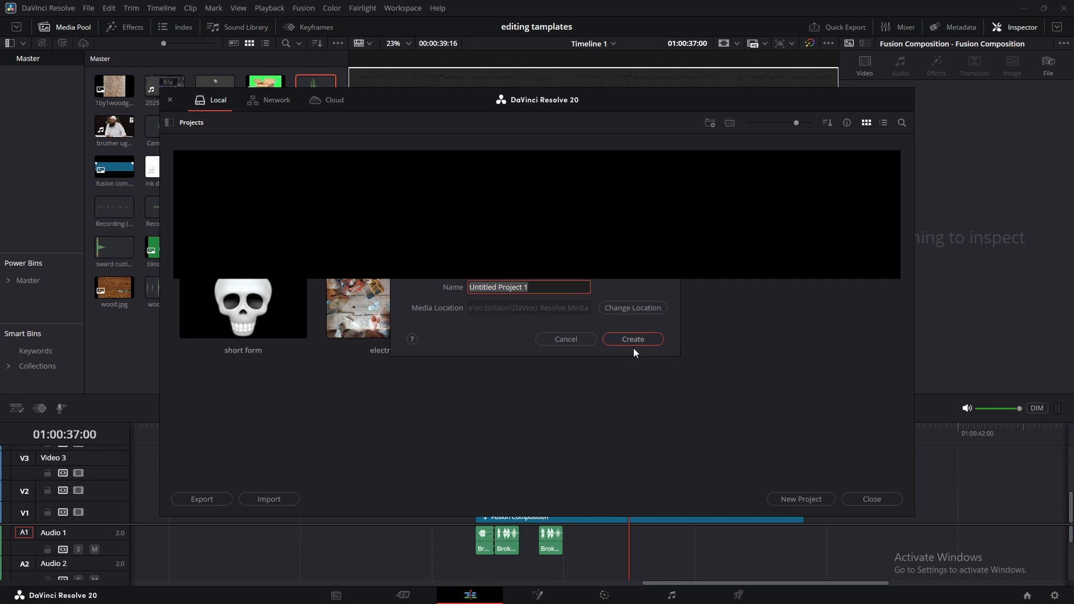
# Name the new project "frame on the wall" and create it.
pyautogui.write('frame on the w')
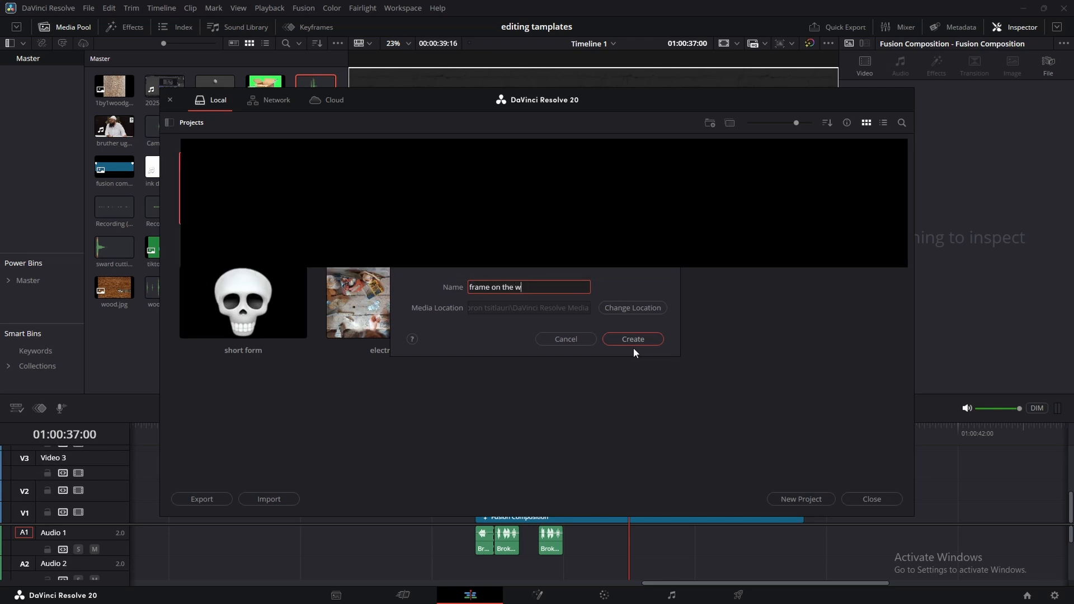
pyautogui.write('all')
pyautogui.click(625, 338)
# Add a Fusion Composition effect at the start of the empty timeline.
pyautogui.click(120, 28)
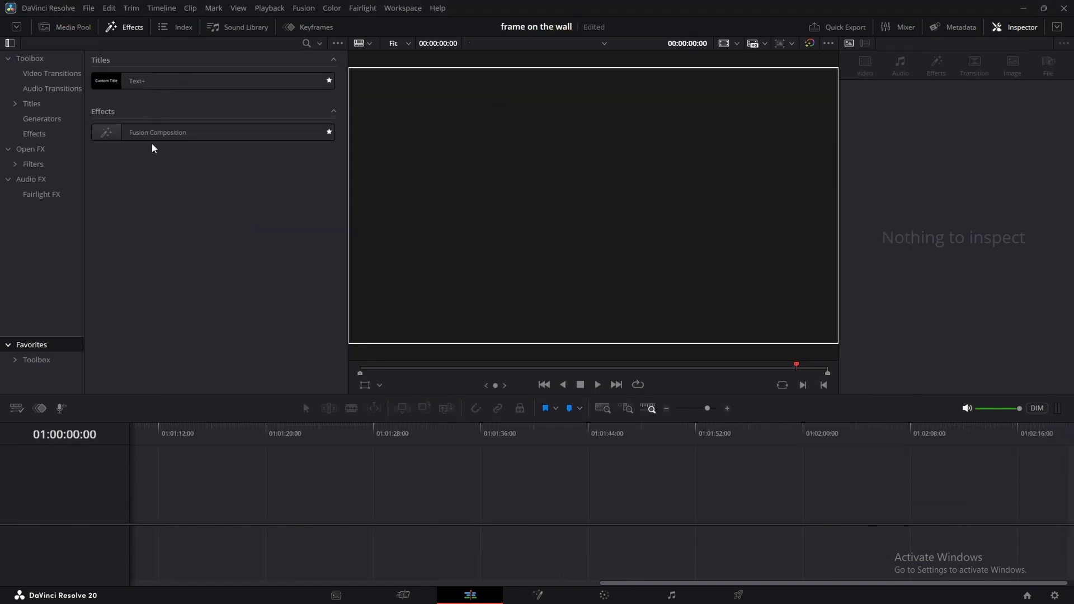
pyautogui.moveTo(153, 134); pyautogui.dragTo(135, 500)
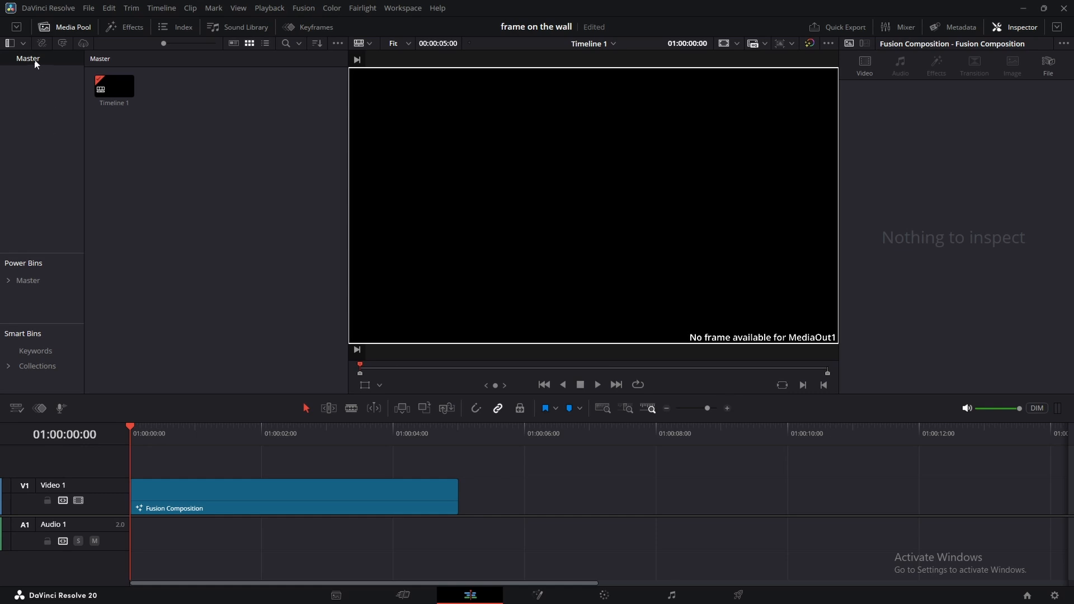
pyautogui.click(117, 29)
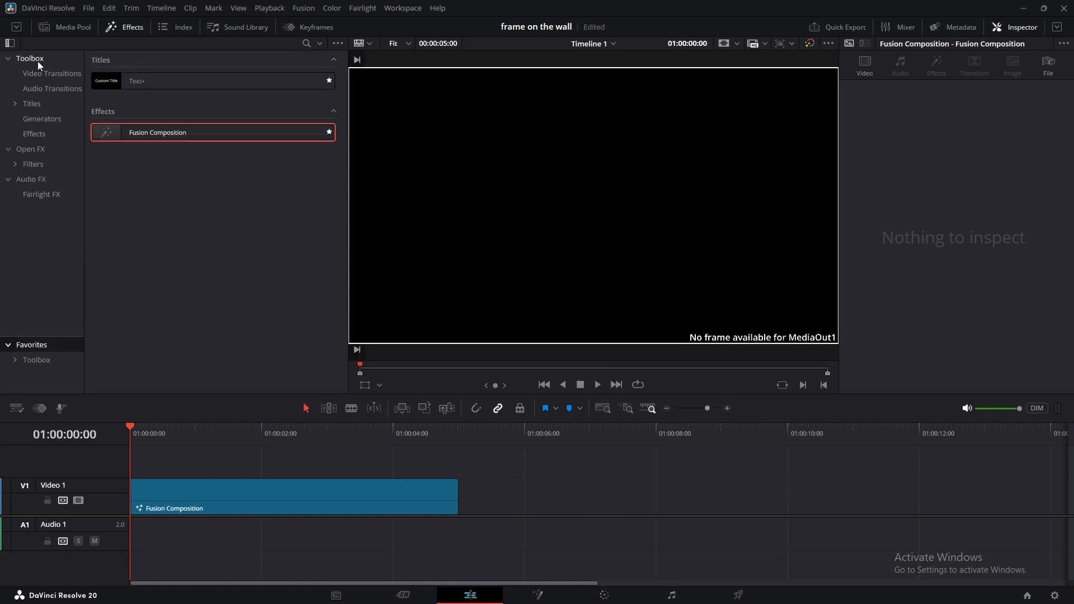
pyautogui.click(37, 60)
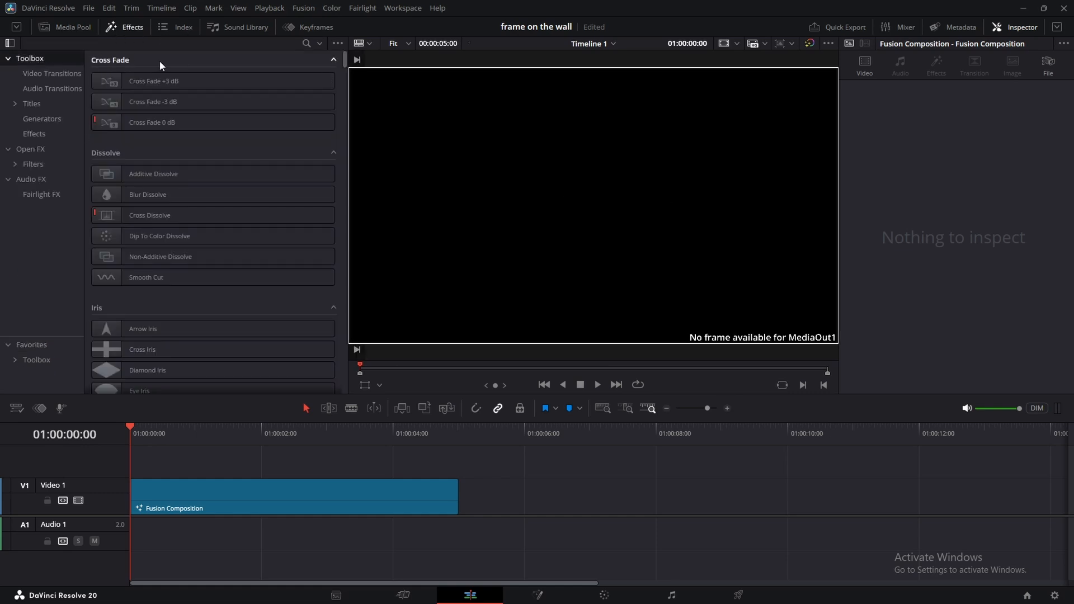
# Open the composition on the Fusion page in a single viewer, with free space beside the MediaOut1 node.
pyautogui.click(538, 594)
pyautogui.moveTo(268, 489); pyautogui.dragTo(435, 514)
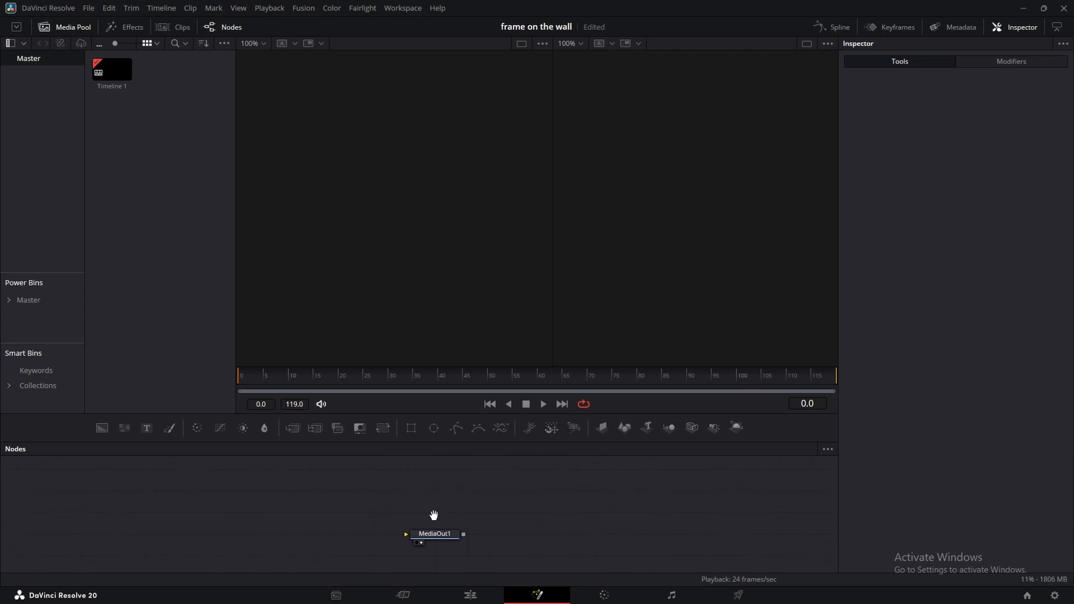
pyautogui.click(805, 43)
pyautogui.click(439, 546)
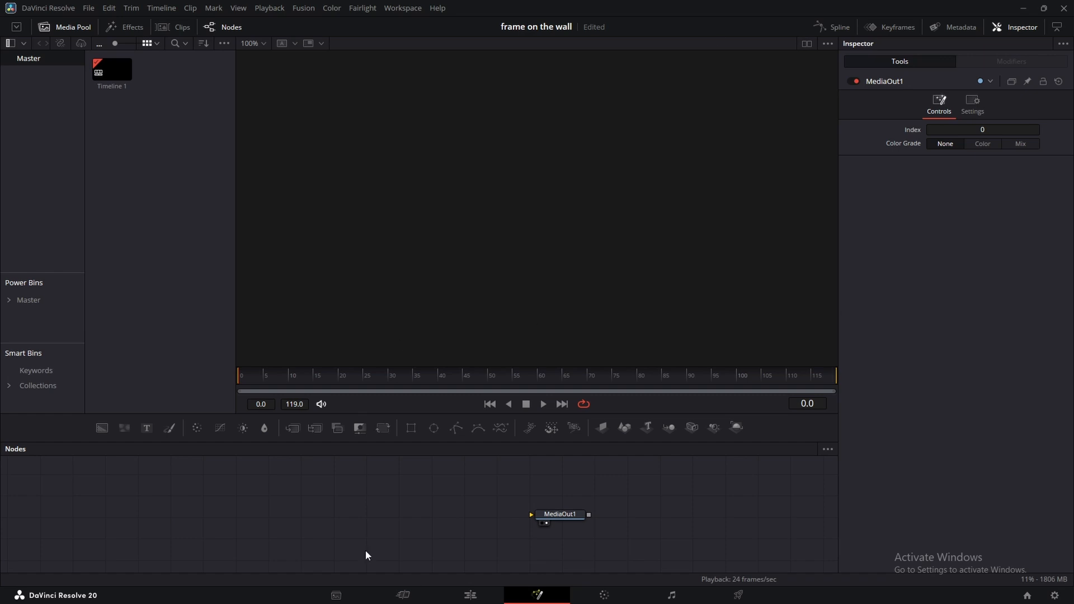
# Add Merge 3D and Renderer 3D nodes, wiring the merge through the renderer into MediaOut1.
pyautogui.moveTo(668, 429); pyautogui.dragTo(413, 512)
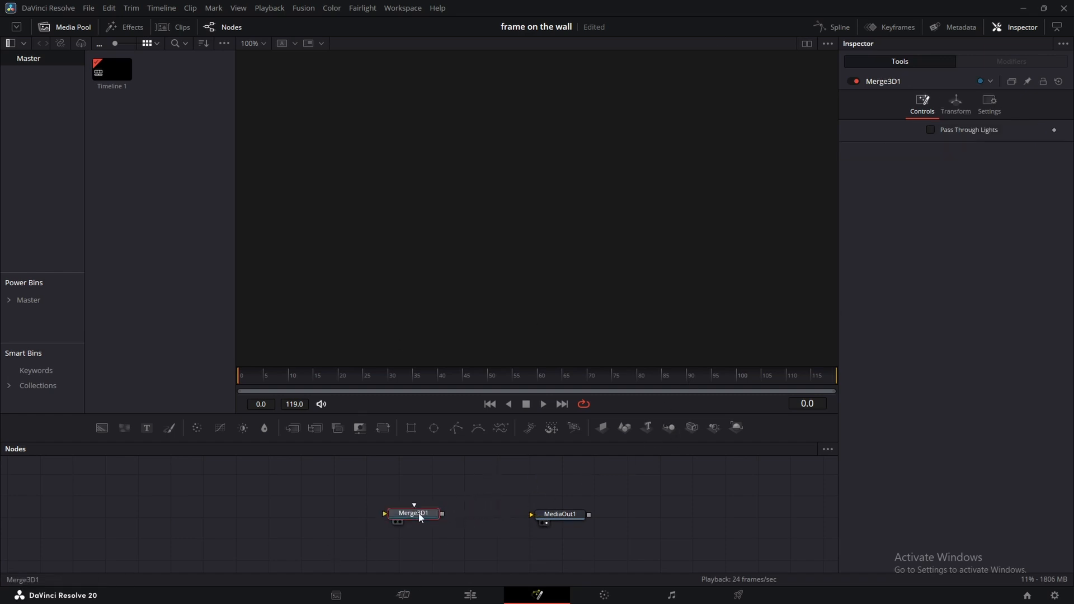
pyautogui.hotkey('shift', 'space')
pyautogui.write('rend')
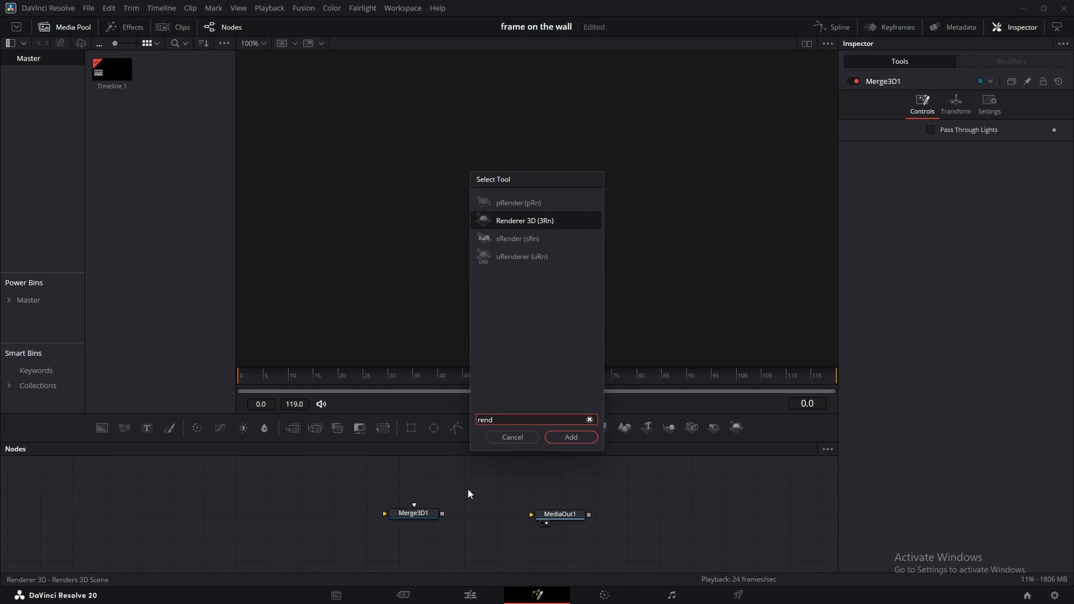
pyautogui.click(529, 217)
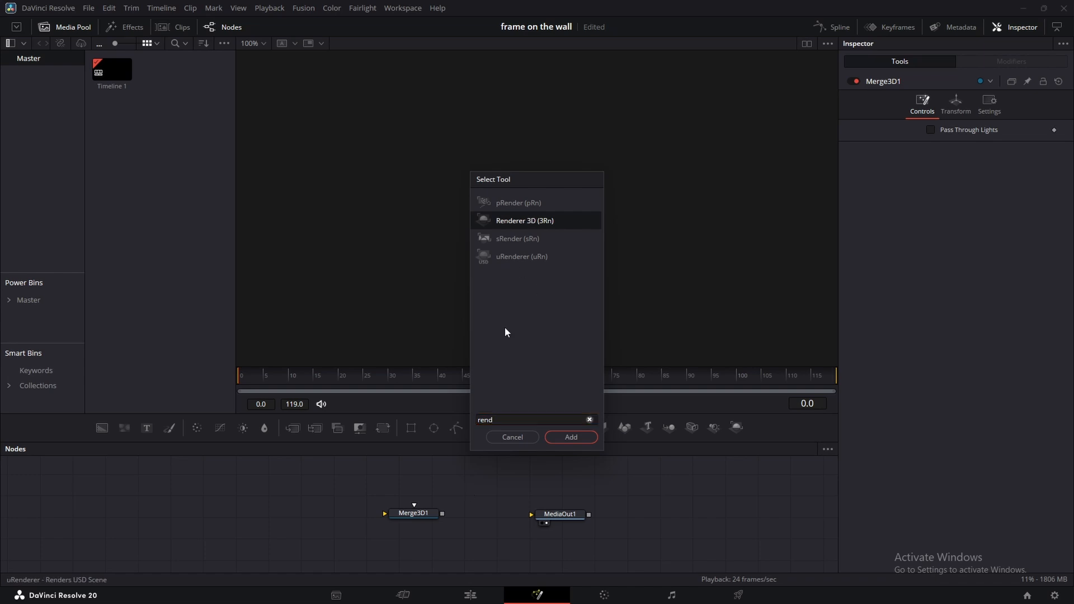
pyautogui.click(527, 224)
pyautogui.click(564, 438)
pyautogui.moveTo(442, 513); pyautogui.dragTo(537, 514)
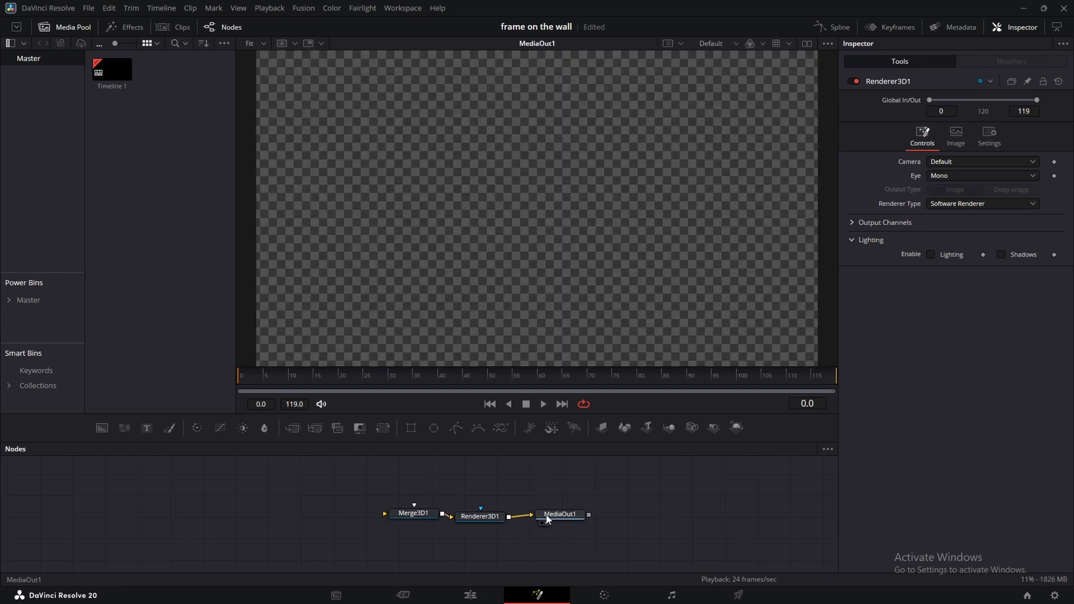
# Show Renderer3D1 and Merge3D1 in side-by-side viewers with the media pool hidden, and space their nodes further apart.
pyautogui.click(425, 512)
pyautogui.press('1')
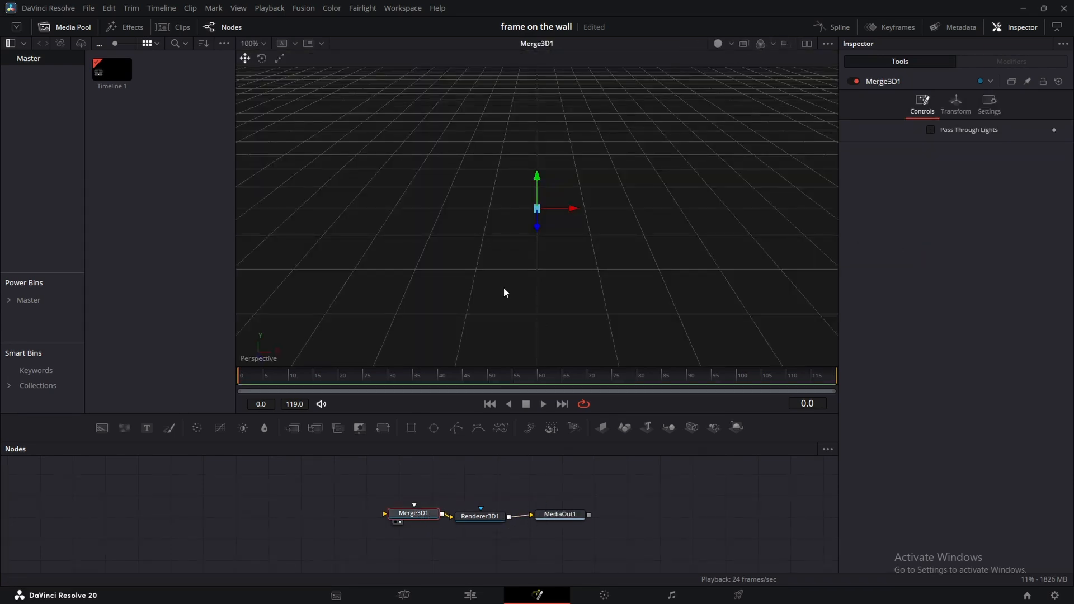
pyautogui.moveTo(504, 288); pyautogui.dragTo(625, 201)
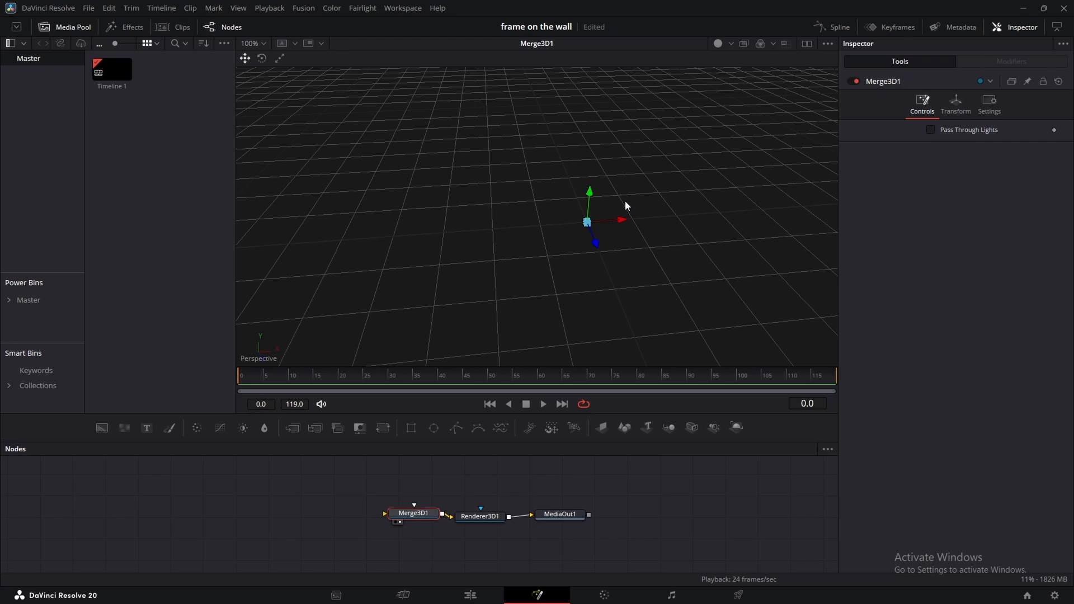
pyautogui.click(479, 521)
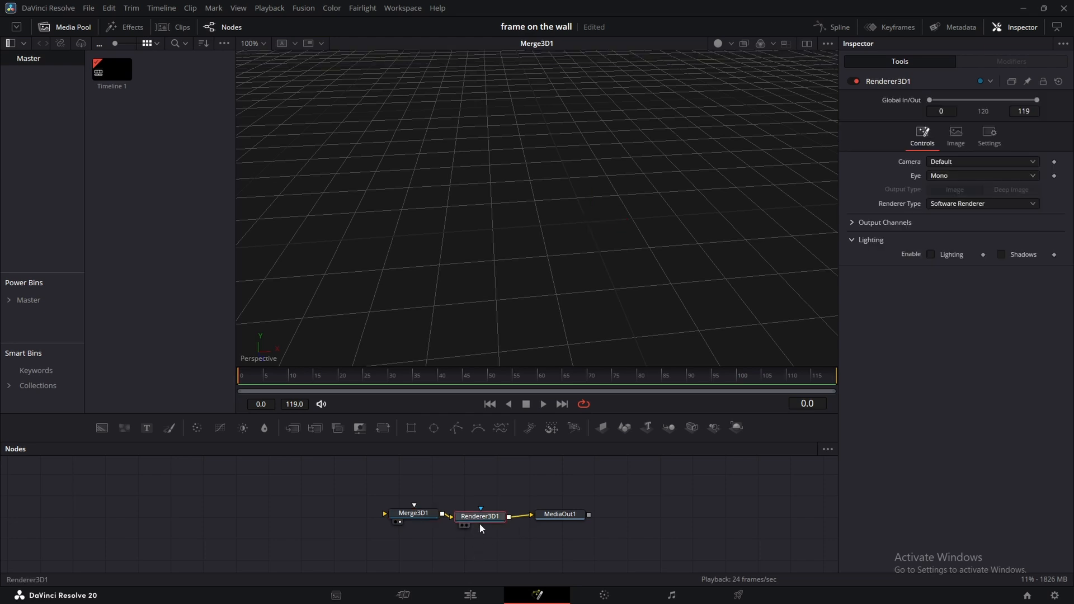
pyautogui.click(807, 44)
pyautogui.click(66, 27)
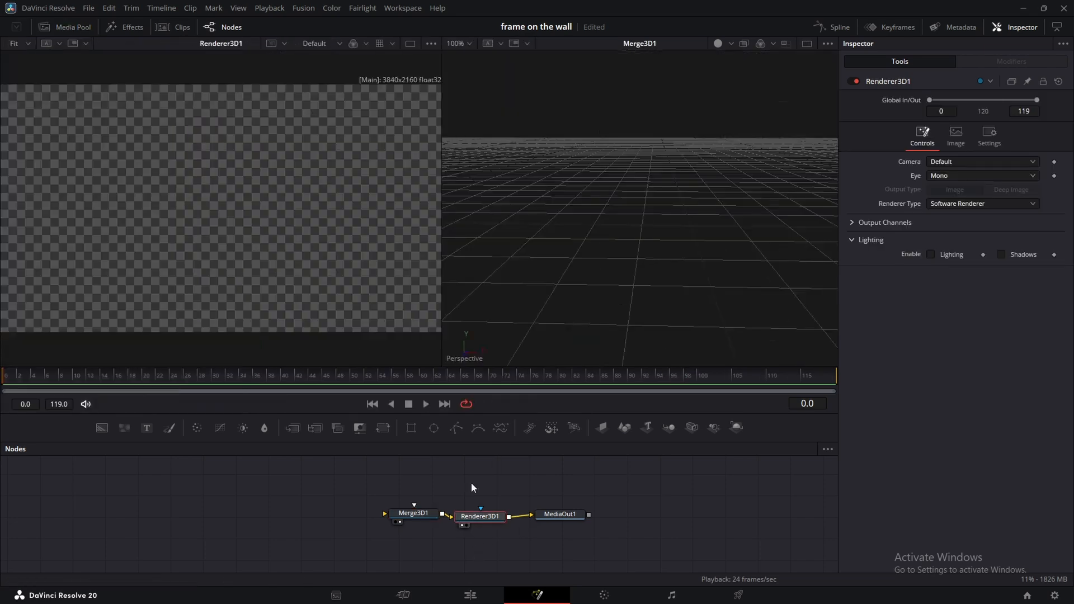
pyautogui.moveTo(412, 520); pyautogui.dragTo(372, 526)
pyautogui.moveTo(439, 494); pyautogui.dragTo(516, 544)
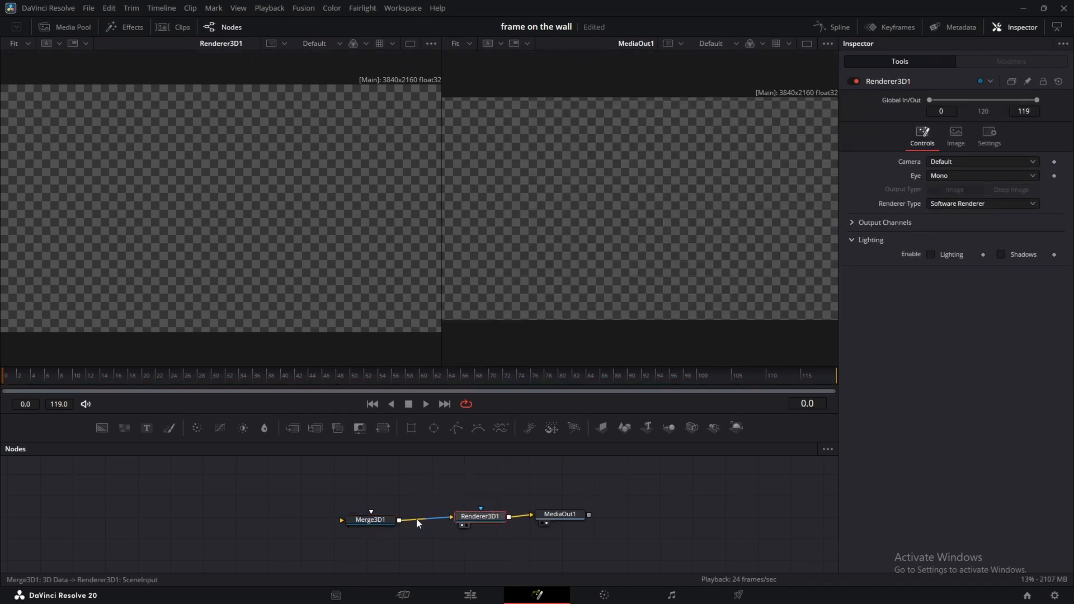
pyautogui.click(370, 520)
# Enable lighting and shadows on the Renderer3D1 node.
pyautogui.click(493, 520)
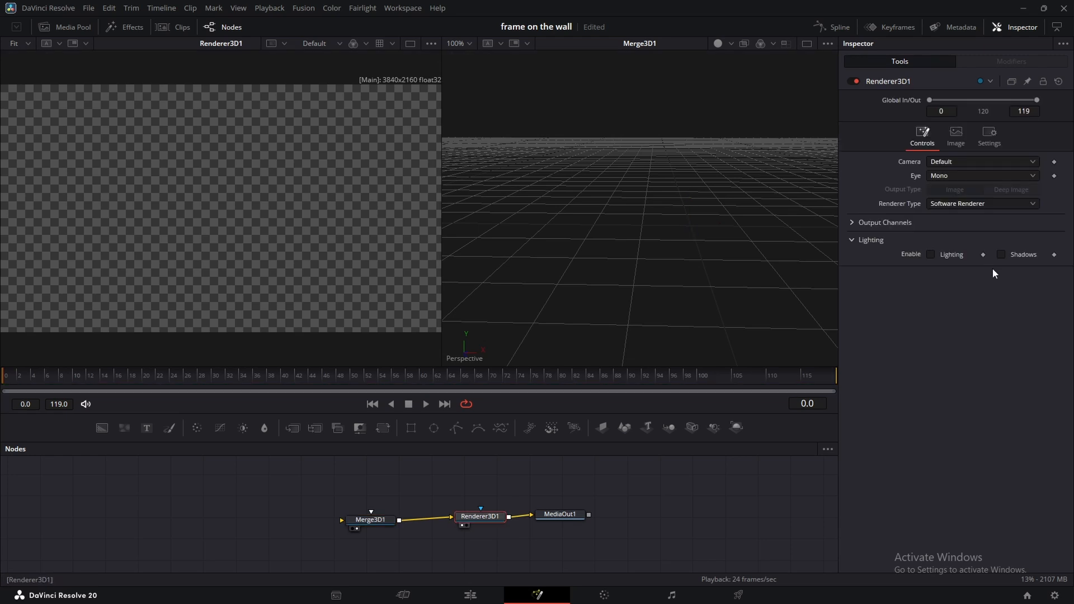
pyautogui.click(940, 255)
pyautogui.click(1007, 253)
# Connect a new Shape 3D node to Merge3D1 and set its shape to Cube.
pyautogui.moveTo(663, 227); pyautogui.dragTo(632, 226)
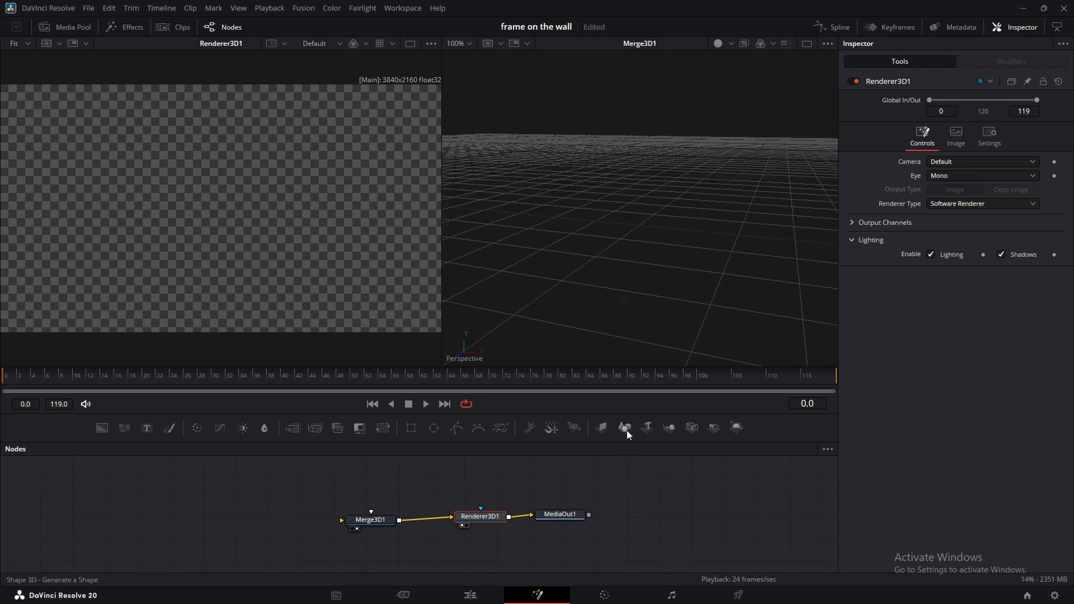
pyautogui.moveTo(624, 427); pyautogui.dragTo(372, 526)
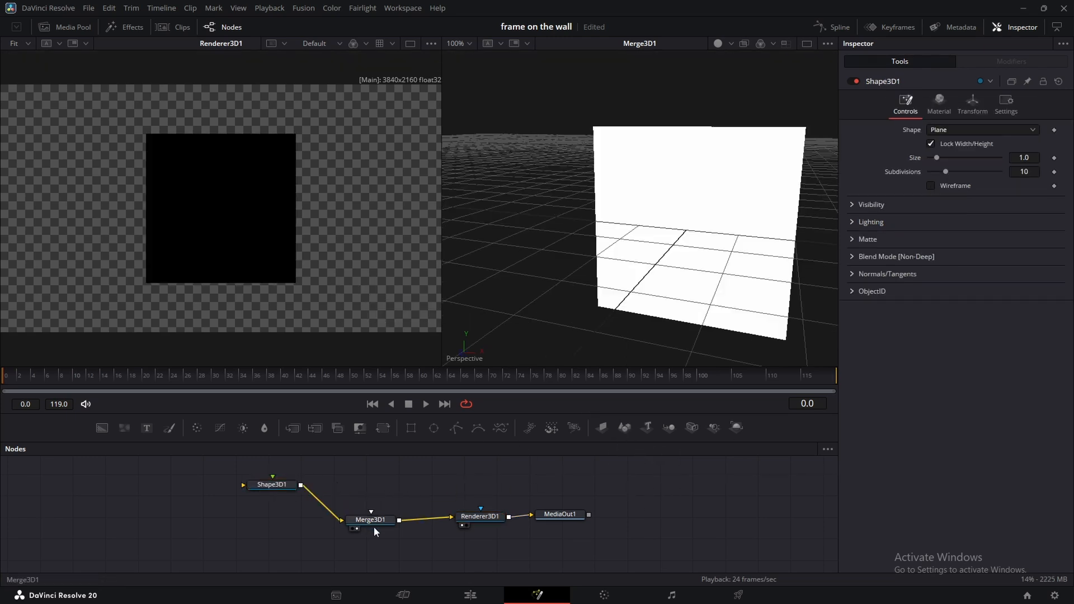
pyautogui.click(372, 523)
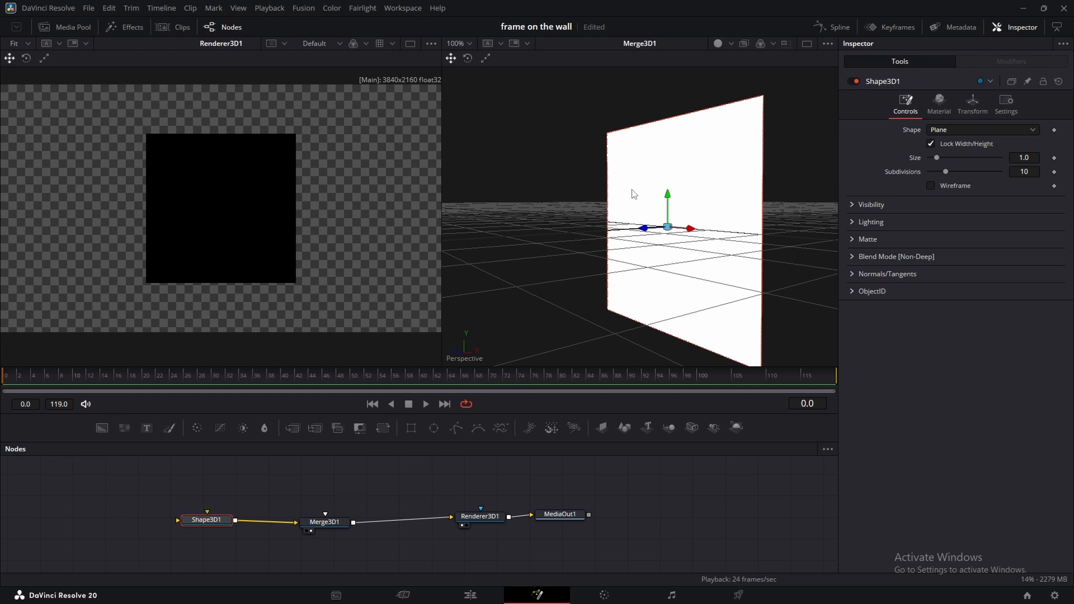
pyautogui.moveTo(632, 190); pyautogui.dragTo(640, 191)
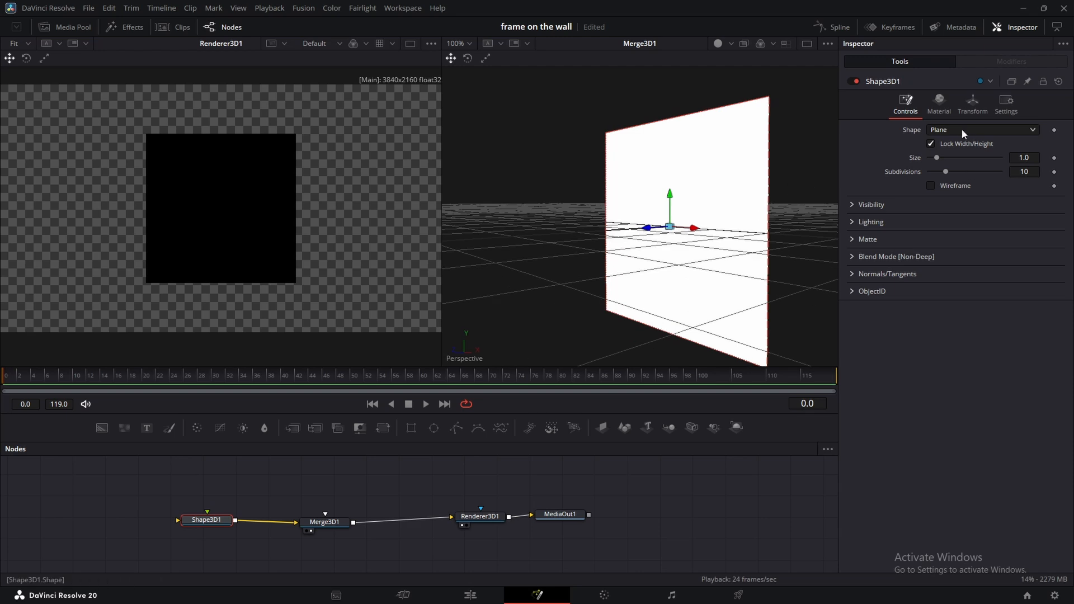
pyautogui.click(944, 131)
pyautogui.click(957, 156)
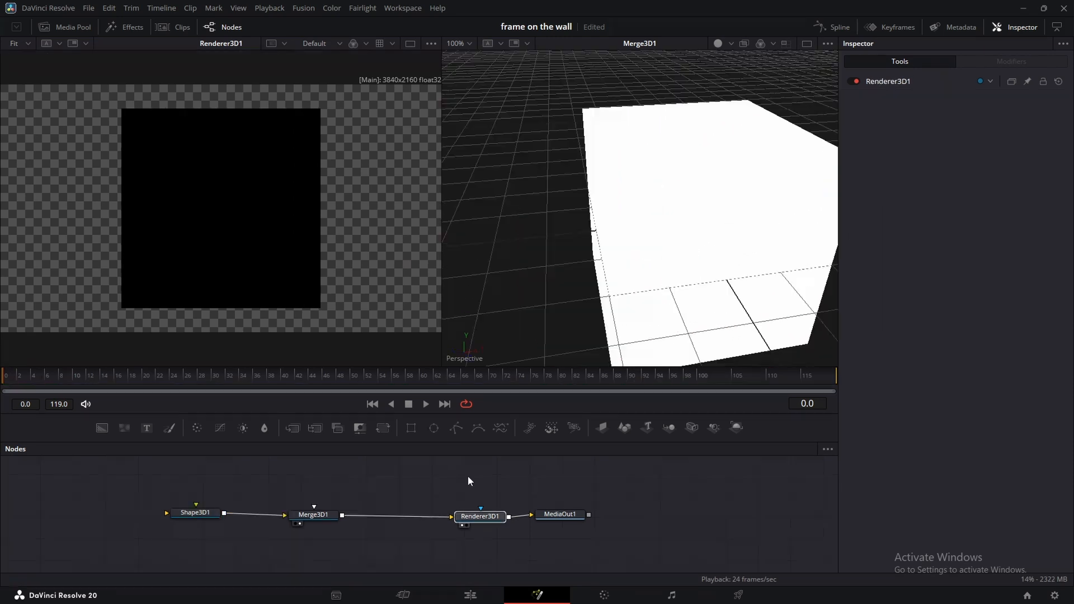
# Insert a second Merge 3D node between Merge3D1 and Renderer3D1 and rename it "lighcamera".
pyautogui.moveTo(468, 516); pyautogui.dragTo(483, 512)
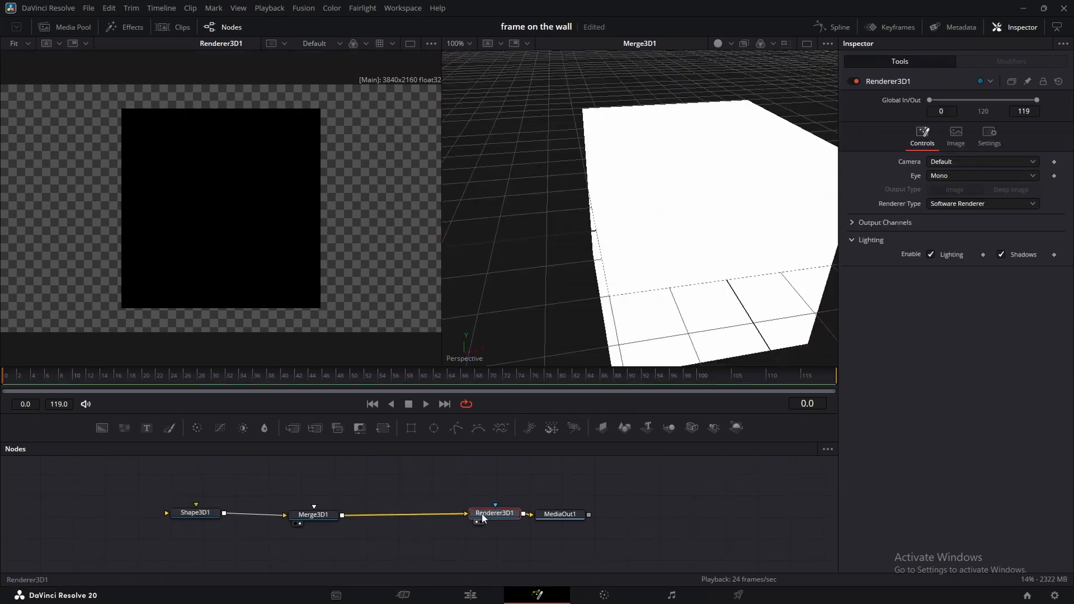
pyautogui.click(439, 493)
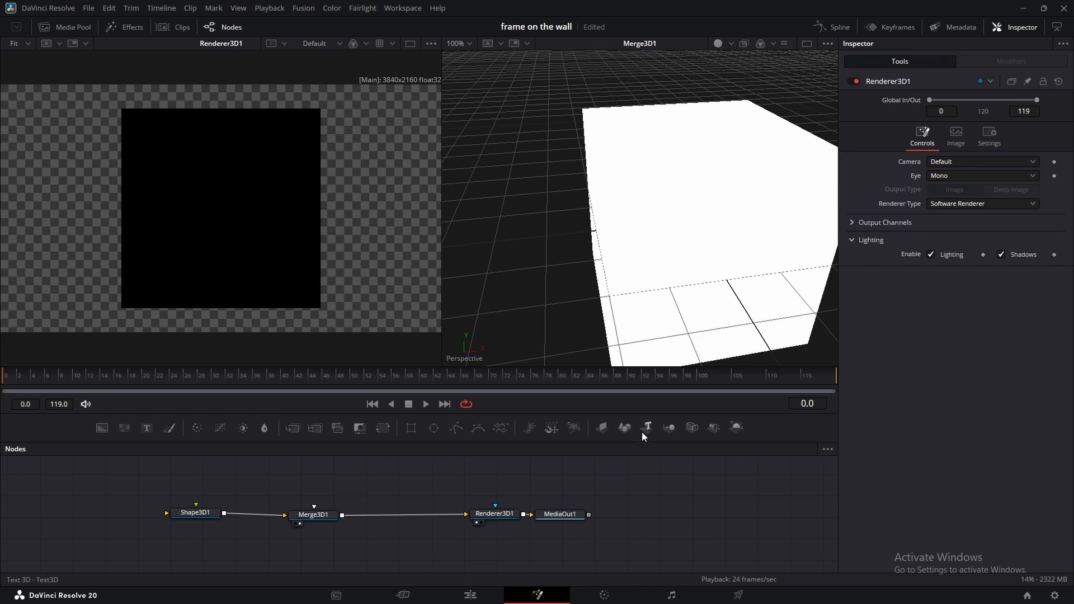
pyautogui.moveTo(669, 428); pyautogui.dragTo(407, 518)
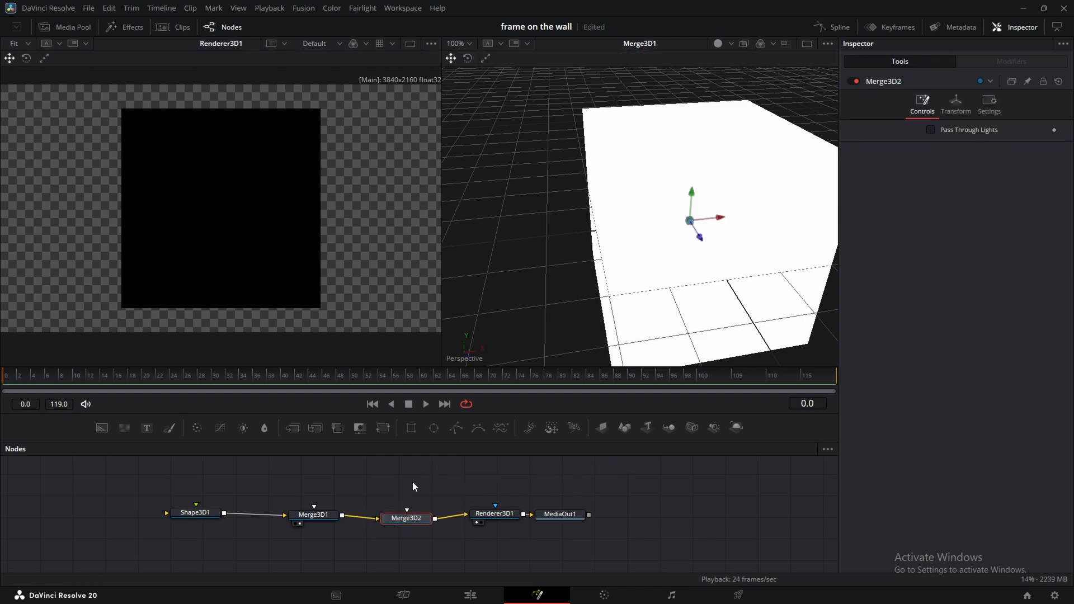
pyautogui.moveTo(256, 480); pyautogui.dragTo(358, 552)
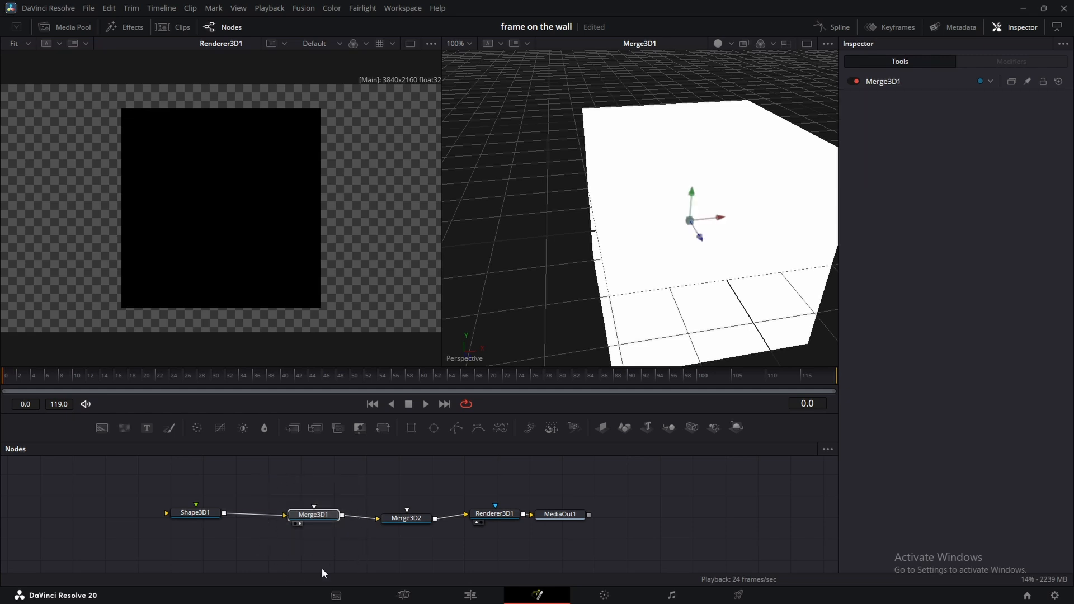
pyautogui.moveTo(363, 490); pyautogui.dragTo(445, 551)
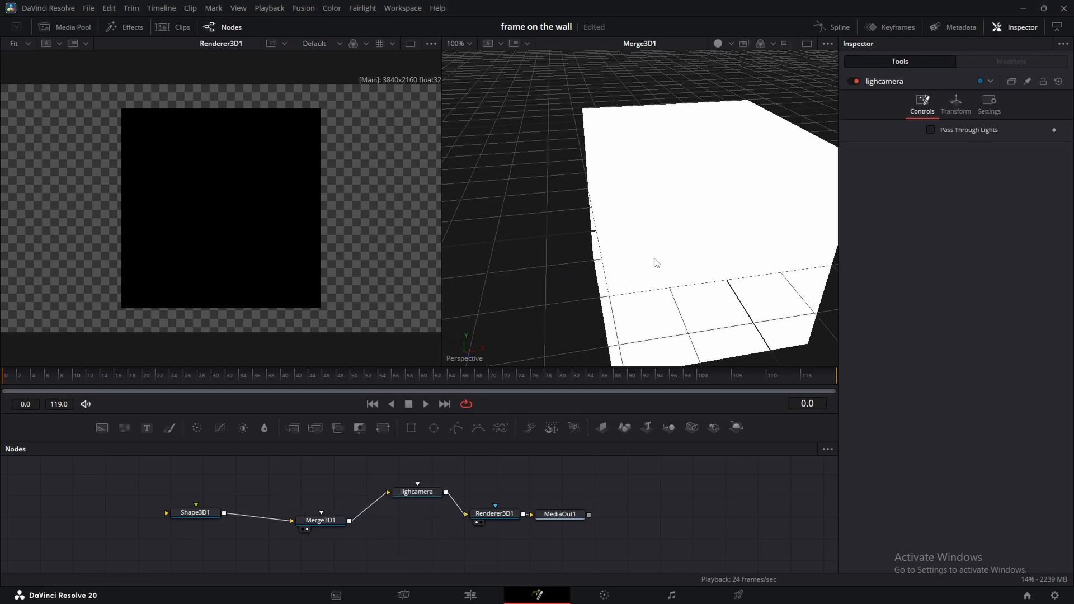
# Turn on lighting in the 3D viewer and examine the cube's shading from several angles.
pyautogui.moveTo(652, 264); pyautogui.dragTo(606, 240)
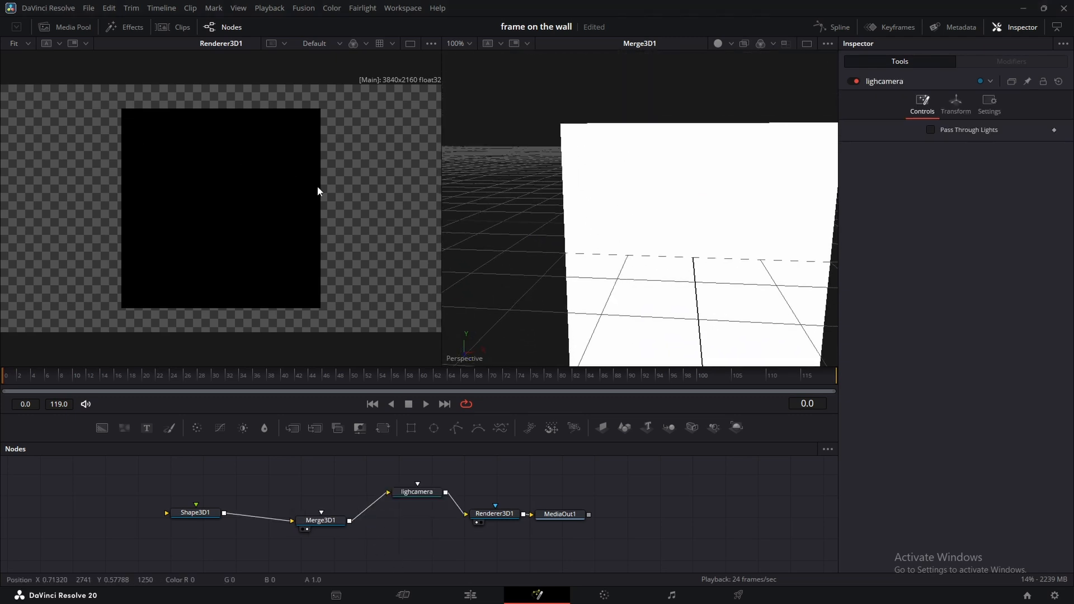
pyautogui.click(717, 43)
pyautogui.moveTo(695, 168)
pyautogui.mouseDown()
pyautogui.moveTo(540, 203)
pyautogui.moveTo(637, 80)
pyautogui.mouseUp()
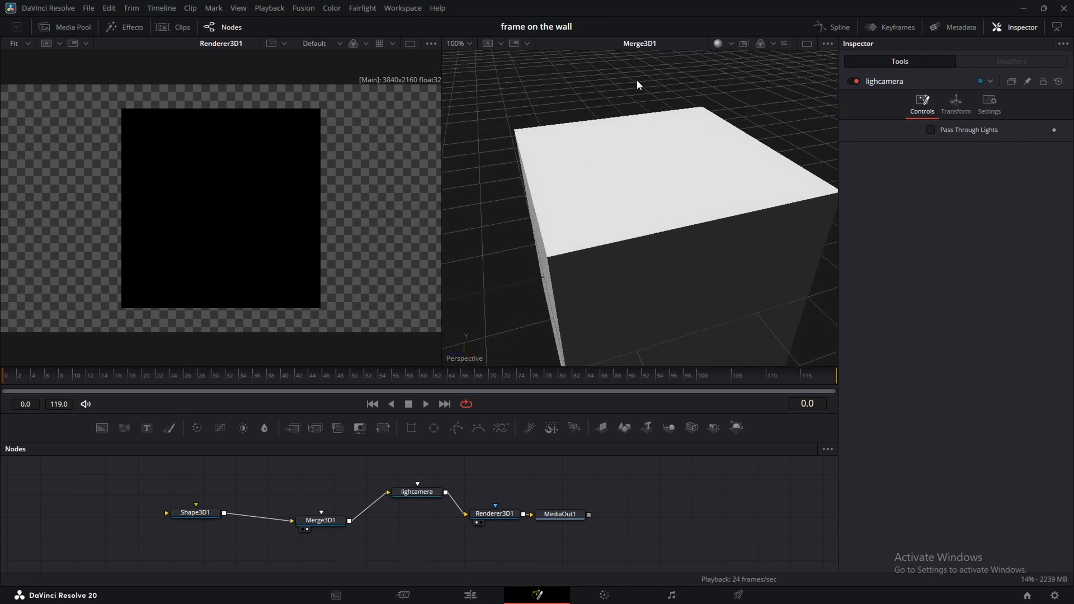
pyautogui.click(731, 44)
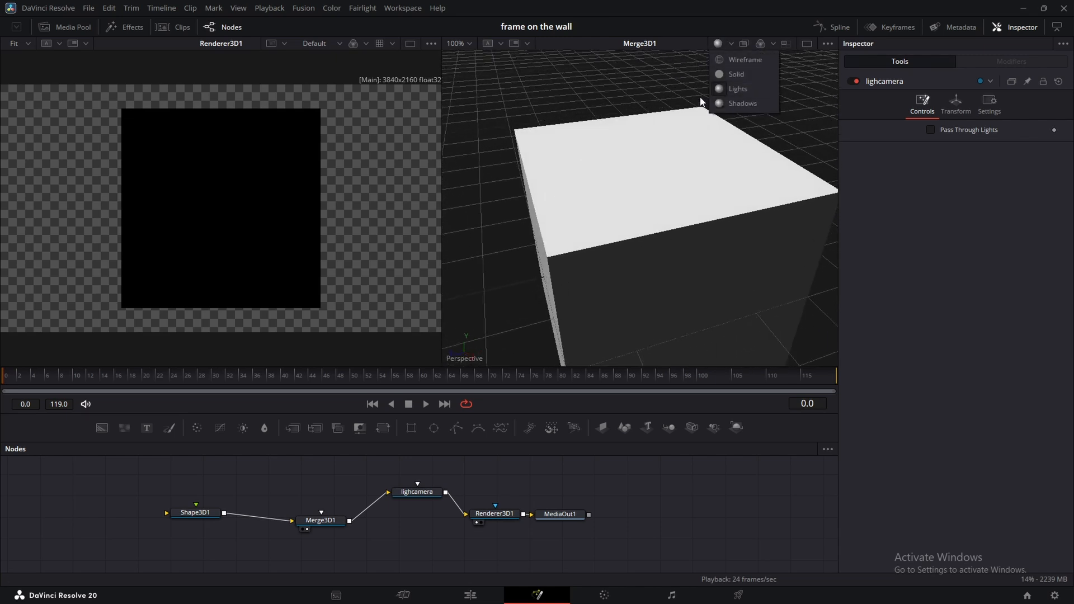
pyautogui.click(627, 91)
pyautogui.moveTo(700, 83); pyautogui.dragTo(611, 247)
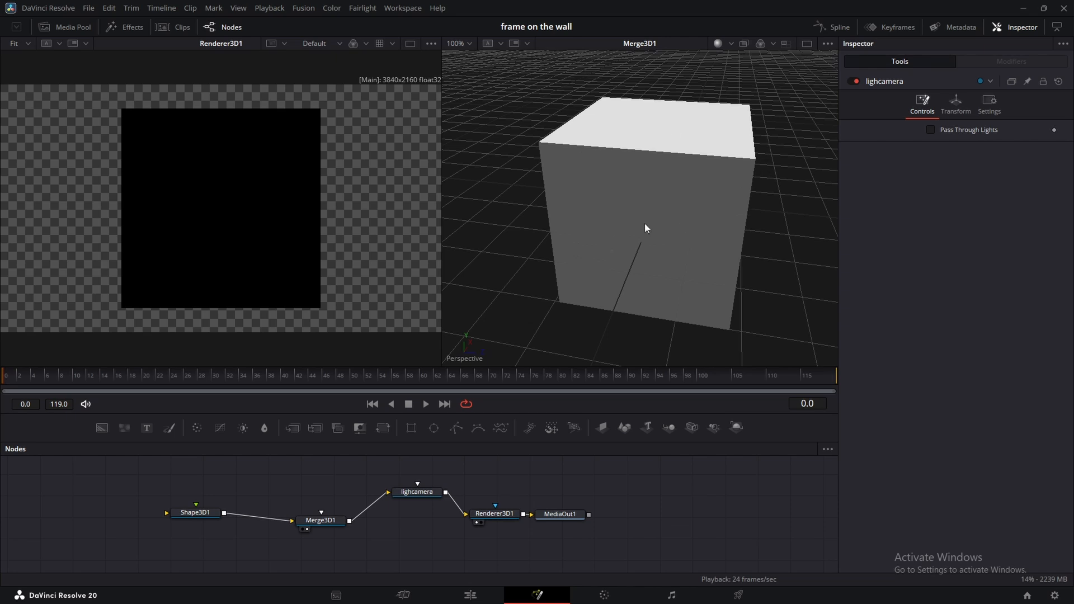
# Set the Shape3D1 shape to Plane and turn off lighting in the 3D viewer.
pyautogui.click(195, 512)
pyautogui.click(985, 129)
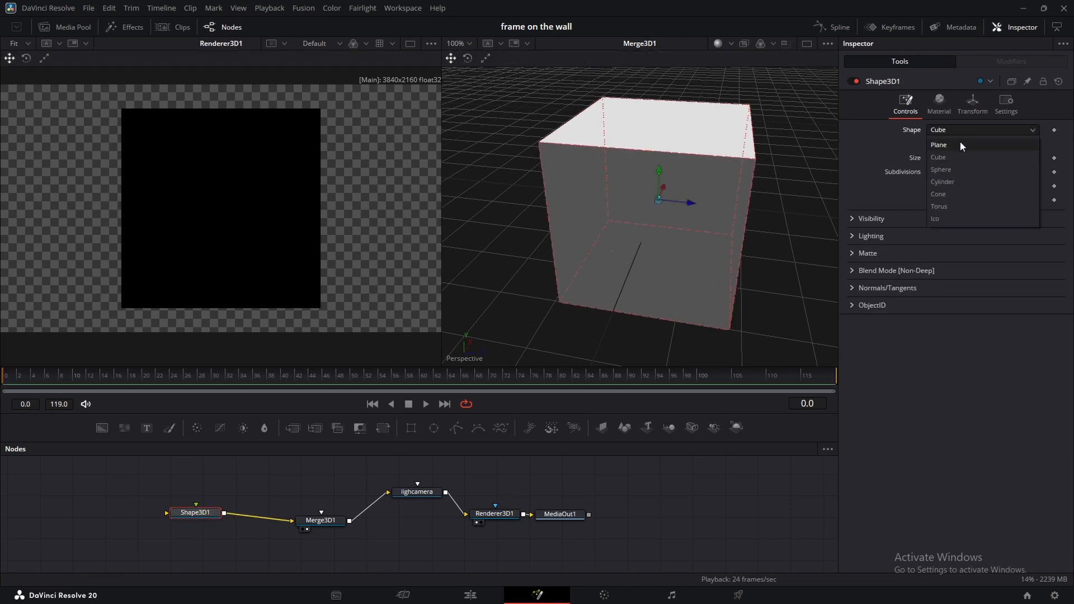
pyautogui.click(945, 145)
pyautogui.moveTo(618, 190); pyautogui.dragTo(658, 162)
pyautogui.click(718, 46)
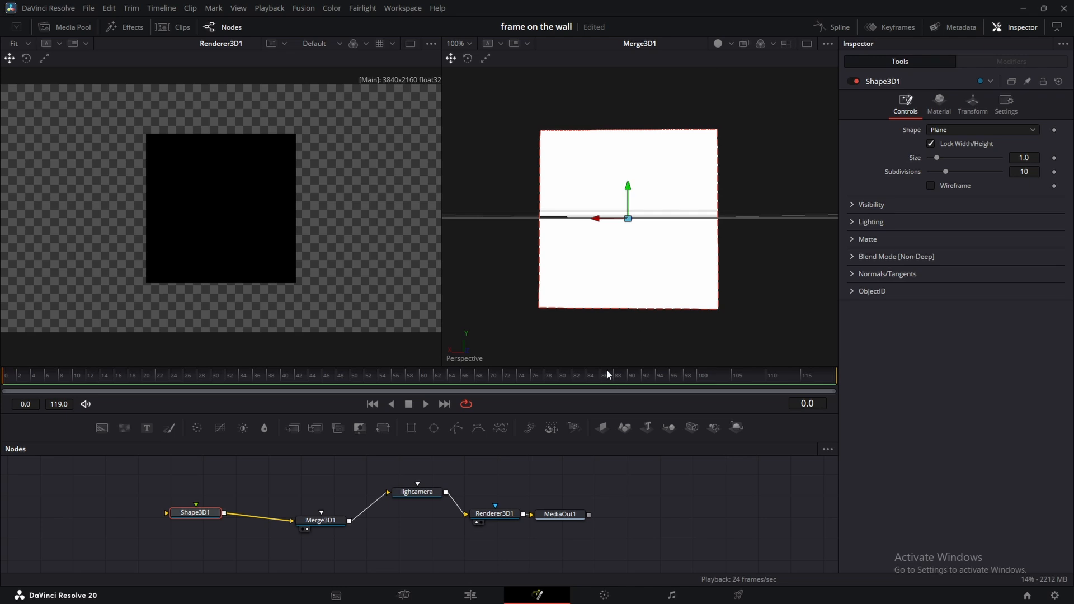
# Switch to the Opera browser and open the iStock page with the old white painted brick wall photo.
pyautogui.click(600, 595)
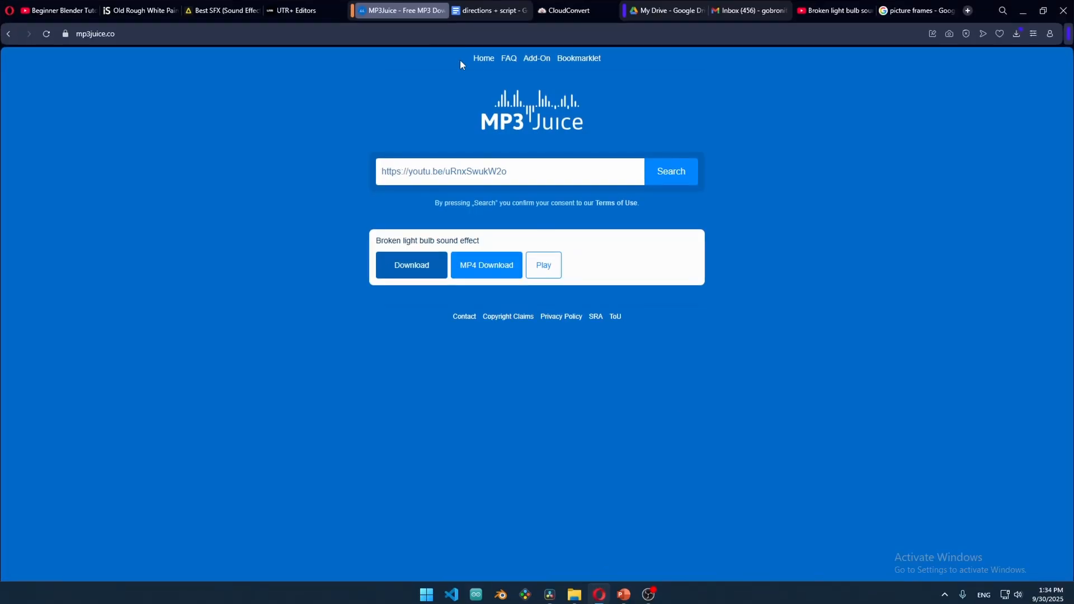
pyautogui.click(138, 9)
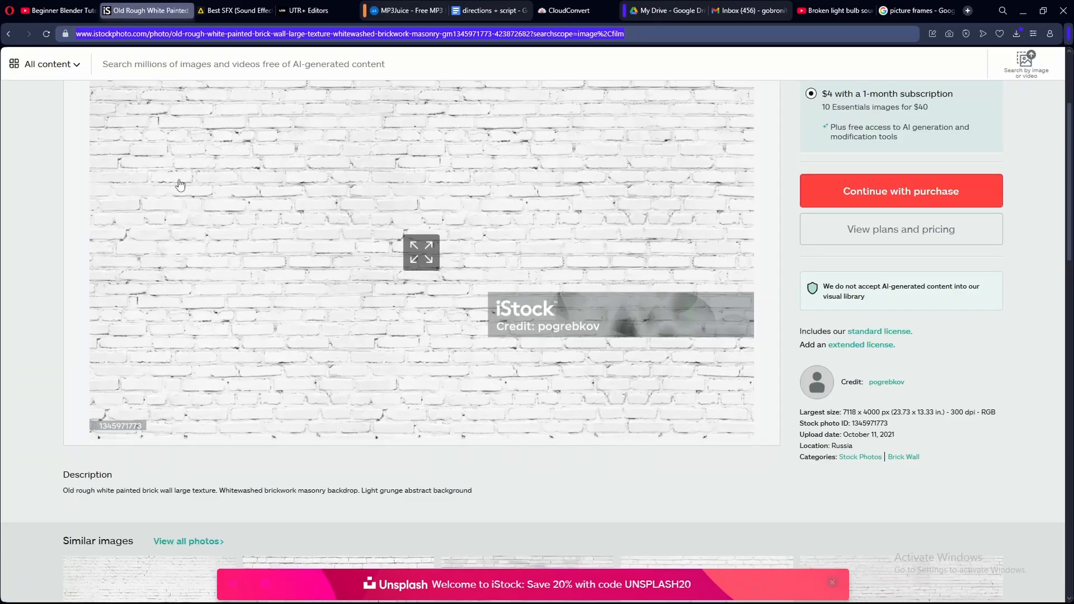
# Switch to PowerPoint and place the brick wall photo from the iStock page on blank slide 7.
pyautogui.scroll(1, 566, 240)
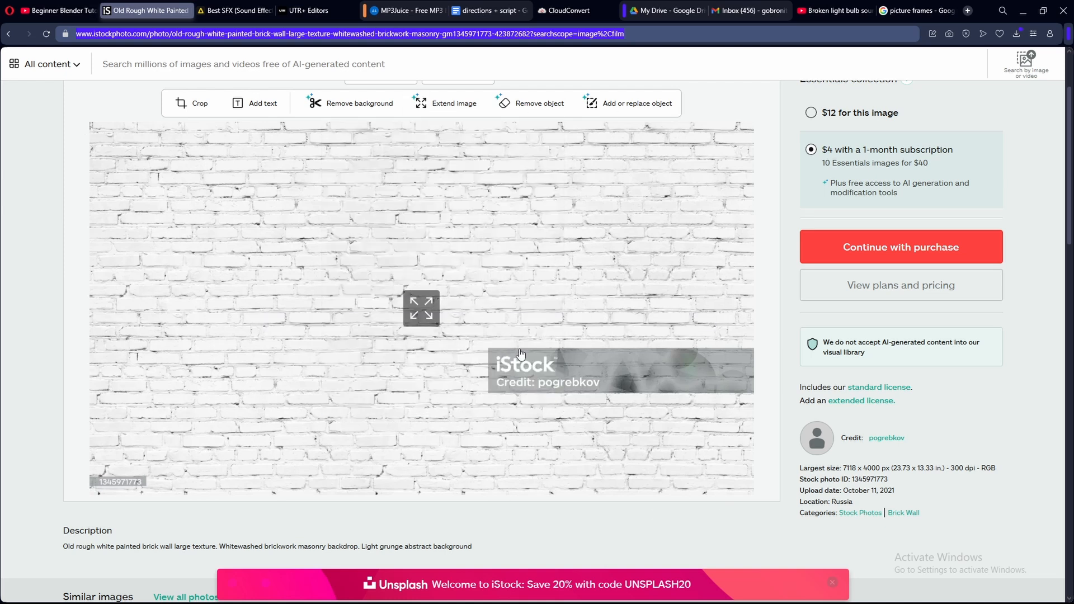
pyautogui.click(629, 596)
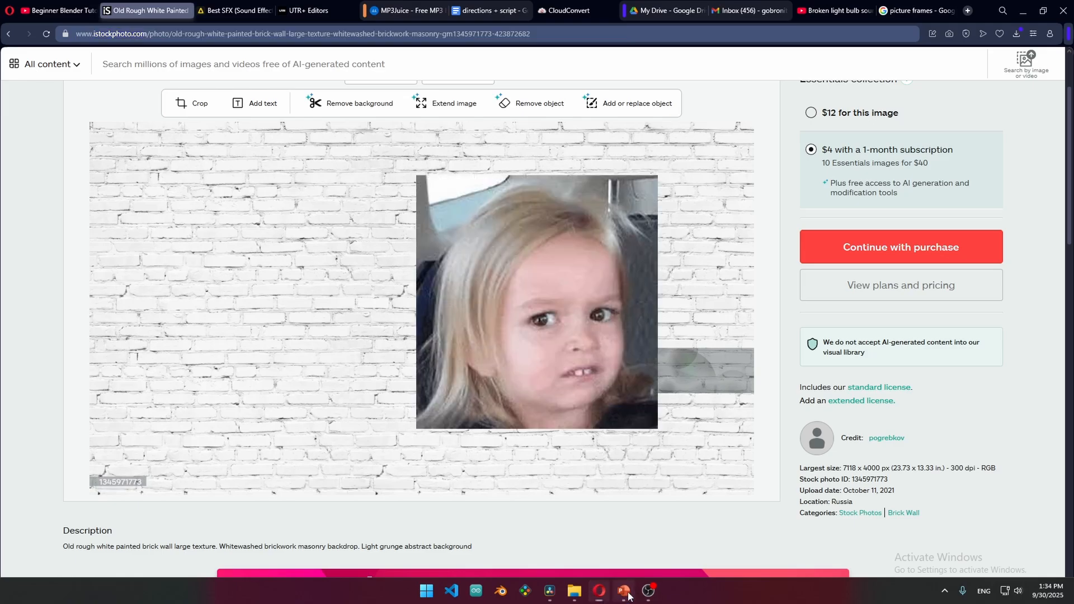
pyautogui.moveTo(596, 12); pyautogui.dragTo(703, 157)
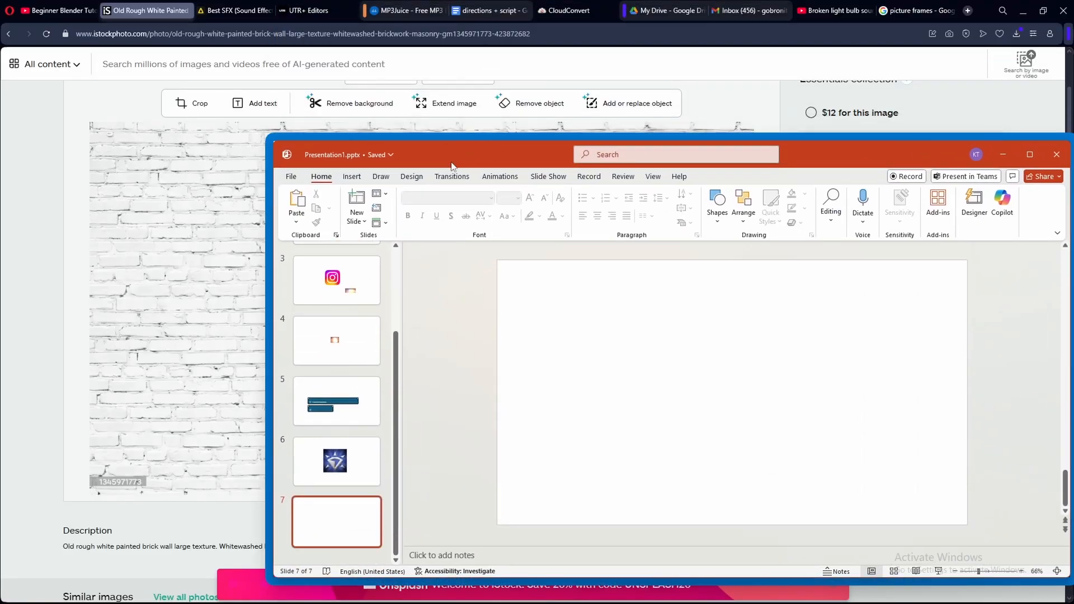
pyautogui.moveTo(451, 166); pyautogui.dragTo(262, 305)
pyautogui.moveTo(302, 193); pyautogui.dragTo(421, 514)
pyautogui.moveTo(500, 534); pyautogui.dragTo(502, 535)
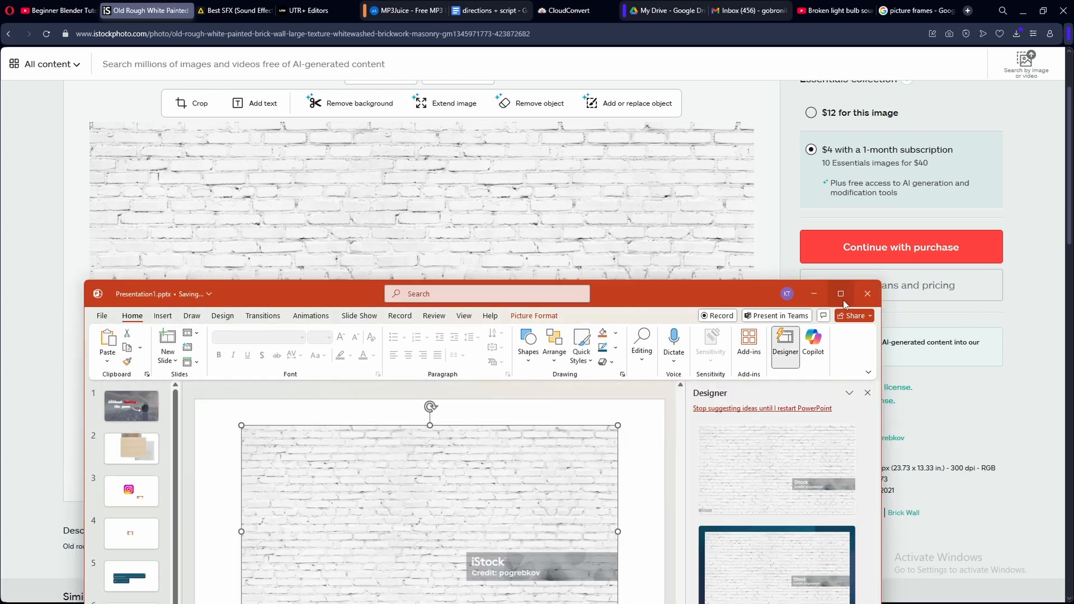
pyautogui.click(840, 293)
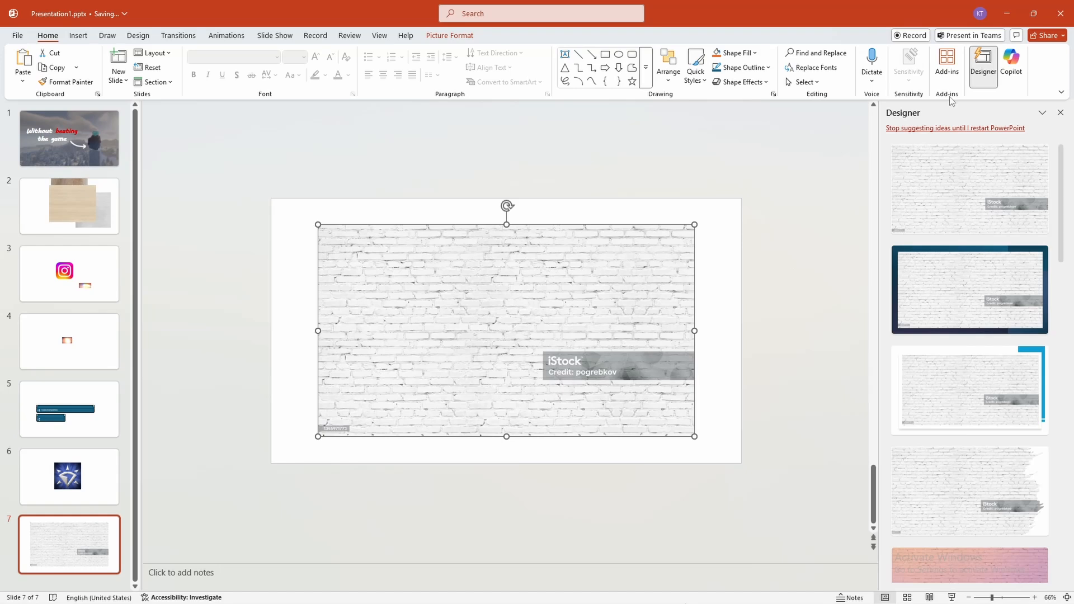
# Crop the watermarked lower part off the brick picture, leaving it about 3.57 inches high.
pyautogui.click(451, 35)
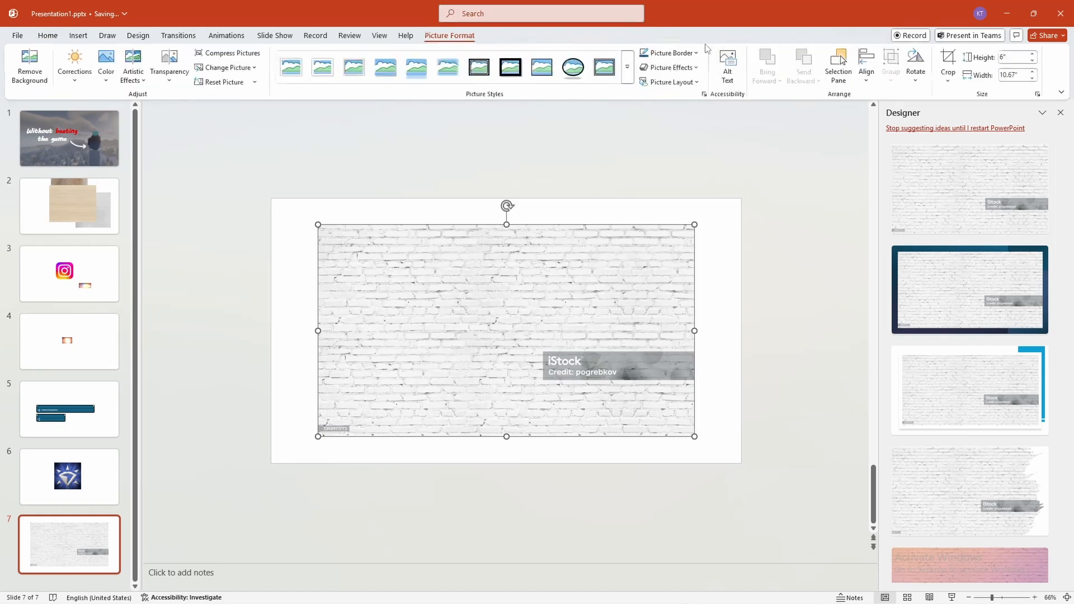
pyautogui.click(948, 64)
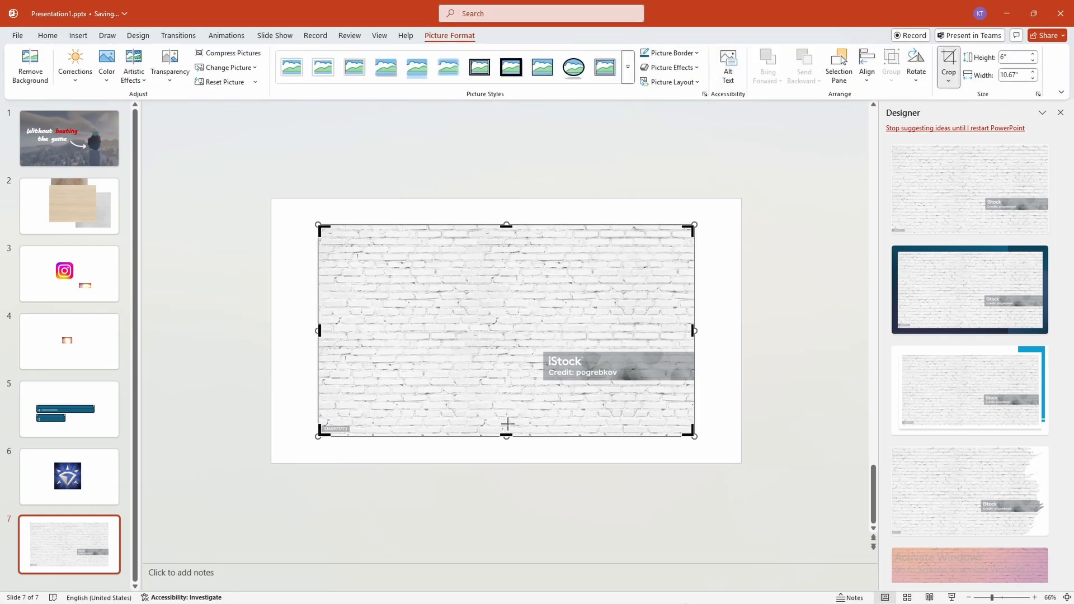
pyautogui.moveTo(507, 424); pyautogui.dragTo(506, 352)
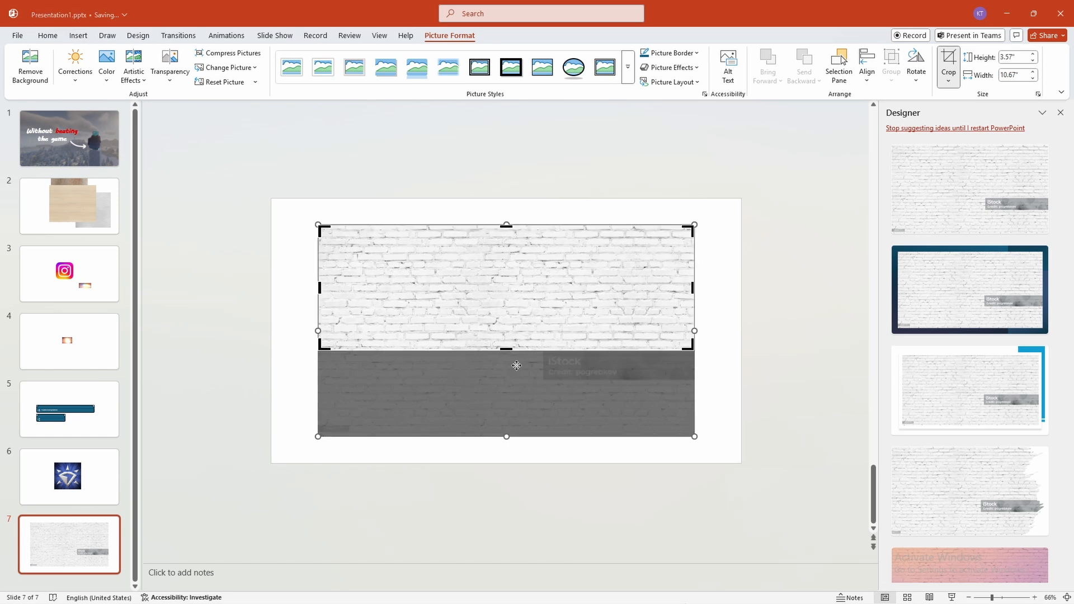
pyautogui.click(757, 350)
# Duplicate the cropped brick picture directly below the original and save both together as wall.png.
pyautogui.click(481, 282)
pyautogui.hotkey('ctrl', 'c')
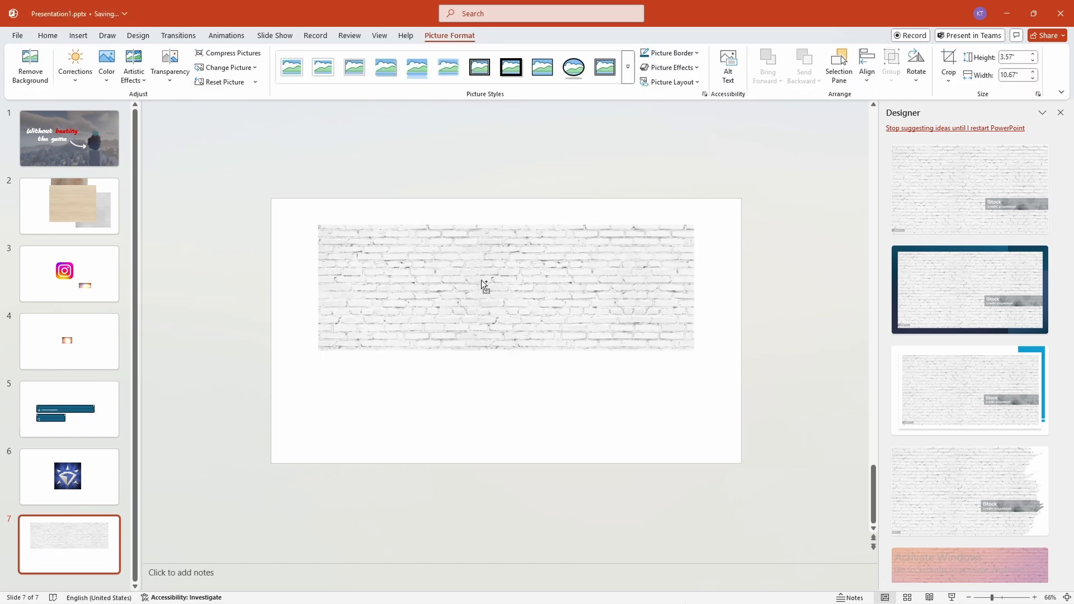
pyautogui.hotkey('ctrl', 'v')
pyautogui.moveTo(481, 282); pyautogui.dragTo(503, 361)
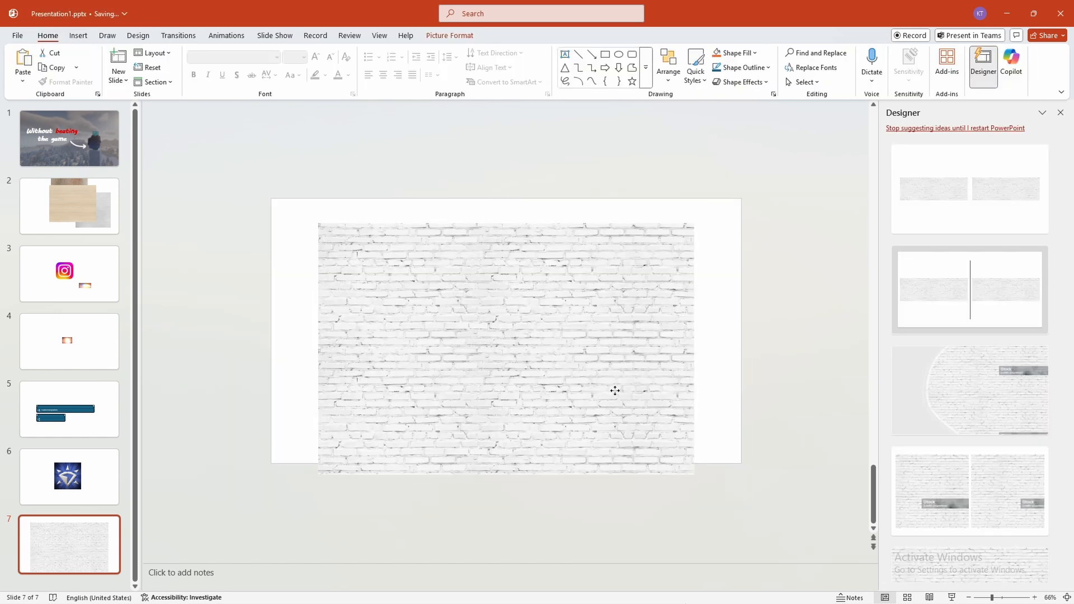
pyautogui.rightClick(529, 291)
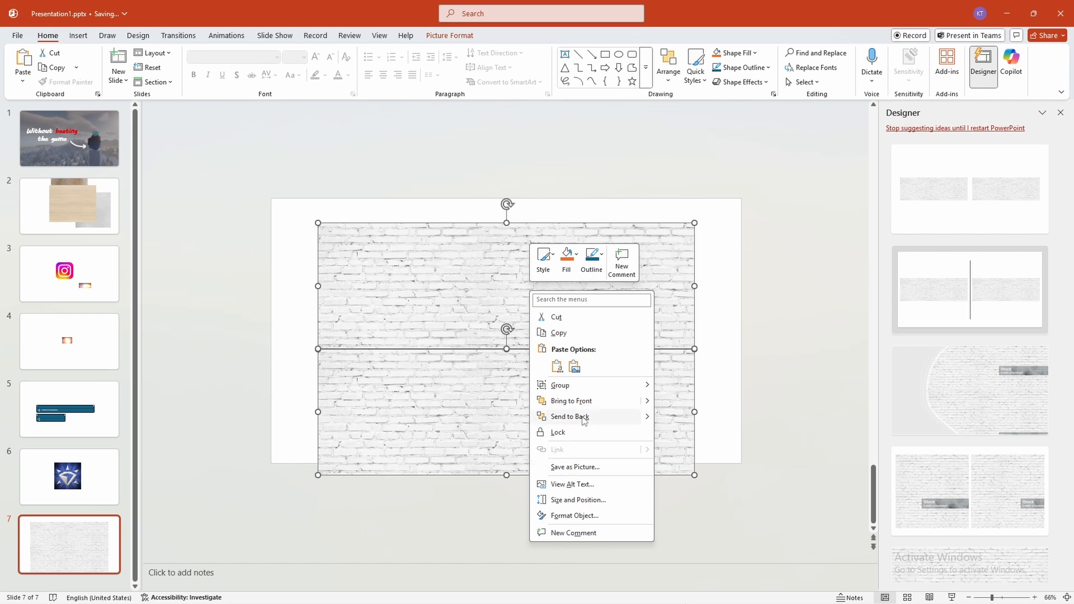
pyautogui.click(672, 291)
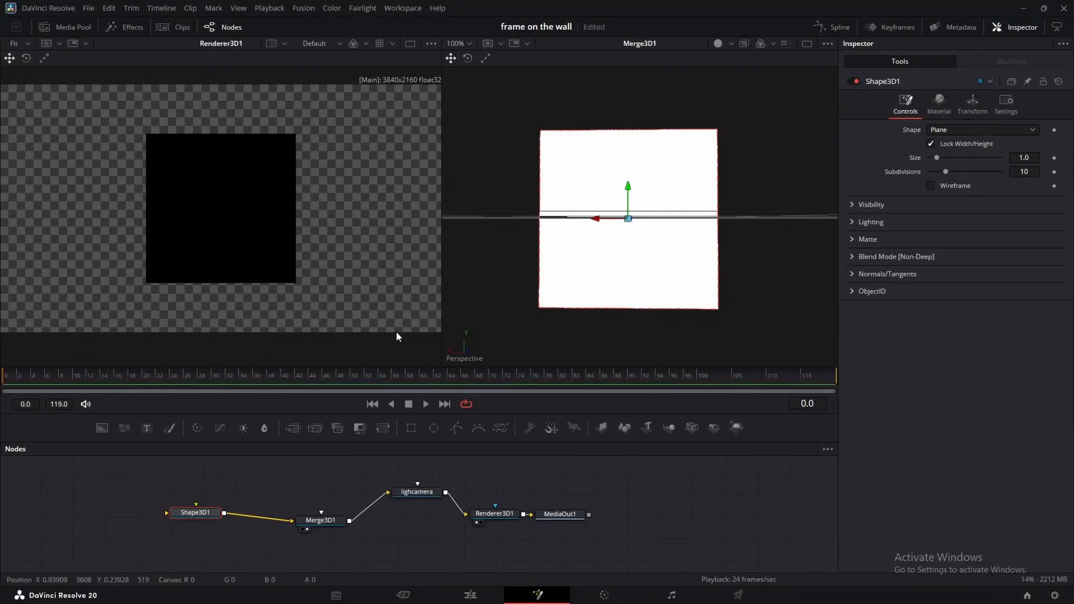
# In DaVinci Resolve, import wall.png from the Pictures folder and add it to the node graph before Shape3D1.
pyautogui.click(66, 27)
pyautogui.click(575, 601)
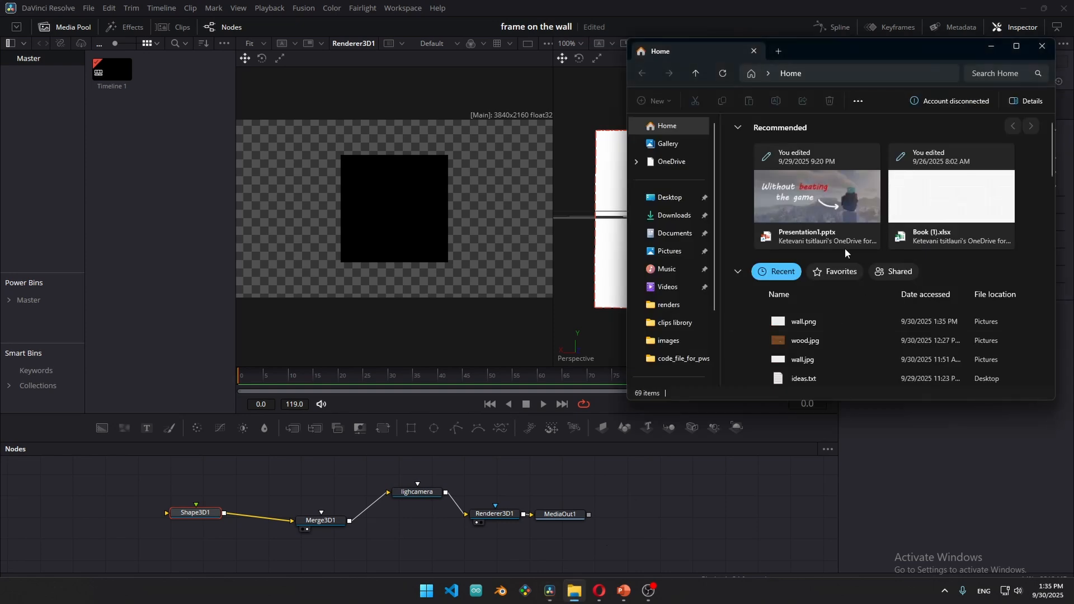
pyautogui.click(675, 234)
pyautogui.click(674, 215)
pyautogui.click(670, 251)
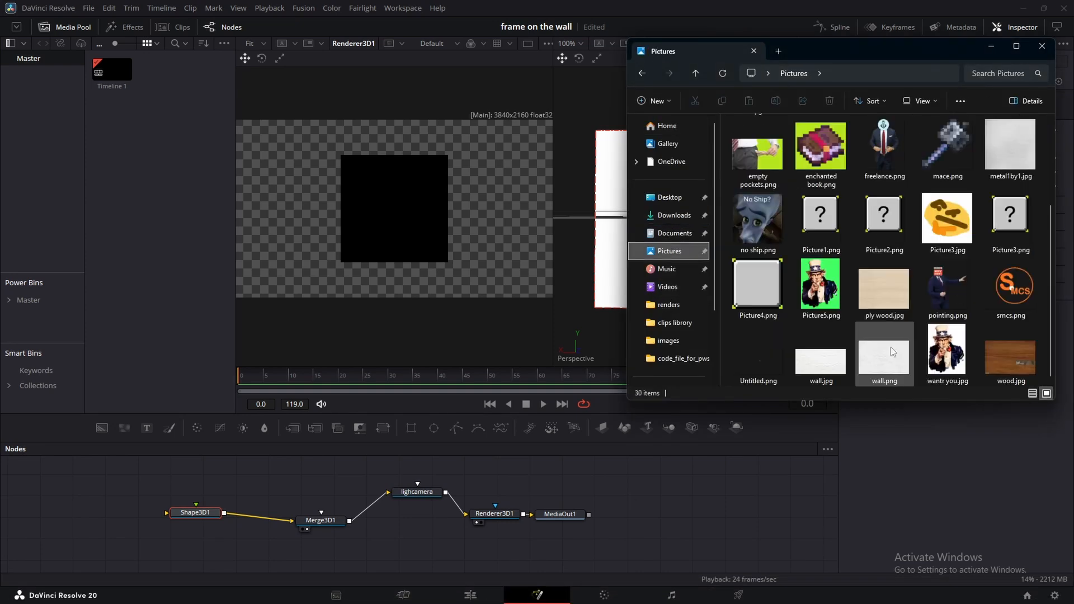
pyautogui.moveTo(883, 352); pyautogui.dragTo(153, 218)
pyautogui.moveTo(160, 69); pyautogui.dragTo(312, 486)
pyautogui.moveTo(249, 505); pyautogui.dragTo(197, 518)
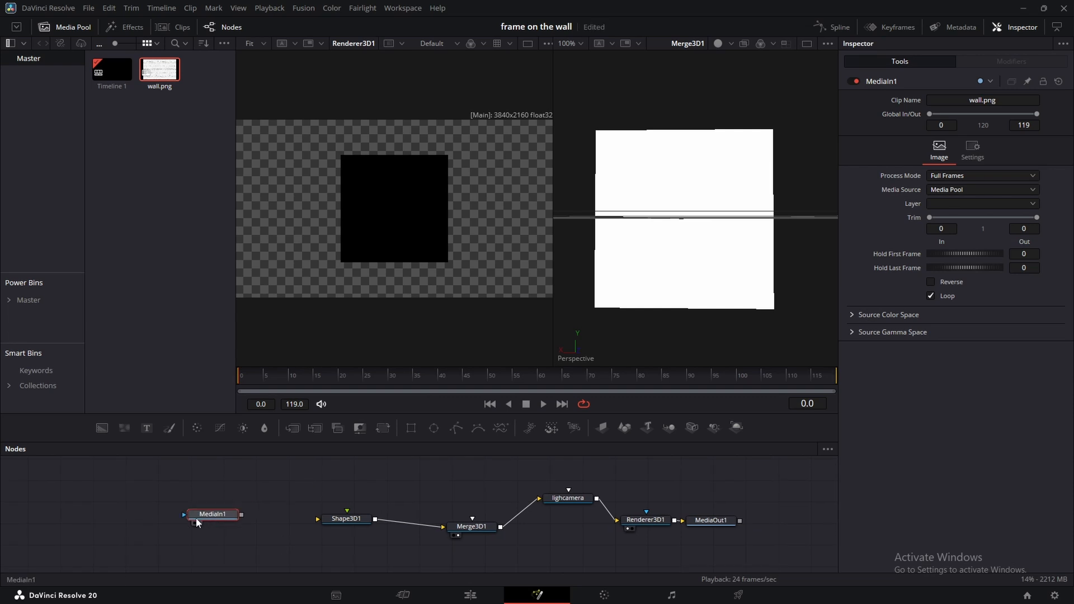
# Add a Brightness / Contrast node fed by MediaIn1.
pyautogui.click(486, 490)
pyautogui.hotkey('shift', 'space')
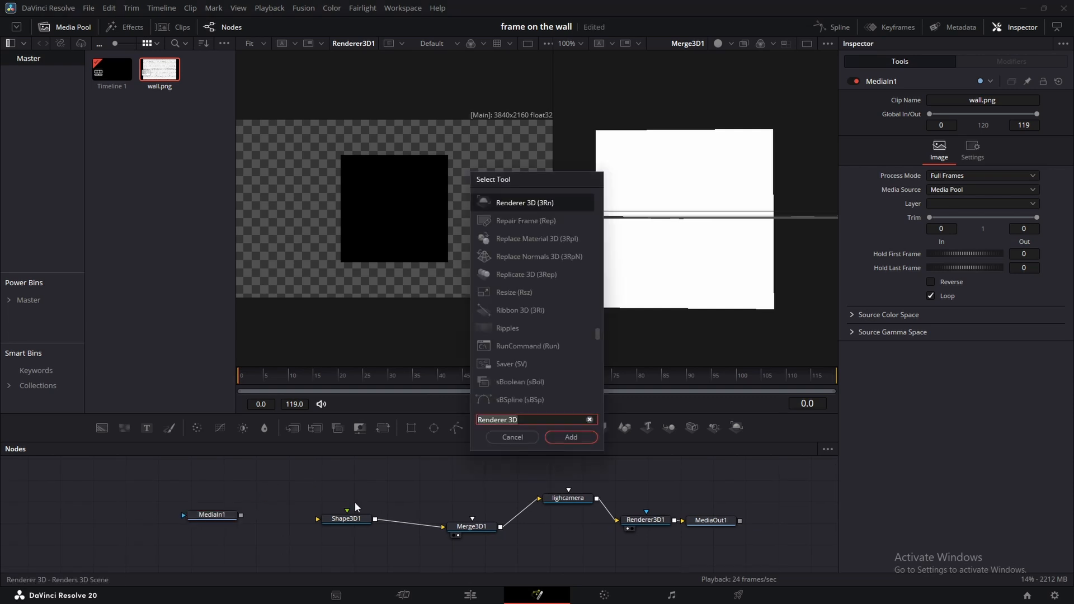
pyautogui.write('brig')
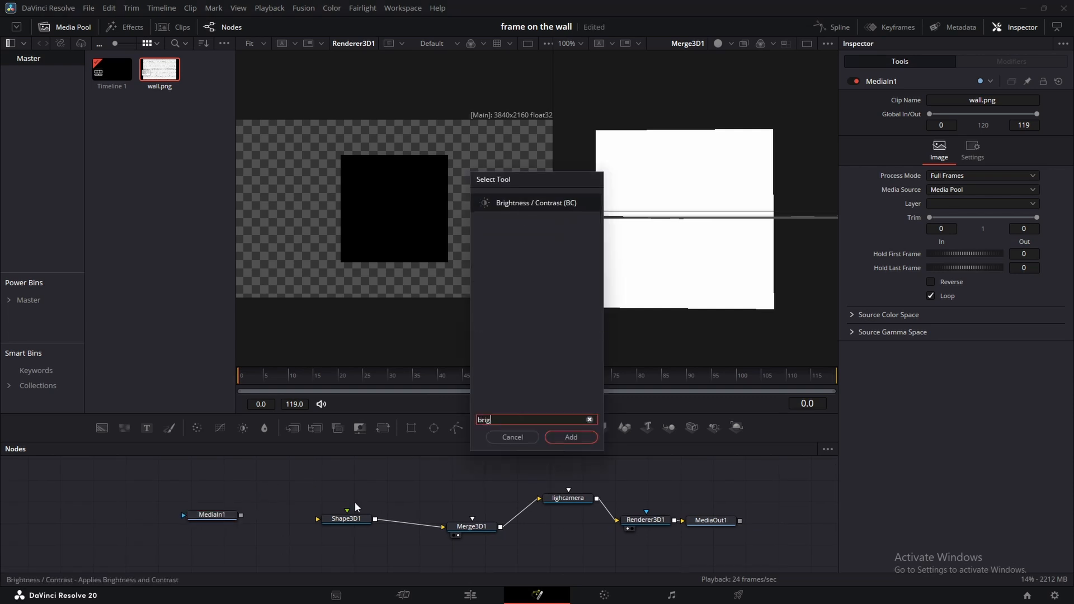
pyautogui.press('Return')
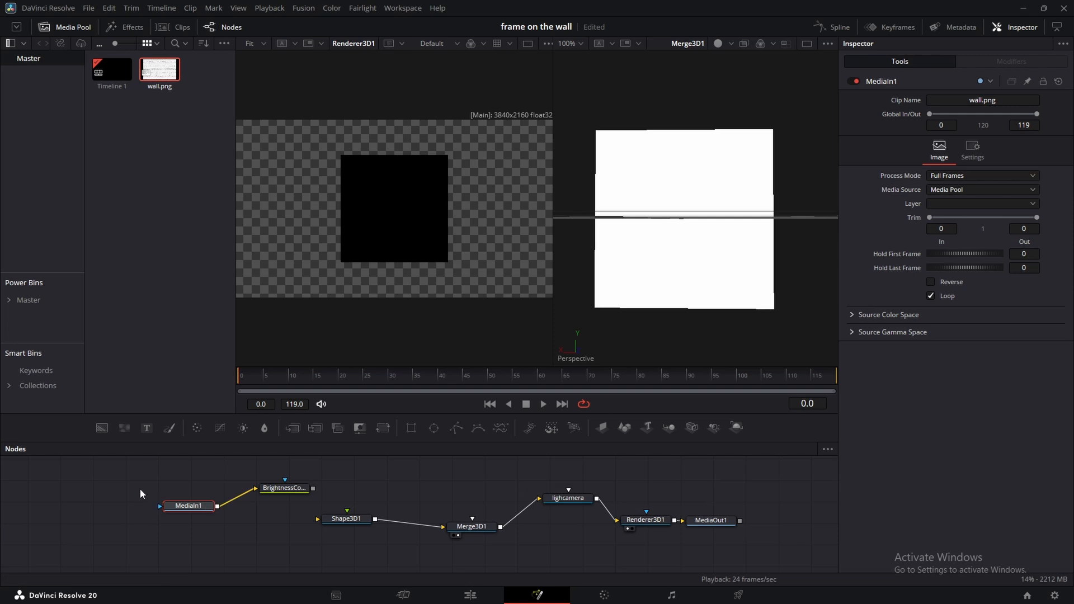
# Add a BumpMap node below the Brightness / Contrast node and feed it from MediaIn1.
pyautogui.moveTo(140, 486); pyautogui.dragTo(231, 537)
pyautogui.click(237, 522)
pyautogui.hotkey('shift', 'space')
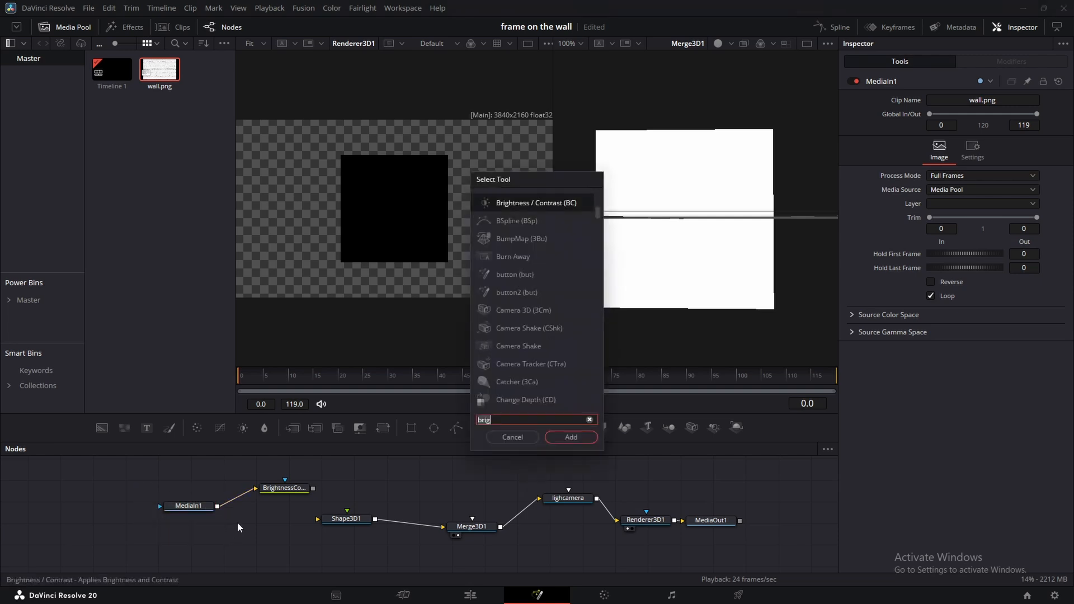
pyautogui.write('bum')
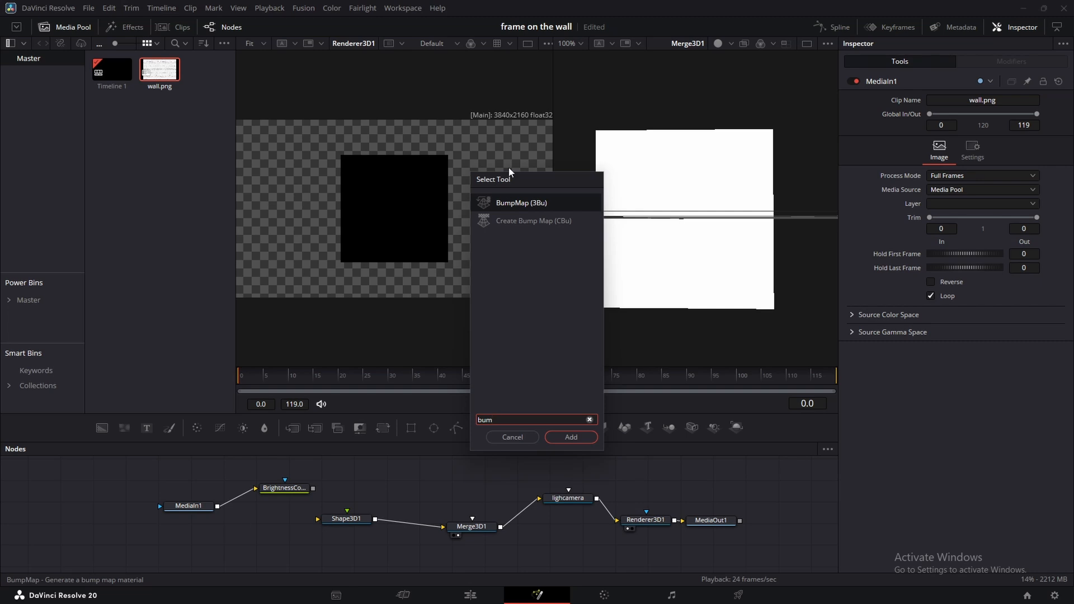
pyautogui.click(524, 200)
pyautogui.click(571, 437)
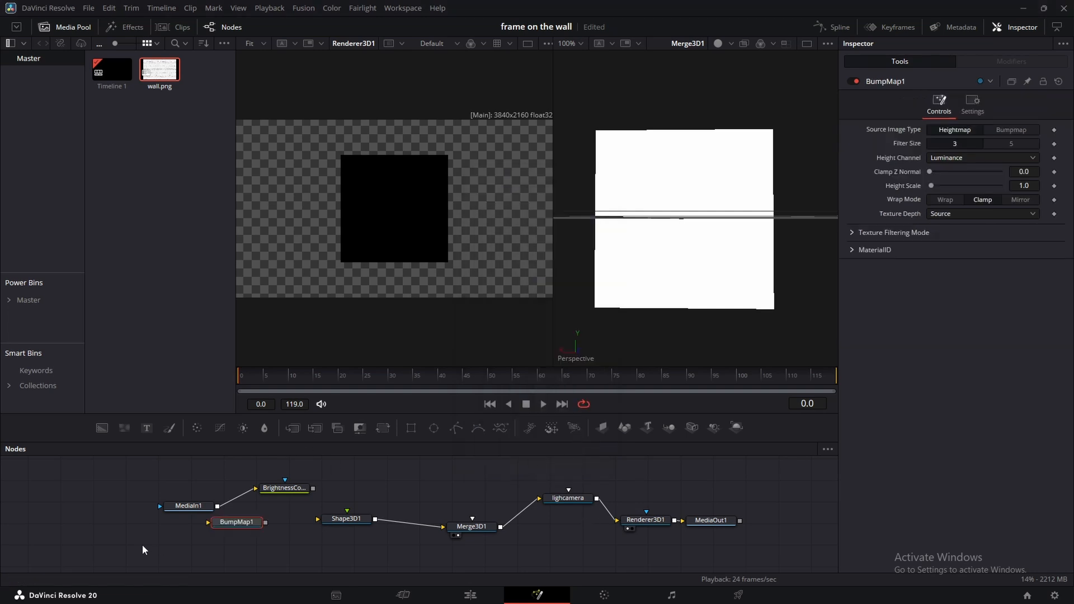
pyautogui.moveTo(239, 523); pyautogui.dragTo(239, 545)
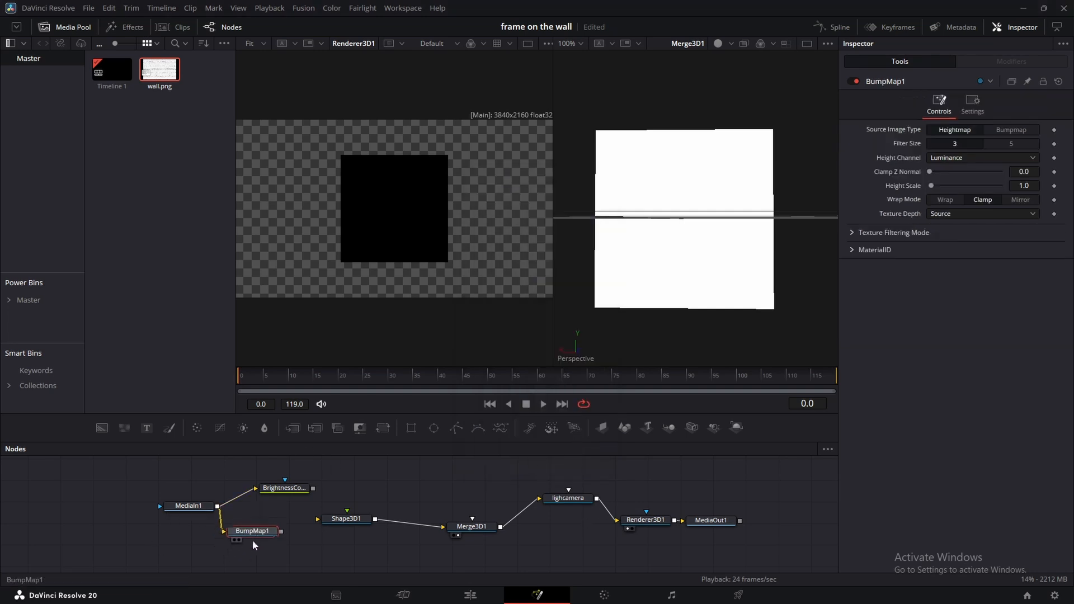
# Add a Blinn material node after BumpMap1.
pyautogui.hotkey('shift', 'space')
pyautogui.write('bli')
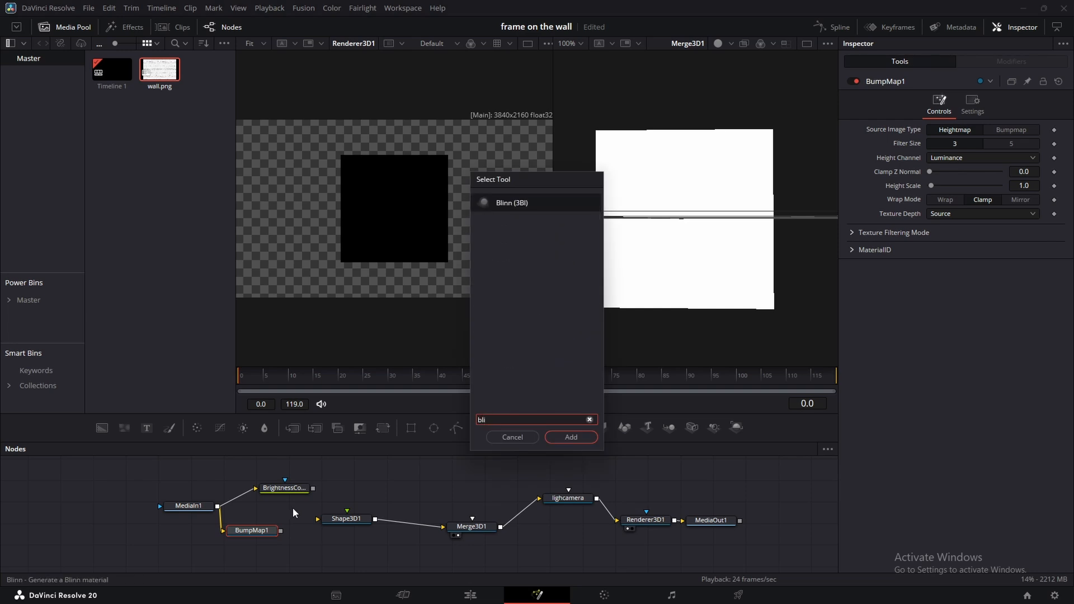
pyautogui.press('Return')
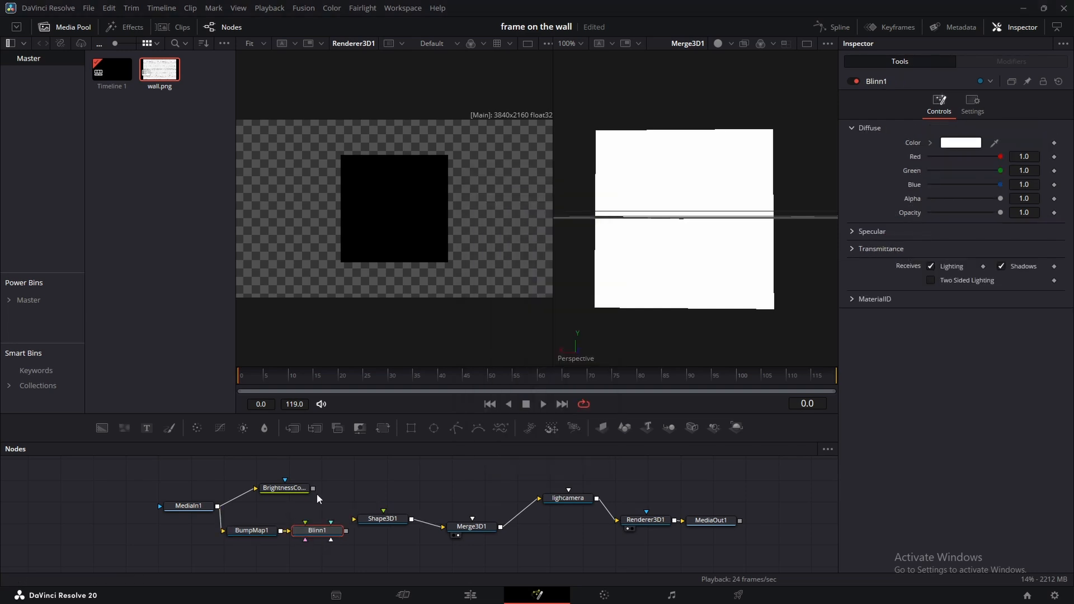
# Wire the Brightness / Contrast node to Blinn1's diffuse input, BumpMap1 to its bump map input, and Blinn1 to Shape3D1.
pyautogui.moveTo(313, 489); pyautogui.dragTo(368, 528)
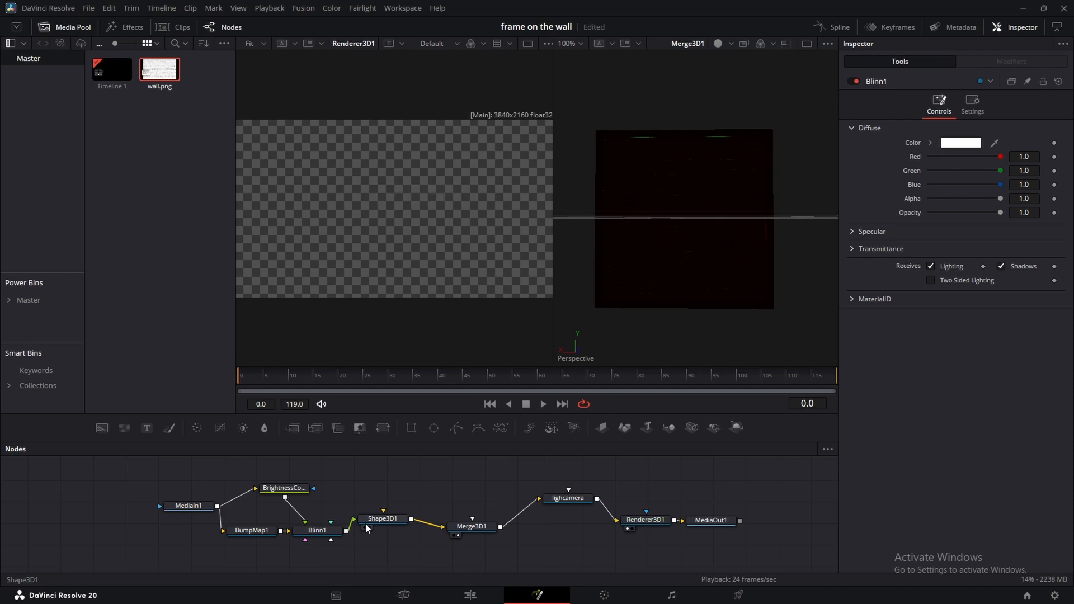
pyautogui.moveTo(713, 253); pyautogui.dragTo(734, 257)
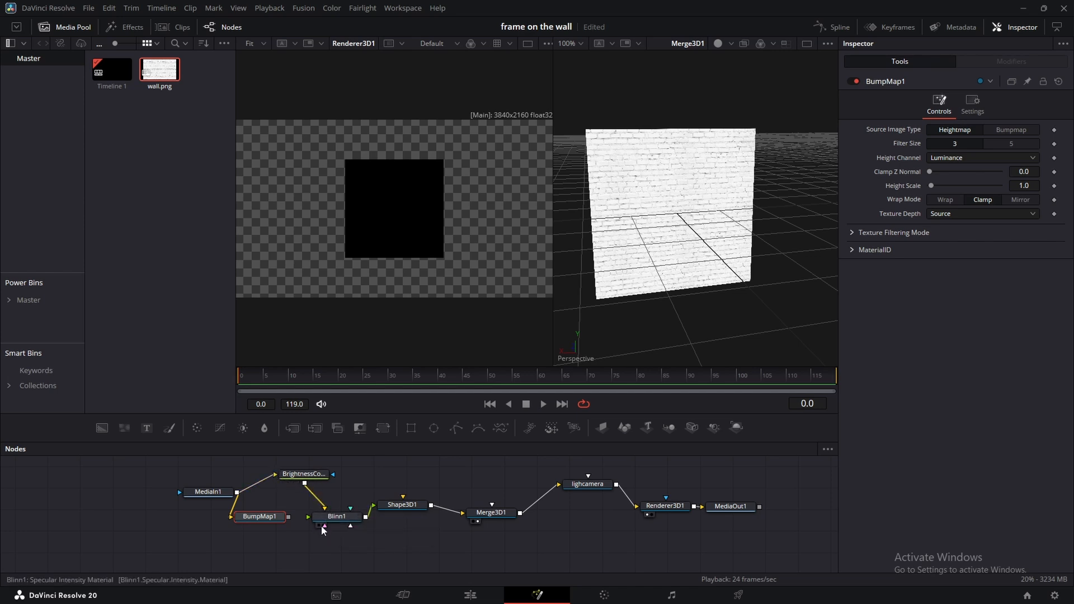
pyautogui.moveTo(288, 517); pyautogui.dragTo(350, 528)
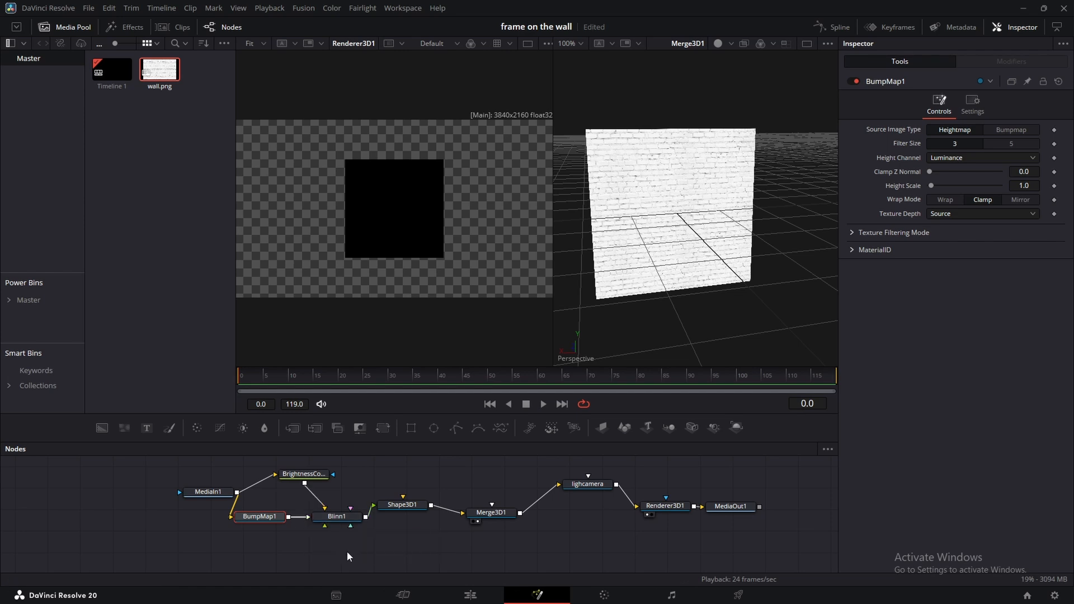
# Try BumpMap1 height scales of 50 and 15.75 while viewing the wall at an angle, and reset the value to 1.0.
pyautogui.moveTo(723, 257)
pyautogui.mouseDown()
pyautogui.moveTo(725, 171)
pyautogui.moveTo(664, 220)
pyautogui.moveTo(714, 251)
pyautogui.mouseUp()
pyautogui.scroll(2, 632, 231)
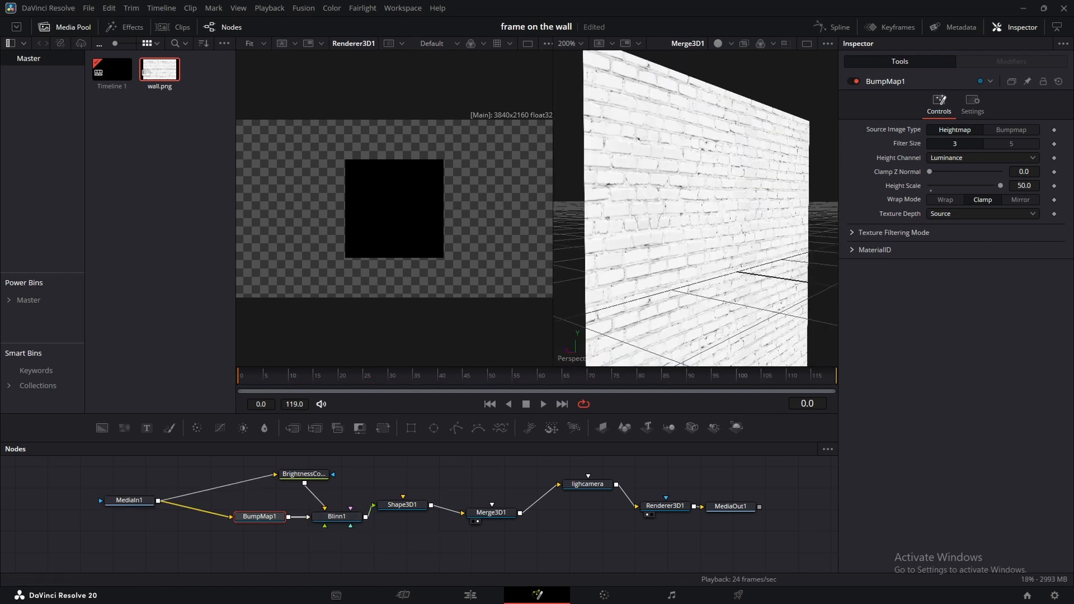
pyautogui.moveTo(951, 188)
pyautogui.mouseDown()
pyautogui.moveTo(937, 186)
pyautogui.moveTo(974, 187)
pyautogui.moveTo(953, 186)
pyautogui.mouseUp()
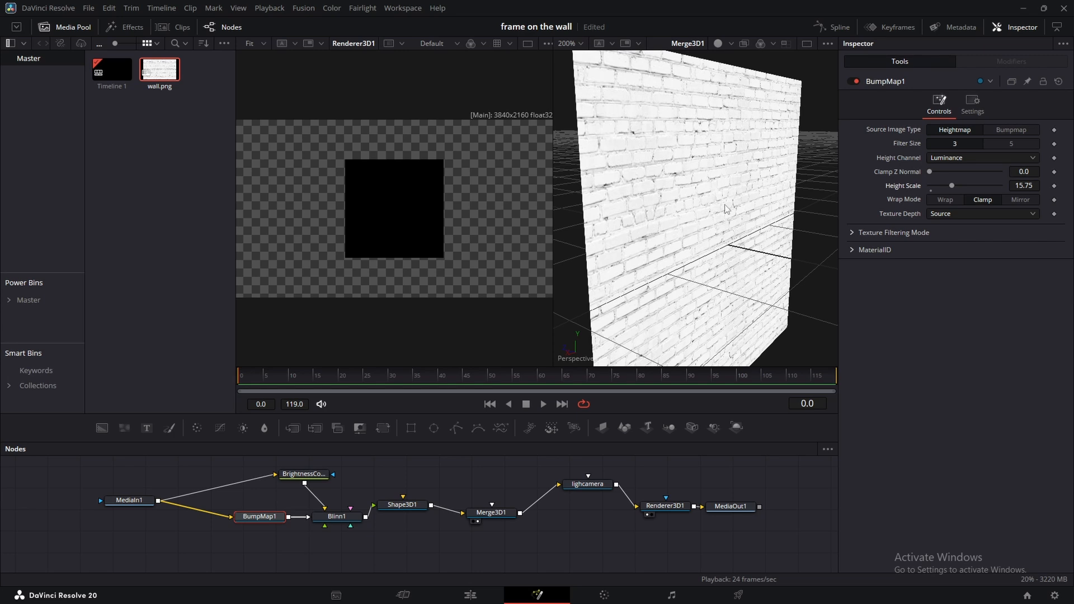
pyautogui.moveTo(726, 208); pyautogui.dragTo(702, 199)
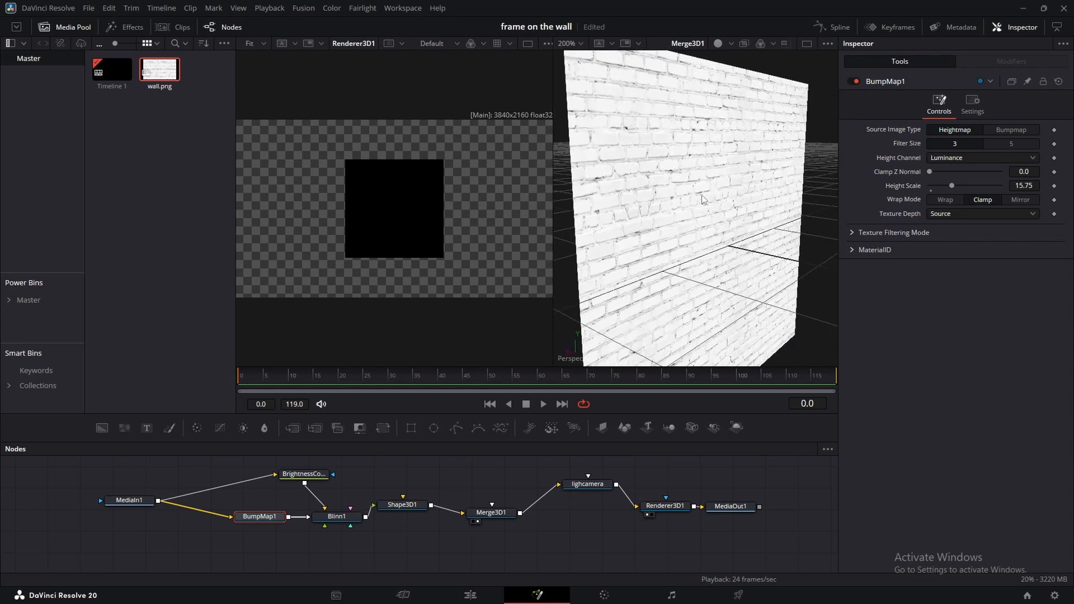
pyautogui.click(931, 191)
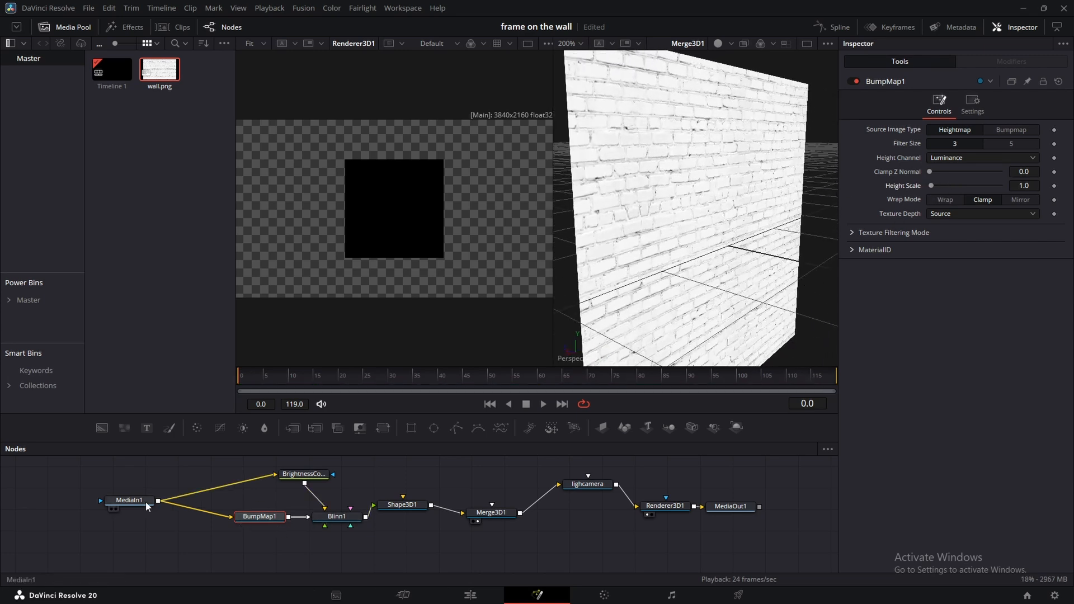
# Move MediaIn1 closer to its connected nodes and turn on lighting in the 3D viewer.
pyautogui.moveTo(129, 500); pyautogui.dragTo(155, 485)
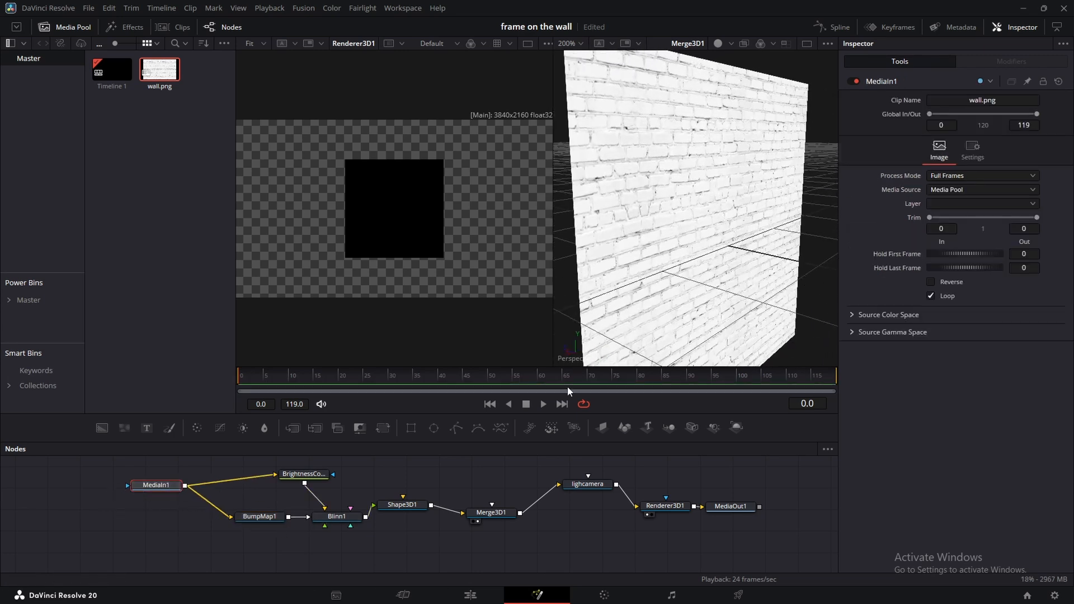
pyautogui.click(719, 44)
pyautogui.moveTo(716, 150)
pyautogui.mouseDown()
pyautogui.moveTo(676, 131)
pyautogui.moveTo(724, 200)
pyautogui.moveTo(698, 165)
pyautogui.mouseUp()
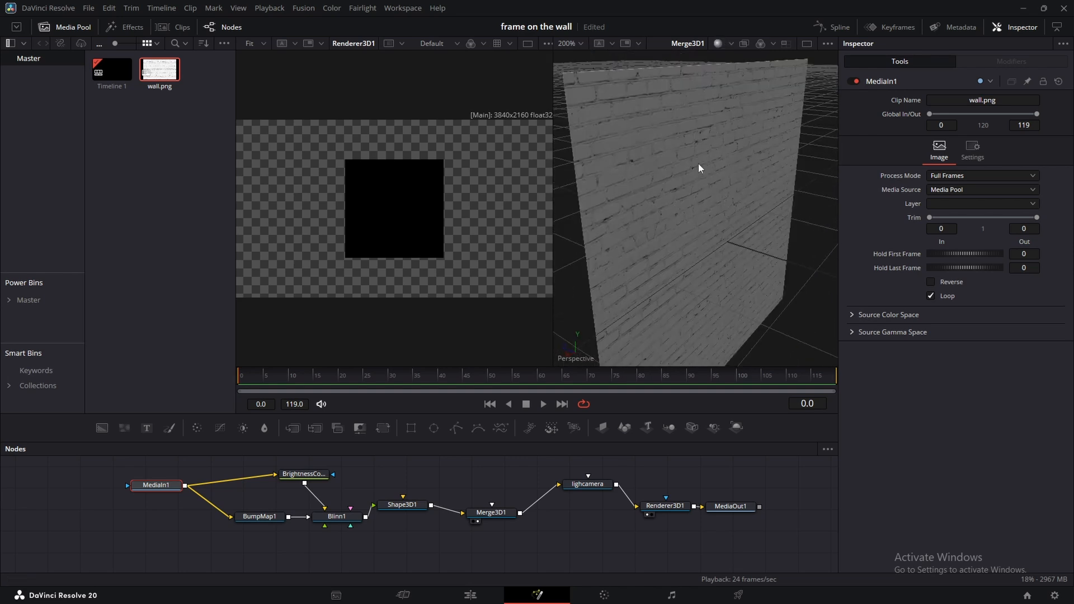
# Try a BumpMap1 height scale of 7.09 while viewing the bricks up close, and undo the change.
pyautogui.click(259, 515)
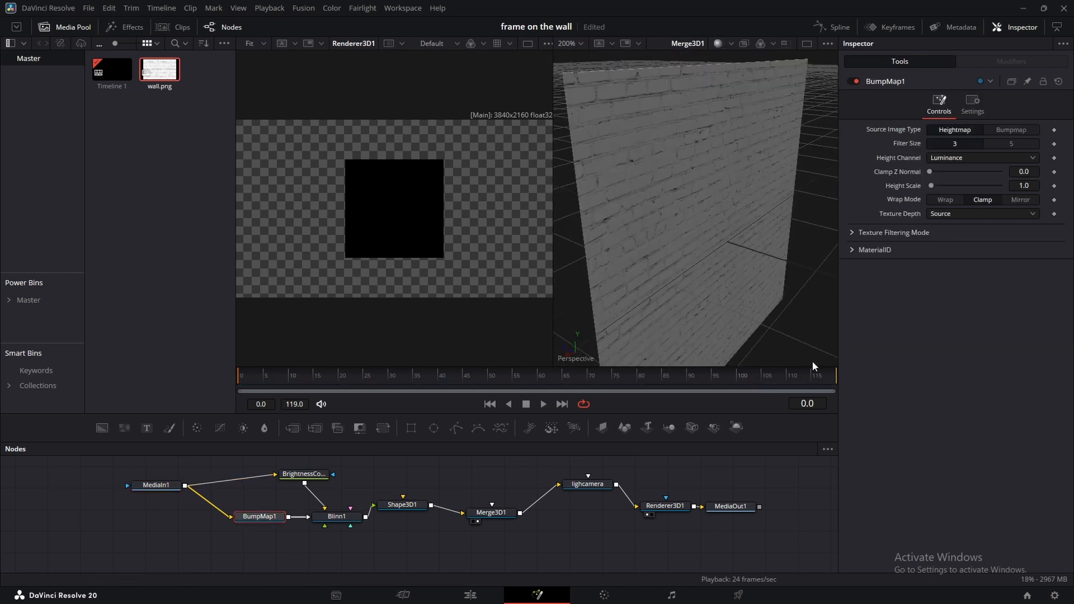
pyautogui.click(931, 191)
pyautogui.scroll(3, 650, 187)
pyautogui.moveTo(654, 180); pyautogui.dragTo(687, 192)
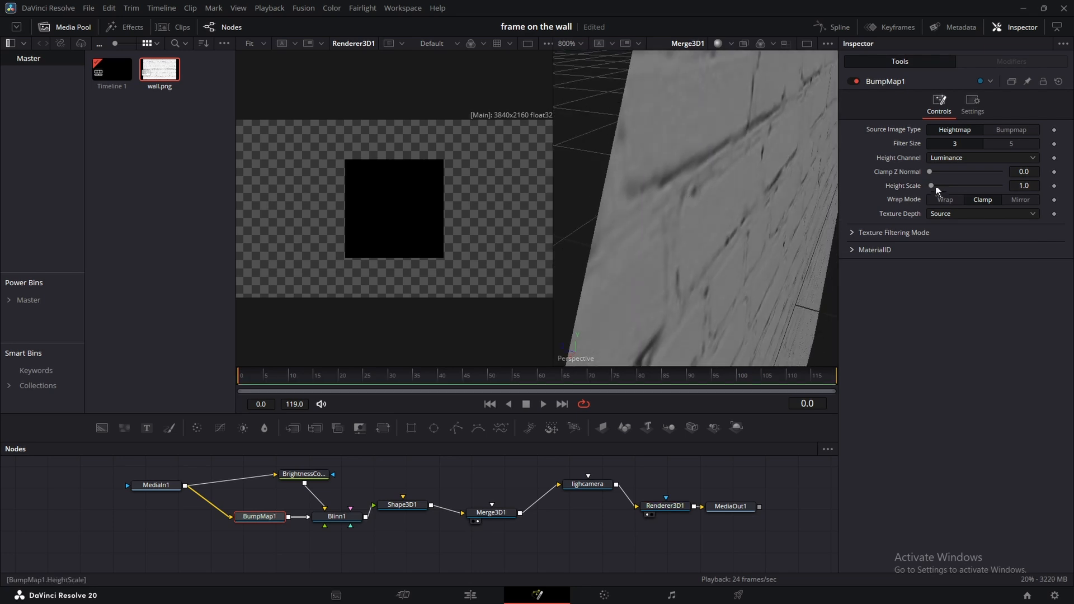
pyautogui.moveTo(931, 189); pyautogui.dragTo(940, 188)
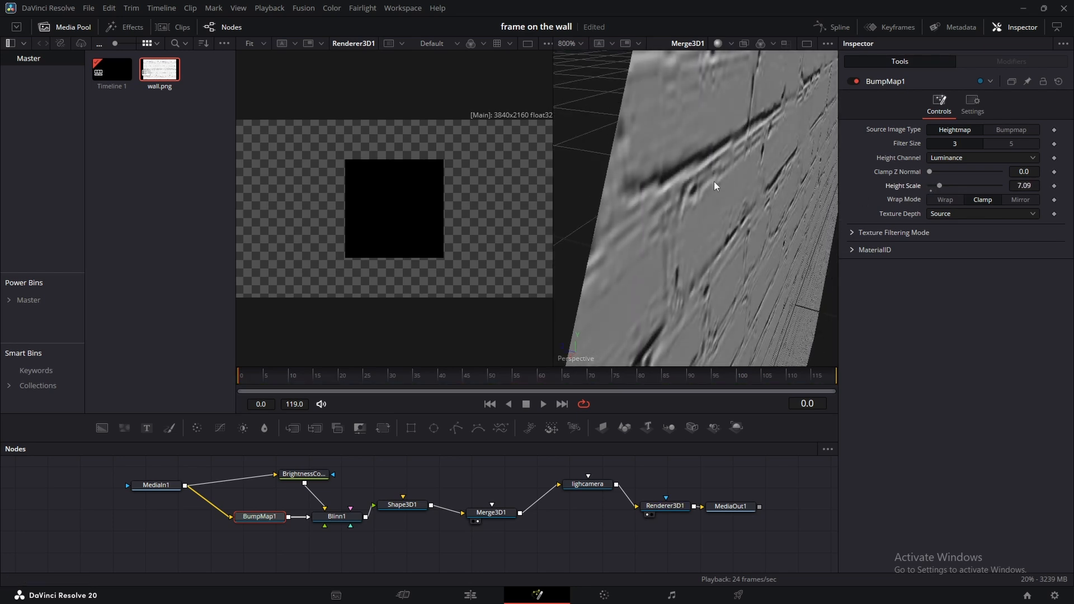
pyautogui.hotkey('ctrl', 'z')
# Add a spotlight node and wire it into the lighcamera merge.
pyautogui.moveTo(713, 194); pyautogui.dragTo(713, 165)
pyautogui.scroll(-5, 731, 193)
pyautogui.scroll(-2, 713, 166)
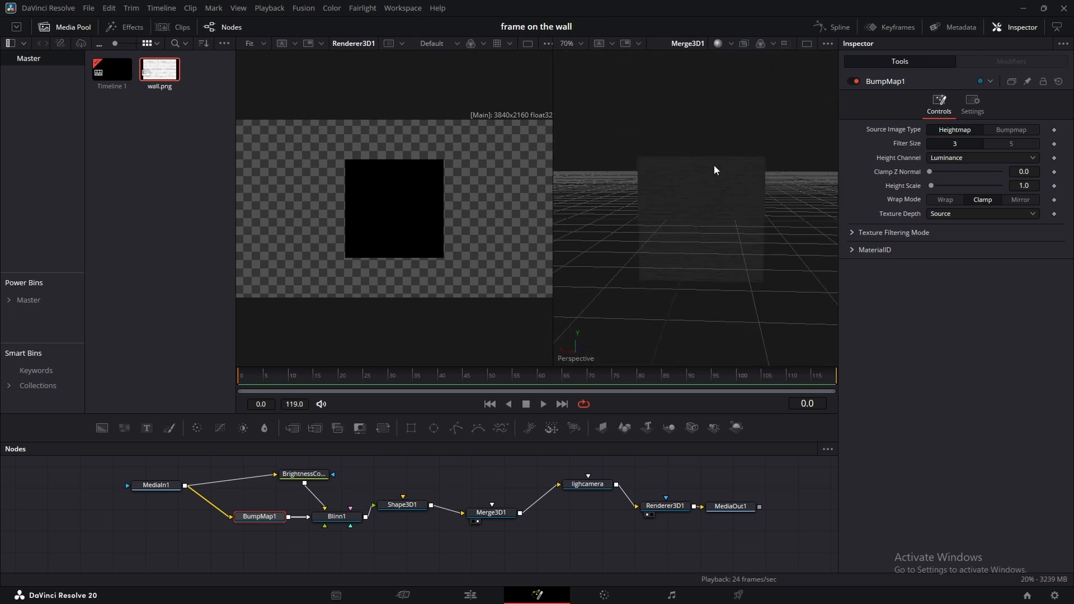
pyautogui.moveTo(692, 427); pyautogui.dragTo(584, 485)
pyautogui.moveTo(468, 547); pyautogui.dragTo(598, 479)
pyautogui.moveTo(683, 184); pyautogui.dragTo(630, 208)
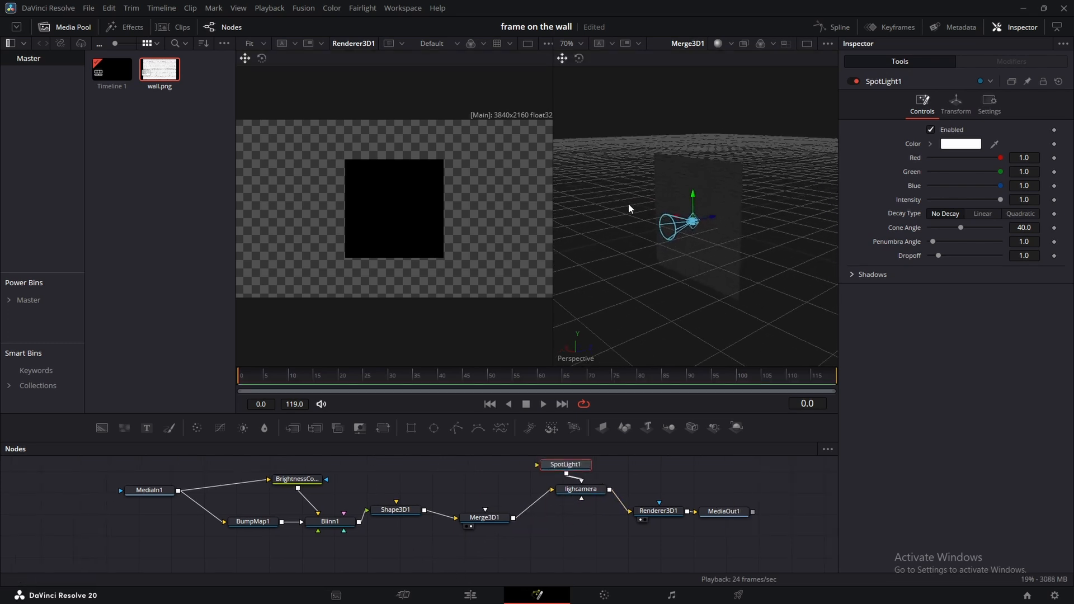
# Move the spotlight out in front of the wall so it shines onto the bricks, undoing a misplaced move.
pyautogui.moveTo(713, 218); pyautogui.dragTo(792, 197)
pyautogui.moveTo(783, 199); pyautogui.dragTo(414, 170)
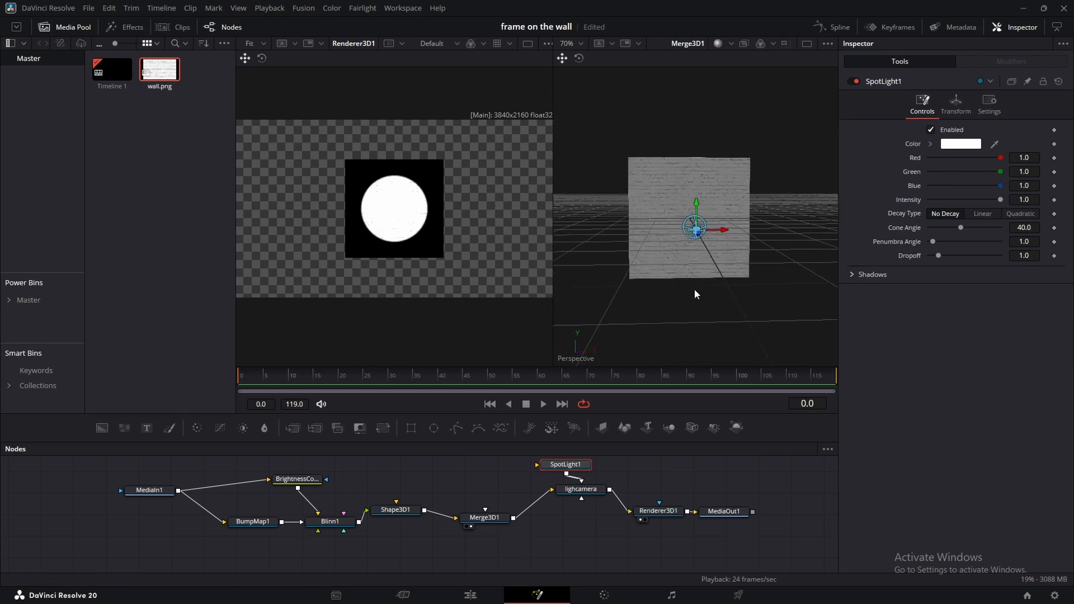
pyautogui.moveTo(698, 235); pyautogui.dragTo(794, 285)
pyautogui.hotkey('ctrl', 'z')
pyautogui.moveTo(738, 246)
pyautogui.mouseDown()
pyautogui.moveTo(708, 224)
pyautogui.moveTo(744, 233)
pyautogui.mouseUp()
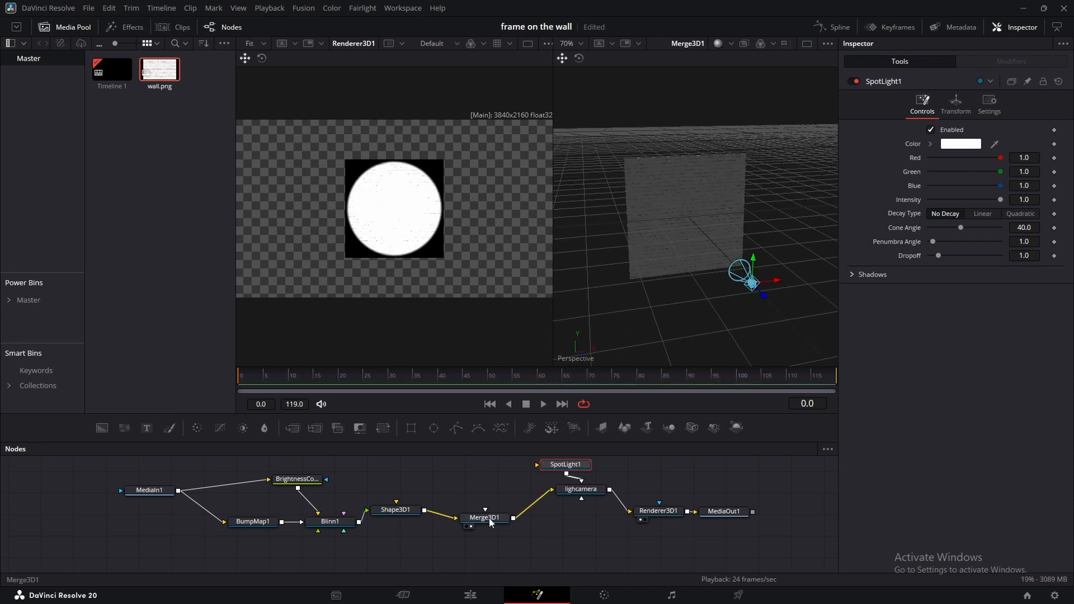
# Align Merge3D1 with its neighbouring nodes and show the lighcamera merge in the 3D viewer.
pyautogui.moveTo(447, 494); pyautogui.dragTo(517, 552)
pyautogui.moveTo(479, 518); pyautogui.dragTo(476, 512)
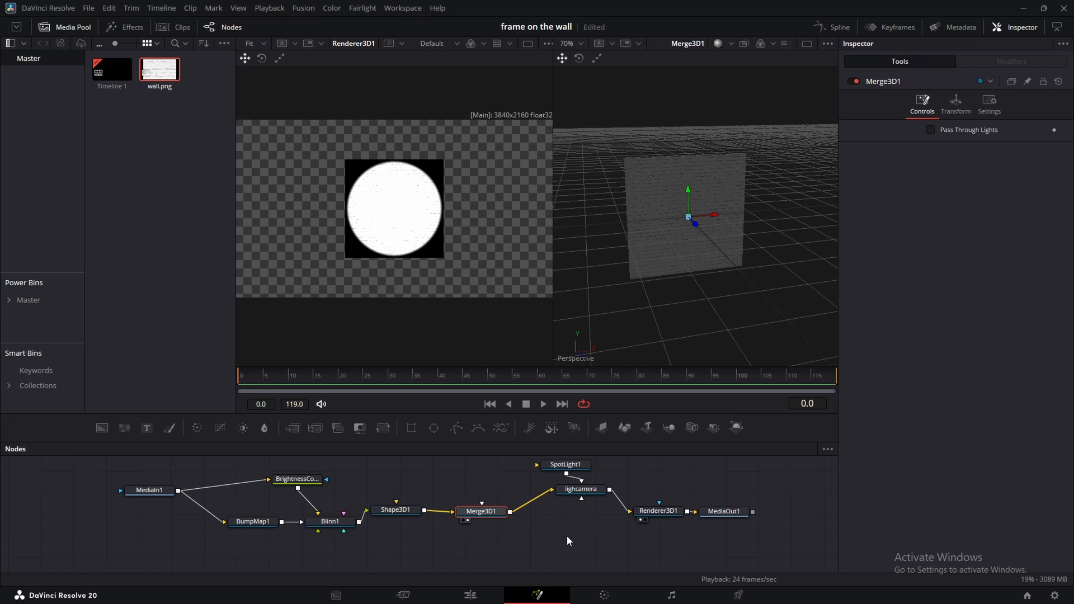
pyautogui.click(587, 494)
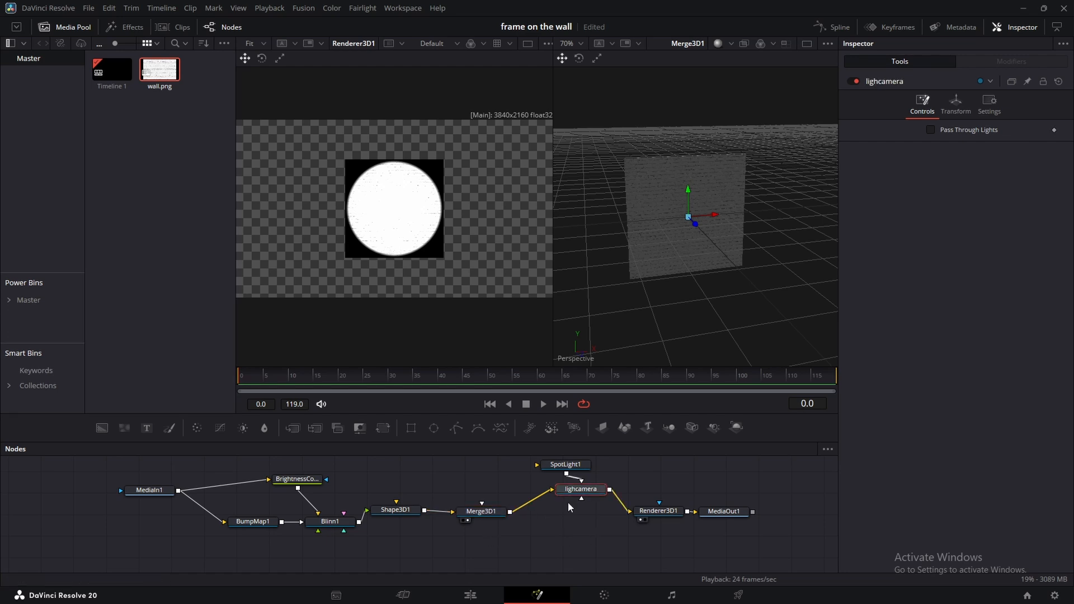
pyautogui.click(566, 498)
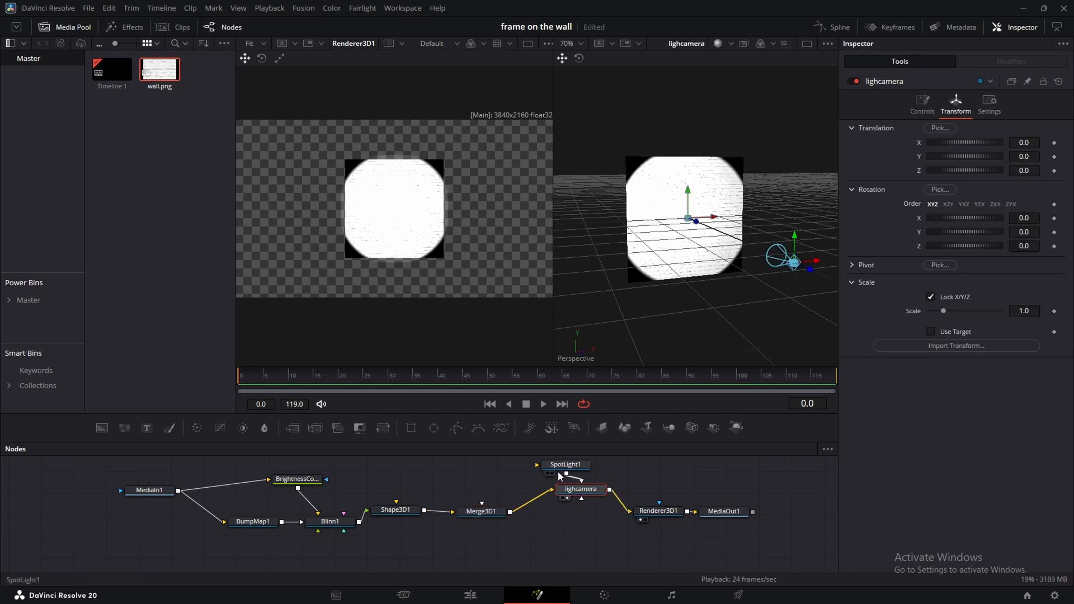
# Set the SpotLight1 intensity to 0.394.
pyautogui.click(562, 465)
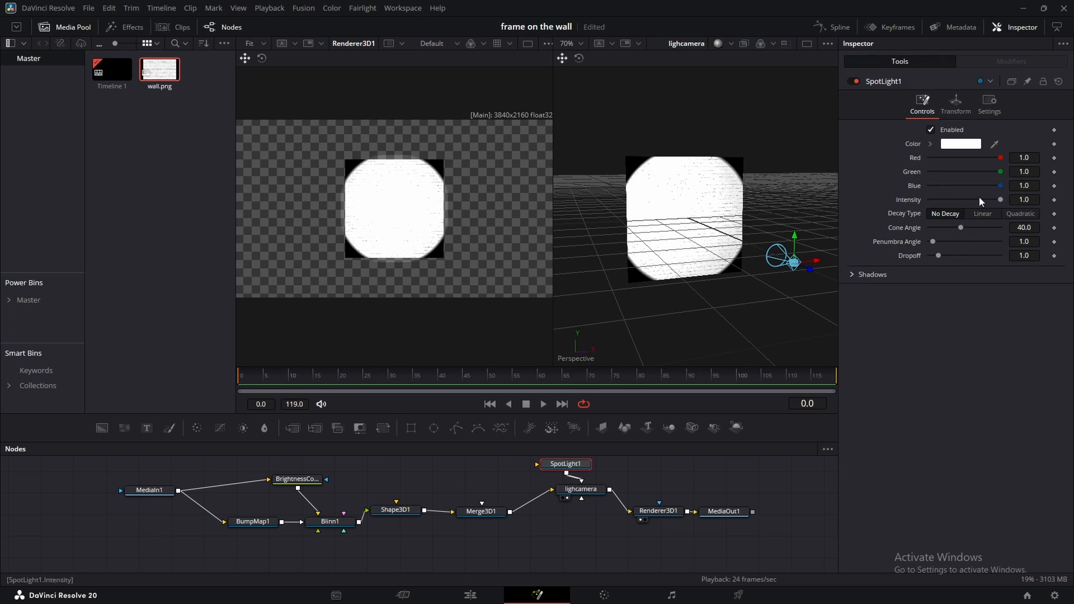
pyautogui.moveTo(1001, 200); pyautogui.dragTo(955, 206)
pyautogui.scroll(4, 662, 250)
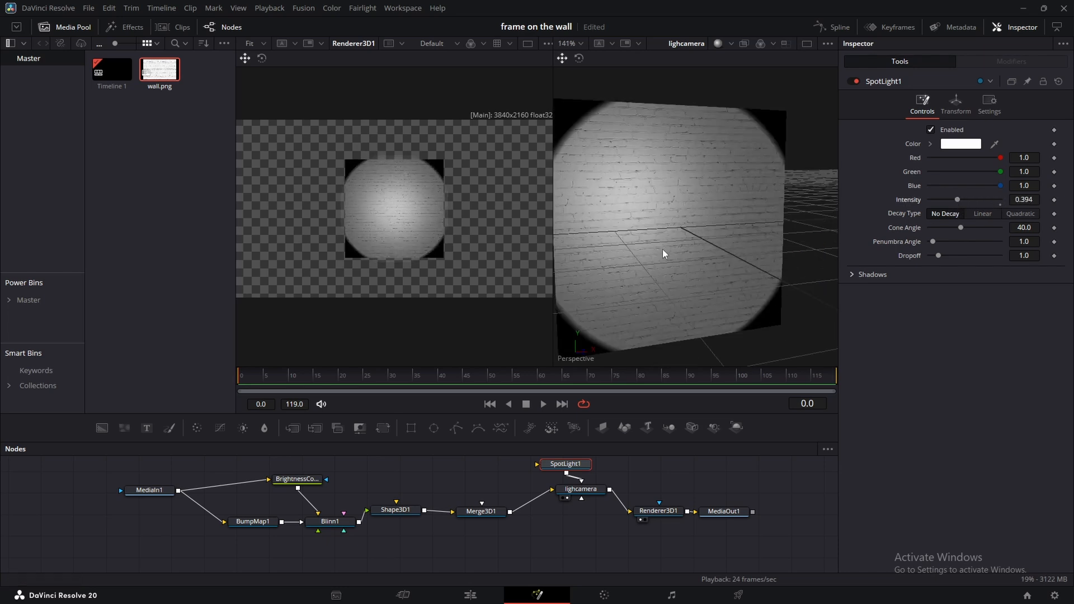
pyautogui.moveTo(710, 246); pyautogui.dragTo(672, 139)
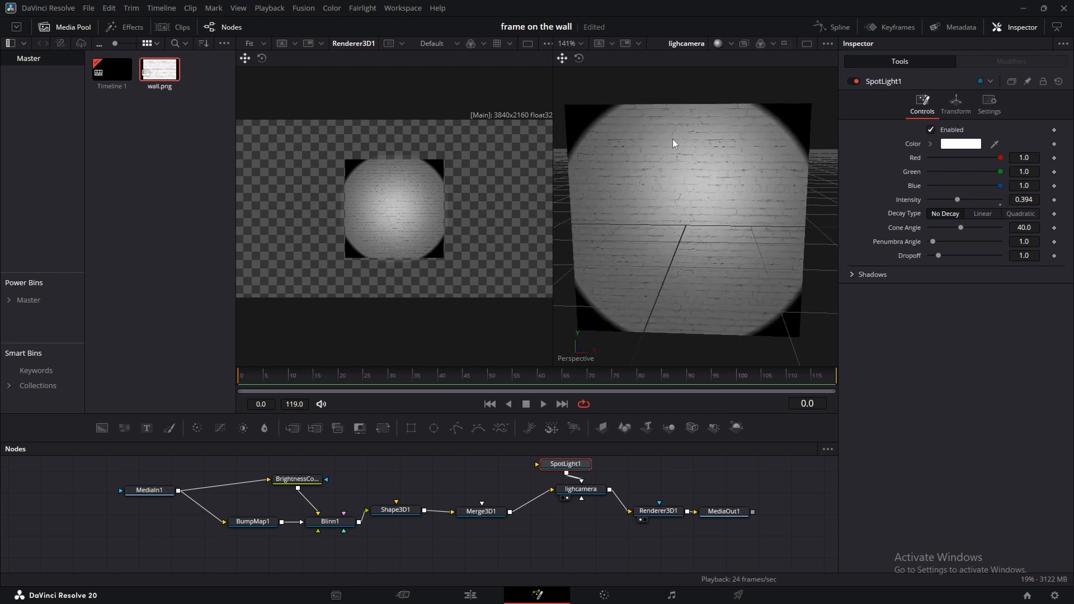
# Try a specular exponent of 1.0 on Blinn1 from several viewing angles, and set it to 32.1.
pyautogui.click(264, 522)
pyautogui.click(330, 522)
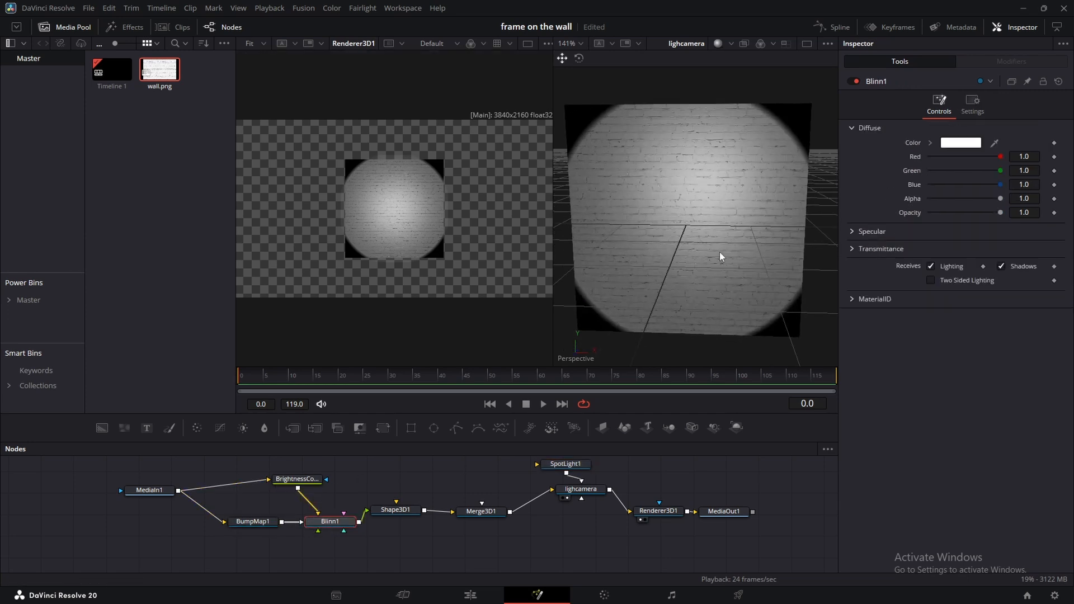
pyautogui.click(852, 232)
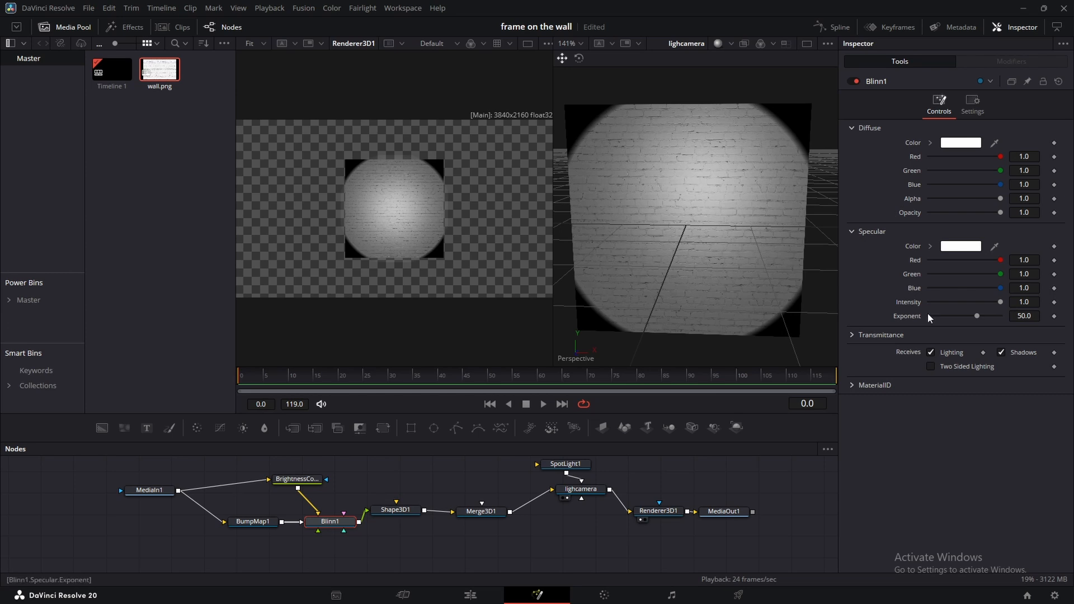
pyautogui.moveTo(978, 318); pyautogui.dragTo(1005, 318)
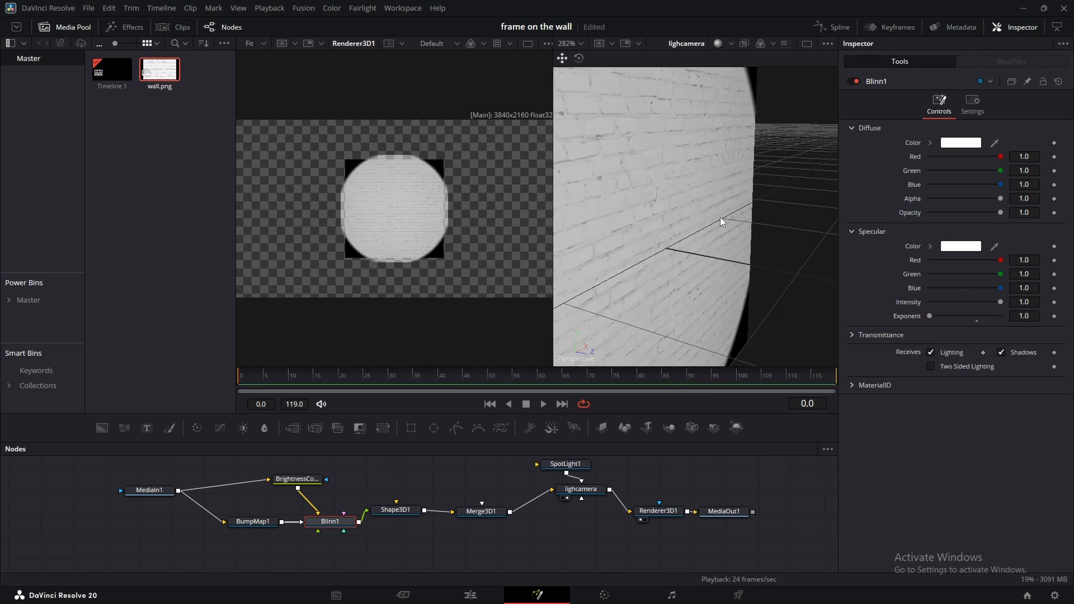
pyautogui.moveTo(719, 217); pyautogui.dragTo(598, 226)
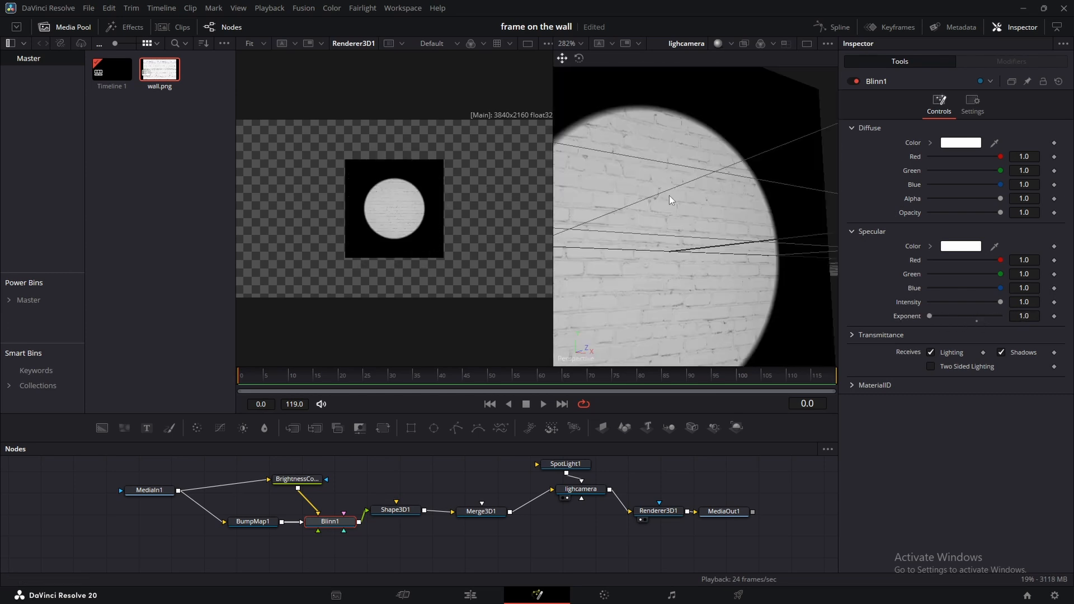
pyautogui.moveTo(669, 196); pyautogui.dragTo(636, 256)
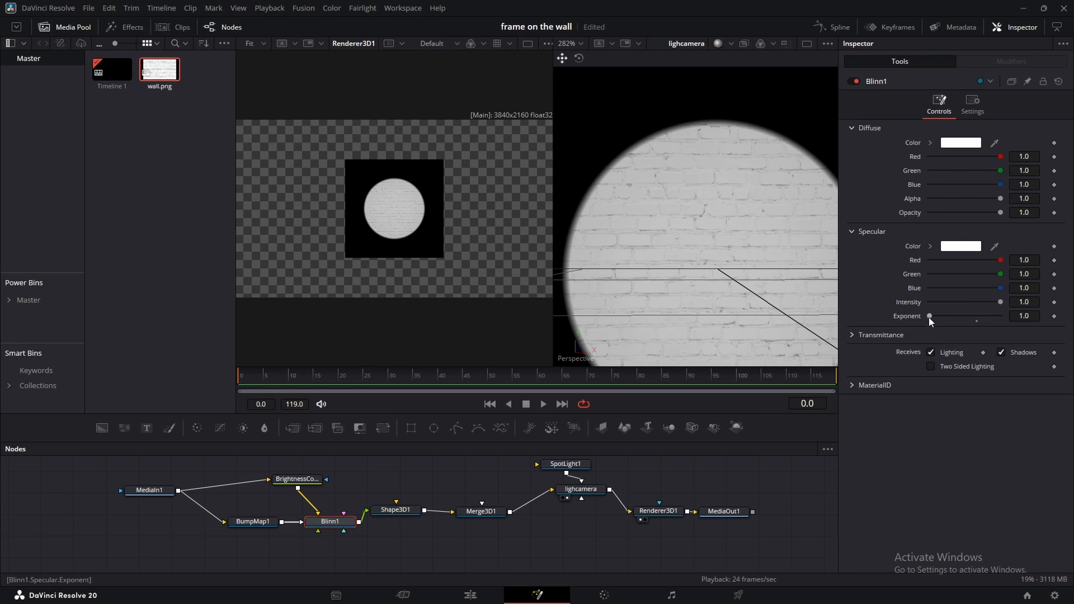
pyautogui.moveTo(929, 317); pyautogui.dragTo(968, 328)
pyautogui.moveTo(683, 259)
pyautogui.mouseDown()
pyautogui.moveTo(679, 173)
pyautogui.moveTo(733, 283)
pyautogui.moveTo(760, 274)
pyautogui.moveTo(710, 244)
pyautogui.moveTo(694, 273)
pyautogui.moveTo(725, 254)
pyautogui.moveTo(694, 262)
pyautogui.mouseUp()
pyautogui.scroll(-2, 739, 247)
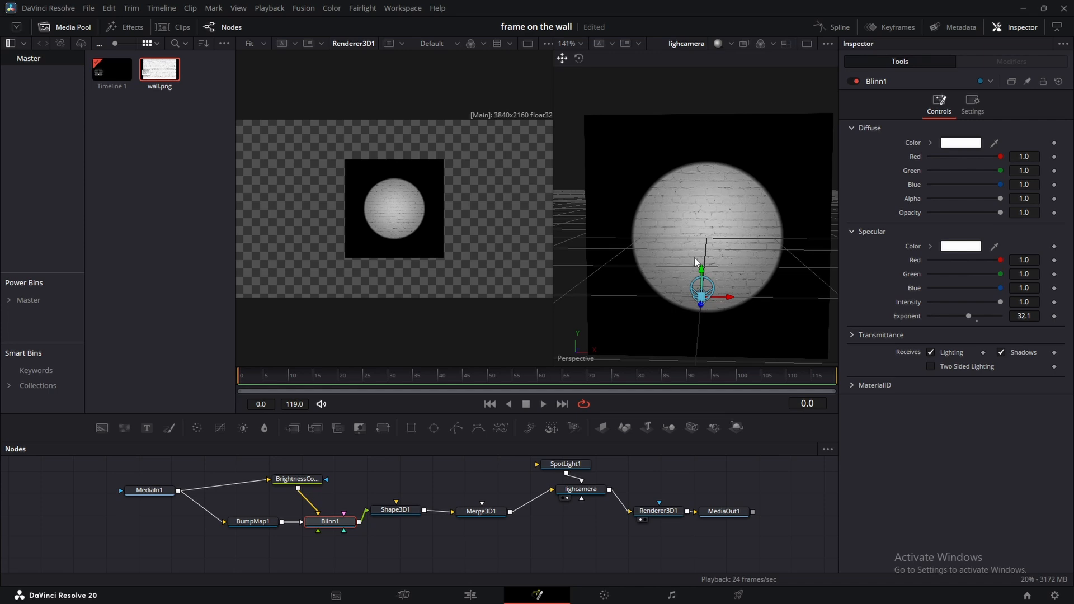
# Try BumpMap1 height scales of 4.56 and 2.15, and set the value to 1.87.
pyautogui.click(276, 521)
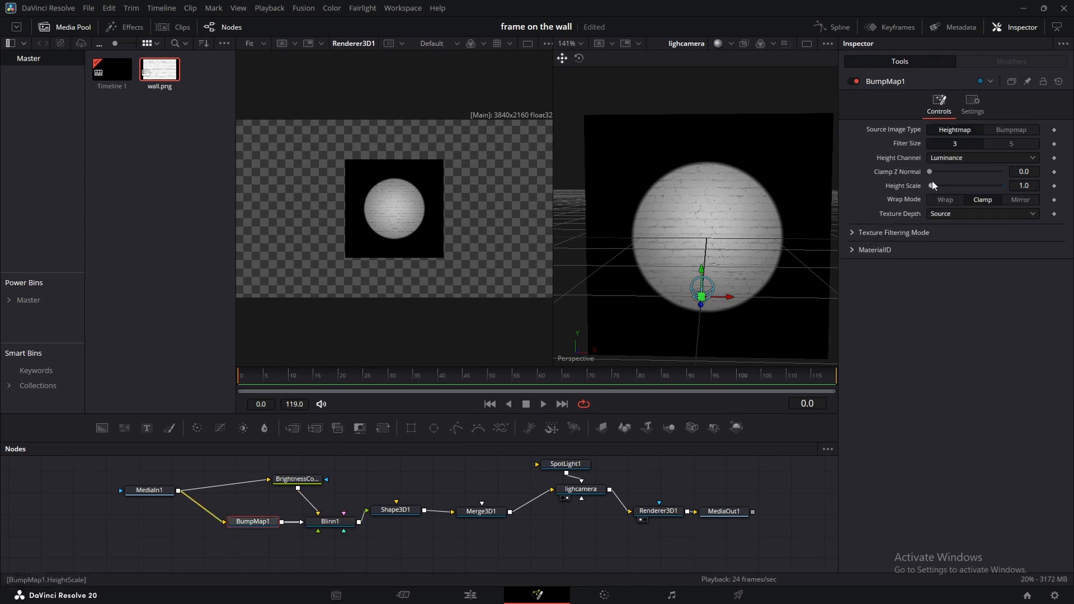
pyautogui.scroll(2, 743, 232)
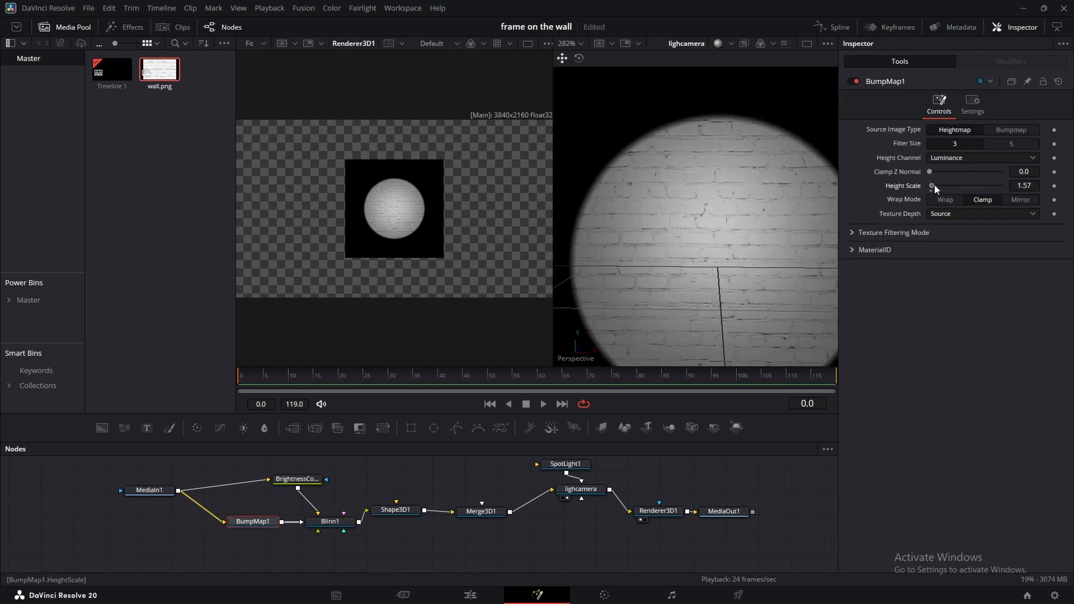
pyautogui.moveTo(935, 188); pyautogui.dragTo(936, 186)
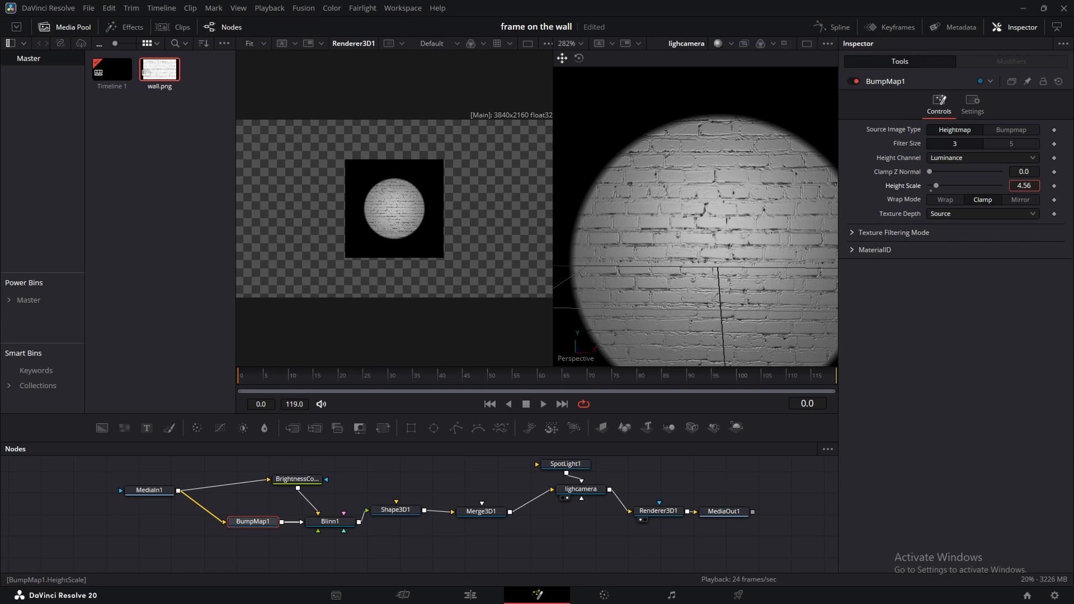
pyautogui.moveTo(935, 186); pyautogui.dragTo(930, 185)
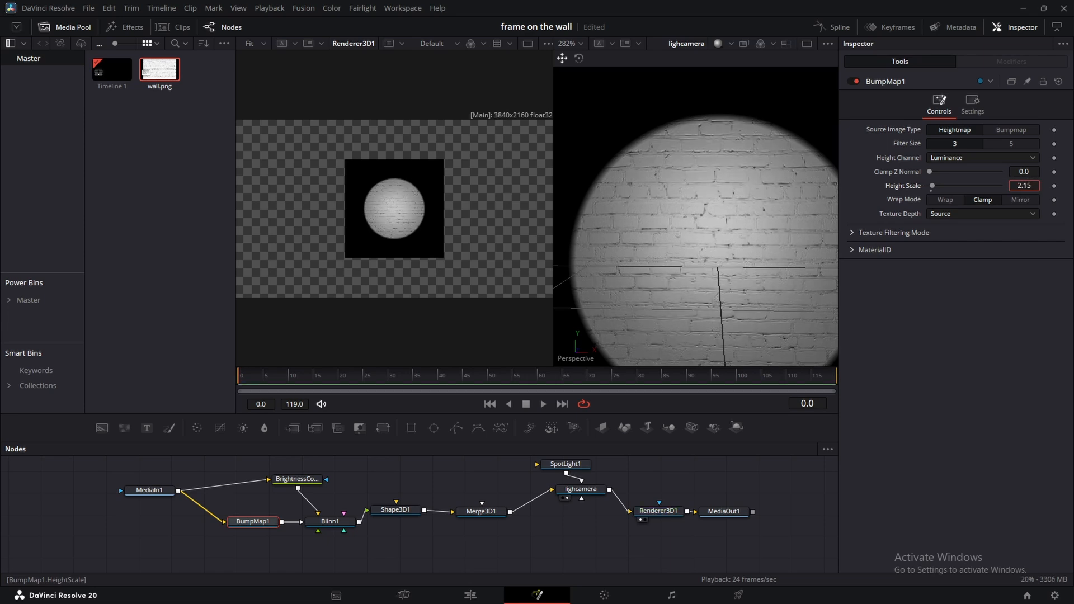
pyautogui.scroll(2, 640, 137)
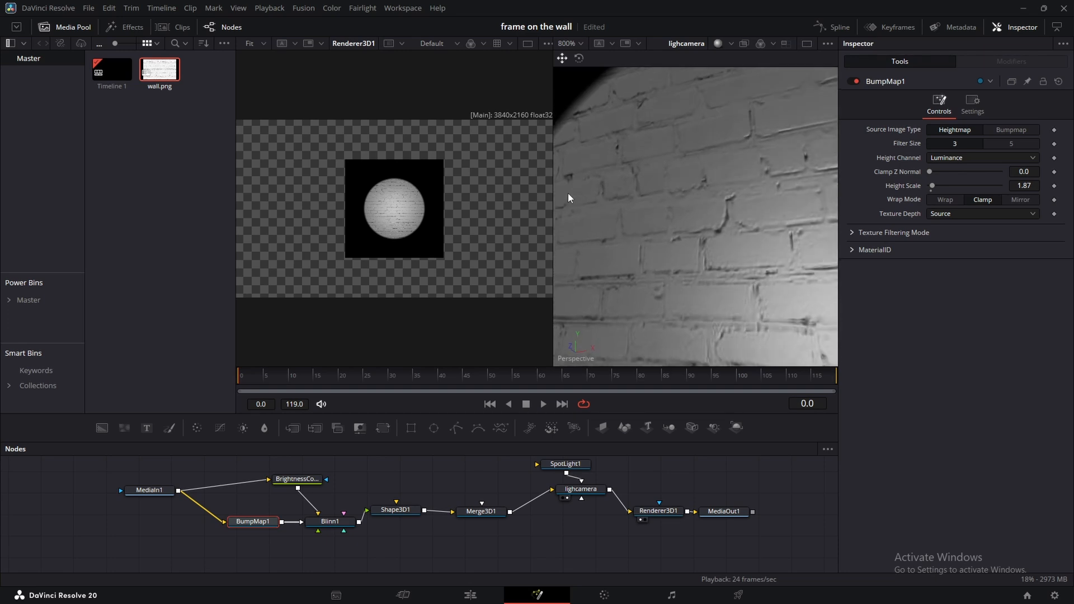
pyautogui.scroll(-2, 766, 226)
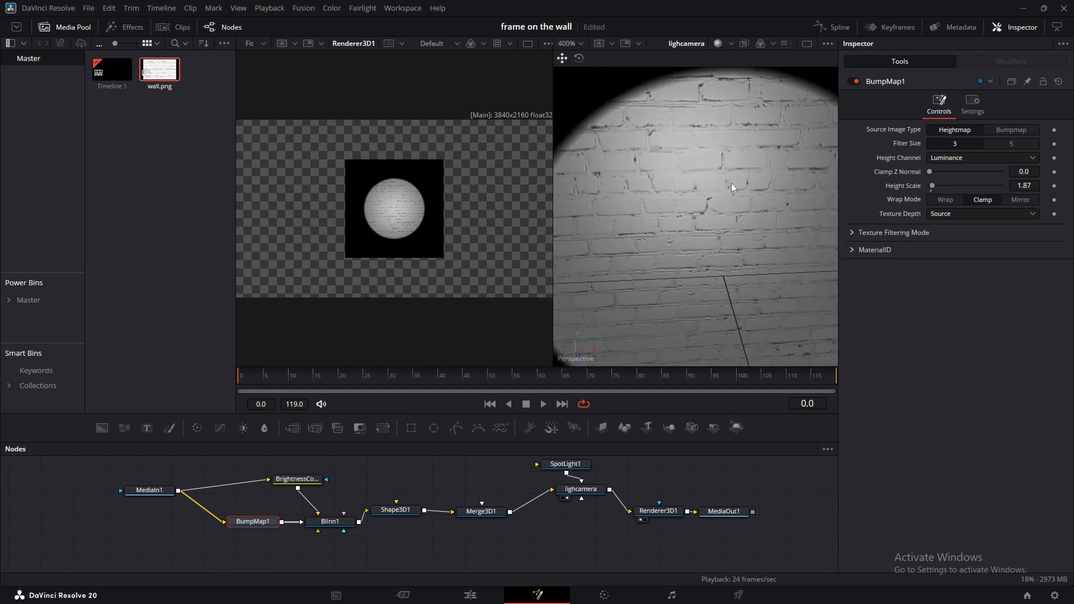
# Move the spotlight farther from the wall to widen its circle of light.
pyautogui.scroll(-1, 749, 222)
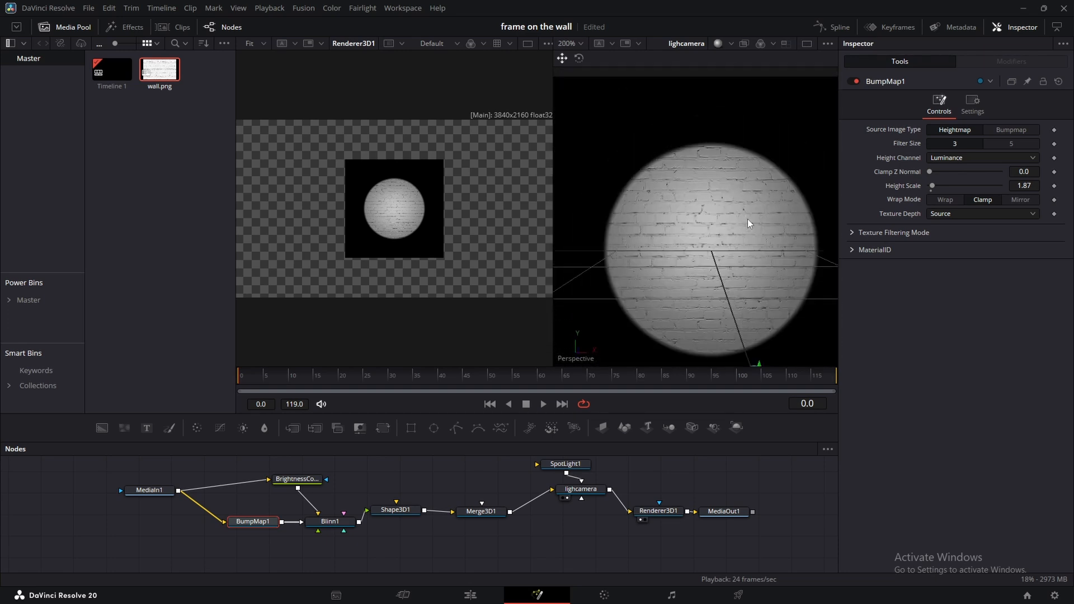
pyautogui.scroll(-2, 747, 219)
pyautogui.moveTo(702, 253); pyautogui.dragTo(1001, 420)
pyautogui.scroll(3, 680, 243)
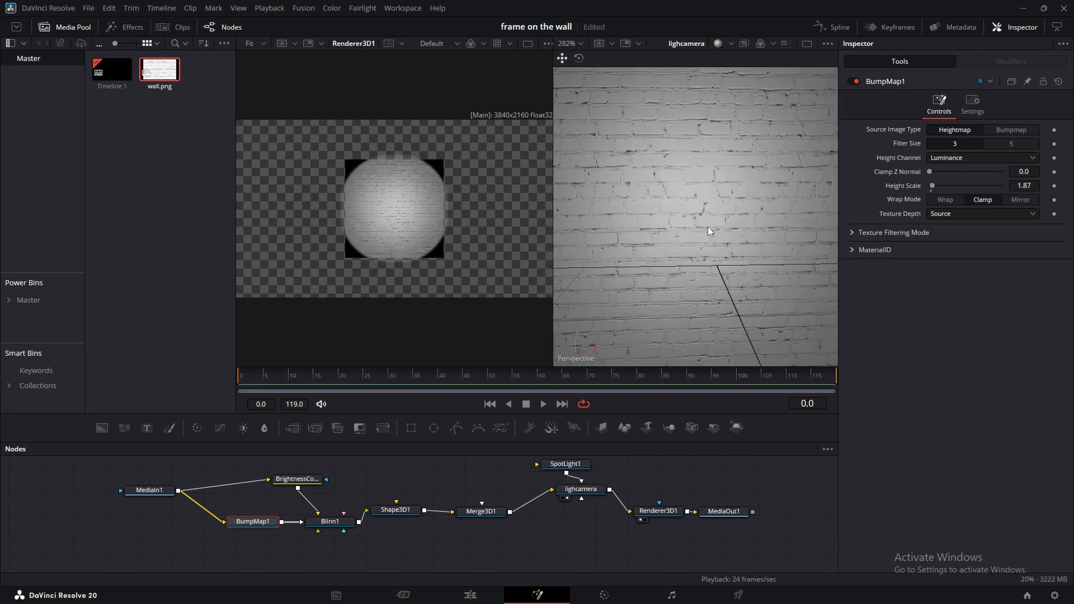
# Examine the lit brick texture and its bump detail in the rendered image and the 3D view.
pyautogui.scroll(4, 329, 193)
pyautogui.scroll(-2, 511, 268)
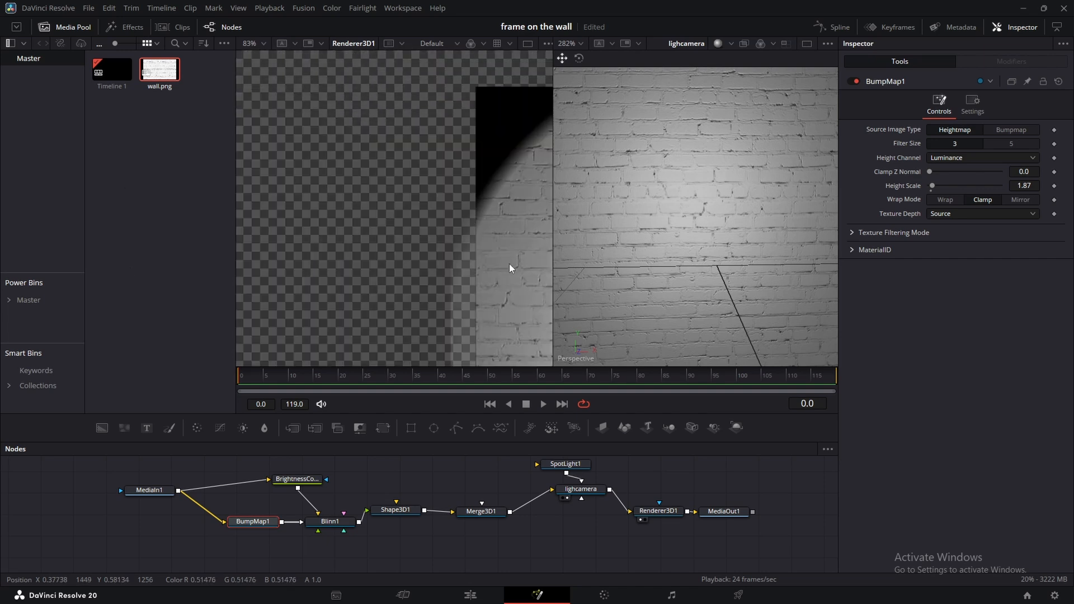
pyautogui.scroll(-3, 497, 224)
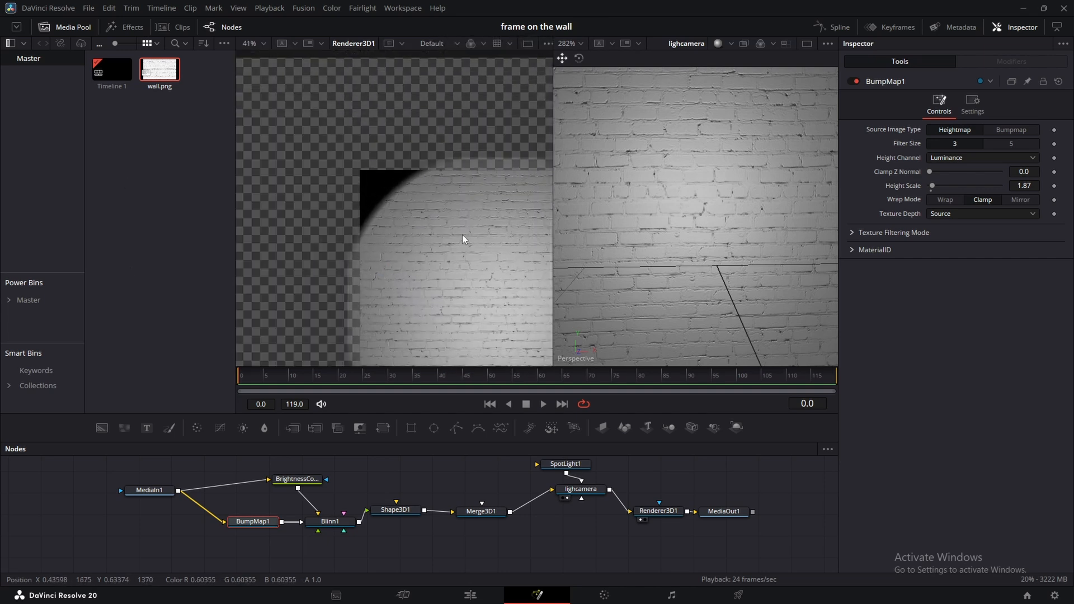
pyautogui.scroll(-2, 391, 223)
pyautogui.scroll(-3, 696, 200)
pyautogui.moveTo(697, 200); pyautogui.dragTo(709, 207)
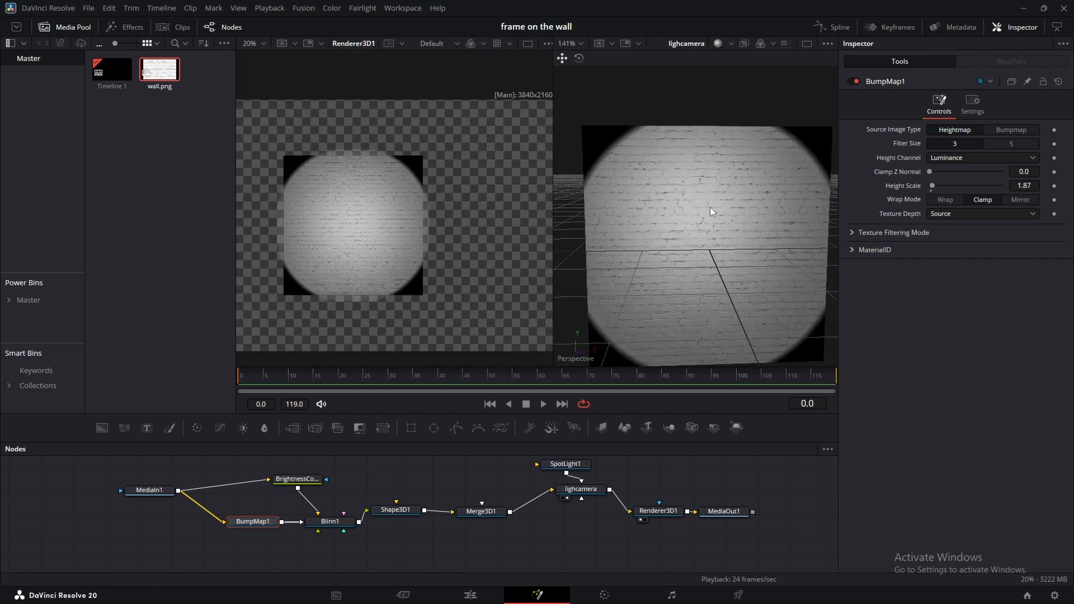
pyautogui.scroll(3, 710, 207)
pyautogui.scroll(3, 436, 224)
pyautogui.moveTo(340, 225)
pyautogui.mouseDown()
pyautogui.moveTo(376, 261)
pyautogui.moveTo(348, 206)
pyautogui.mouseUp()
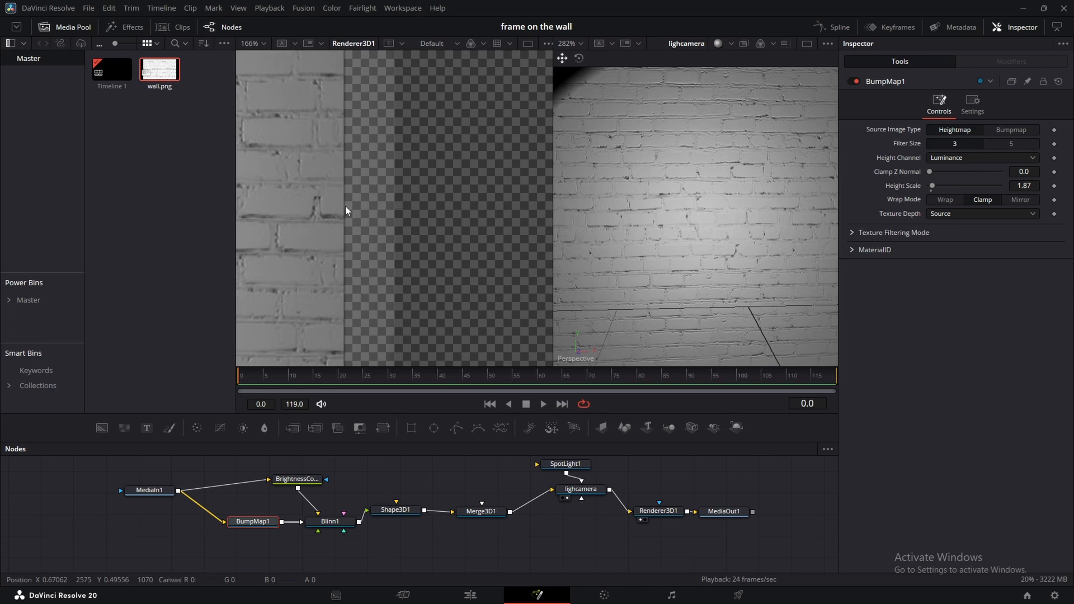
pyautogui.scroll(-5, 367, 224)
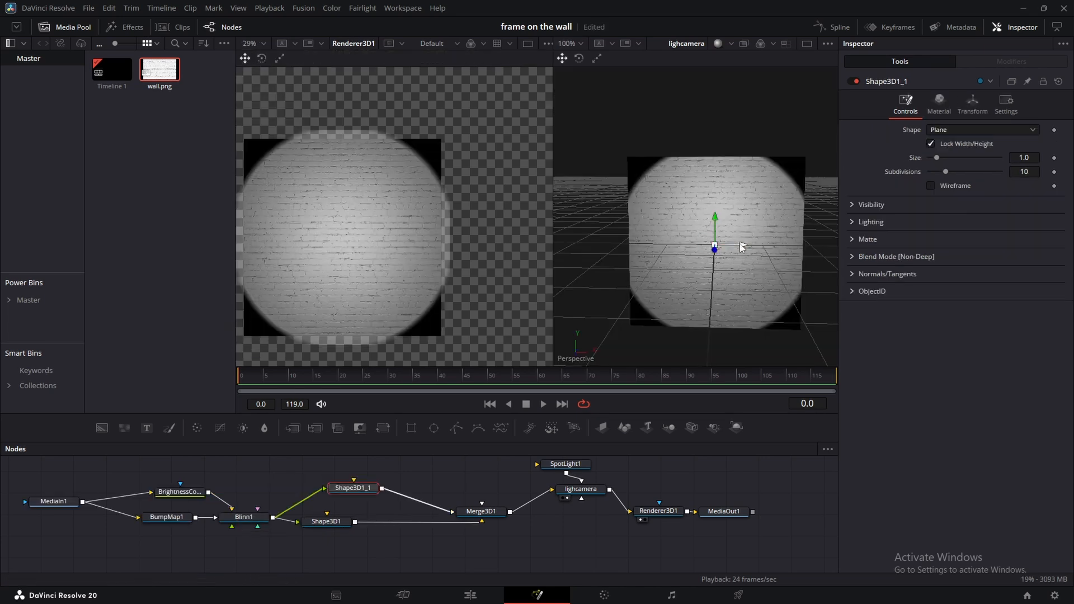
# Try to extend the wall sideways with the duplicate plane Shape3D1_1, and inspect the seam in the render.
pyautogui.moveTo(741, 246); pyautogui.dragTo(773, 269)
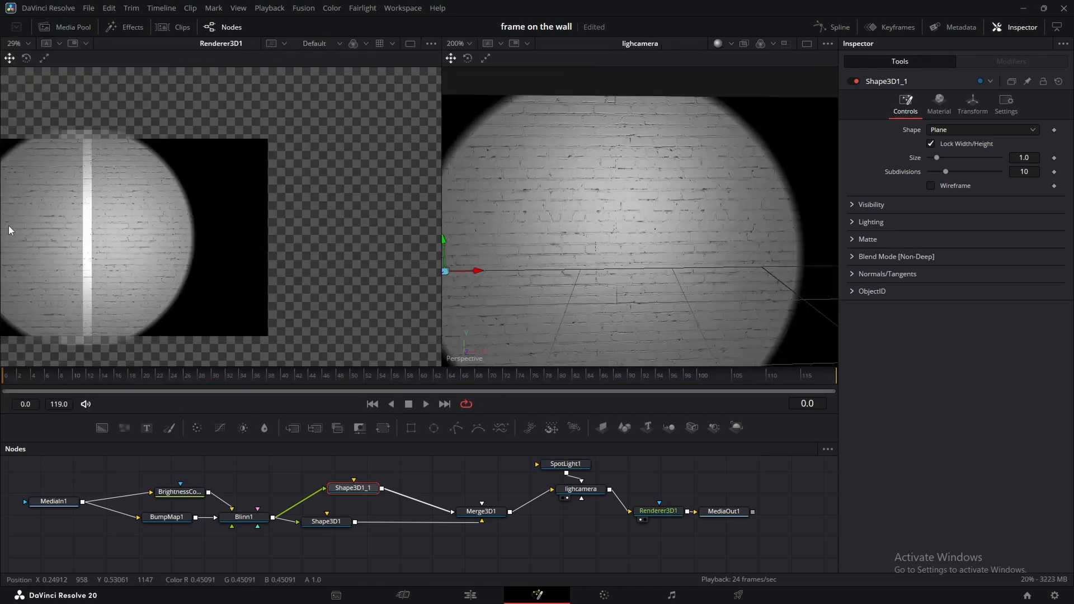
pyautogui.moveTo(76, 222); pyautogui.dragTo(183, 220)
pyautogui.scroll(4, 92, 226)
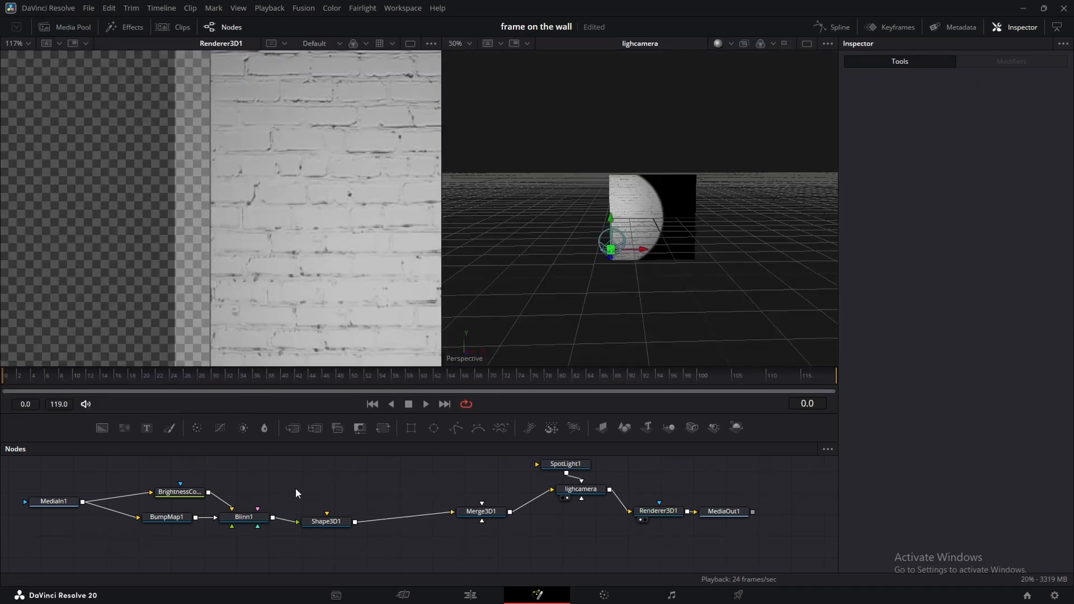
# Add a Crop node to the composition and place it next to MediaIn1.
pyautogui.hotkey('shift', 'space')
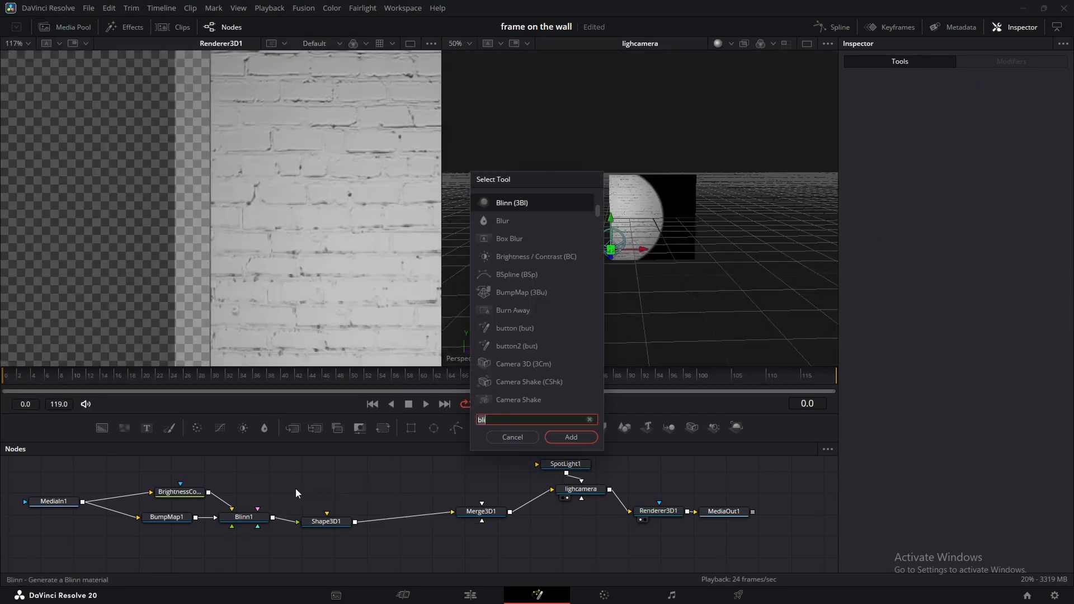
pyautogui.write('cro')
pyautogui.press('Return')
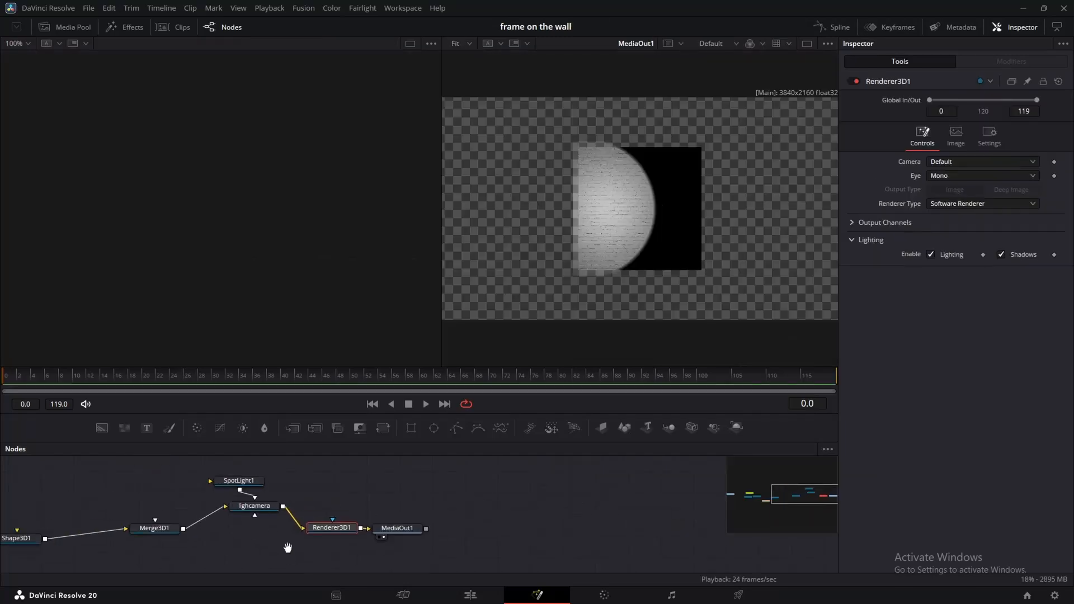
pyautogui.moveTo(11, 567); pyautogui.dragTo(394, 553)
pyautogui.moveTo(342, 529); pyautogui.dragTo(281, 561)
pyautogui.moveTo(294, 500); pyautogui.dragTo(314, 495)
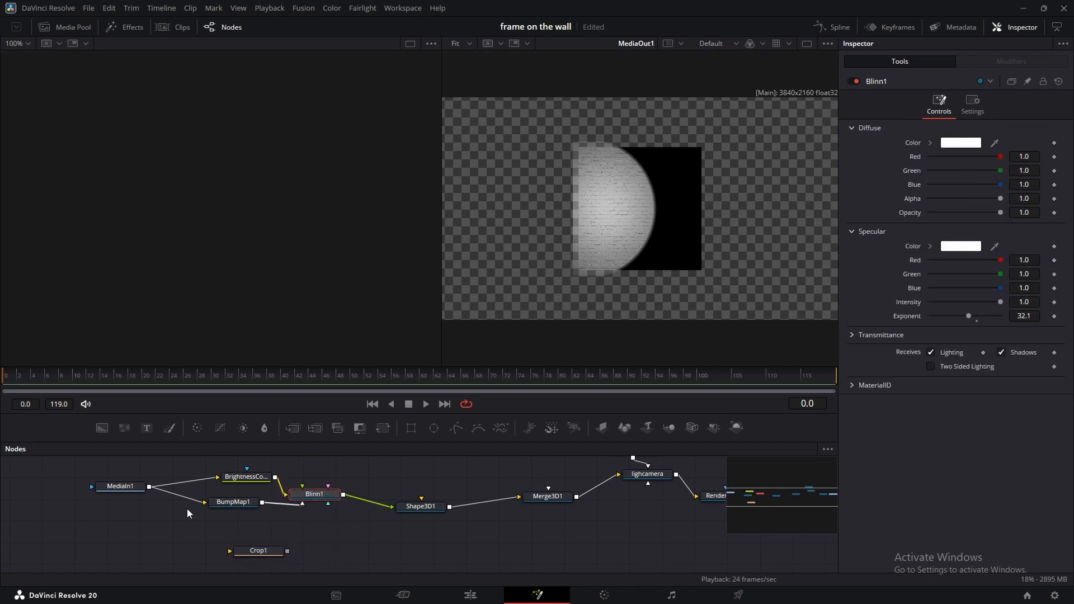
pyautogui.moveTo(117, 486); pyautogui.dragTo(71, 516)
pyautogui.moveTo(254, 551); pyautogui.dragTo(152, 541)
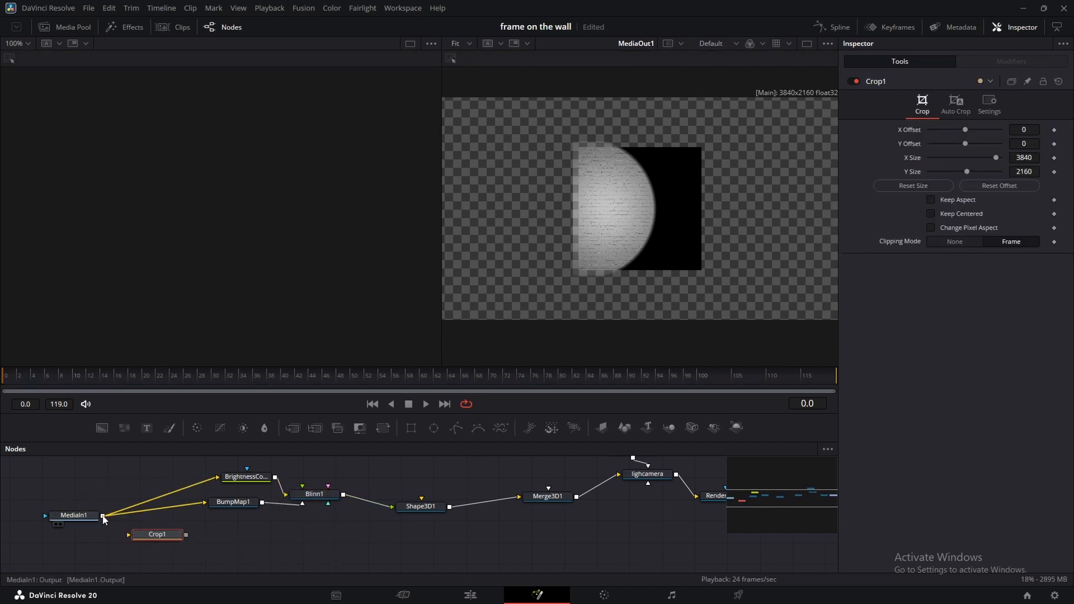
# Insert Crop1 after MediaIn1 so its output feeds both the brightness/contrast node and BumpMap1, and line the nodes up.
pyautogui.moveTo(103, 516); pyautogui.dragTo(165, 541)
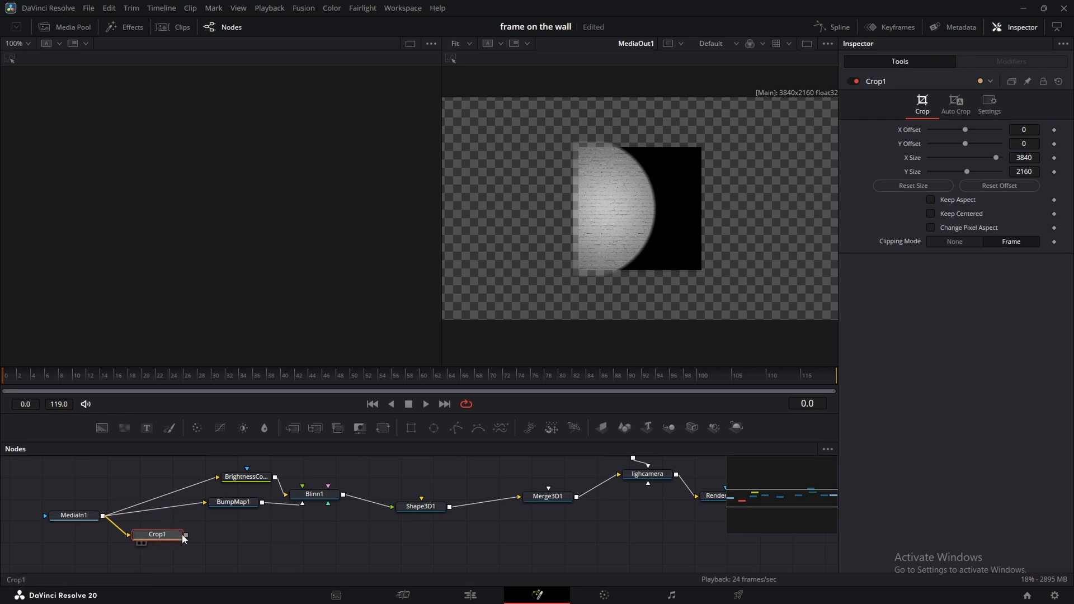
pyautogui.click(187, 505)
pyautogui.click(187, 488)
pyautogui.moveTo(186, 535); pyautogui.dragTo(221, 507)
pyautogui.moveTo(171, 541); pyautogui.dragTo(155, 504)
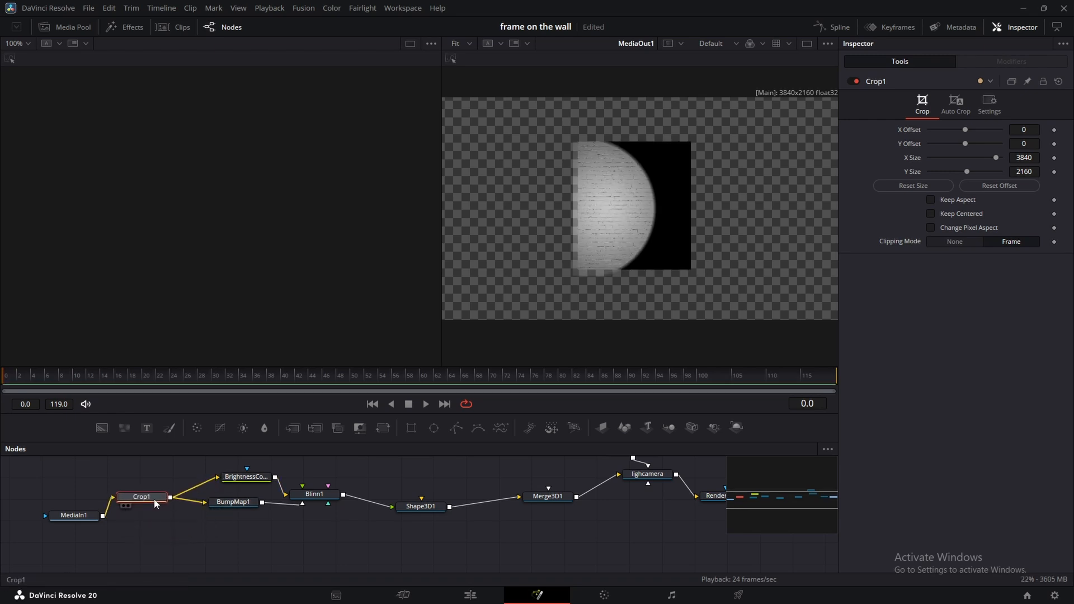
pyautogui.moveTo(73, 515); pyautogui.dragTo(68, 496)
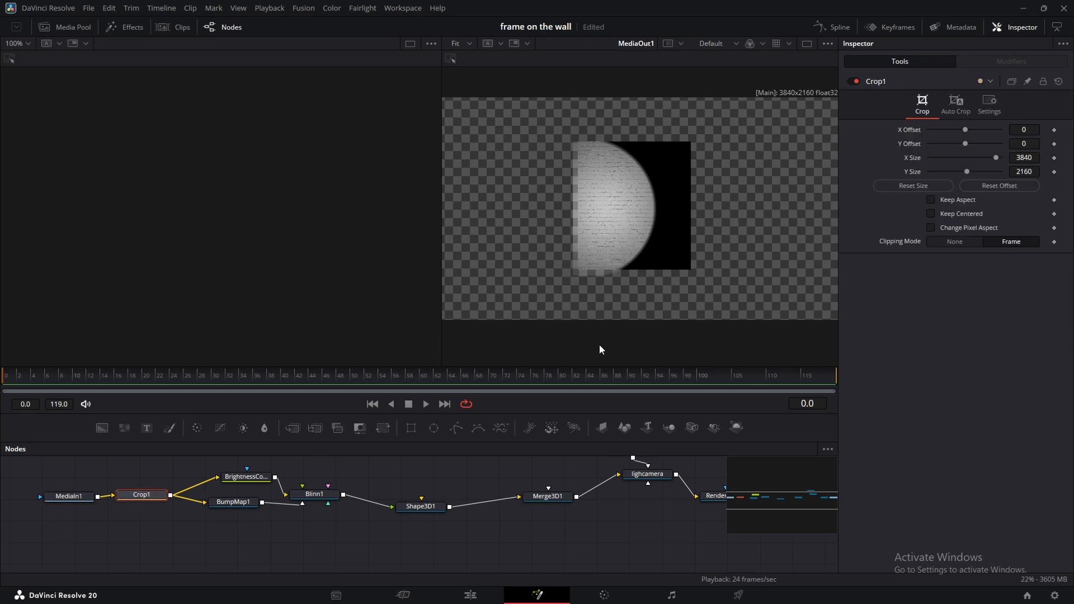
# Crop the empty edges off the brick image using X Offset 162, Y Offset 96 and X Size 3196, checking the cropped result.
pyautogui.press('1')
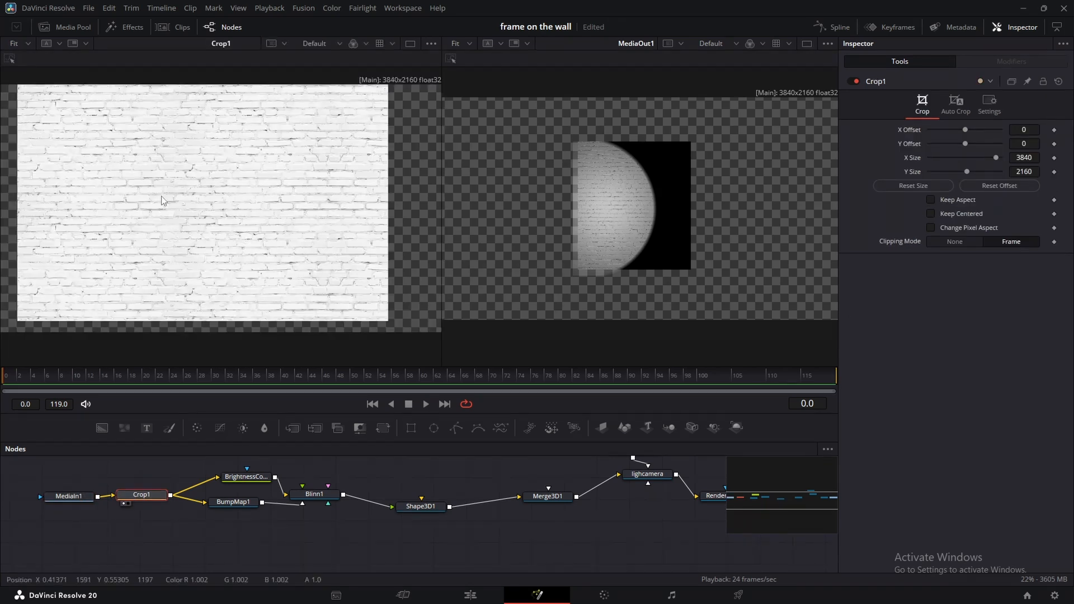
pyautogui.moveTo(205, 174); pyautogui.dragTo(232, 158)
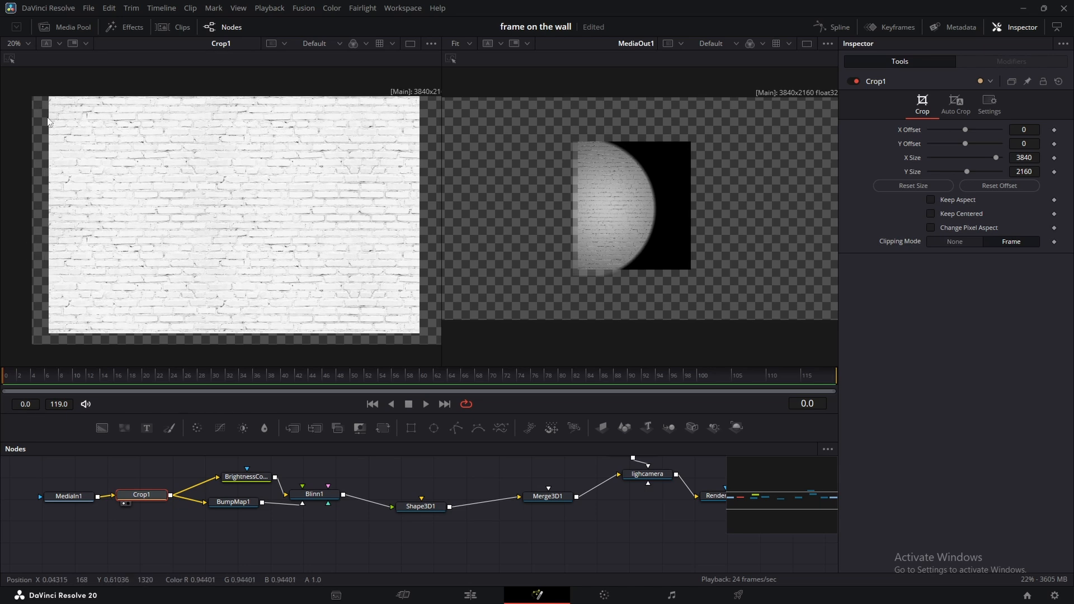
pyautogui.moveTo(964, 129); pyautogui.dragTo(1026, 158)
pyautogui.click(270, 7)
pyautogui.moveTo(335, 48)
pyautogui.click(472, 69)
pyautogui.scroll(5, 103, 201)
pyautogui.scroll(-5, 104, 201)
pyautogui.moveTo(1026, 130); pyautogui.dragTo(1055, 130)
pyautogui.moveTo(1028, 159); pyautogui.dragTo(985, 158)
pyautogui.scroll(1, 174, 140)
pyautogui.moveTo(175, 140); pyautogui.dragTo(185, 196)
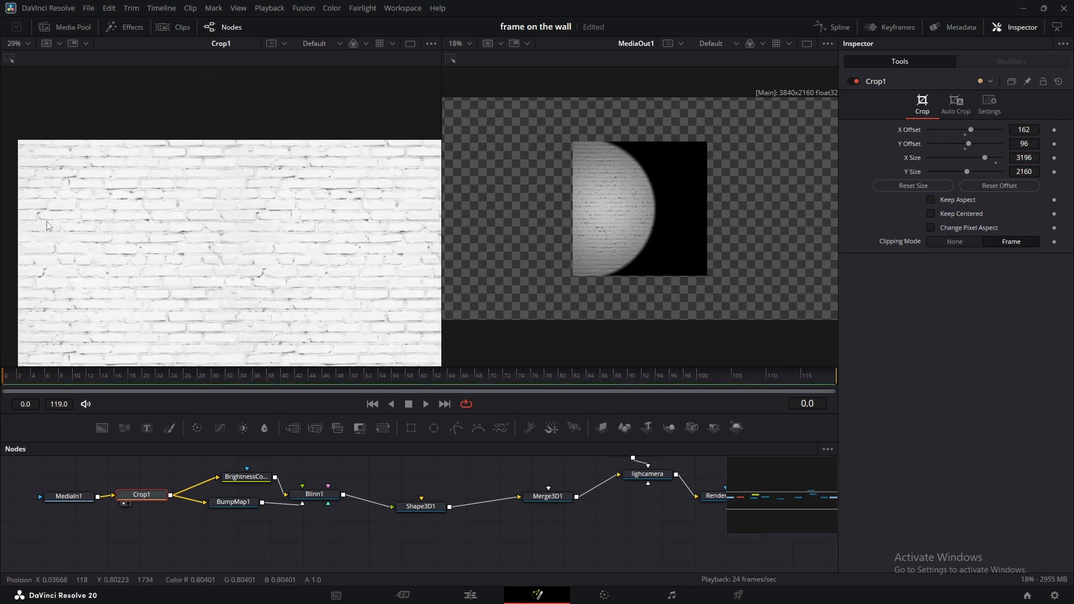
pyautogui.moveTo(46, 222); pyautogui.dragTo(187, 181)
pyautogui.scroll(-1, 187, 182)
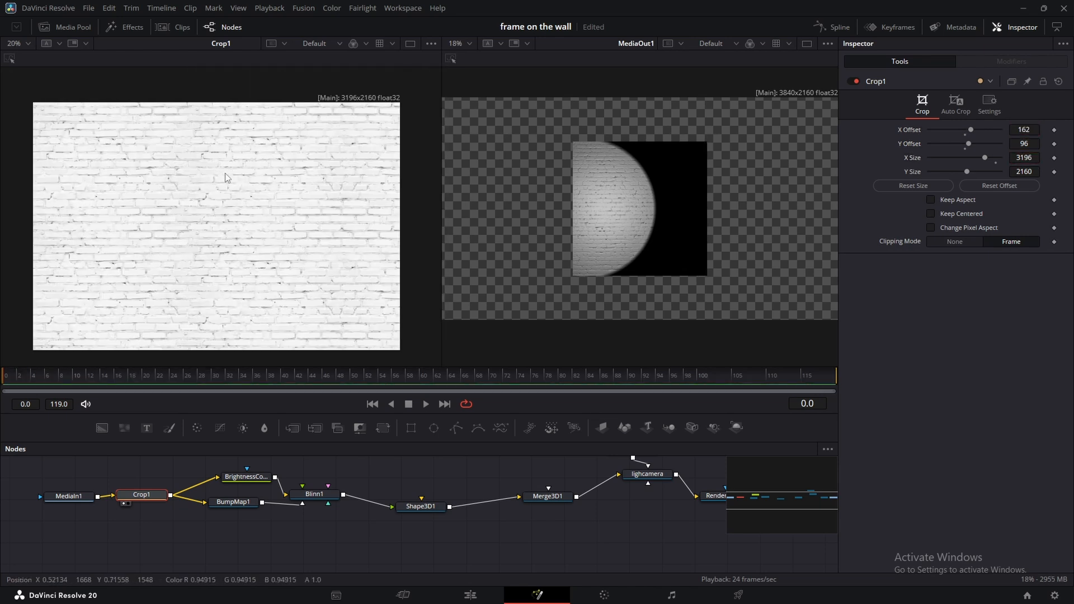
# Show the lighcamera 3D scene in the second viewer and the Renderer3D1 output in the first.
pyautogui.click(540, 502)
pyautogui.click(652, 479)
pyautogui.press('2')
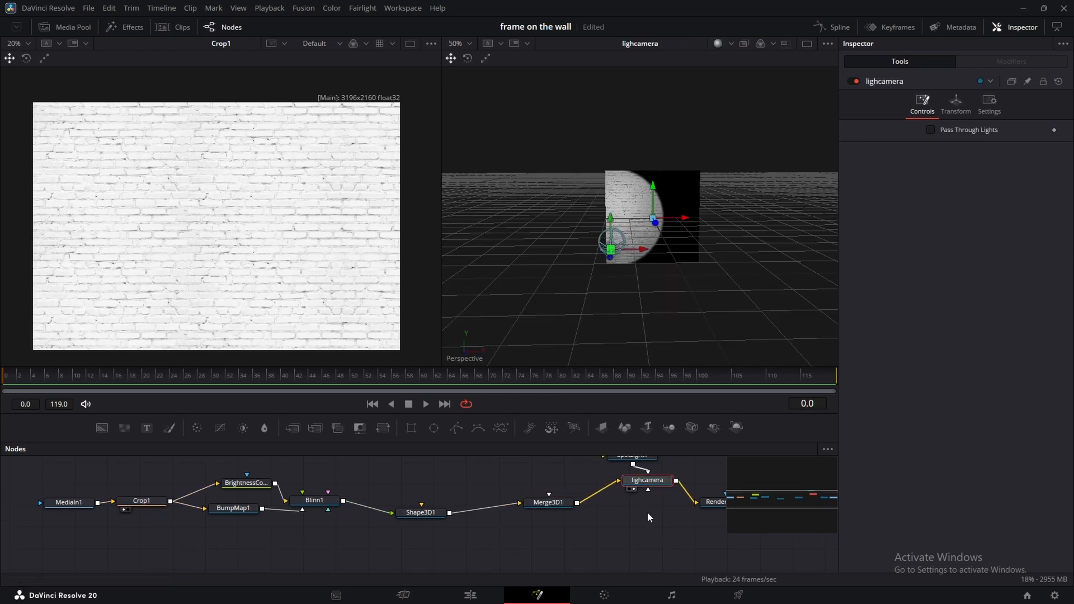
pyautogui.moveTo(637, 511); pyautogui.dragTo(448, 526)
pyautogui.click(550, 521)
pyautogui.press('1')
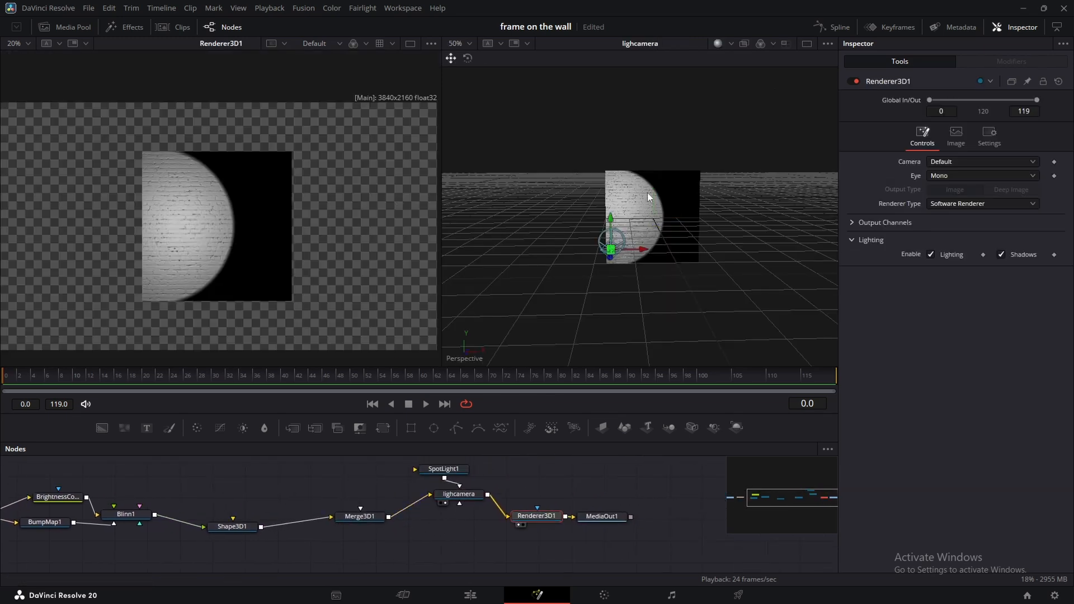
# Move the spotlight along X to centre its circle of light on the brick wall.
pyautogui.moveTo(644, 261); pyautogui.dragTo(696, 256)
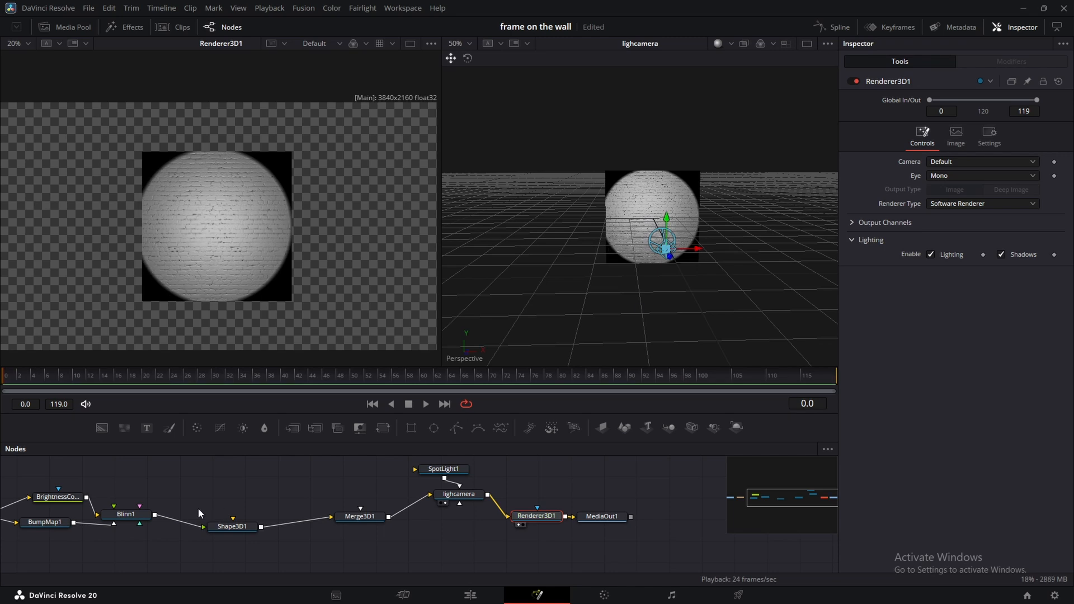
pyautogui.moveTo(93, 504); pyautogui.dragTo(241, 507)
pyautogui.moveTo(178, 483); pyautogui.dragTo(225, 480)
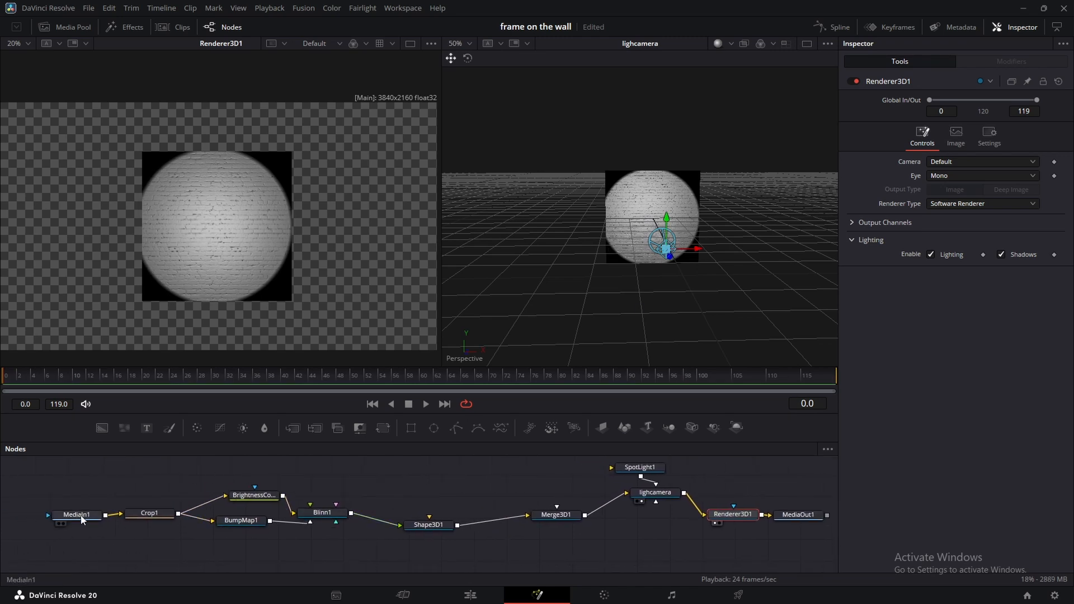
# Try to extend the wall by merging the duplicate plane Shape3D1_1 into Merge3D1 beside the original, and delete the duplicate.
pyautogui.moveTo(52, 470); pyautogui.dragTo(356, 569)
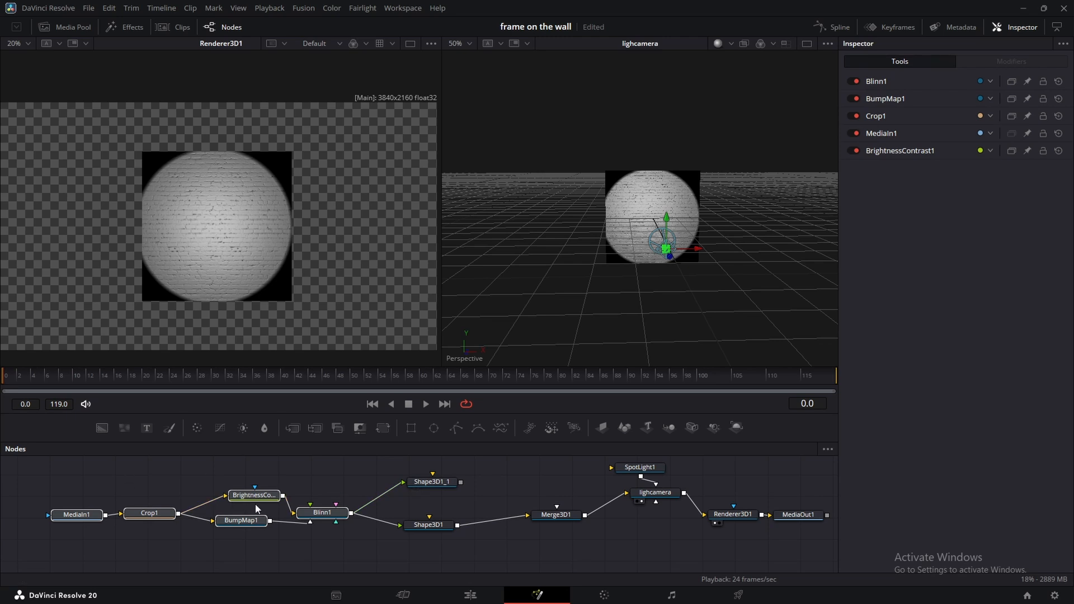
pyautogui.moveTo(460, 482); pyautogui.dragTo(556, 521)
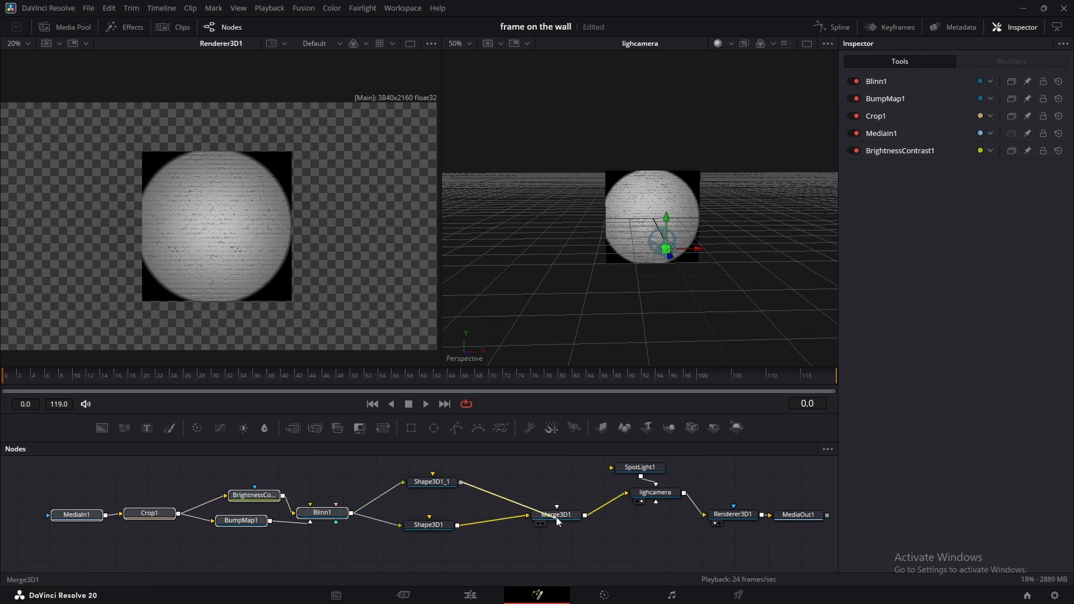
pyautogui.click(435, 487)
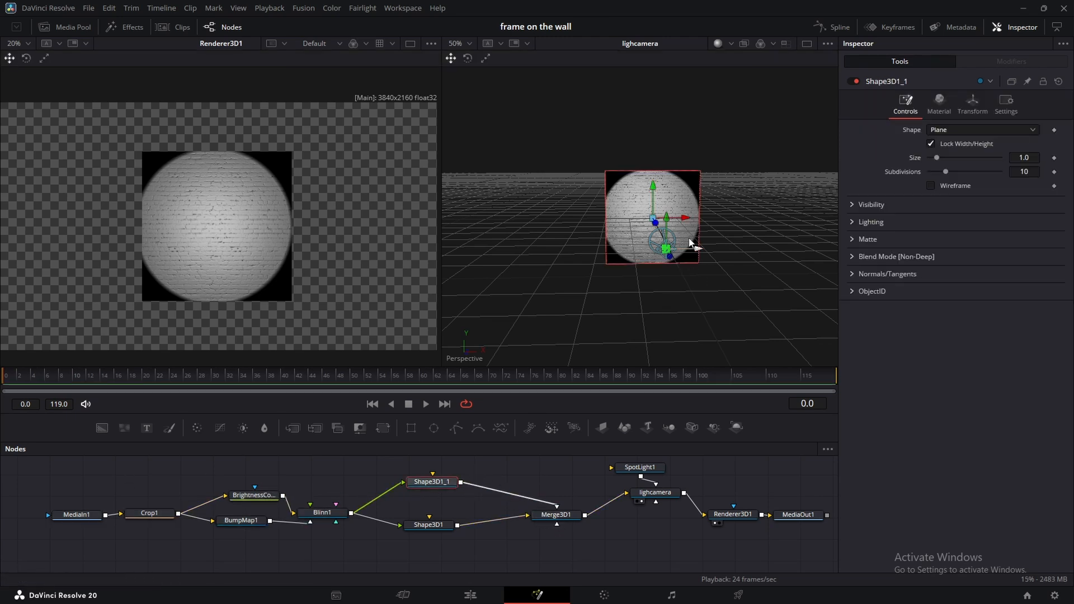
pyautogui.moveTo(690, 223); pyautogui.dragTo(592, 222)
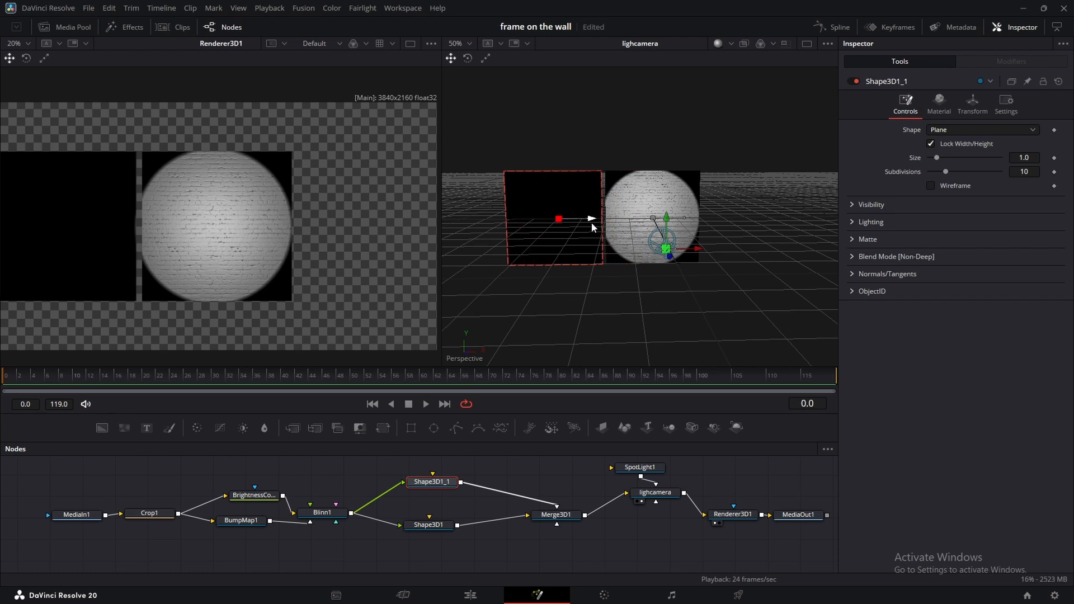
pyautogui.moveTo(163, 214); pyautogui.dragTo(176, 216)
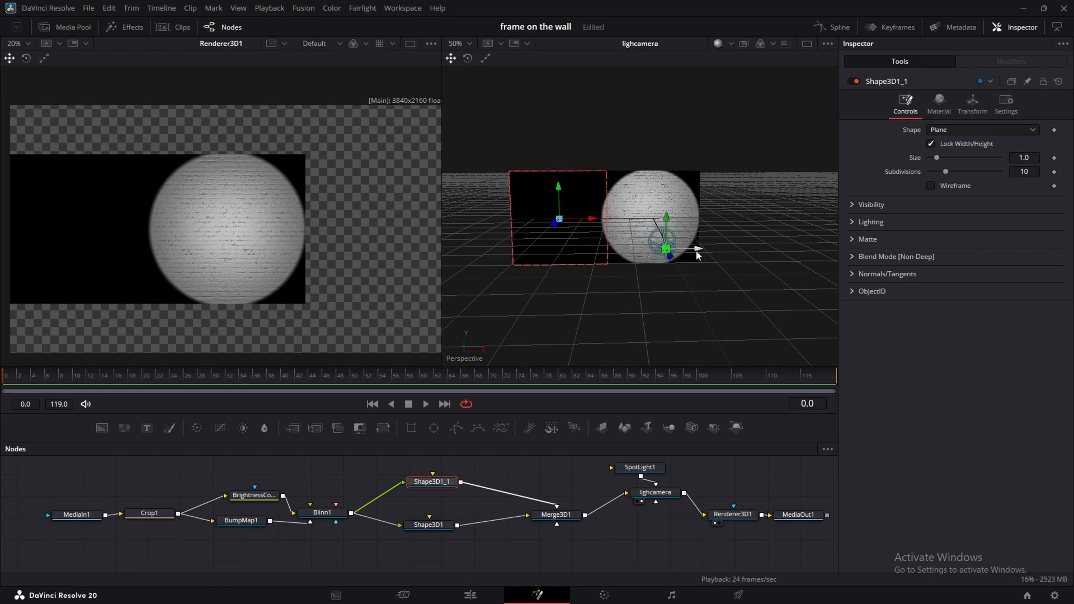
pyautogui.moveTo(698, 256)
pyautogui.mouseDown()
pyautogui.moveTo(582, 257)
pyautogui.moveTo(751, 256)
pyautogui.moveTo(709, 256)
pyautogui.mouseUp()
pyautogui.click(414, 483)
pyautogui.press('Delete')
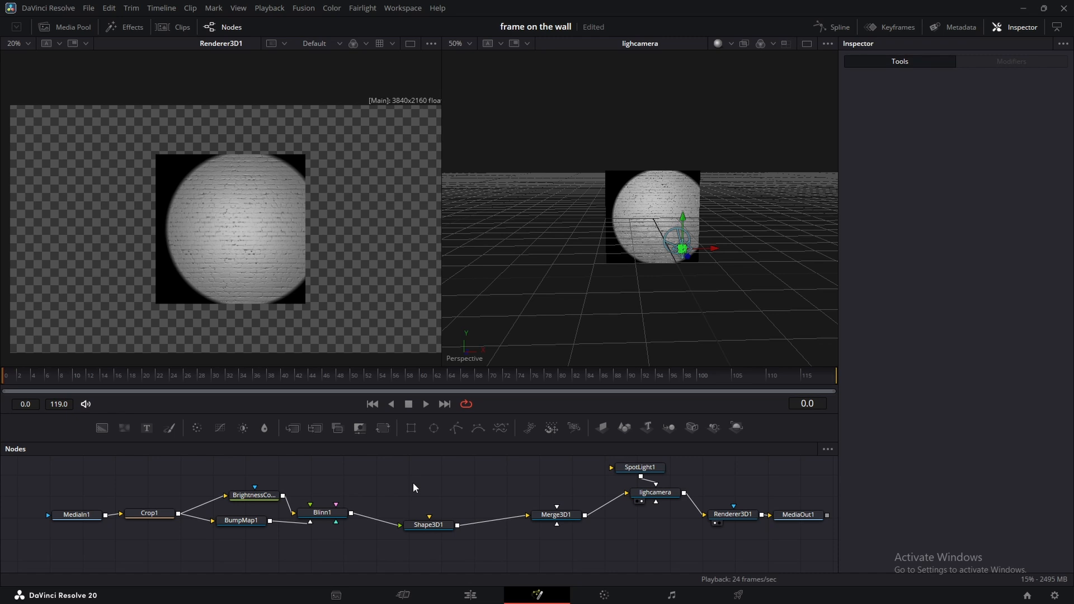
# Recentre the spotlight's circle of light on the single brick plane and check the brick relief up close.
pyautogui.moveTo(413, 483); pyautogui.dragTo(375, 475)
pyautogui.moveTo(712, 247); pyautogui.dragTo(745, 244)
pyautogui.scroll(2, 714, 224)
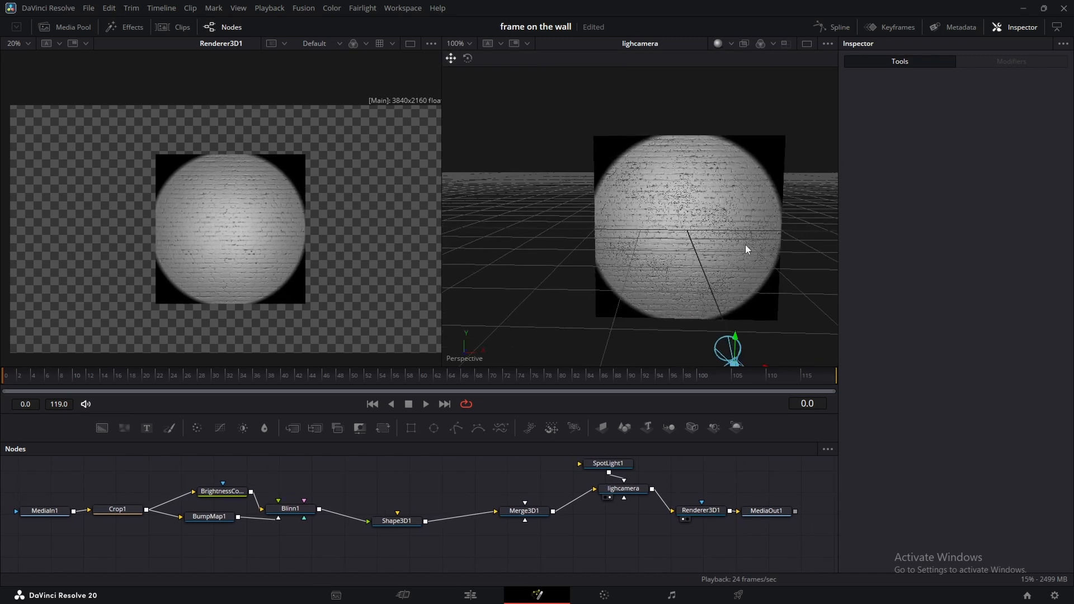
pyautogui.scroll(2, 745, 244)
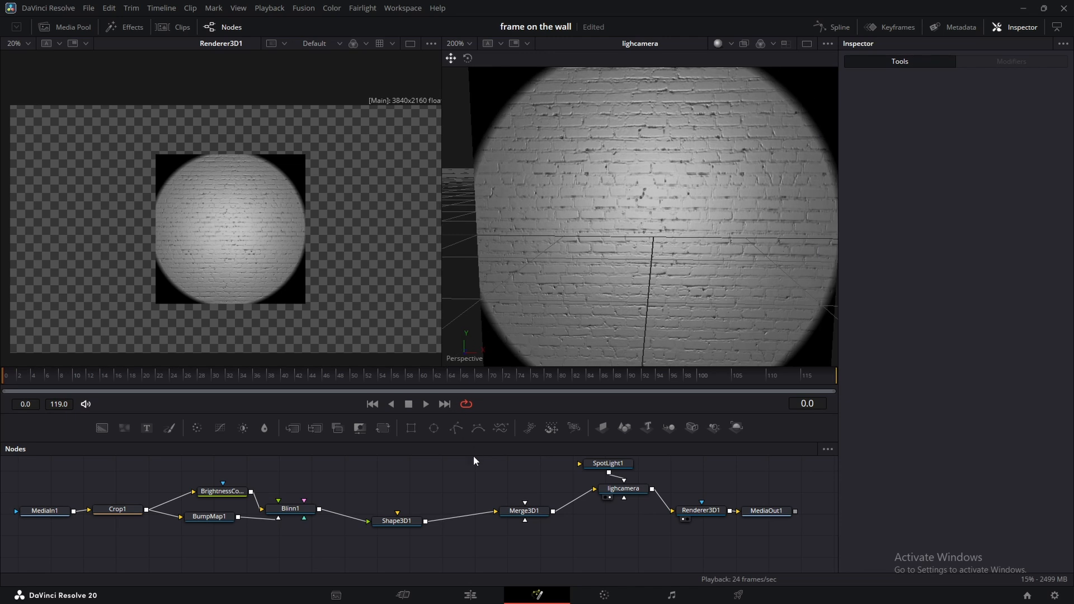
# Try placing a new plane node, Shape3D2, above Merge3D1, and delete it.
pyautogui.moveTo(487, 512); pyautogui.dragTo(592, 545)
pyautogui.moveTo(536, 507); pyautogui.dragTo(468, 511)
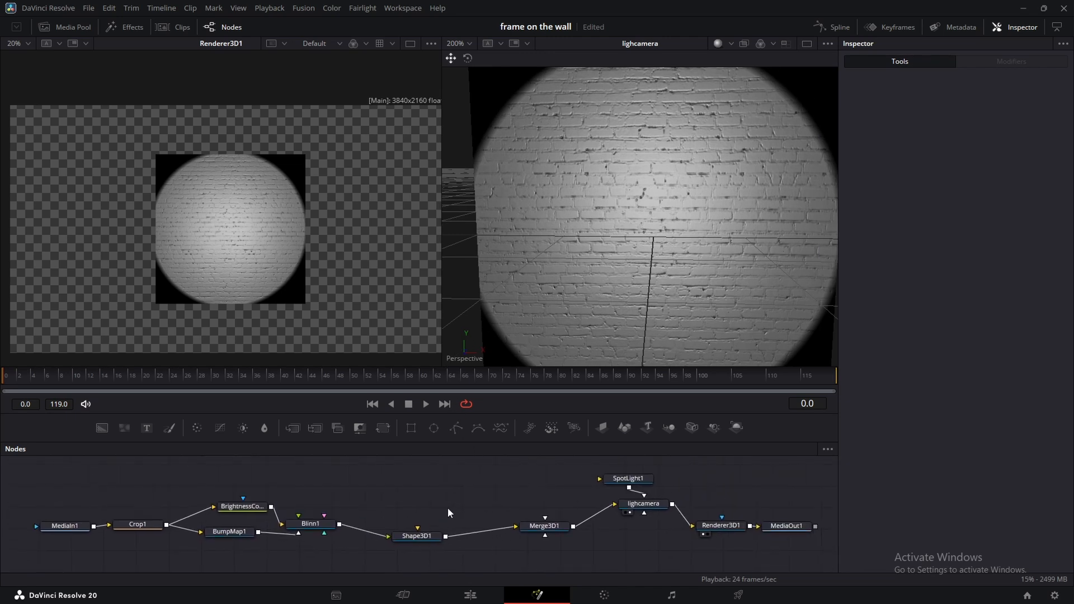
pyautogui.moveTo(546, 486); pyautogui.dragTo(505, 497)
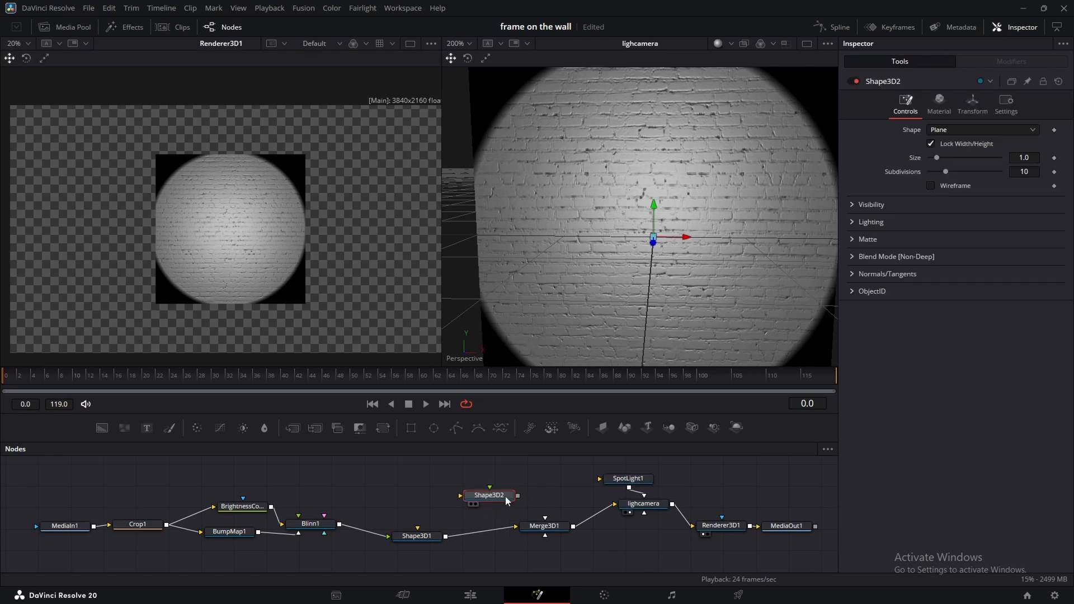
pyautogui.press('Delete')
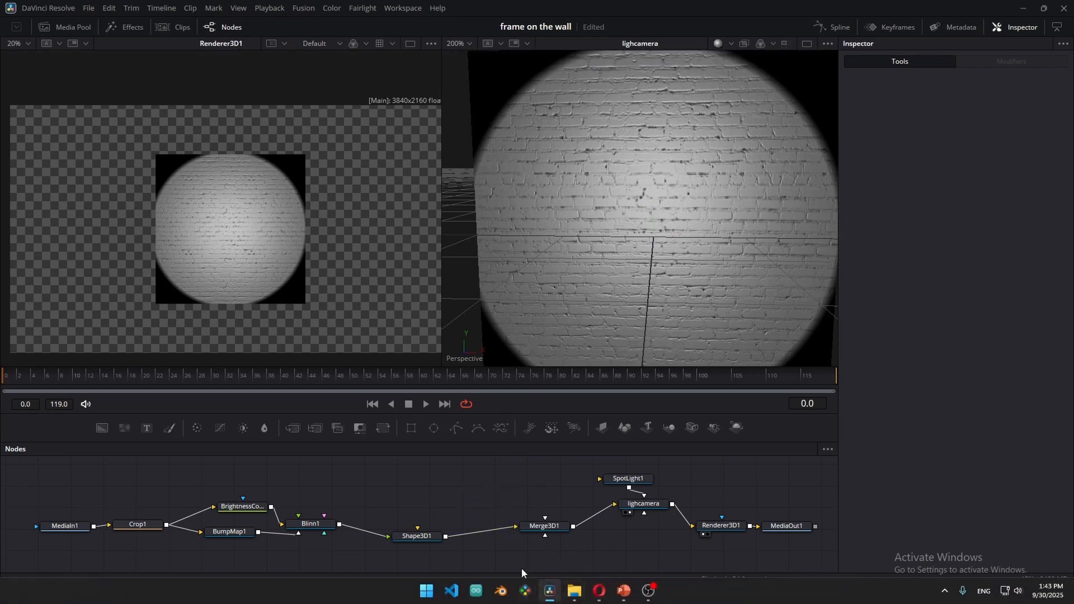
# Switch to Blender and dismiss the splash screen.
pyautogui.click(506, 596)
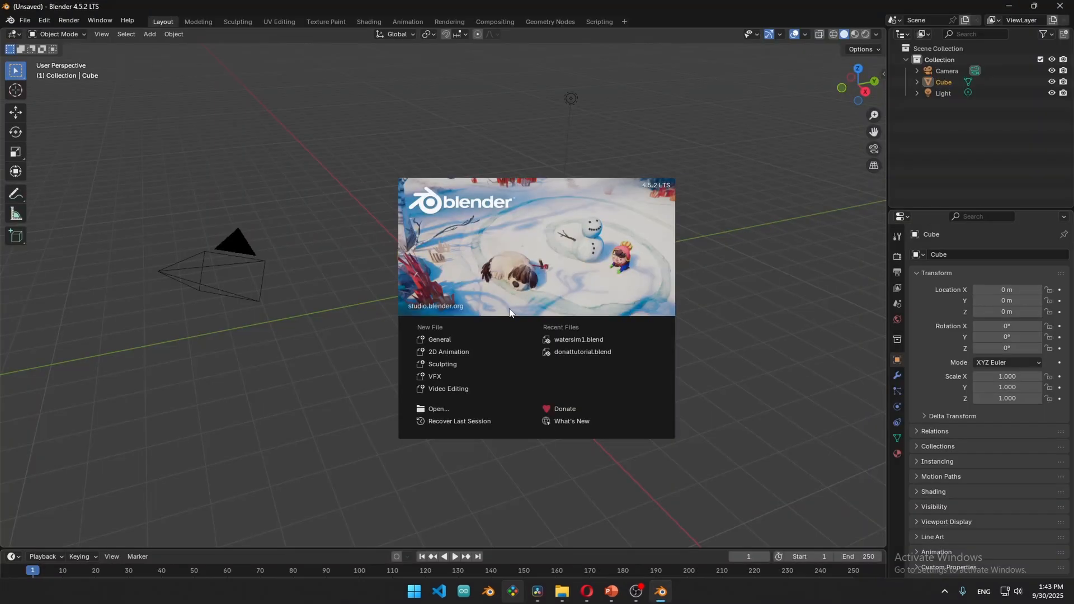
pyautogui.click(320, 153)
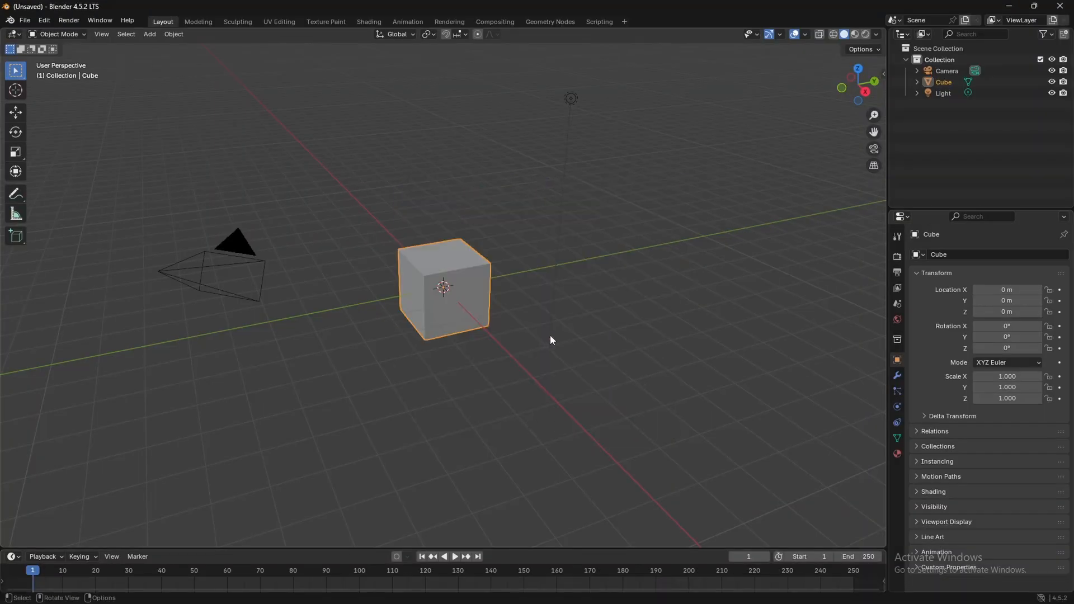
# Scale the default cube down uniformly to about 0.277.
pyautogui.moveTo(586, 345); pyautogui.dragTo(507, 337)
pyautogui.moveTo(366, 361); pyautogui.dragTo(372, 319)
pyautogui.scroll(3, 370, 317)
pyautogui.moveTo(478, 334); pyautogui.dragTo(442, 239)
pyautogui.press('s')
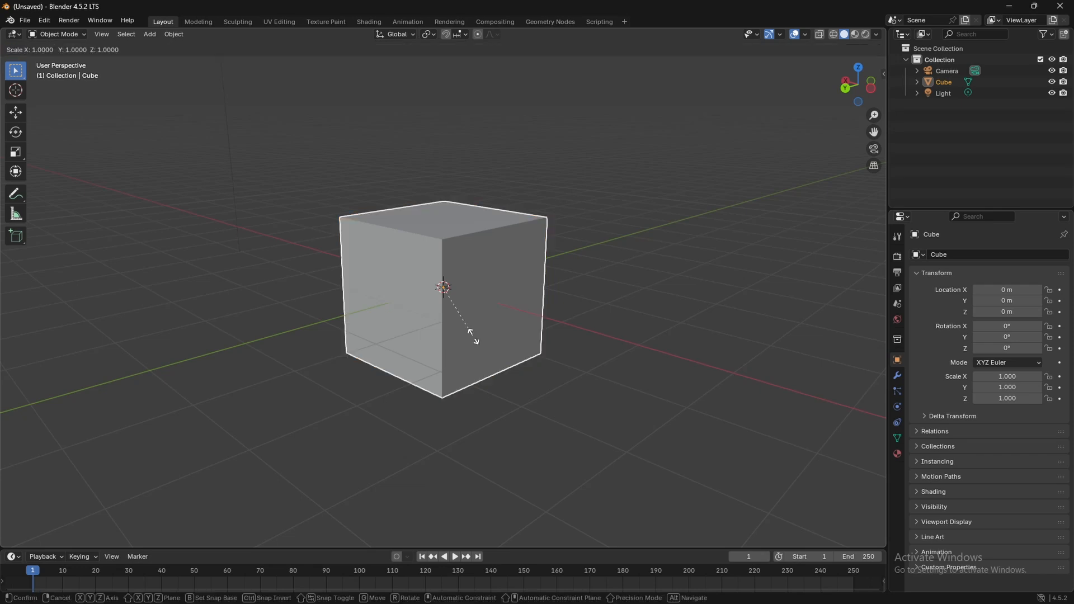
pyautogui.click(447, 310)
pyautogui.scroll(7, 427, 313)
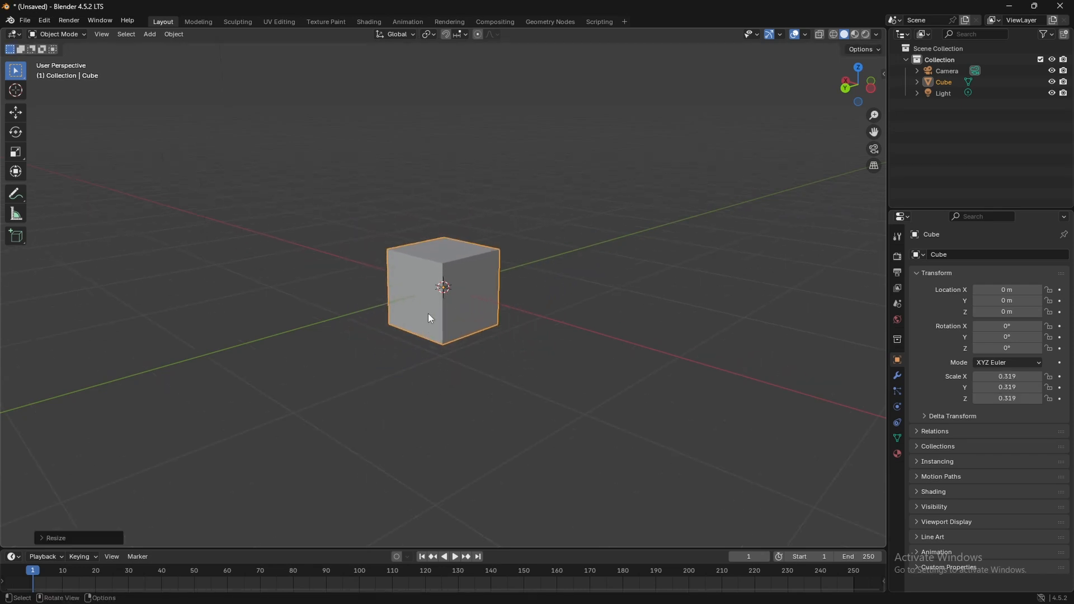
pyautogui.moveTo(286, 270); pyautogui.dragTo(314, 235)
pyautogui.press('s')
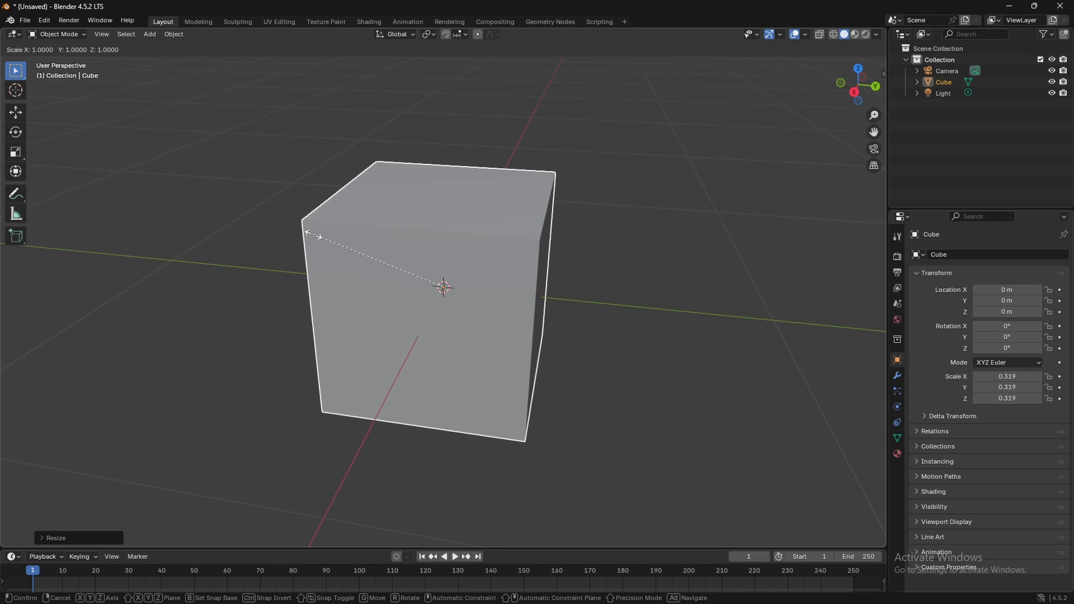
pyautogui.click(336, 236)
# Try scaling the cube along the Z axis, and undo the change.
pyautogui.press('s')
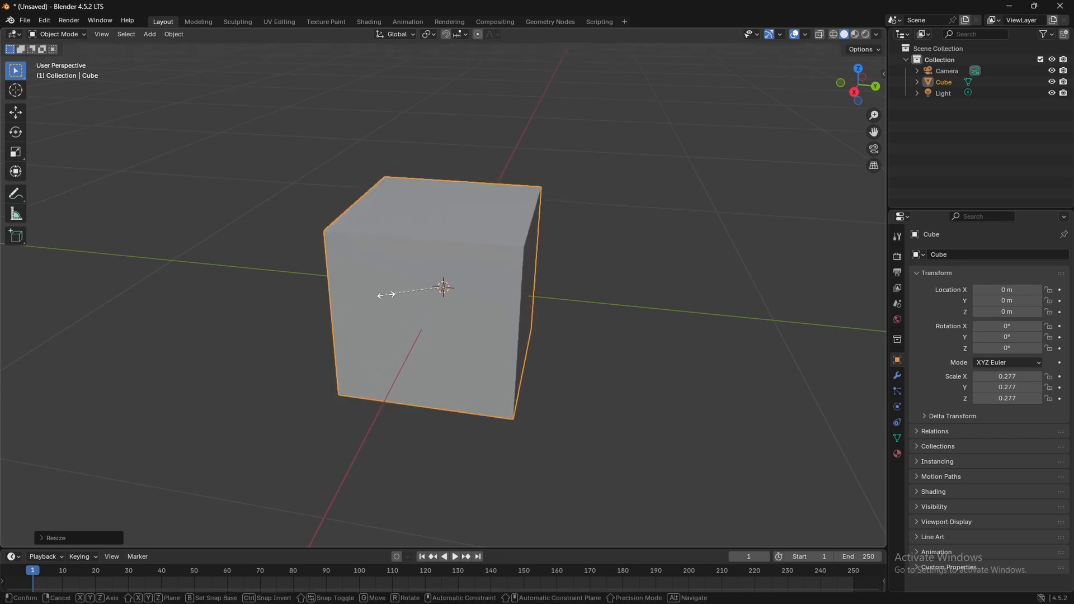
pyautogui.press('z')
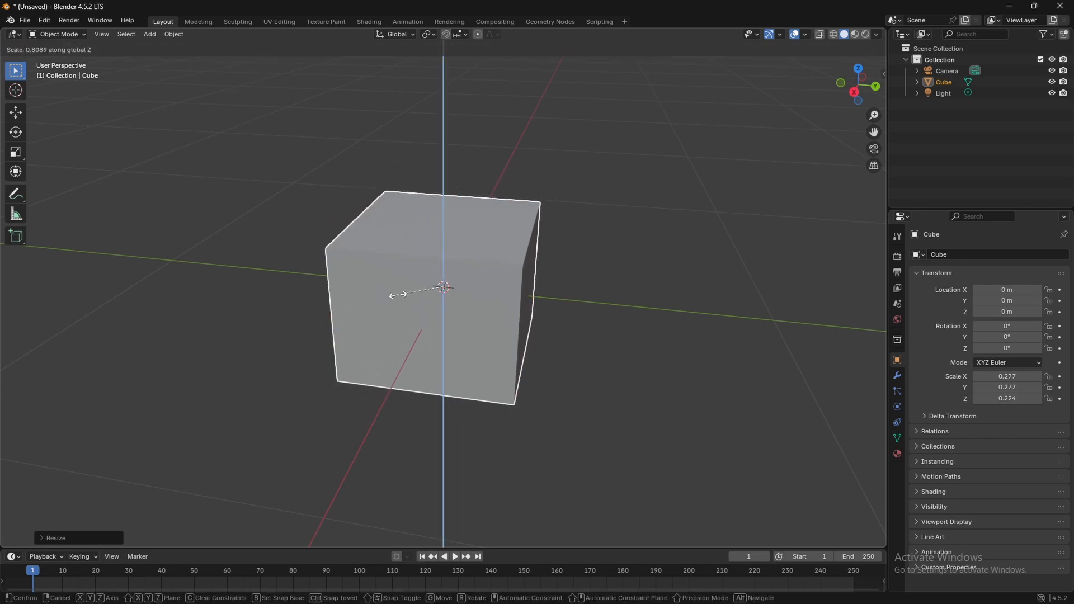
pyautogui.click(364, 266)
pyautogui.press('z')
pyautogui.press('Escape')
pyautogui.hotkey('ctrl', 'z')
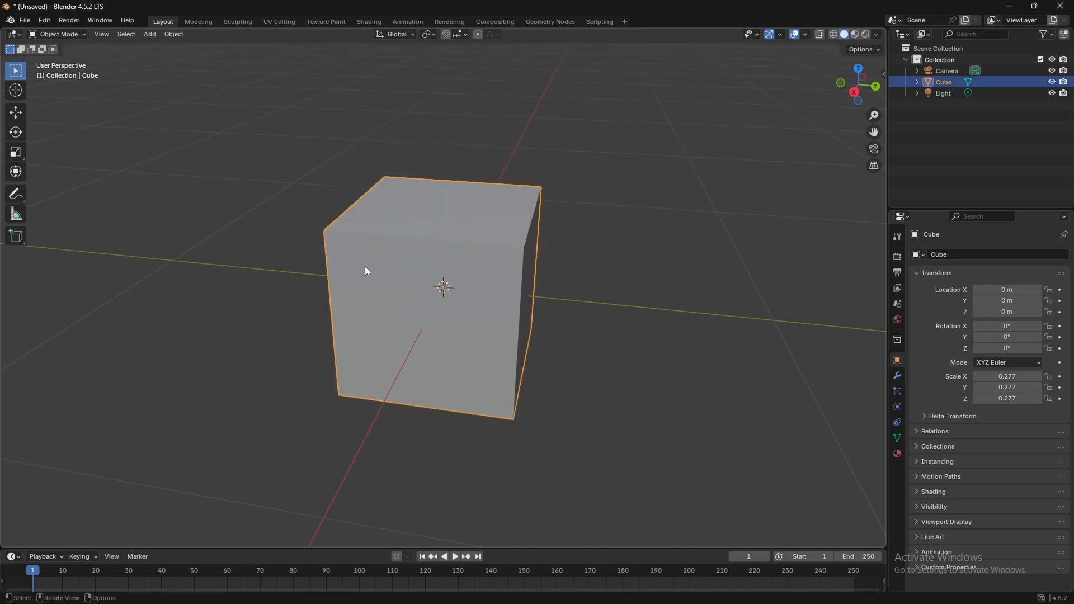
# Flatten the cube along the Y axis to a scale of about 0.016.
pyautogui.press('s')
pyautogui.press('y')
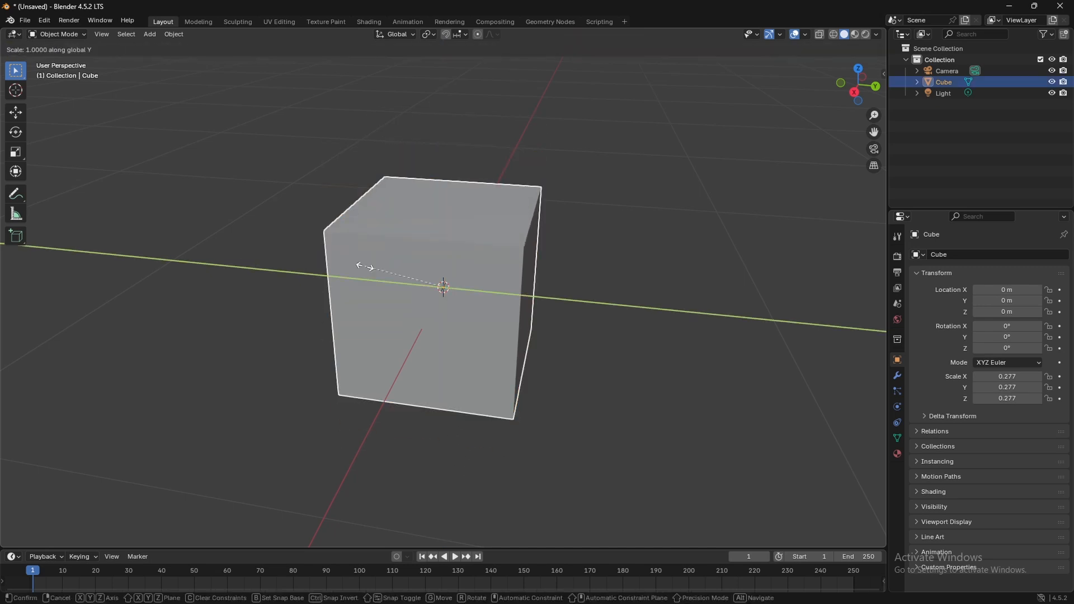
pyautogui.click(441, 284)
pyautogui.moveTo(542, 293); pyautogui.dragTo(431, 270)
# Scale the thin panel to about 0.187 along X and 0.262 along Z to get portrait proportions.
pyautogui.press('s')
pyautogui.press('x')
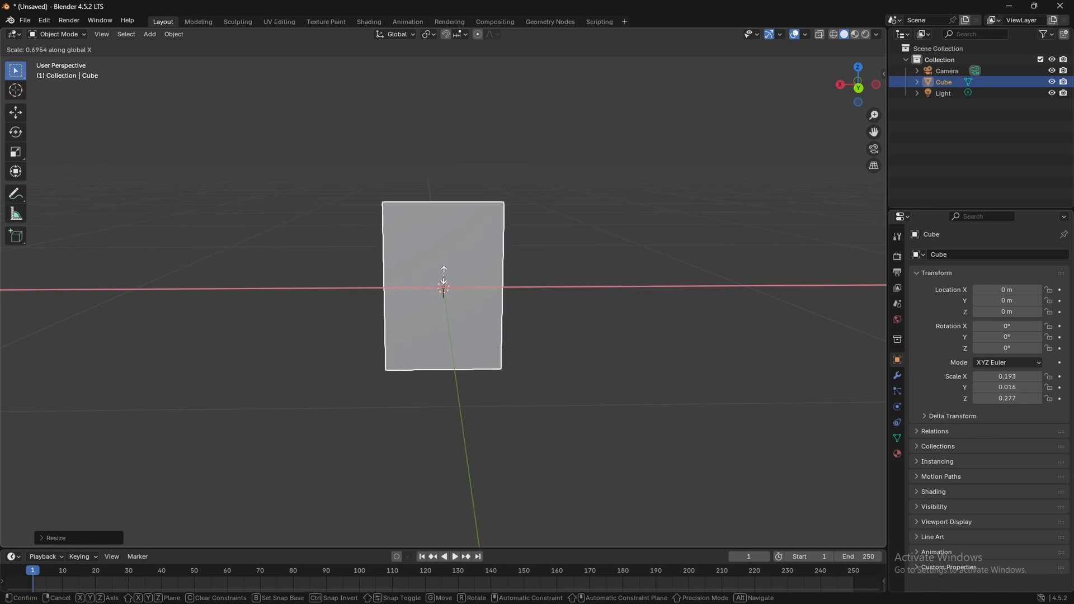
pyautogui.click(442, 282)
pyautogui.moveTo(441, 275); pyautogui.dragTo(458, 254)
pyautogui.press('s')
pyautogui.press('z')
pyautogui.click(469, 251)
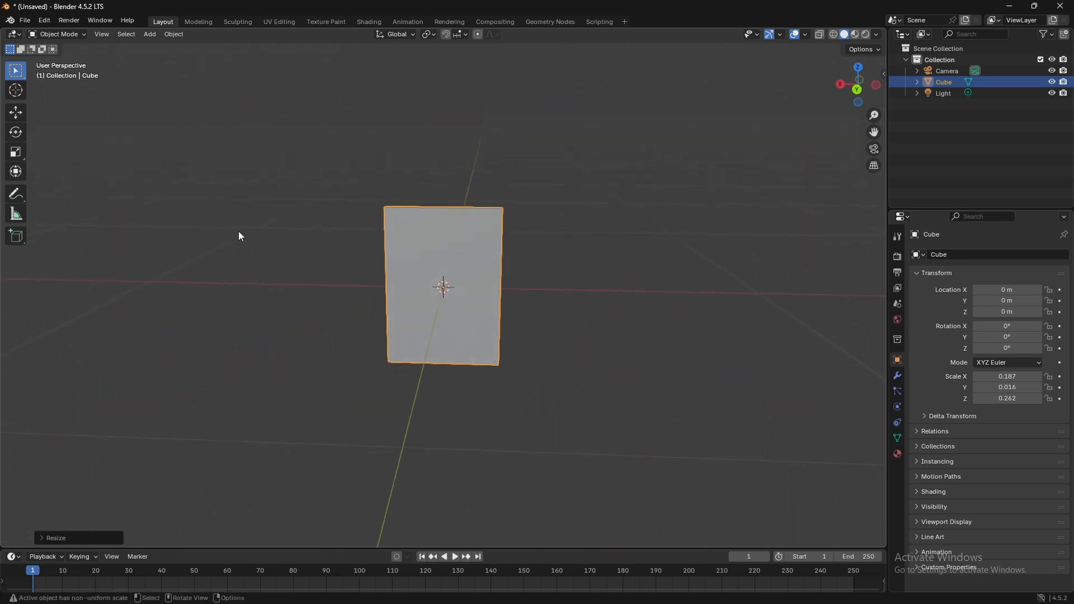
# In Edit Mode, select the four corner vertices of one large face of the panel.
pyautogui.press('Tab')
pyautogui.moveTo(274, 249); pyautogui.dragTo(369, 253)
pyautogui.click(344, 279)
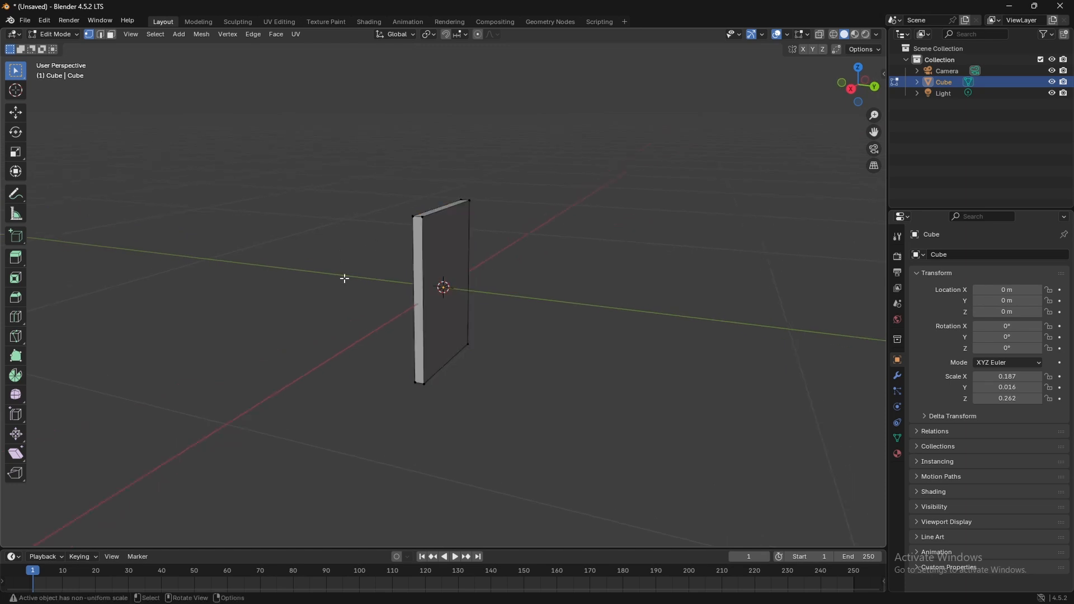
pyautogui.moveTo(465, 268); pyautogui.dragTo(421, 243)
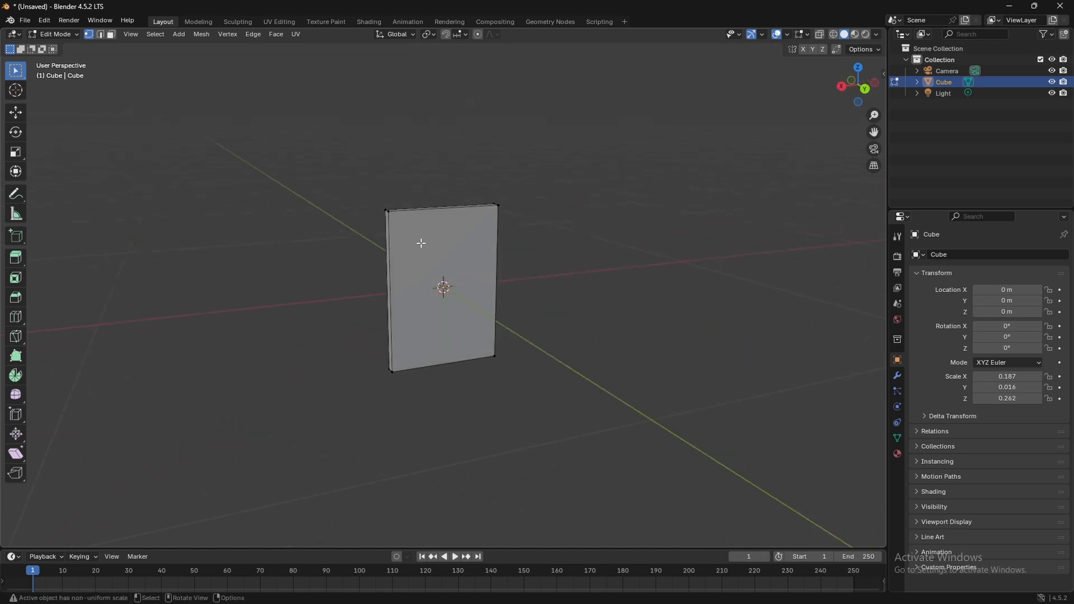
pyautogui.click(389, 211)
pyautogui.keyDown('ctrl'); pyautogui.click(499, 222); pyautogui.keyUp('ctrl')
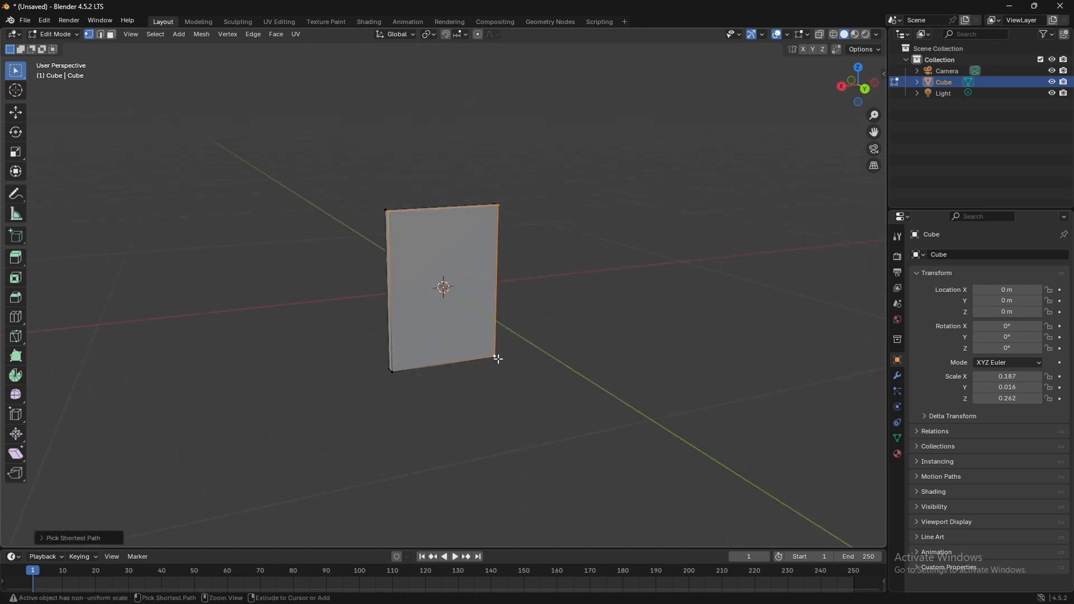
pyautogui.keyDown('ctrl'); pyautogui.click(391, 372); pyautogui.keyUp('ctrl')
pyautogui.moveTo(451, 359); pyautogui.dragTo(433, 303)
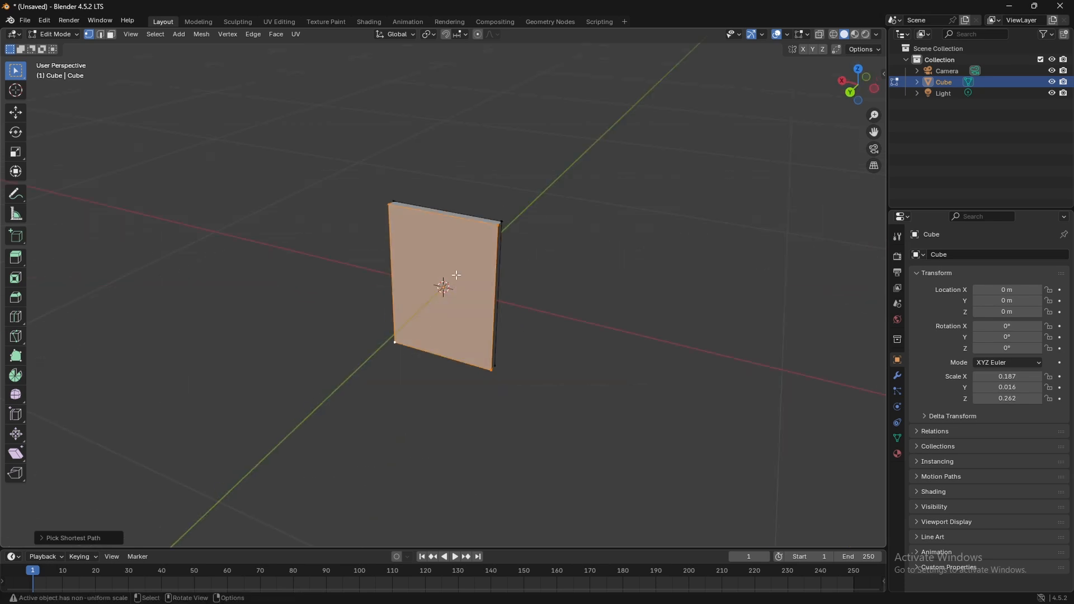
# Inset the selected face by about 0.134 m and extrude the inner face slightly inward to form the frame's recess.
pyautogui.press('i')
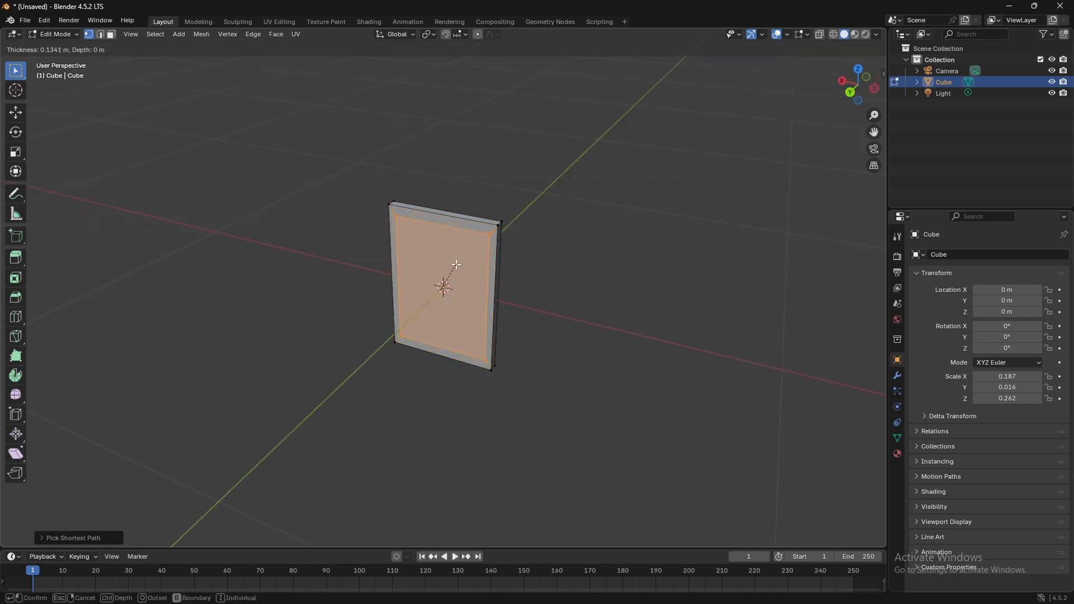
pyautogui.click(457, 265)
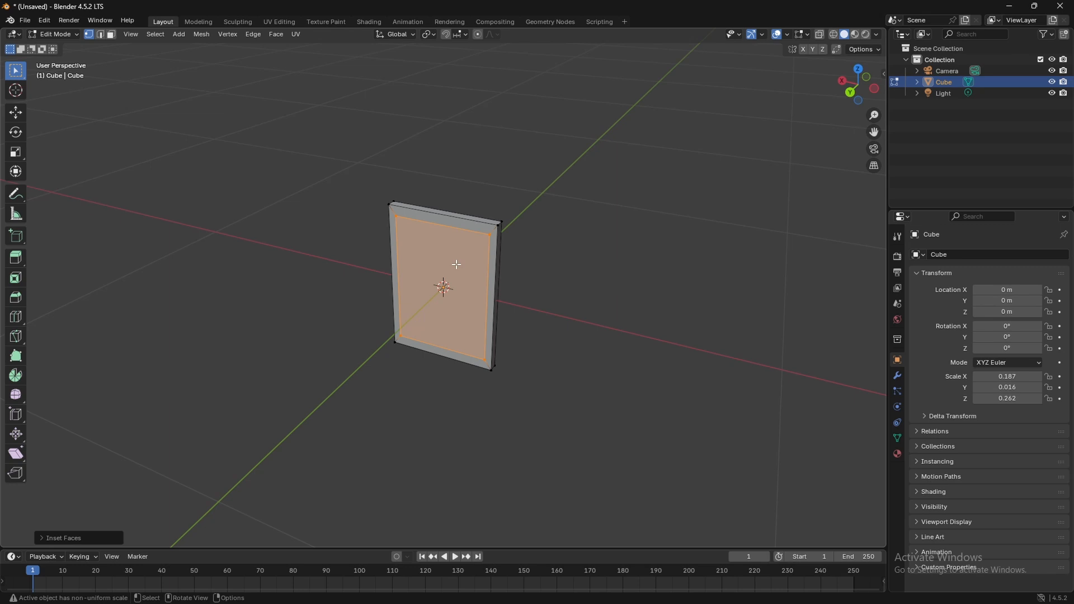
pyautogui.press('e')
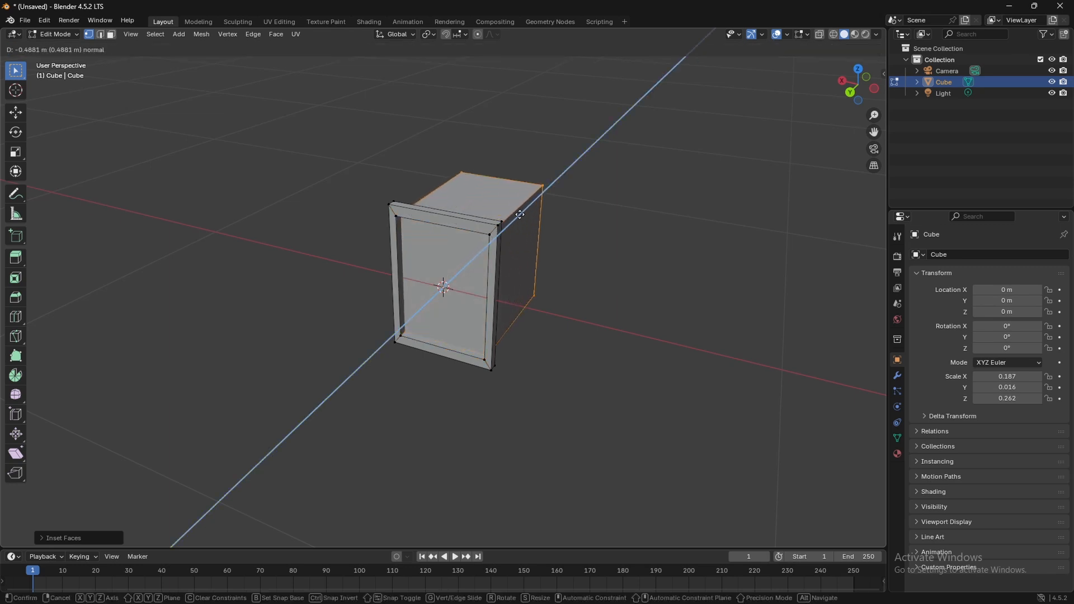
pyautogui.click(469, 269)
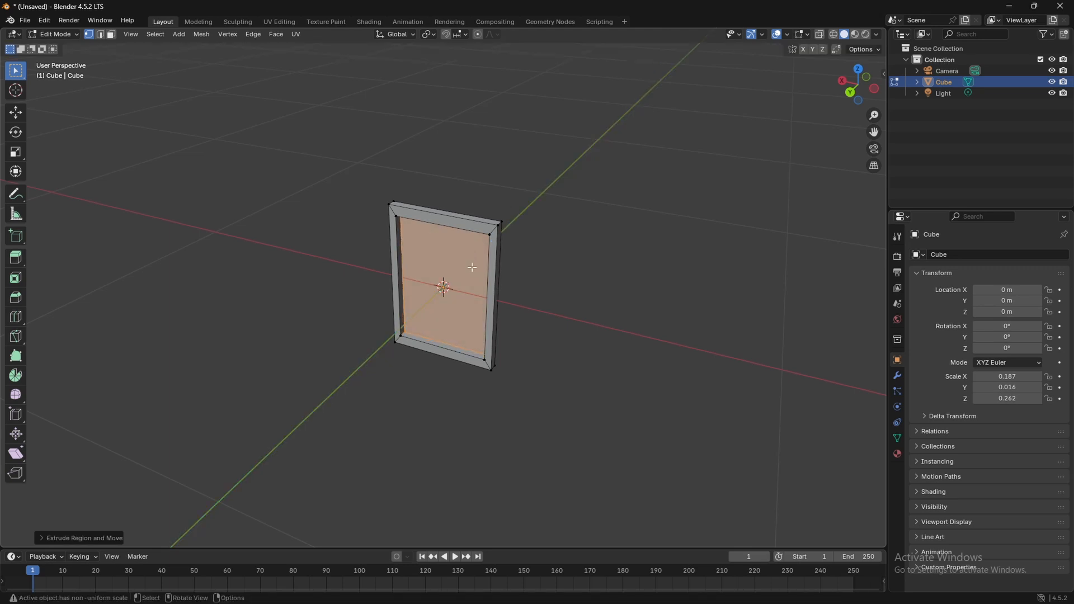
# Deselect the recessed face and return to Object Mode.
pyautogui.moveTo(529, 254); pyautogui.dragTo(573, 224)
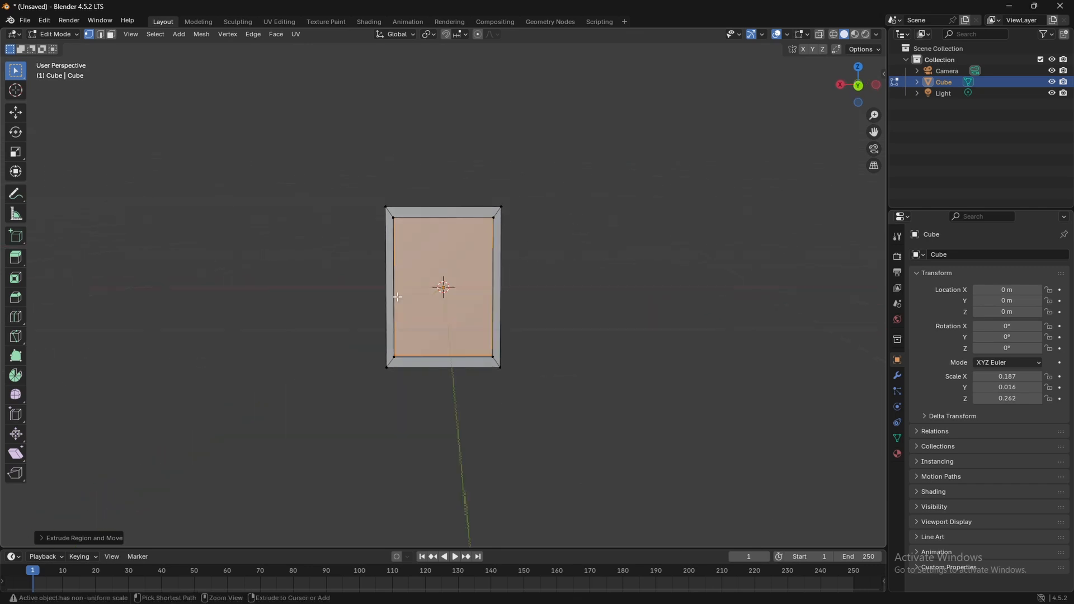
pyautogui.scroll(3, 419, 290)
pyautogui.moveTo(420, 291); pyautogui.dragTo(269, 229)
pyautogui.click(273, 223)
pyautogui.press('Tab')
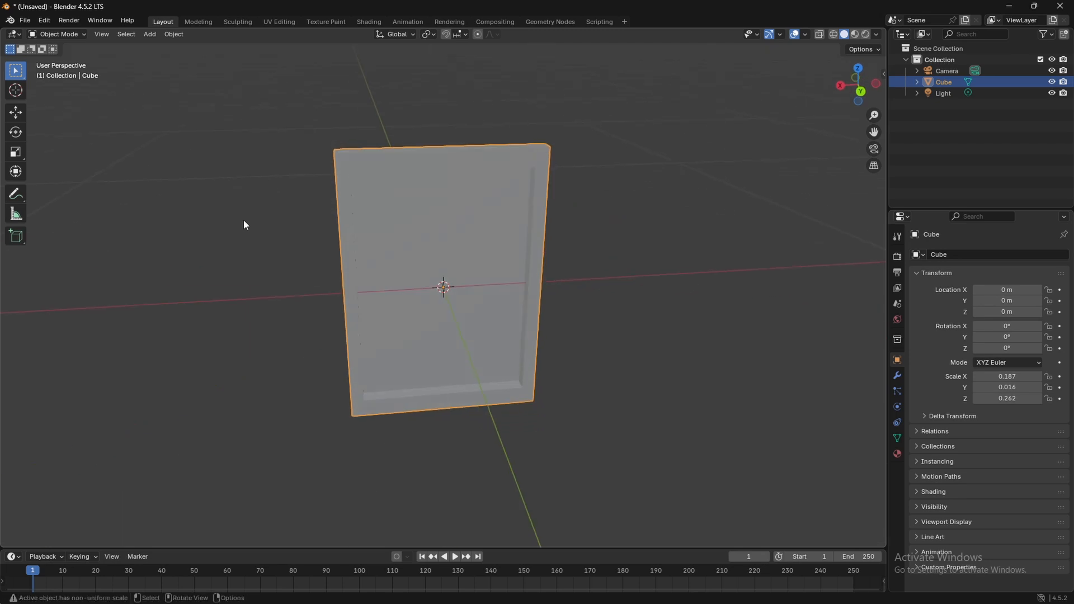
# Export the frame model as a Wavefront OBJ file named frame2.obj to the Desktop.
pyautogui.click(25, 21)
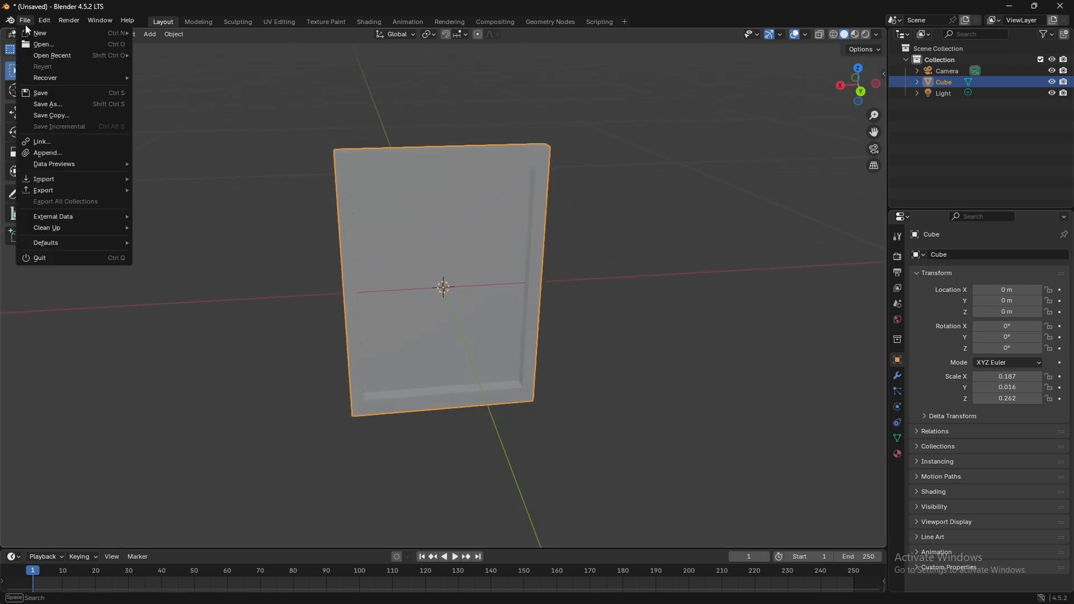
pyautogui.moveTo(63, 193)
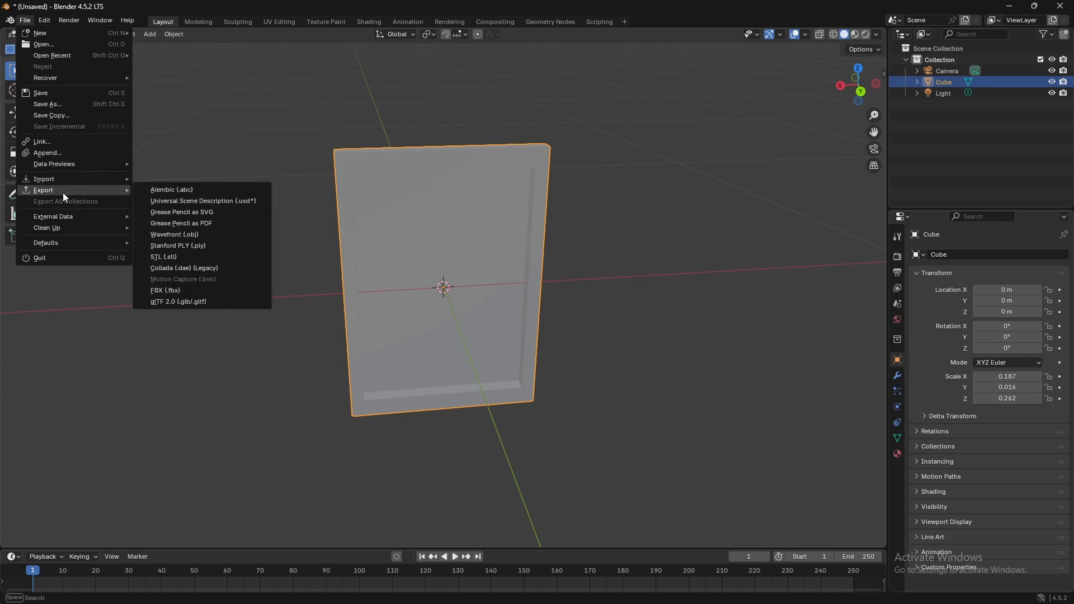
pyautogui.click(196, 235)
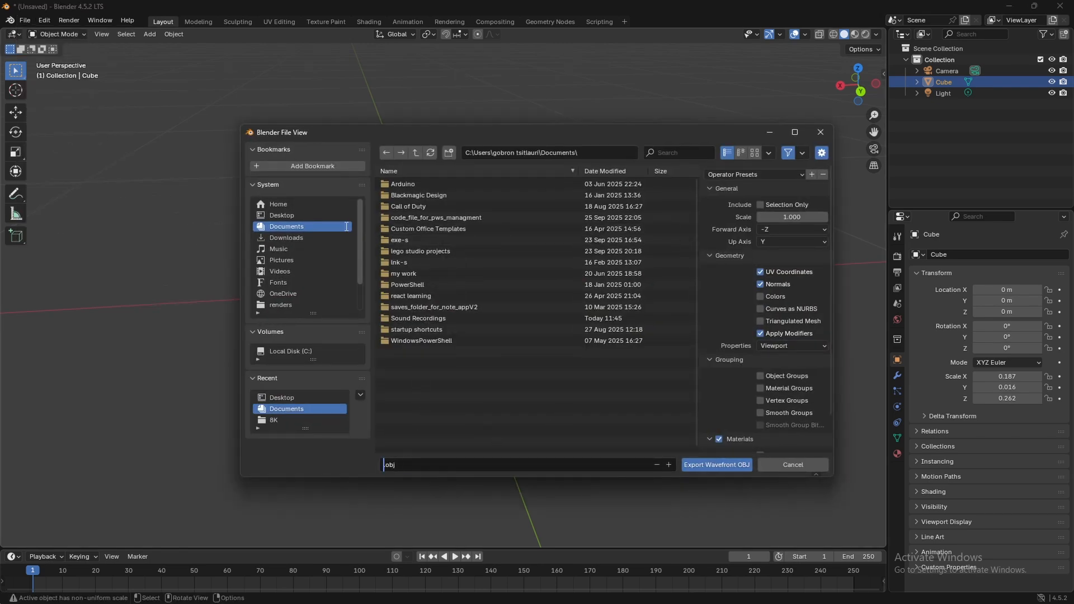
pyautogui.click(283, 215)
pyautogui.click(414, 296)
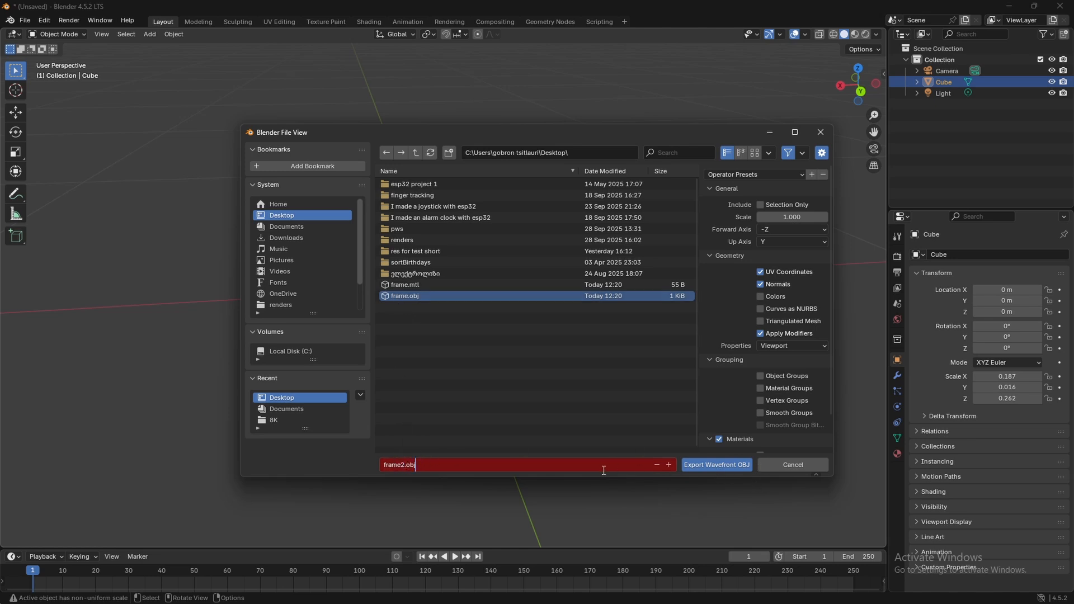
pyautogui.click(692, 465)
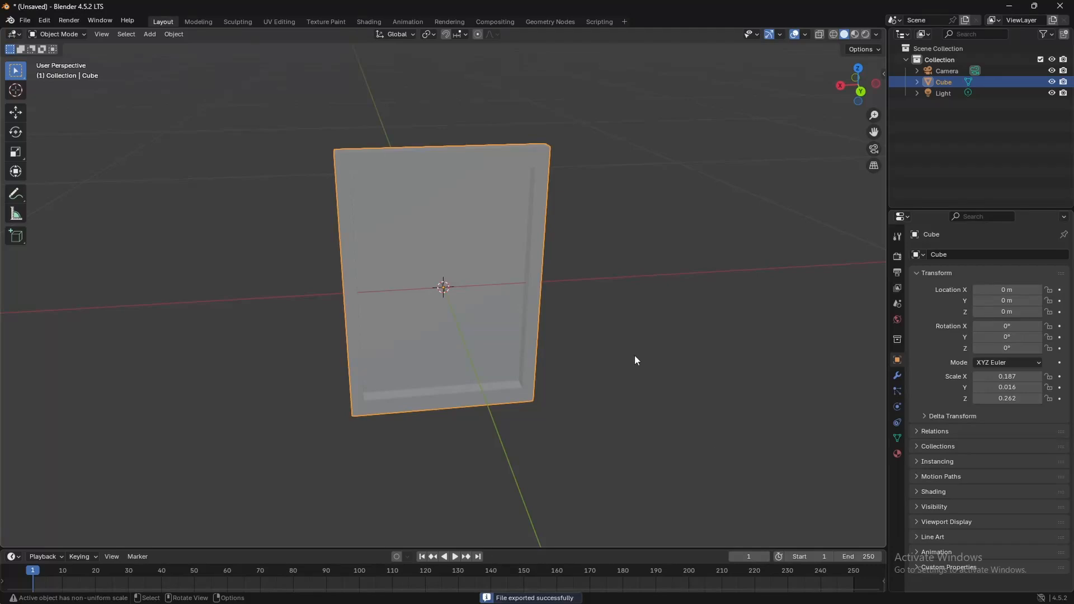
# Switch to DaVinci Resolve and add an FBX Mesh 3D node above Shape3D1.
pyautogui.moveTo(634, 354); pyautogui.dragTo(595, 317)
pyautogui.click(1009, 7)
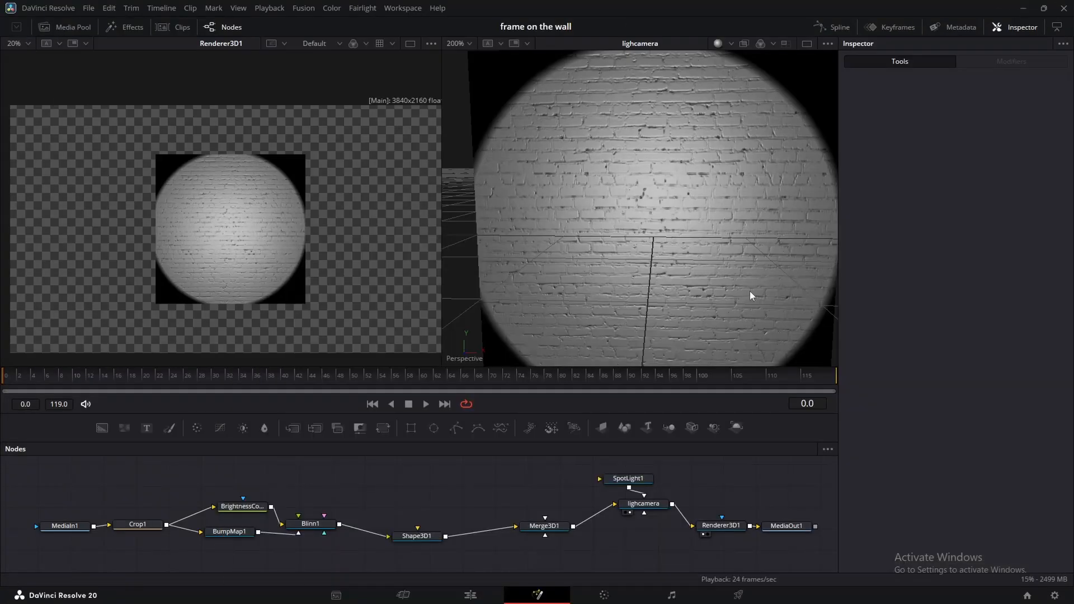
pyautogui.click(61, 27)
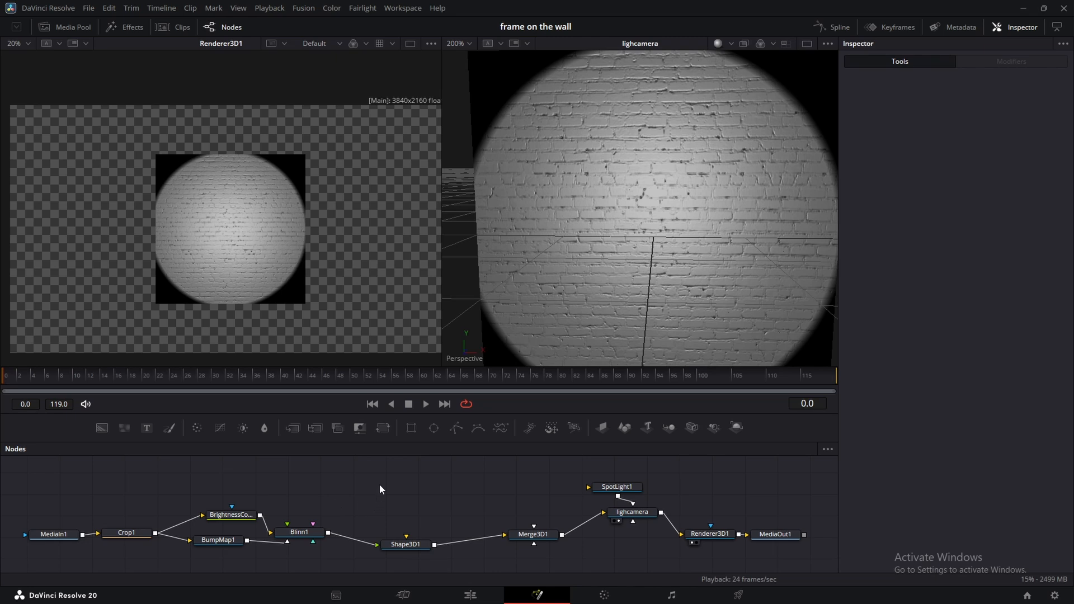
pyautogui.hotkey('shift', 'space')
pyautogui.write('cro')
pyautogui.press('BackSpace')
pyautogui.press('BackSpace')
pyautogui.press('BackSpace')
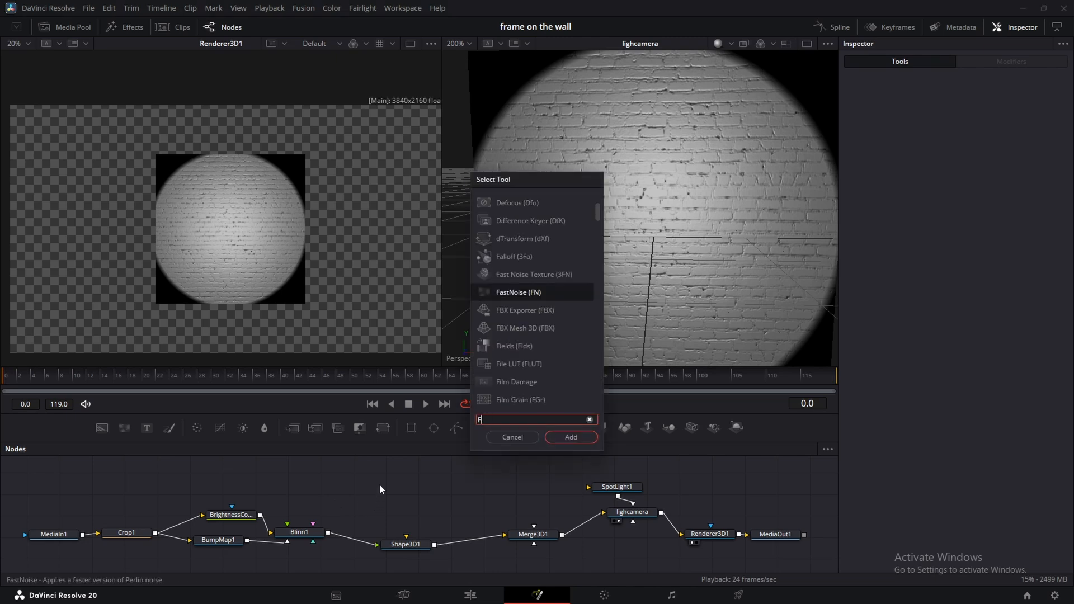
pyautogui.write('FB')
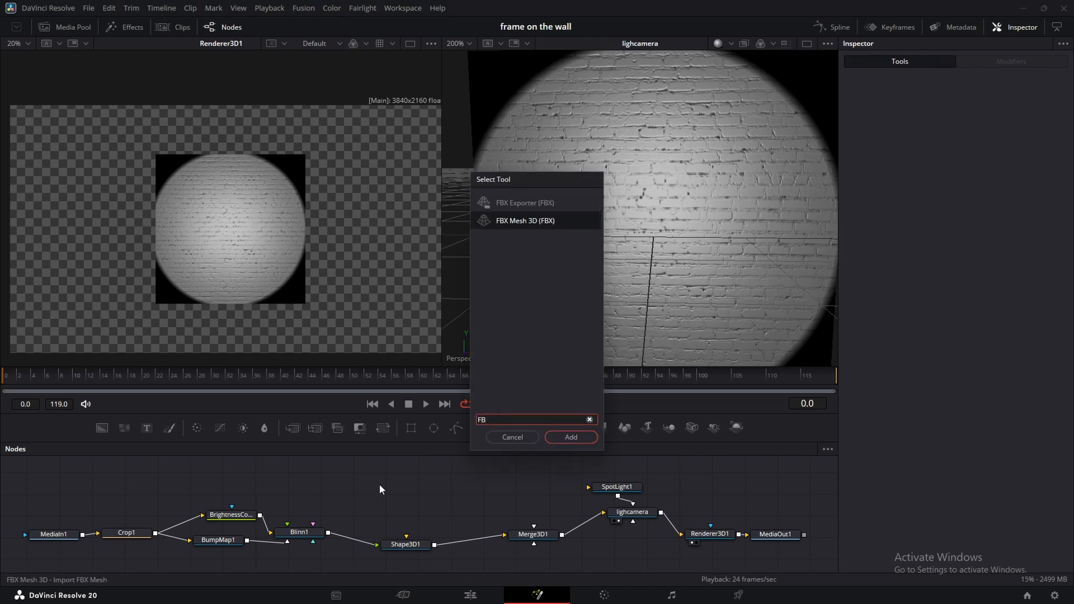
pyautogui.press('Return')
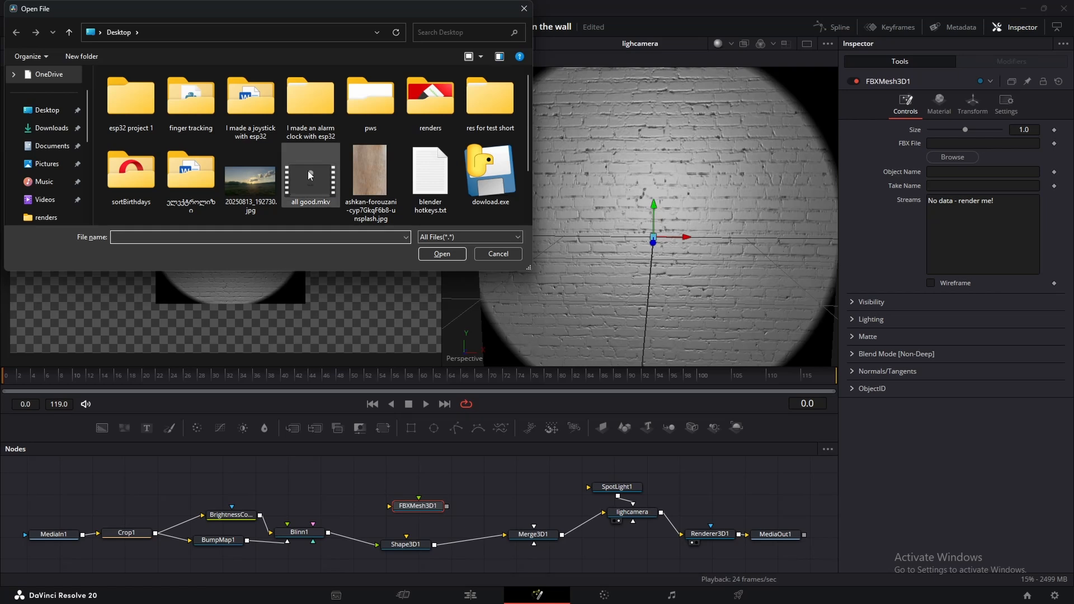
# Load frame2.obj from the Desktop into the FBX Mesh 3D node.
pyautogui.scroll(-1, 308, 175)
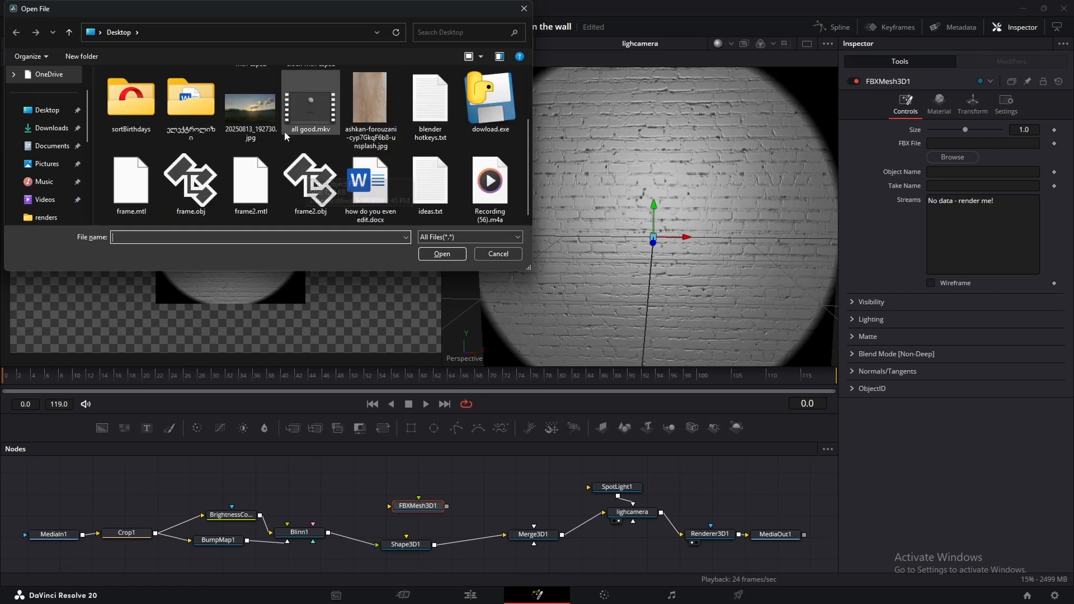
pyautogui.click(311, 187)
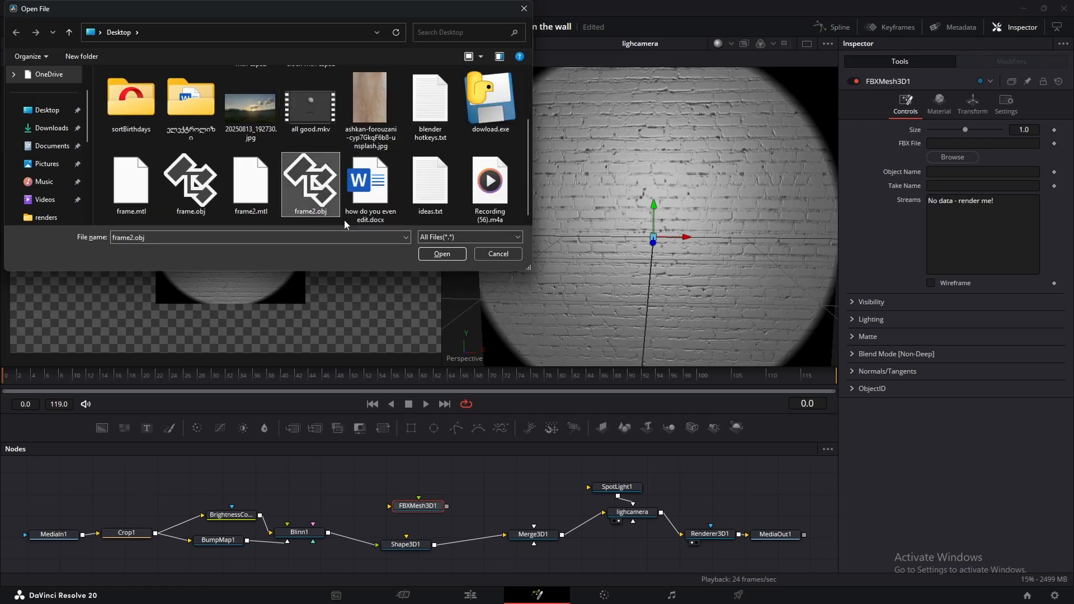
pyautogui.click(442, 254)
# Connect FBXMesh3D1 to Merge3D1 and move the frame forward along Z to about 0.184.
pyautogui.moveTo(421, 508); pyautogui.dragTo(395, 501)
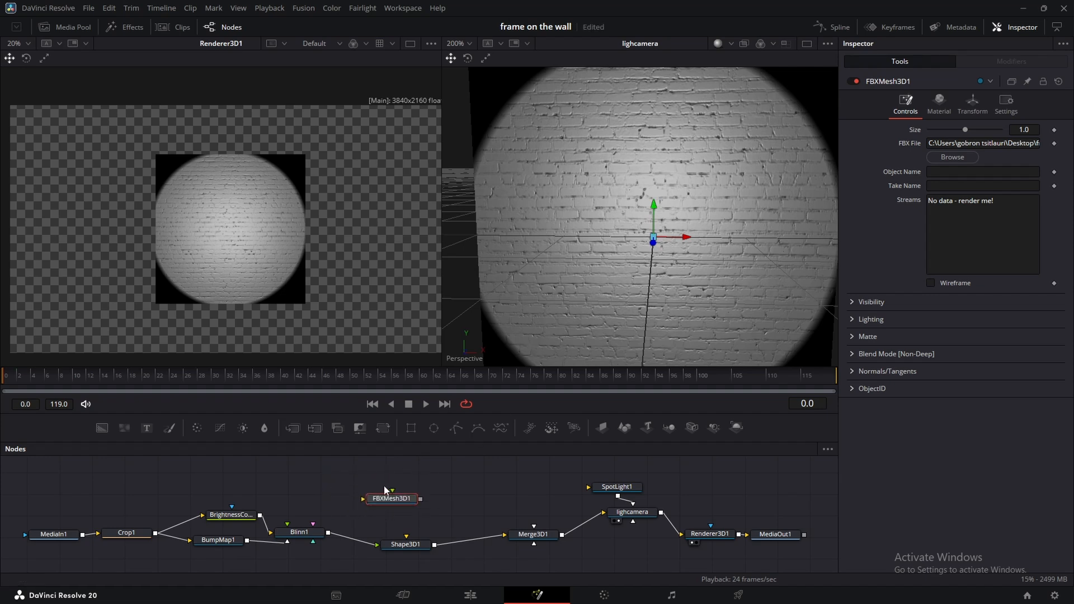
pyautogui.moveTo(421, 499); pyautogui.dragTo(534, 527)
pyautogui.moveTo(693, 243); pyautogui.dragTo(766, 231)
pyautogui.moveTo(635, 246); pyautogui.dragTo(686, 201)
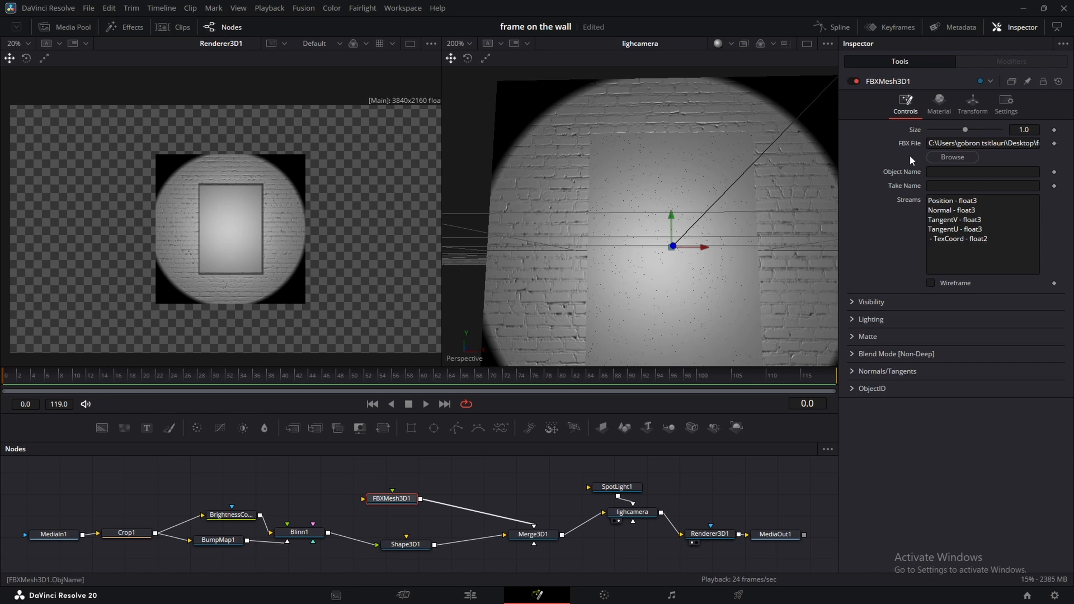
# Try changing the frame mesh's X rotation and X translation, undoing each change.
pyautogui.click(973, 103)
pyautogui.moveTo(970, 218); pyautogui.dragTo(1005, 236)
pyautogui.hotkey('ctrl', 'z')
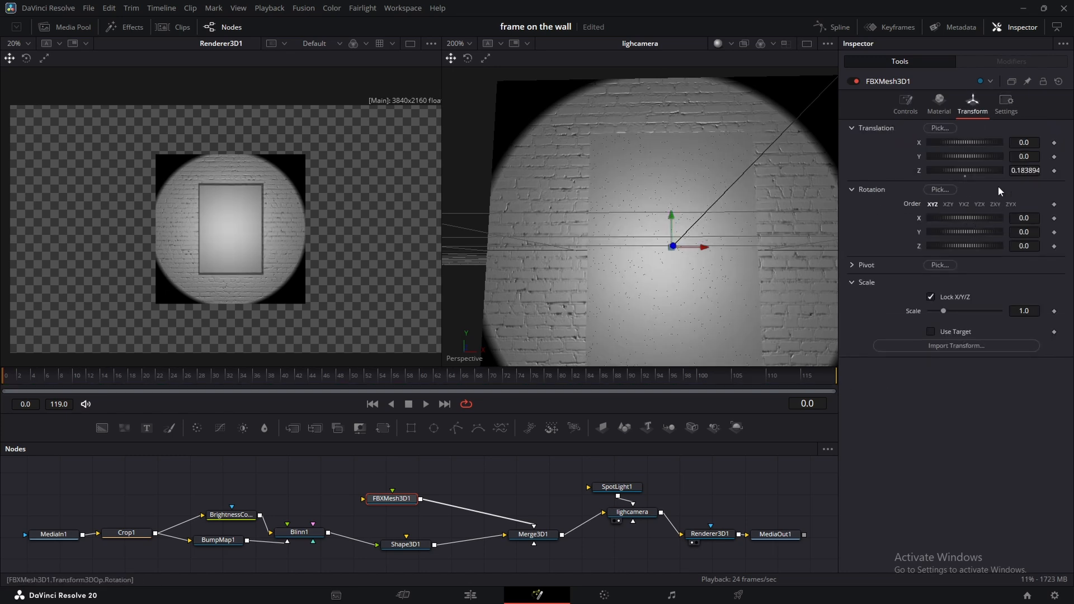
pyautogui.moveTo(960, 142); pyautogui.dragTo(934, 144)
pyautogui.hotkey('ctrl', 'z')
# Set the frame mesh's Y rotation to 180 degrees so its recessed side faces forward.
pyautogui.moveTo(971, 230); pyautogui.dragTo(940, 229)
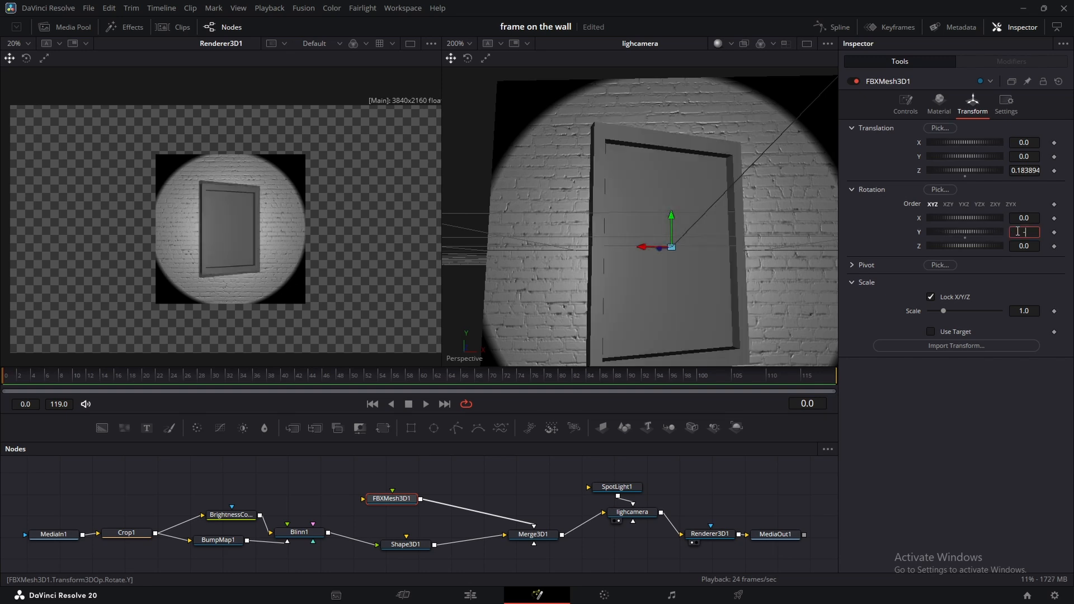
pyautogui.press('Tab')
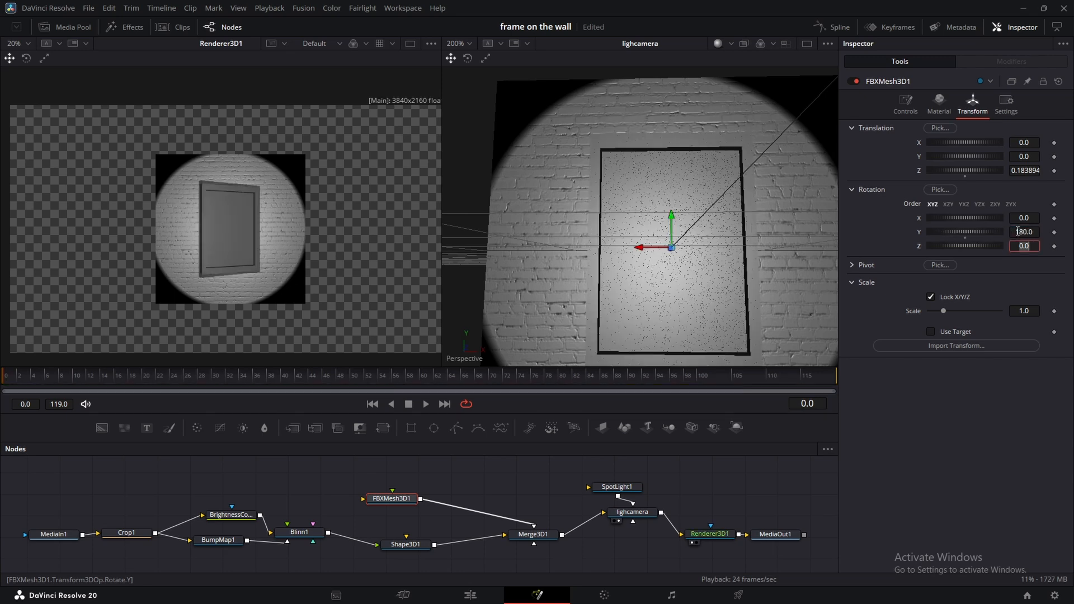
pyautogui.moveTo(805, 222); pyautogui.dragTo(616, 224)
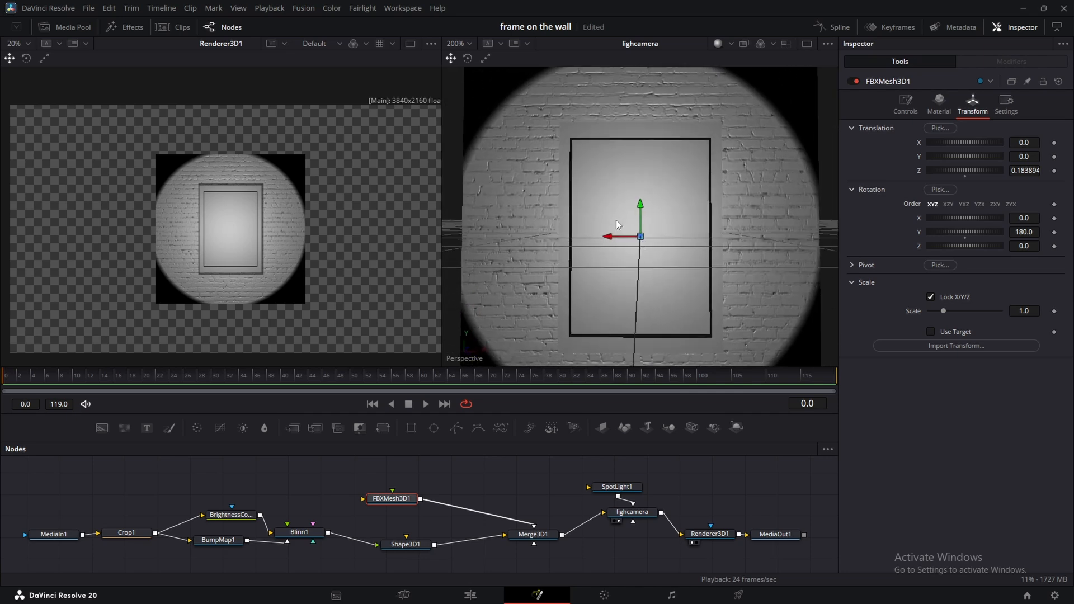
# Select the brick wall's texture nodes from MediaIn1 through Blinn1.
pyautogui.hscroll(-3, 252, 487)
pyautogui.moveTo(111, 491); pyautogui.dragTo(375, 534)
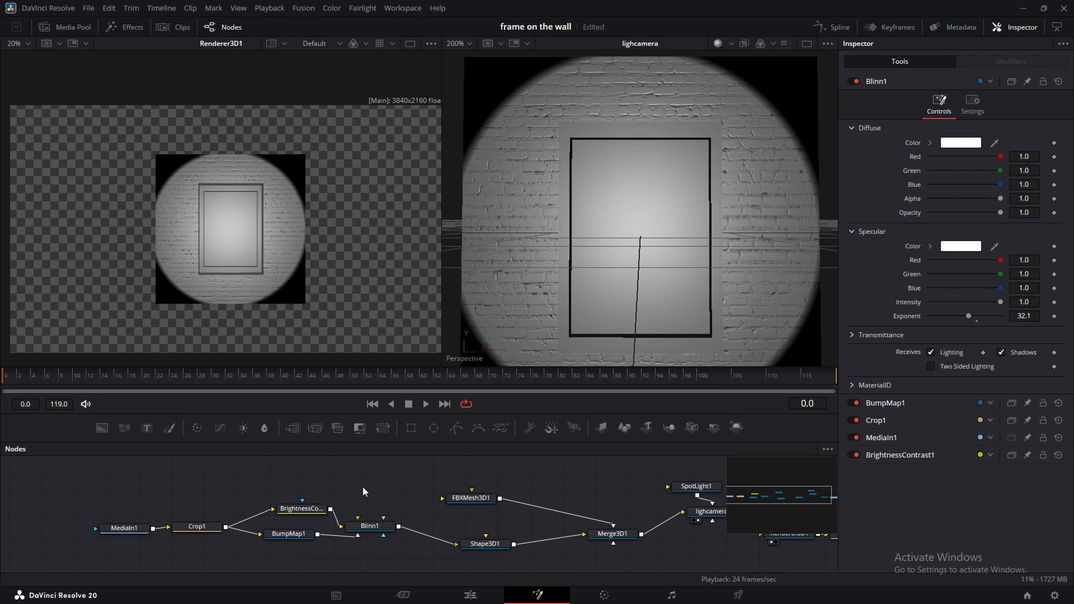
# Switch to the browser and open the fine brown wood texture image from iStock's recently viewed images.
pyautogui.hotkey('alt', 'Tab')
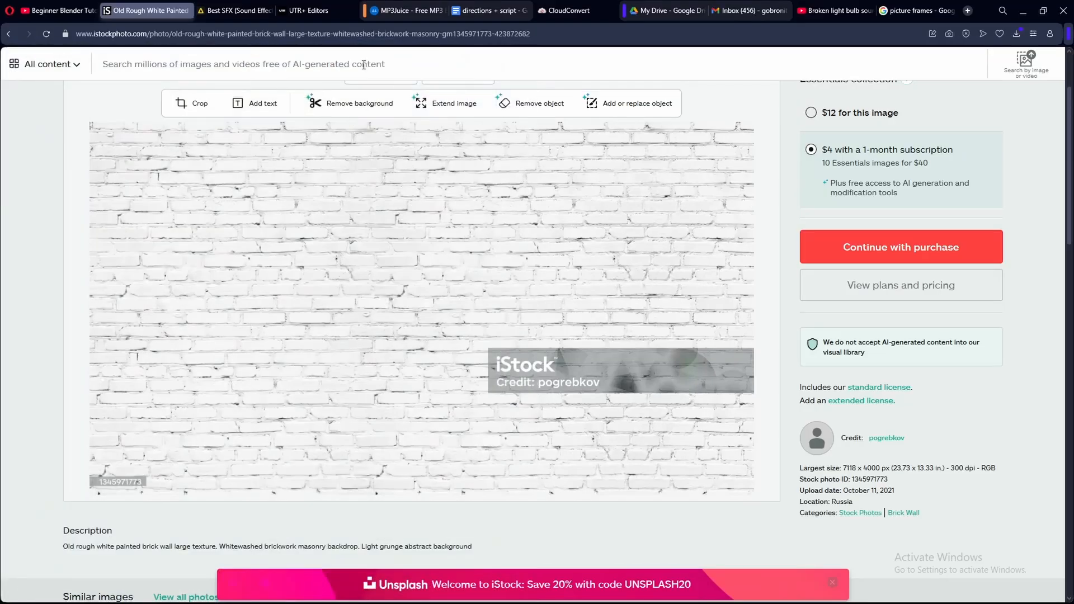
pyautogui.click(363, 65)
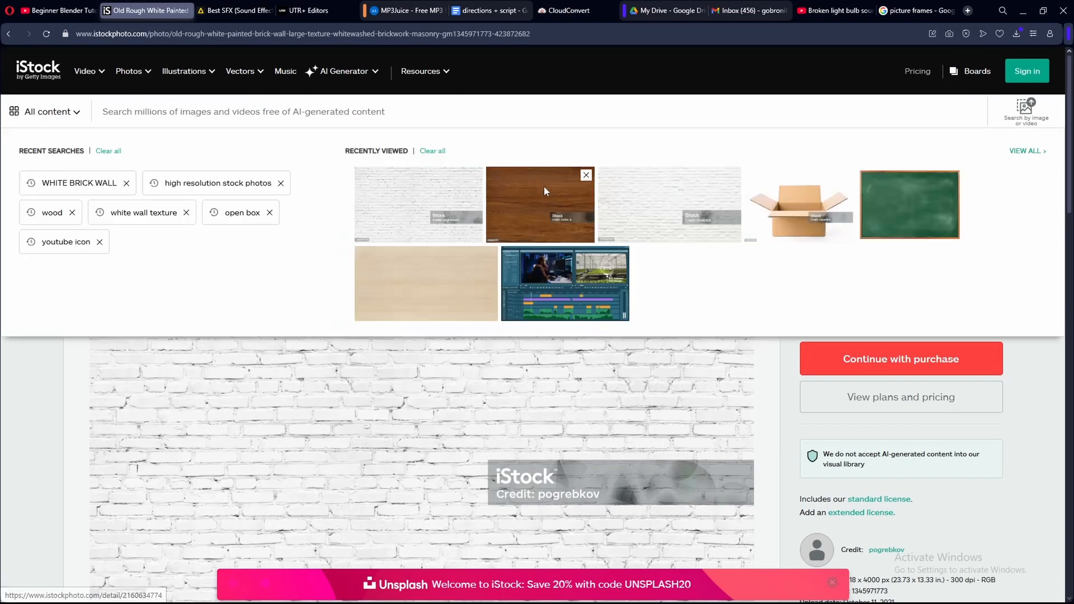
pyautogui.click(544, 187)
pyautogui.scroll(-1, 392, 338)
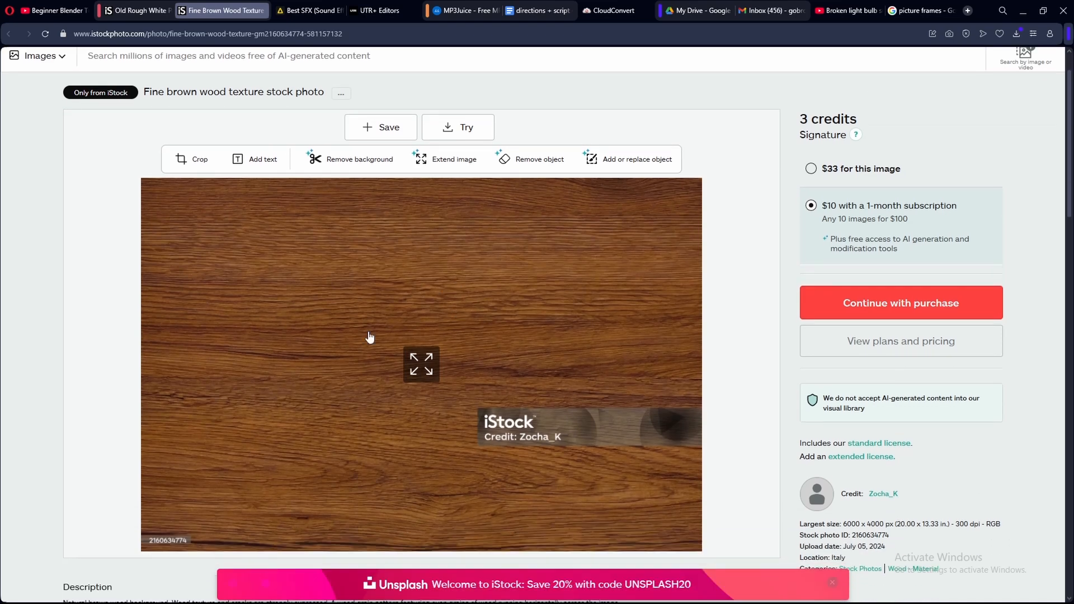
# Switch to PowerPoint and place the browser's wood texture image on the blank slide 7.
pyautogui.hotkey('alt', 'Tab')
pyautogui.hotkey('alt', 'Tab')
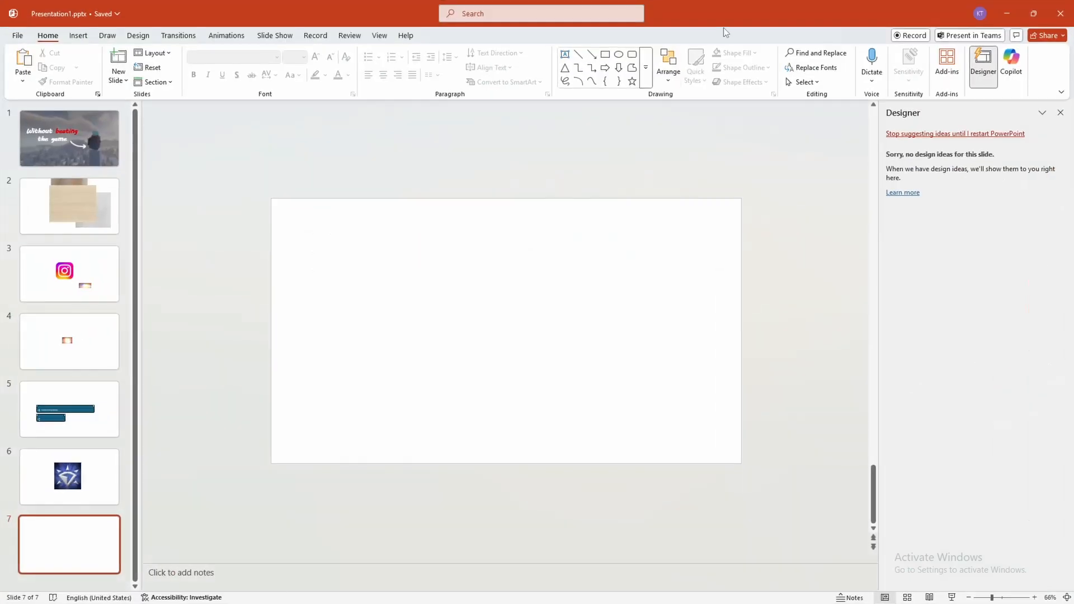
pyautogui.moveTo(723, 23); pyautogui.dragTo(780, 208)
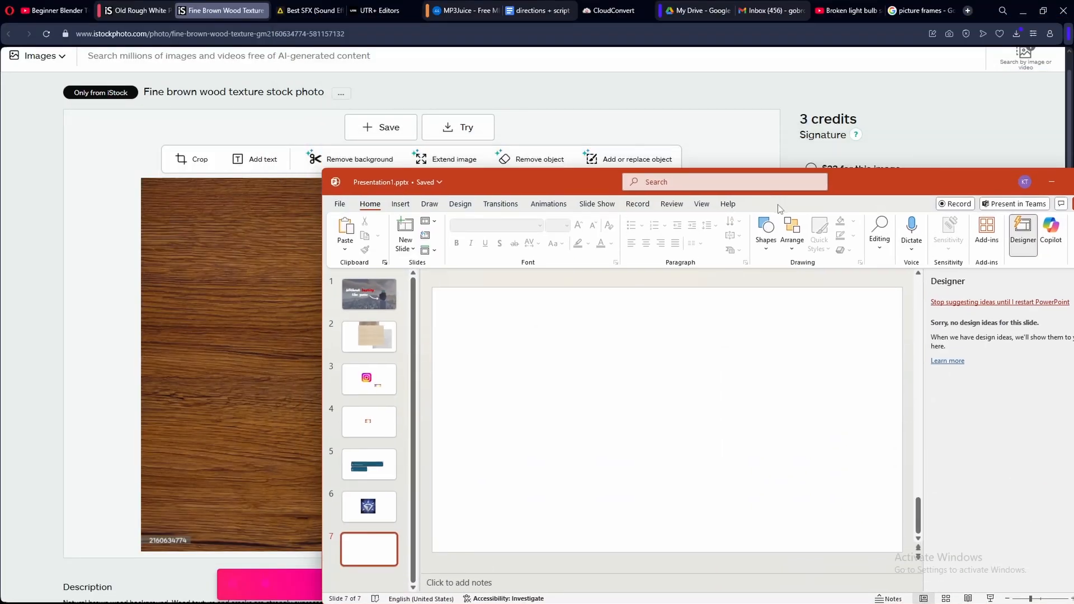
pyautogui.press('ctrl+super+t')
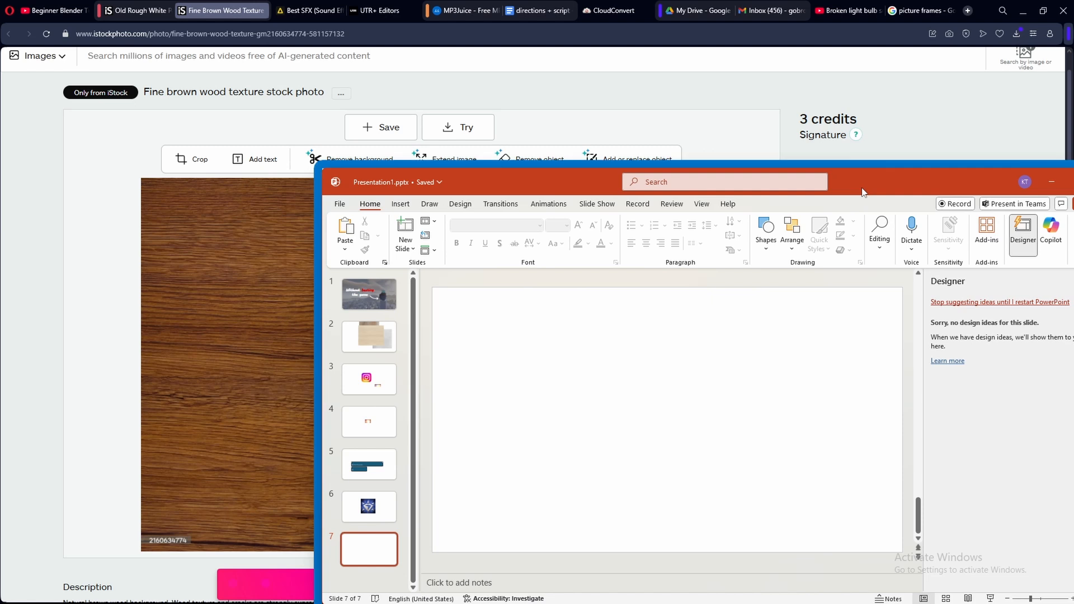
pyautogui.moveTo(275, 306); pyautogui.dragTo(492, 412)
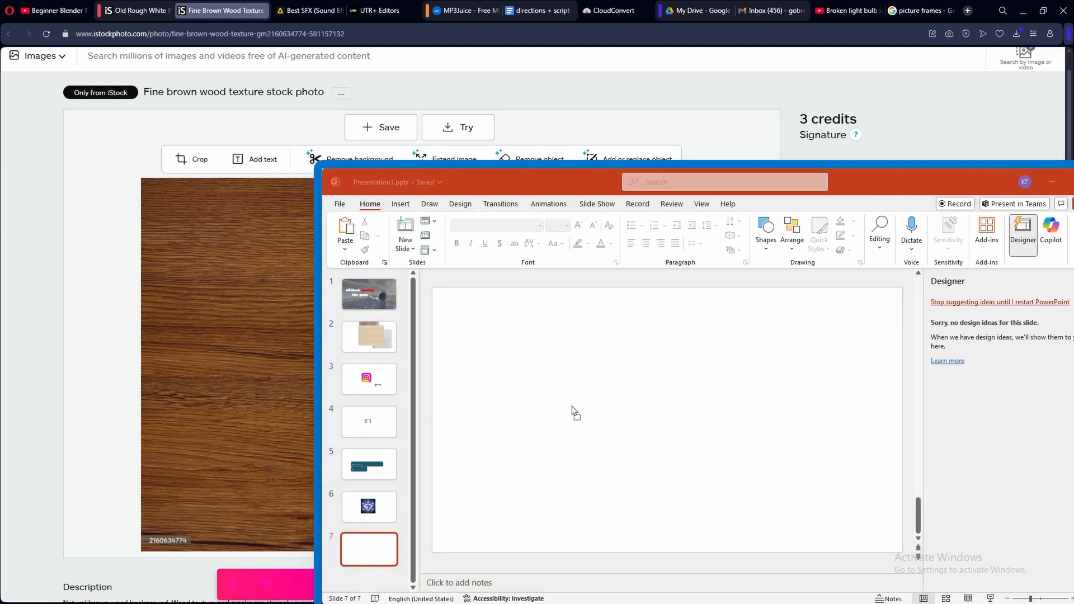
pyautogui.moveTo(571, 412); pyautogui.dragTo(571, 409)
pyautogui.moveTo(941, 188); pyautogui.dragTo(828, 183)
pyautogui.moveTo(806, 164); pyautogui.dragTo(805, 152)
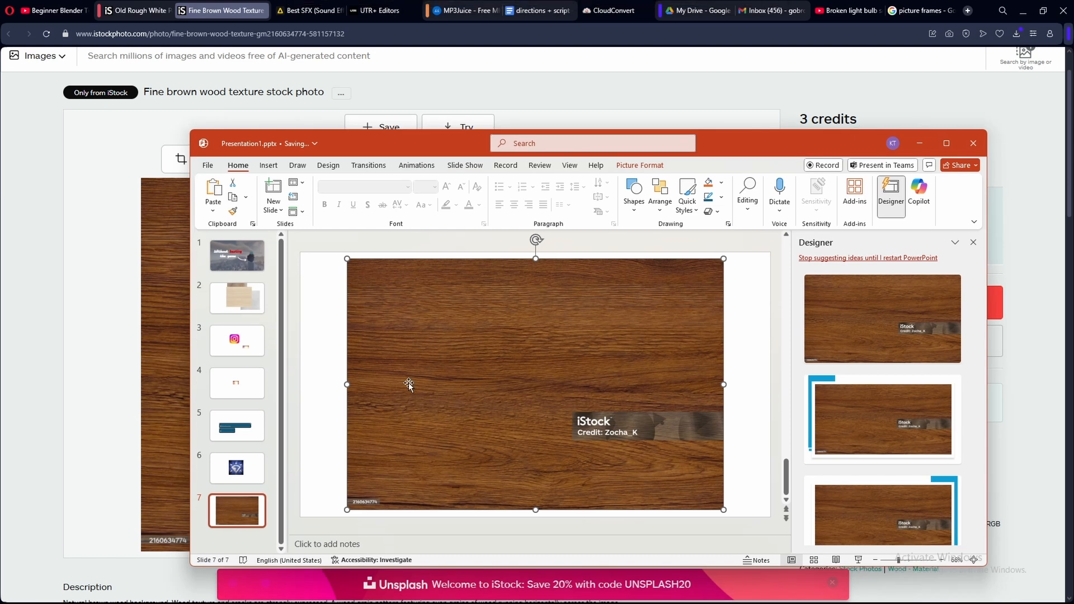
# Crop the wood picture from below to a height of about 4.28 inches, cutting off the iStock watermark.
pyautogui.click(948, 146)
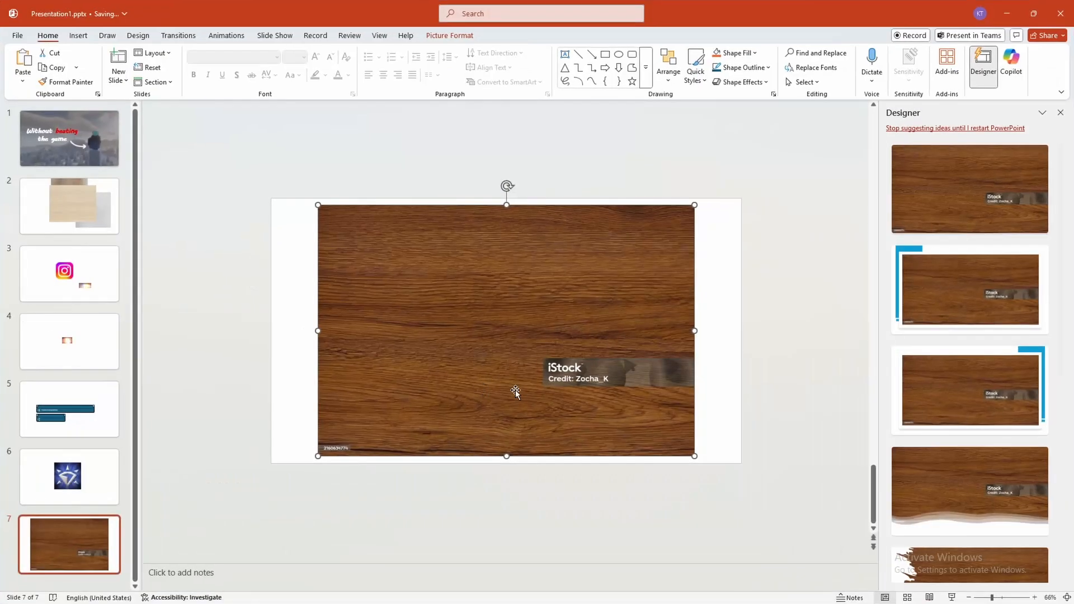
pyautogui.click(470, 38)
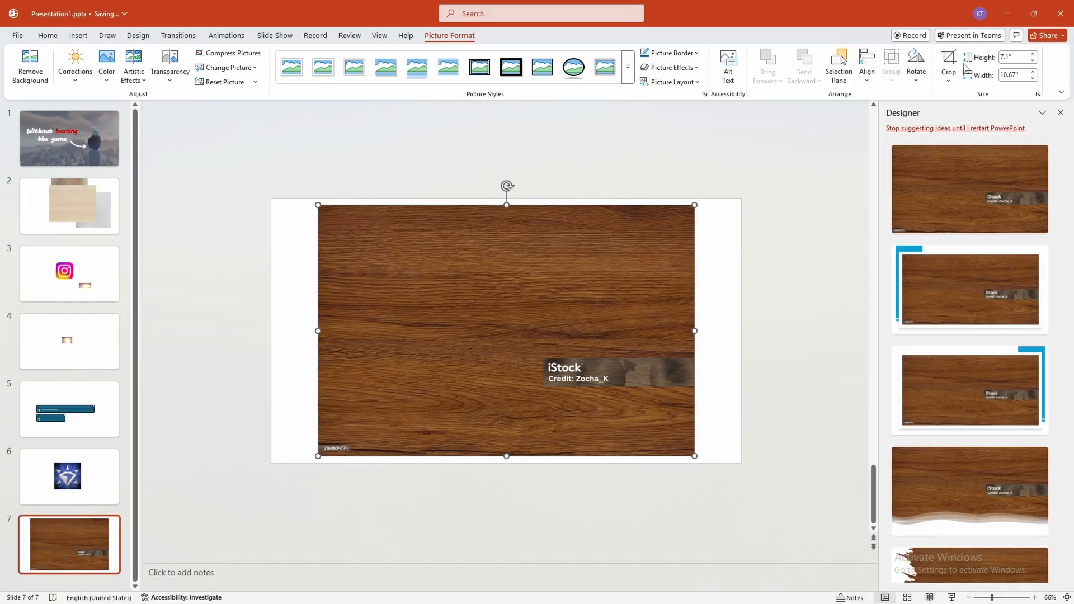
pyautogui.click(948, 61)
pyautogui.moveTo(506, 454); pyautogui.dragTo(522, 356)
pyautogui.click(668, 377)
pyautogui.click(576, 296)
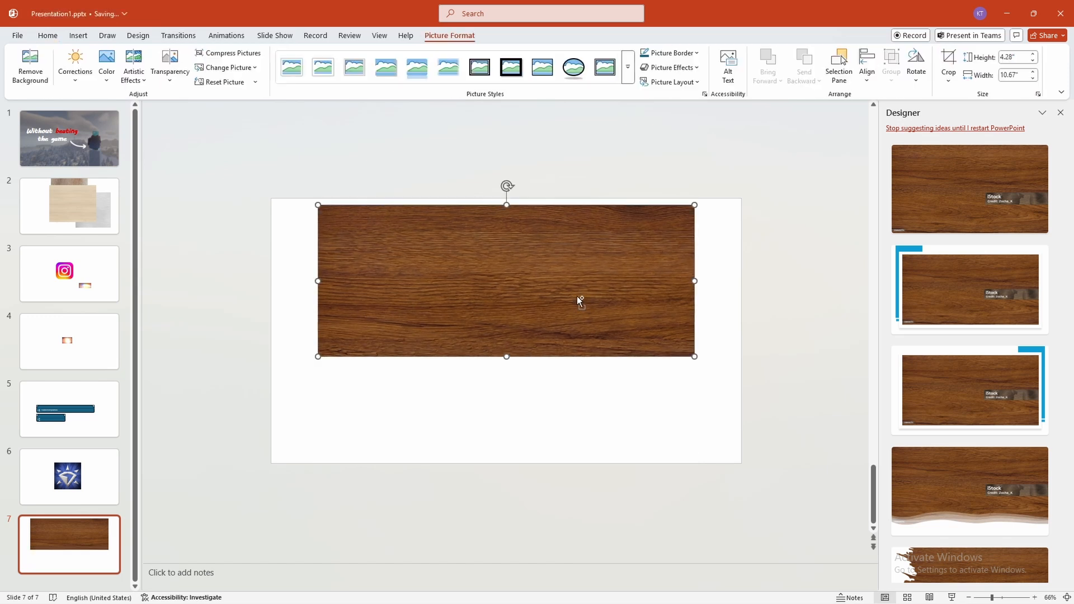
# Duplicate the cropped wood picture and place the copy directly below the original, edge to edge.
pyautogui.hotkey('ctrl', 'c')
pyautogui.hotkey('ctrl', 'v')
pyautogui.moveTo(566, 267); pyautogui.dragTo(566, 414)
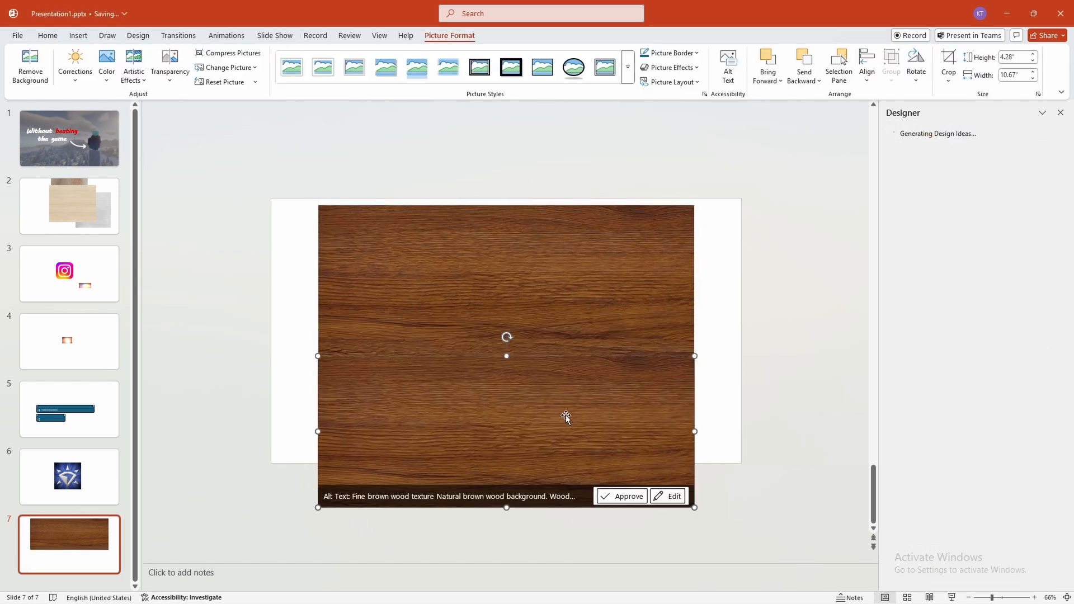
pyautogui.click(727, 425)
# Save both wood pictures together as wood.png in the Pictures folder, replacing the existing file.
pyautogui.moveTo(253, 156); pyautogui.dragTo(820, 562)
pyautogui.rightClick(637, 451)
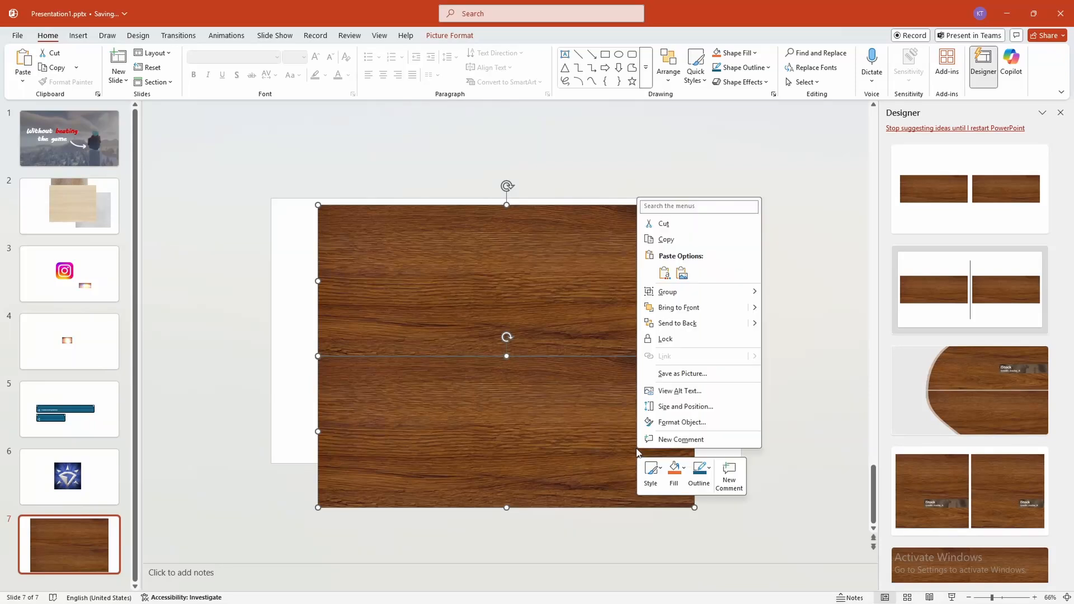
pyautogui.click(681, 373)
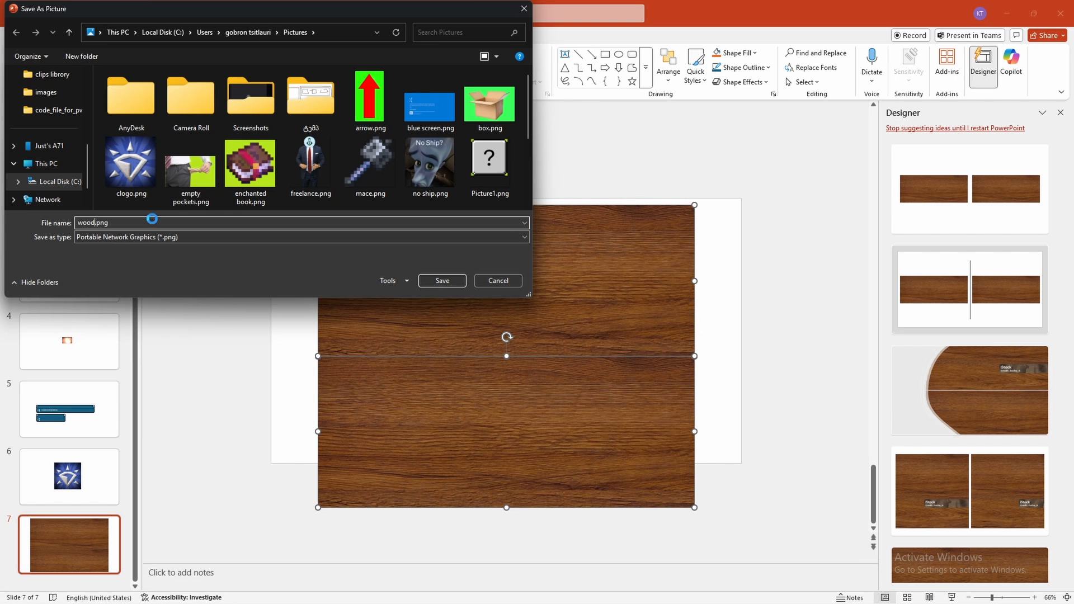
pyautogui.write('wood')
pyautogui.press('Return')
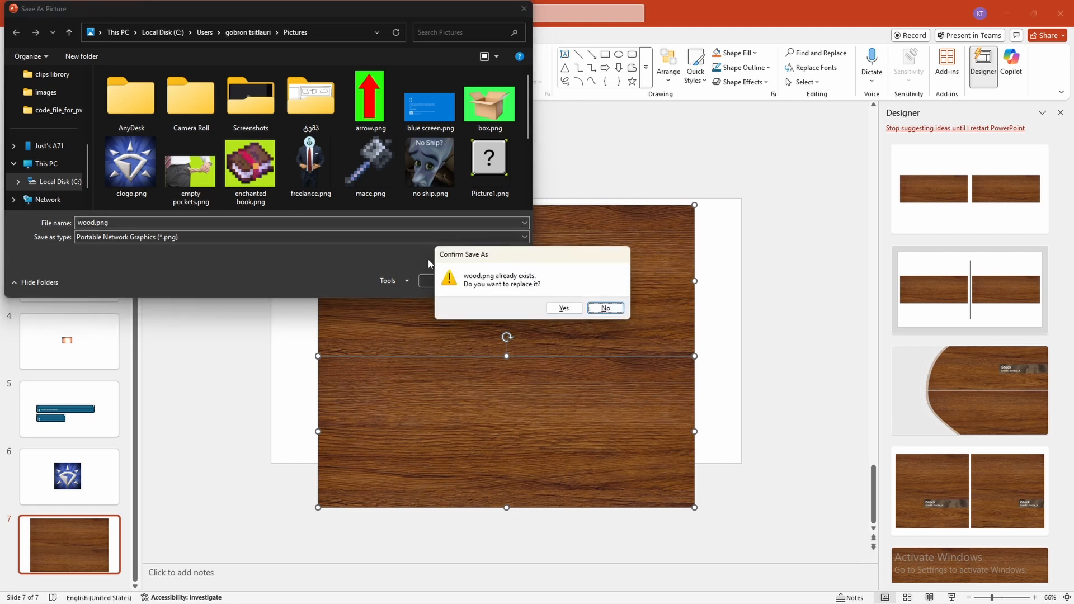
pyautogui.click(564, 308)
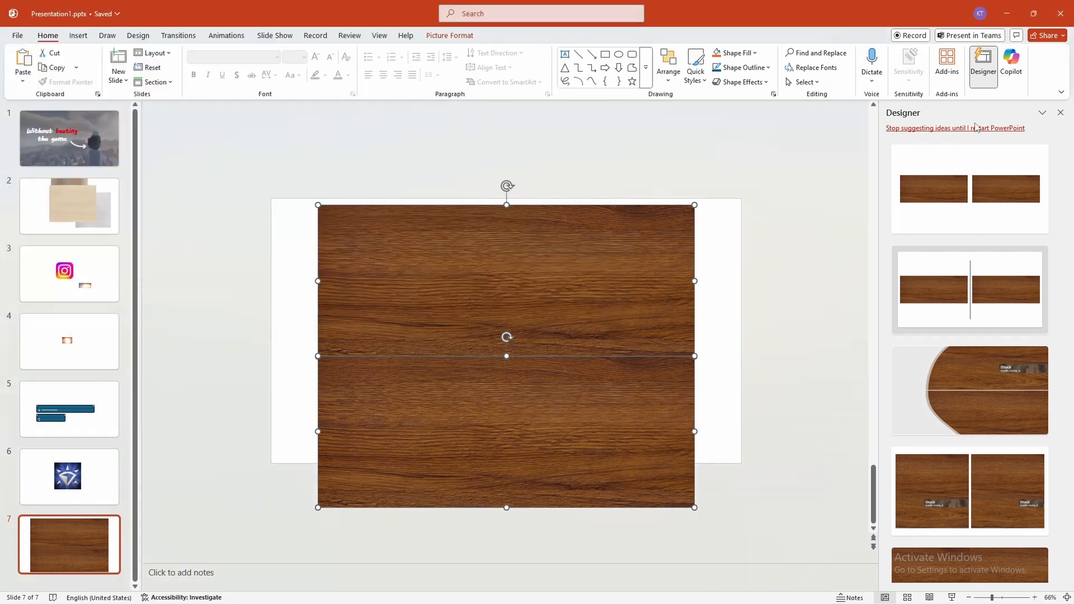
pyautogui.click(1006, 14)
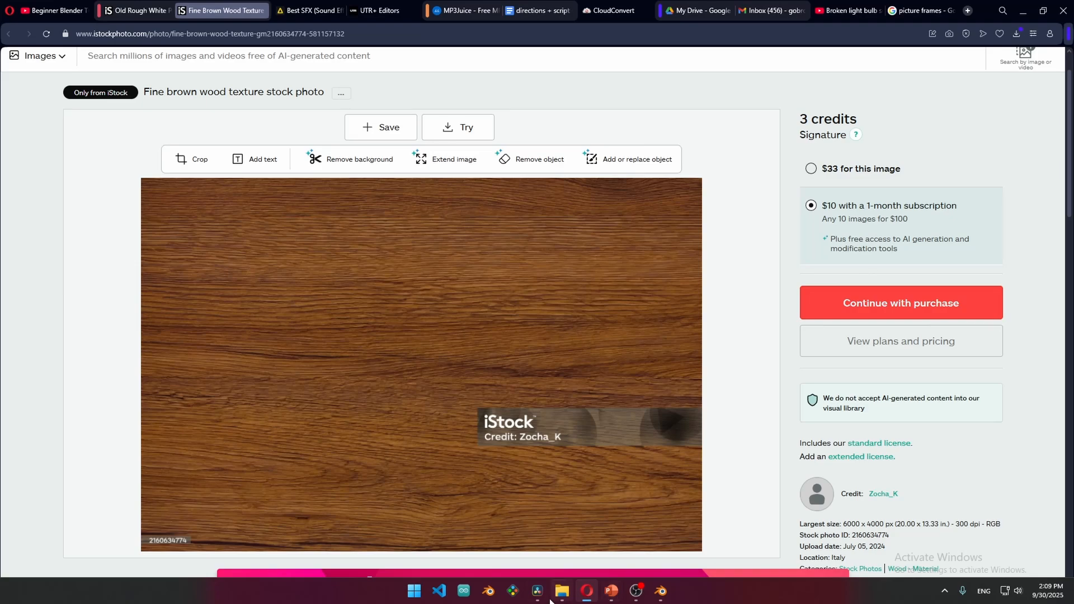
# Switch to DaVinci Resolve, import wood.png from the Pictures folder and add it to the node graph.
pyautogui.click(538, 598)
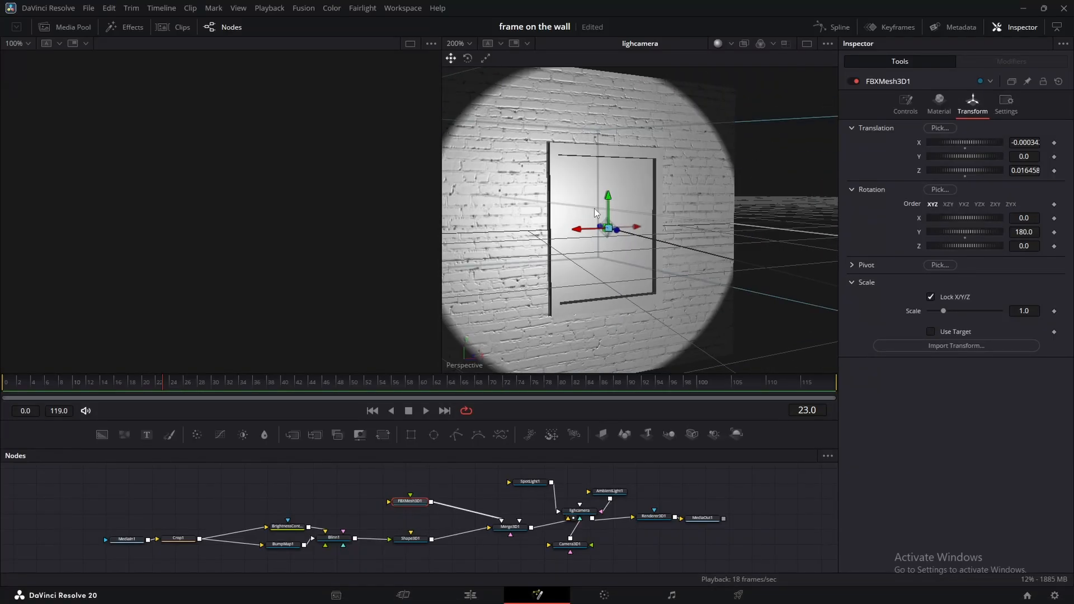
pyautogui.click(70, 26)
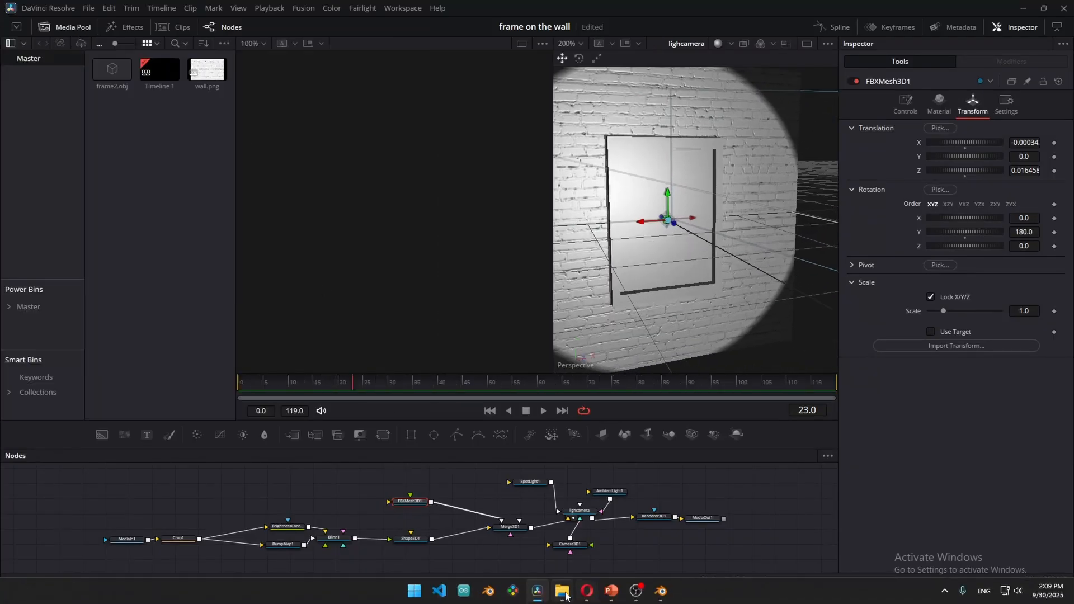
pyautogui.click(562, 590)
pyautogui.click(669, 250)
pyautogui.scroll(-5, 894, 251)
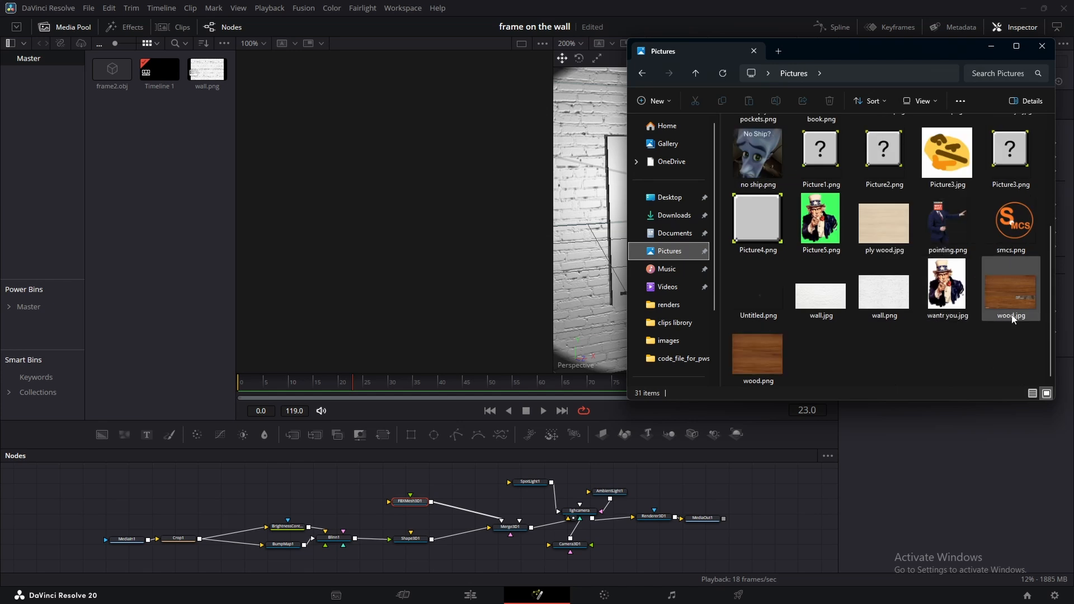
pyautogui.moveTo(780, 363); pyautogui.dragTo(113, 171)
pyautogui.moveTo(110, 115); pyautogui.dragTo(189, 506)
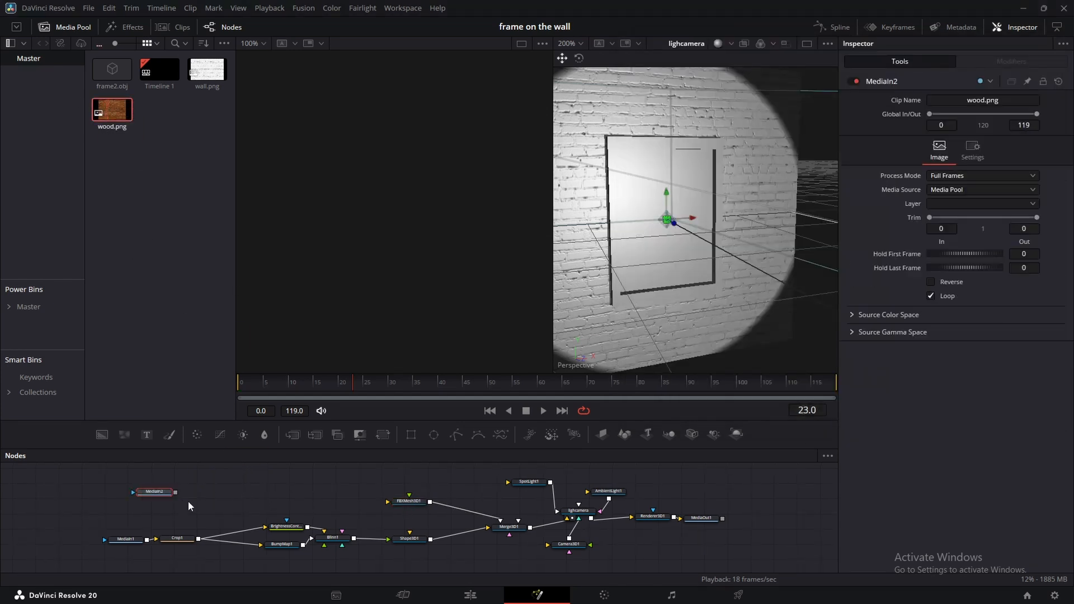
# Paste copies of the wall's BrightnessContrast, BumpMap and Blinn nodes and arrange them between MediaIn2 and FBXMesh3D1.
pyautogui.scroll(3, 316, 492)
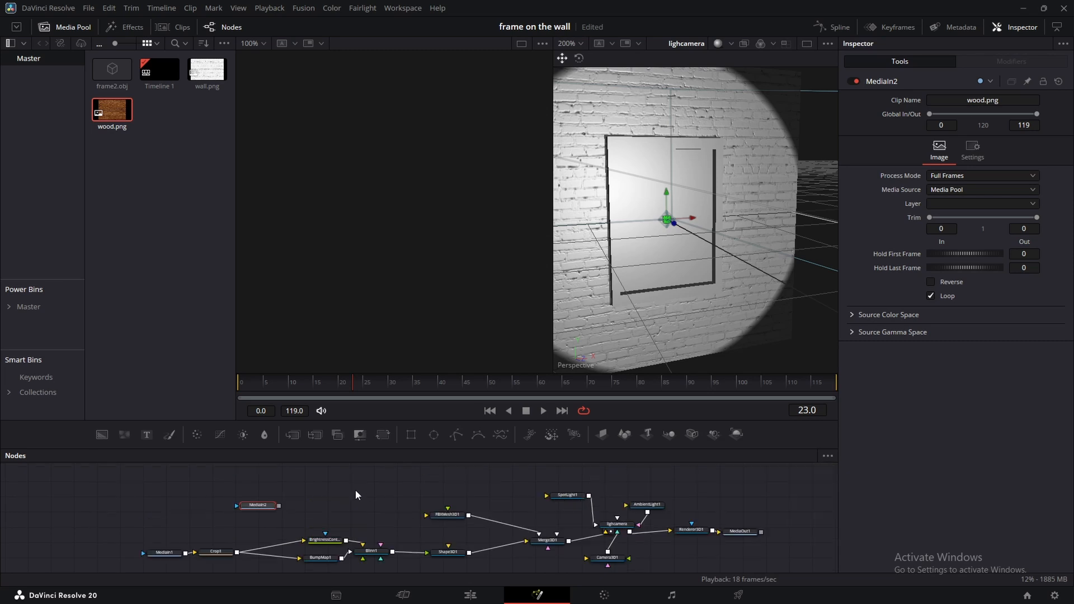
pyautogui.scroll(-2, 358, 474)
pyautogui.moveTo(239, 484); pyautogui.dragTo(447, 558)
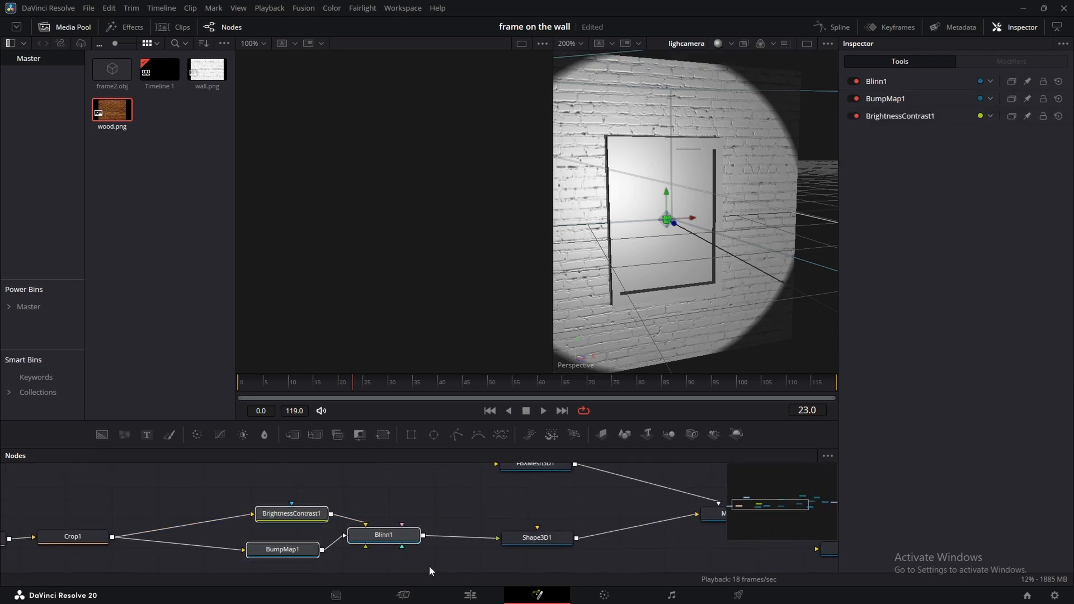
pyautogui.hotkey('ctrl', 'v')
pyautogui.moveTo(408, 490); pyautogui.dragTo(306, 483)
pyautogui.click(401, 480)
pyautogui.moveTo(258, 518); pyautogui.dragTo(271, 510)
# Connect the MediaIn2 wood image to the inputs of both the copied BrightnessContrast and BumpMap nodes.
pyautogui.moveTo(205, 486); pyautogui.dragTo(295, 482)
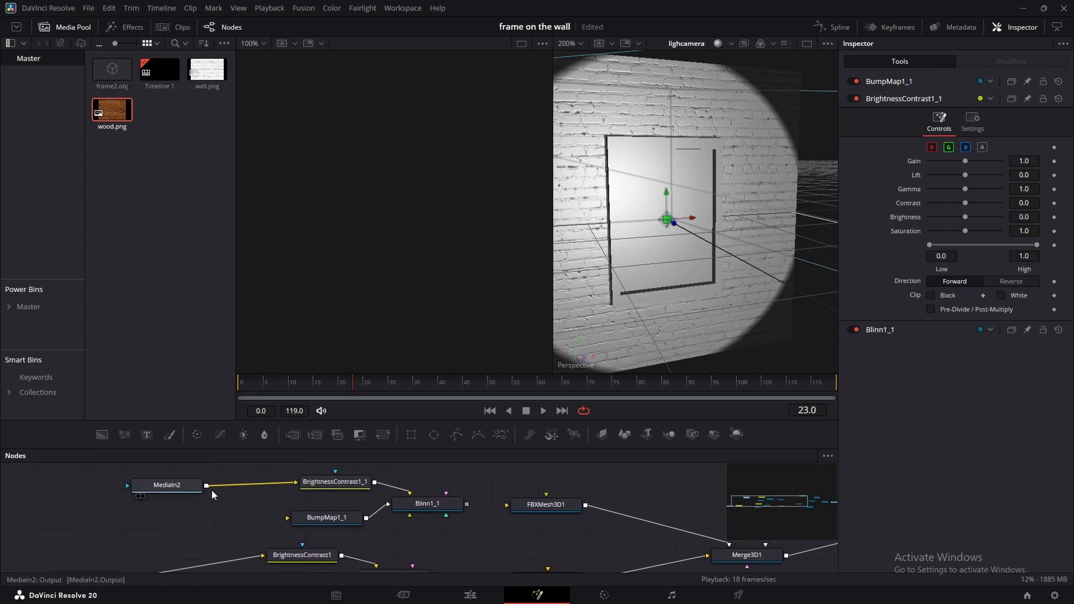
pyautogui.moveTo(207, 486); pyautogui.dragTo(287, 518)
pyautogui.moveTo(162, 489); pyautogui.dragTo(186, 503)
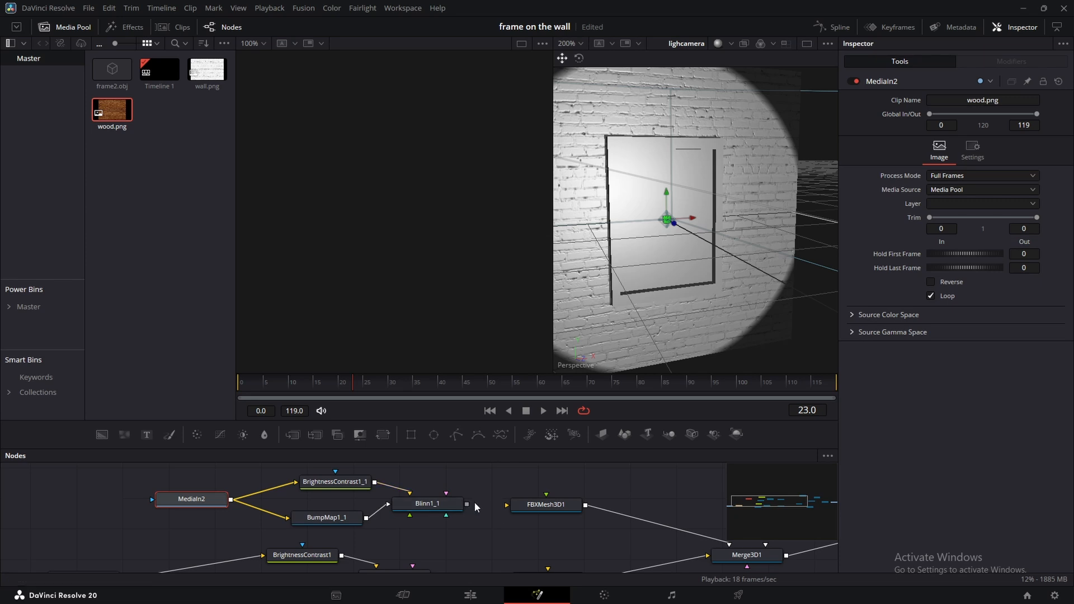
# Connect the copied Blinn node to FBXMesh3D1's material input and inspect the wood texture on the frame.
pyautogui.moveTo(483, 491); pyautogui.dragTo(537, 507)
pyautogui.moveTo(727, 294); pyautogui.dragTo(642, 300)
pyautogui.moveTo(759, 205); pyautogui.dragTo(780, 223)
pyautogui.scroll(3, 721, 191)
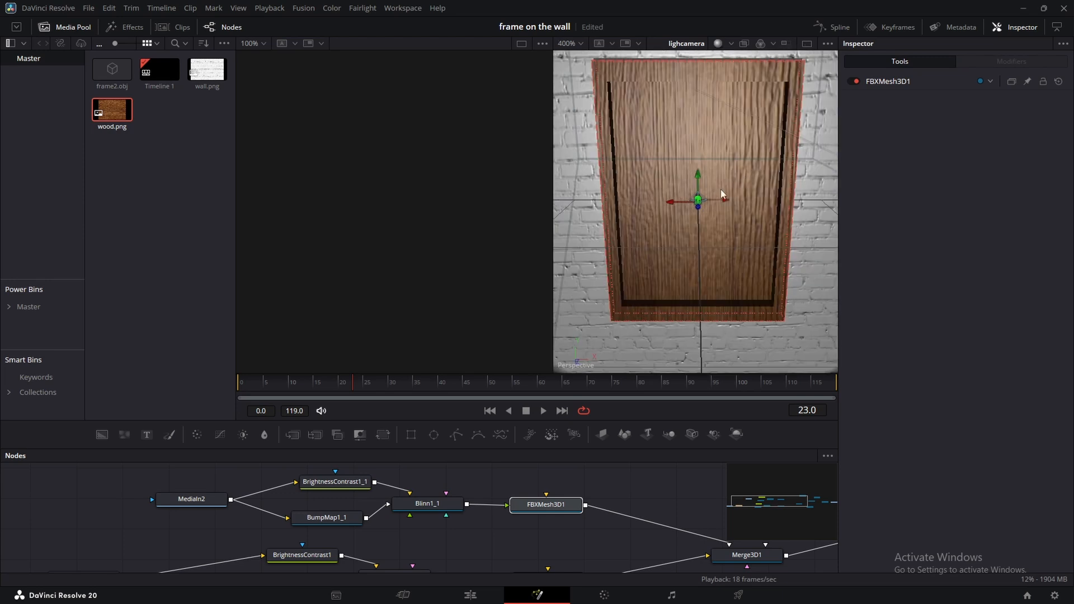
pyautogui.moveTo(720, 190); pyautogui.dragTo(737, 154)
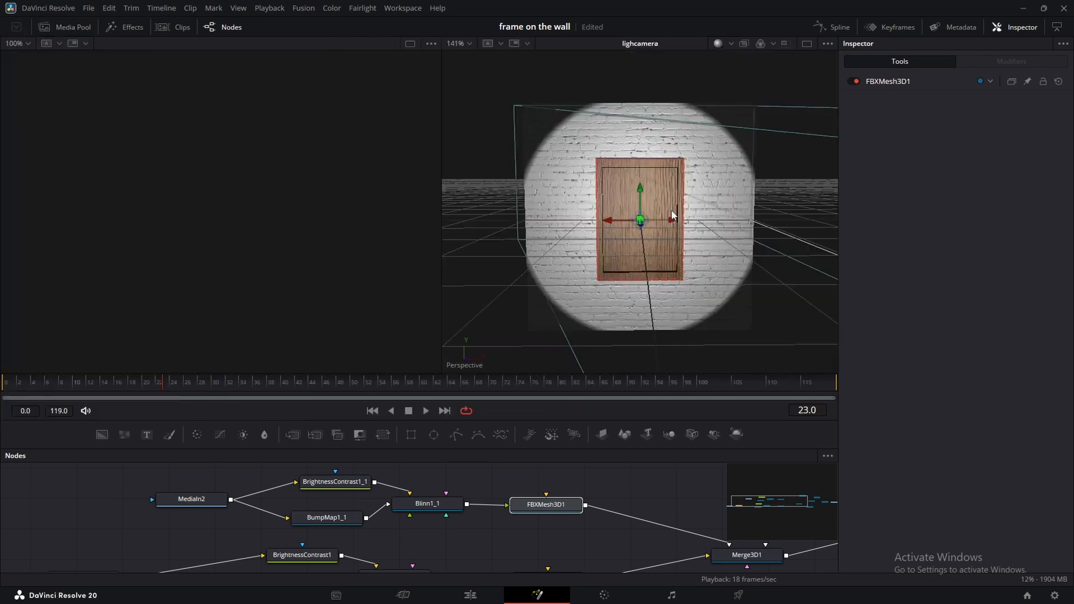
# Load Renderer3D1 into the empty viewer and examine how the camera frames the picture frame and wall.
pyautogui.moveTo(675, 539); pyautogui.dragTo(417, 522)
pyautogui.scroll(-3, 405, 516)
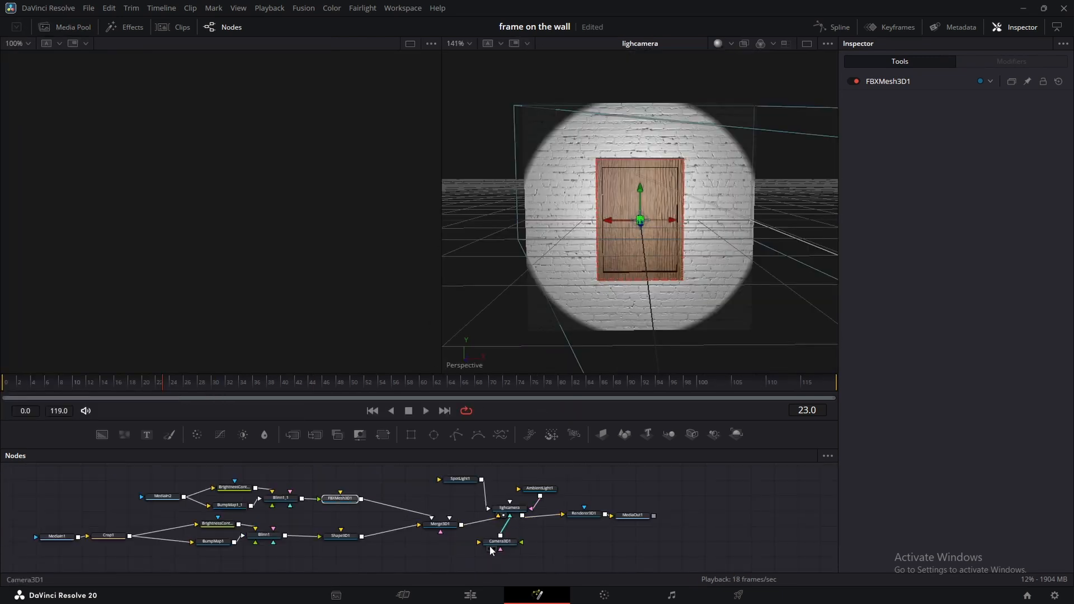
pyautogui.click(578, 515)
pyautogui.press('1')
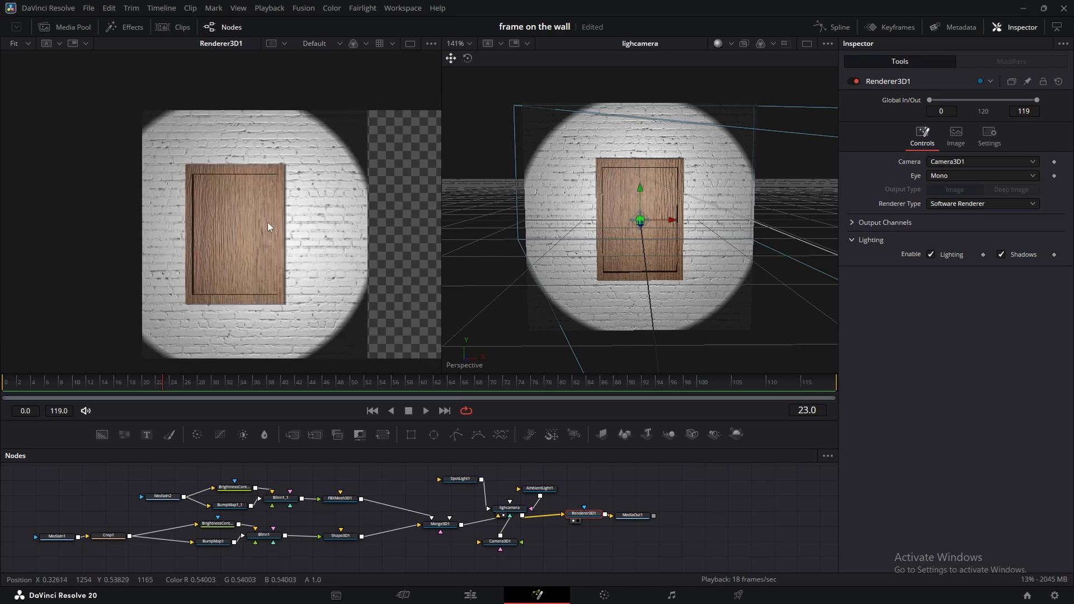
pyautogui.scroll(-1, 211, 180)
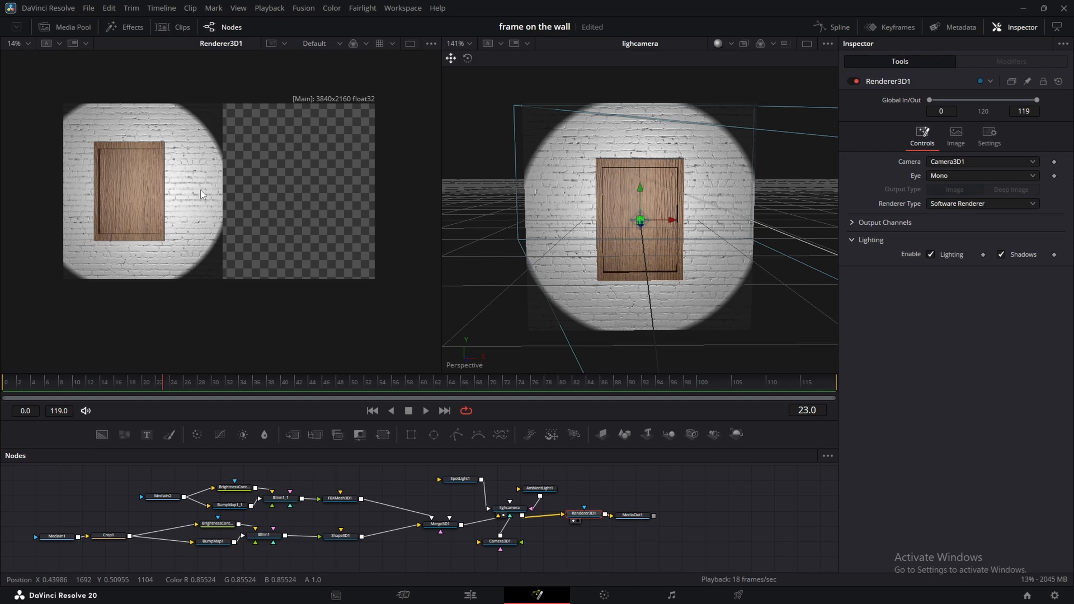
pyautogui.scroll(2, 653, 209)
pyautogui.scroll(-3, 654, 208)
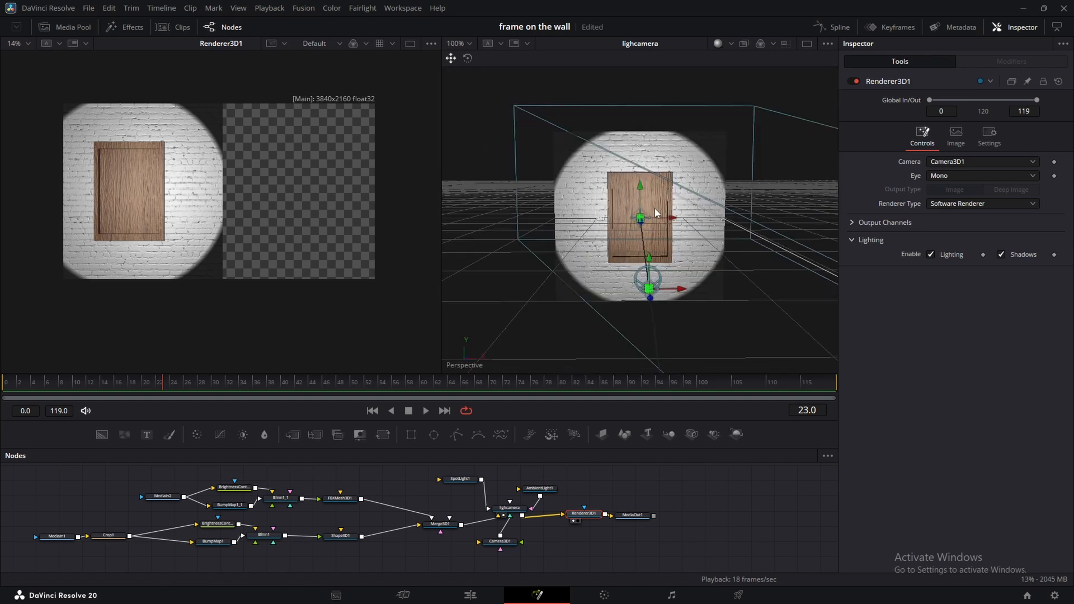
pyautogui.moveTo(669, 211)
pyautogui.mouseDown()
pyautogui.moveTo(664, 190)
pyautogui.moveTo(664, 215)
pyautogui.mouseUp()
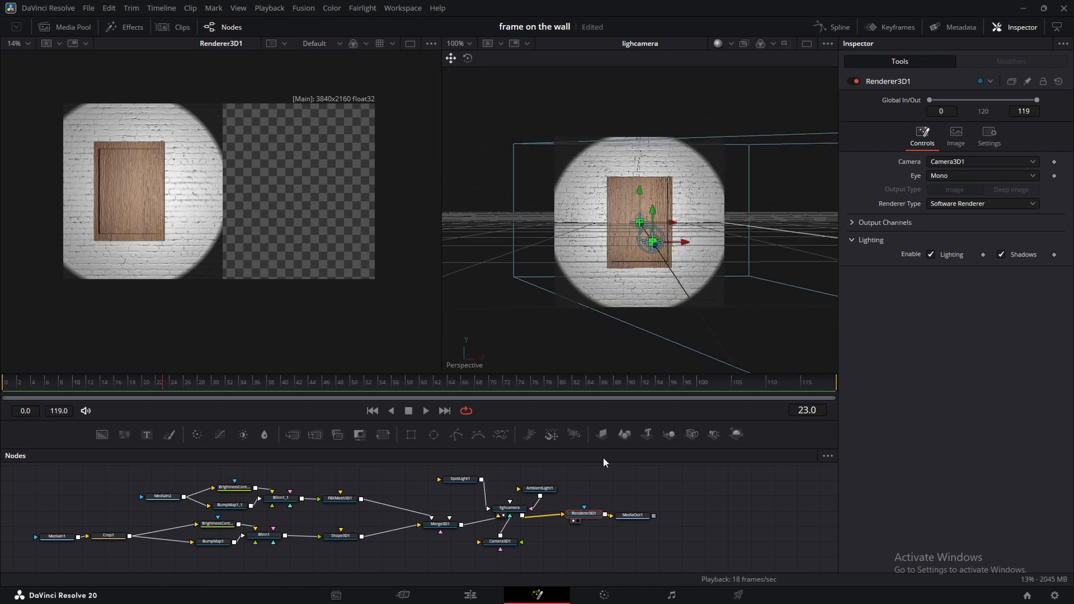
pyautogui.click(588, 485)
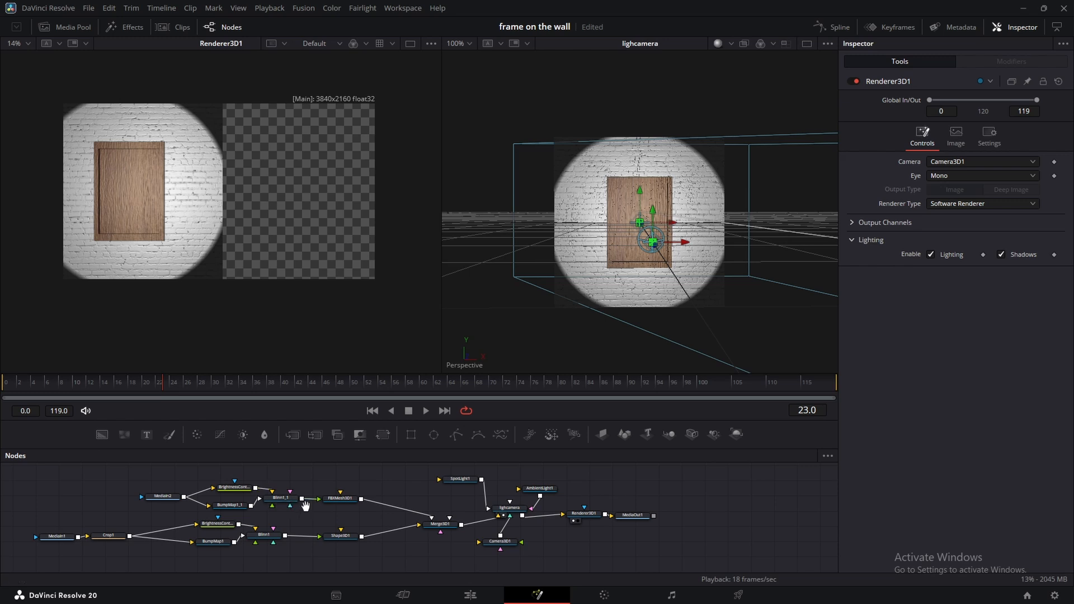
# Duplicate the Shape3D1 wall plane, feed it the wall's Blinn1 material and connect the copy to Merge3D1.
pyautogui.moveTo(305, 503)
pyautogui.mouseDown()
pyautogui.moveTo(350, 514)
pyautogui.moveTo(313, 494)
pyautogui.mouseUp()
pyautogui.scroll(2, 330, 508)
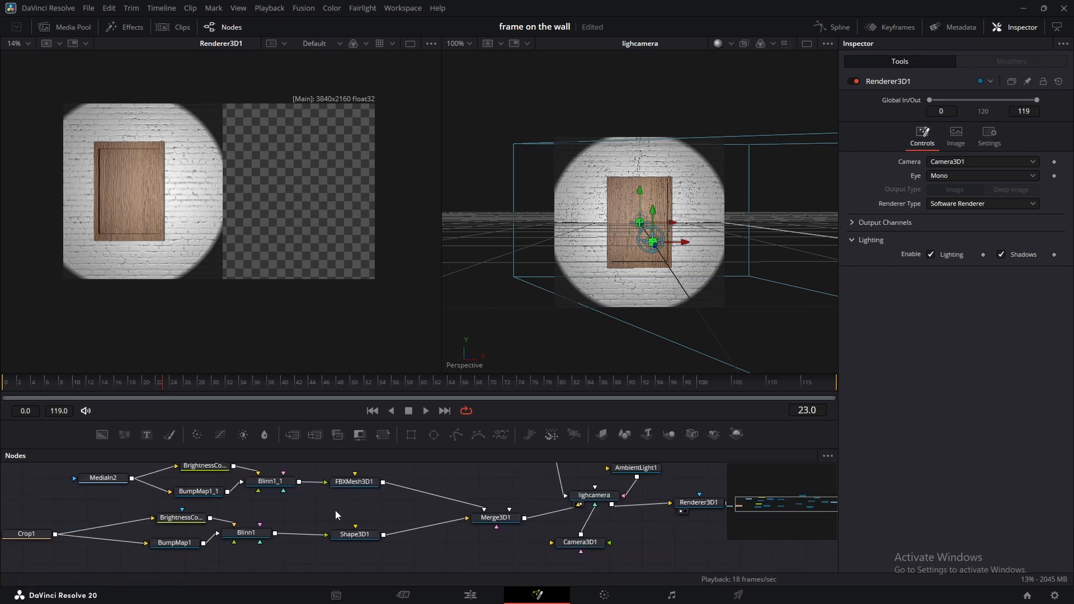
pyautogui.click(353, 532)
pyautogui.hotkey('ctrl', 'c')
pyautogui.hotkey('ctrl', 'v')
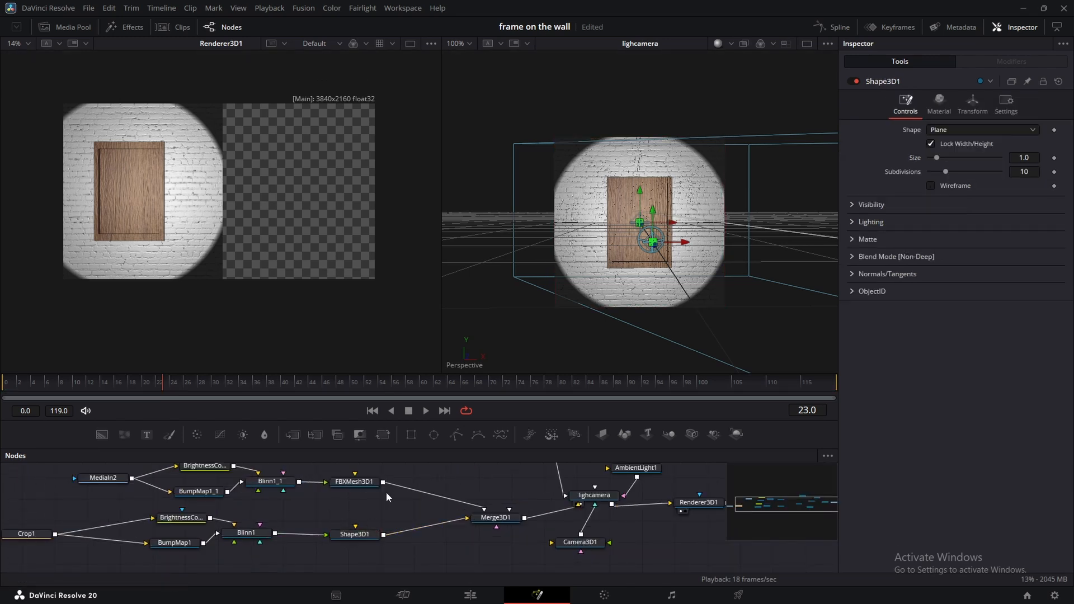
pyautogui.moveTo(370, 494); pyautogui.dragTo(310, 517)
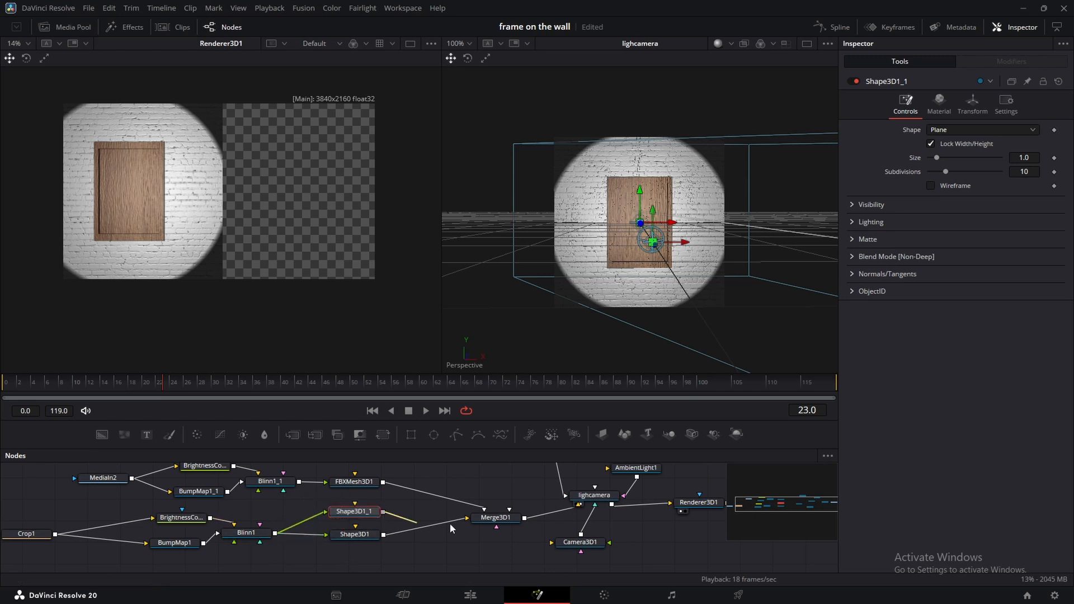
pyautogui.moveTo(450, 528); pyautogui.dragTo(470, 518)
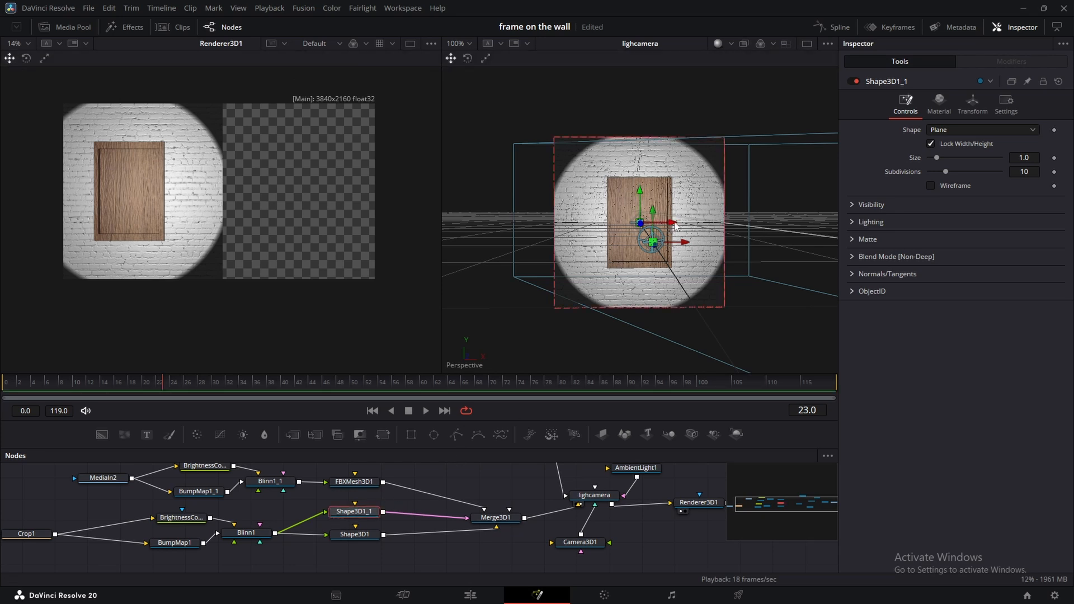
# Move the duplicated wall plane along the X axis to sit beside the first, extending the brick wall.
pyautogui.moveTo(674, 222); pyautogui.dragTo(761, 224)
pyautogui.moveTo(651, 271); pyautogui.dragTo(405, 325)
pyautogui.scroll(-3, 629, 247)
pyautogui.moveTo(731, 241); pyautogui.dragTo(678, 241)
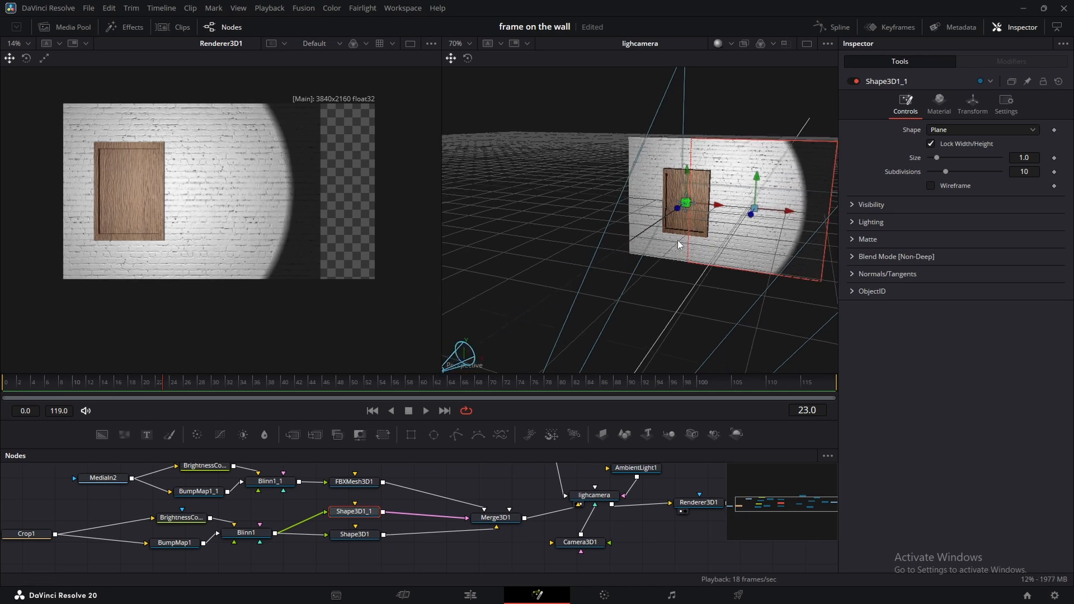
# Move the Shape3D1_1 wall copy along X to about 0.99 to widen the brick wall and close the gap in the render.
pyautogui.scroll(5, 726, 226)
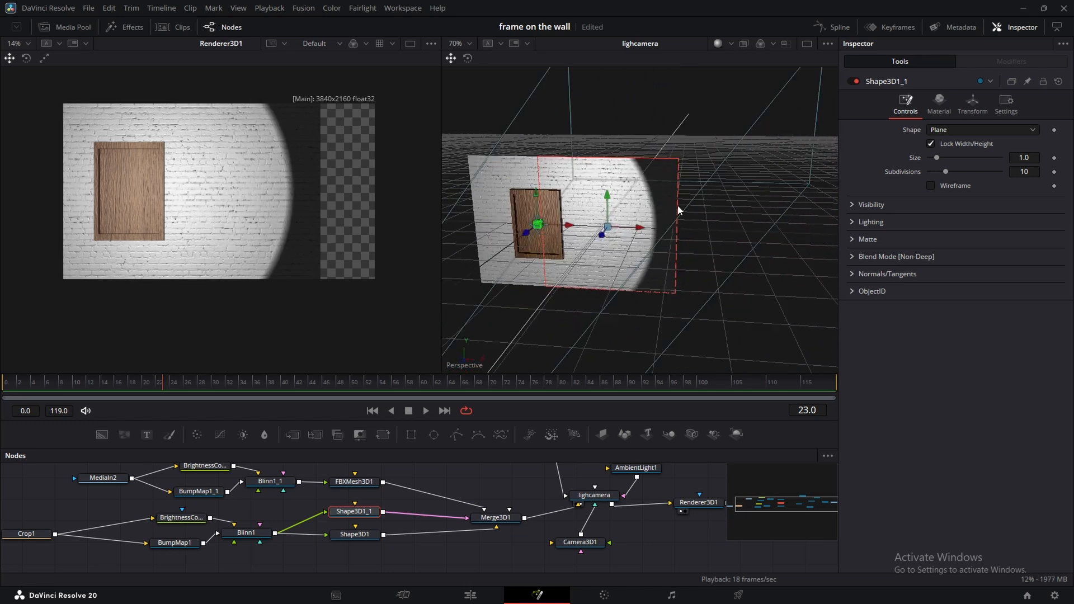
pyautogui.moveTo(576, 188); pyautogui.dragTo(626, 238)
pyautogui.moveTo(633, 304); pyautogui.dragTo(764, 336)
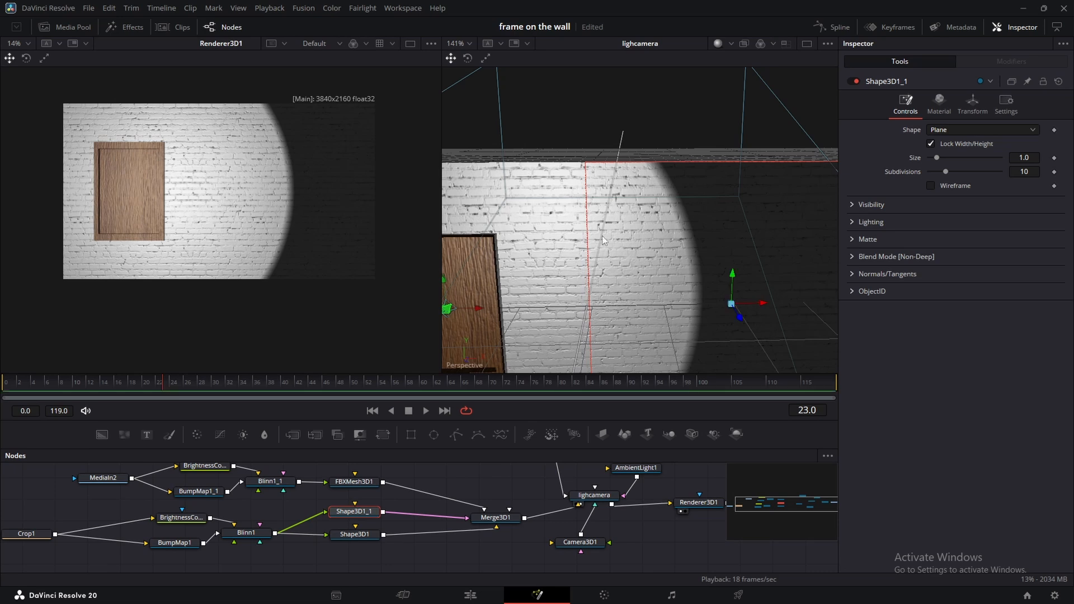
pyautogui.scroll(5, 582, 222)
pyautogui.scroll(-3, 582, 222)
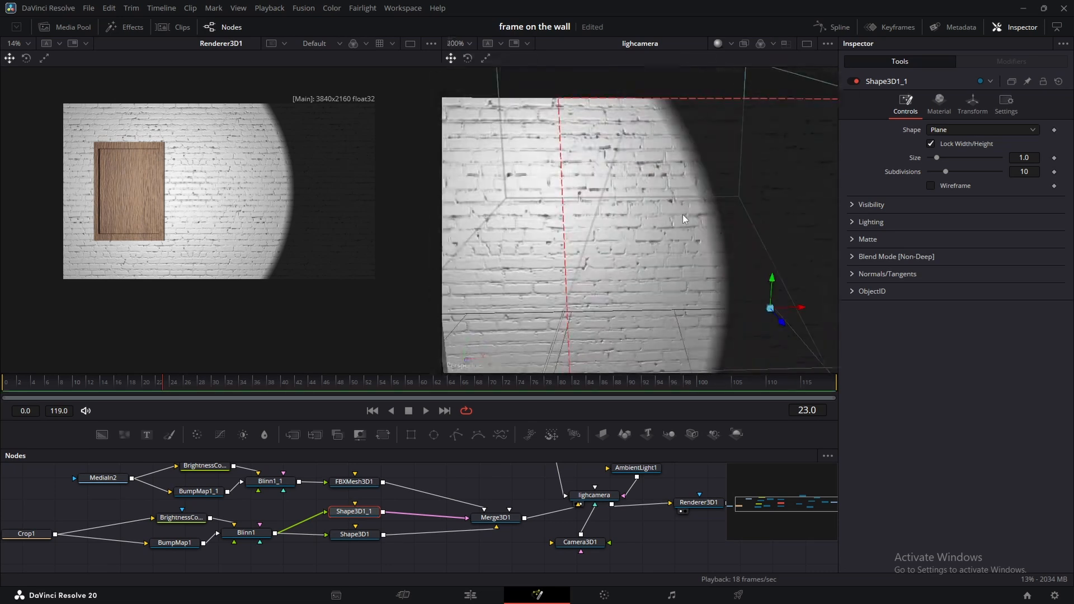
pyautogui.moveTo(683, 220); pyautogui.dragTo(752, 287)
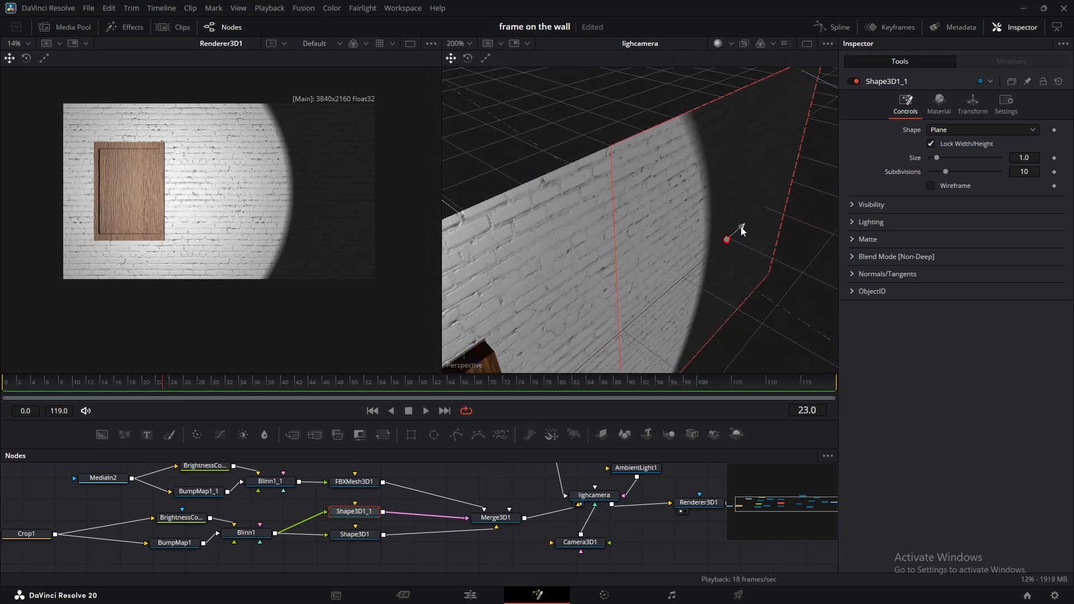
# Set Shape3D1_1's Z translation to 0.0001 and inspect the seam where the two wall planes overlap.
pyautogui.click(973, 102)
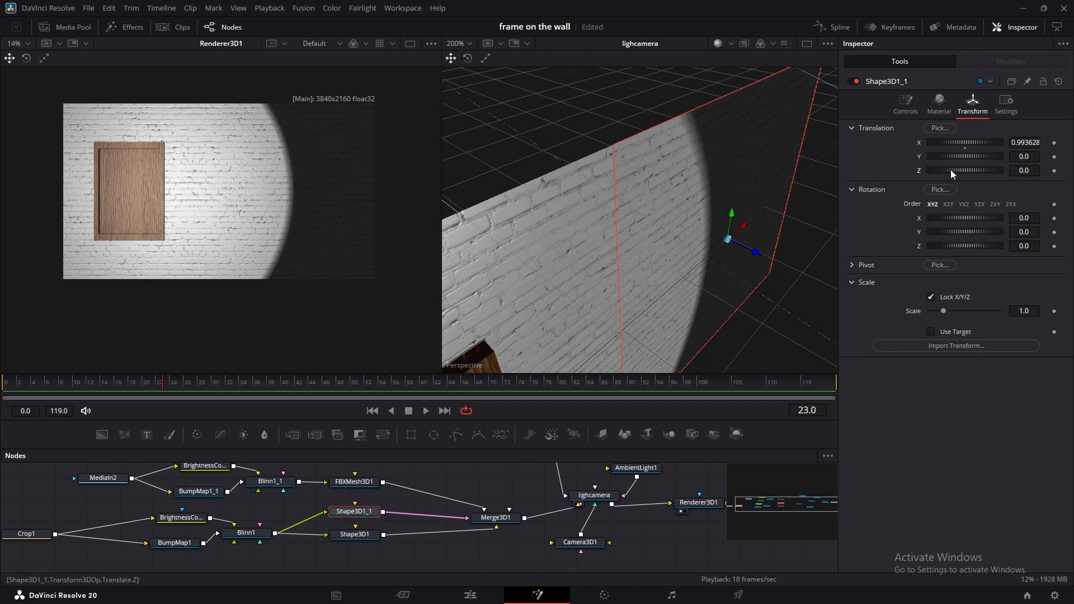
pyautogui.moveTo(951, 169); pyautogui.dragTo(950, 167)
pyautogui.press('Return')
pyautogui.press('Tab')
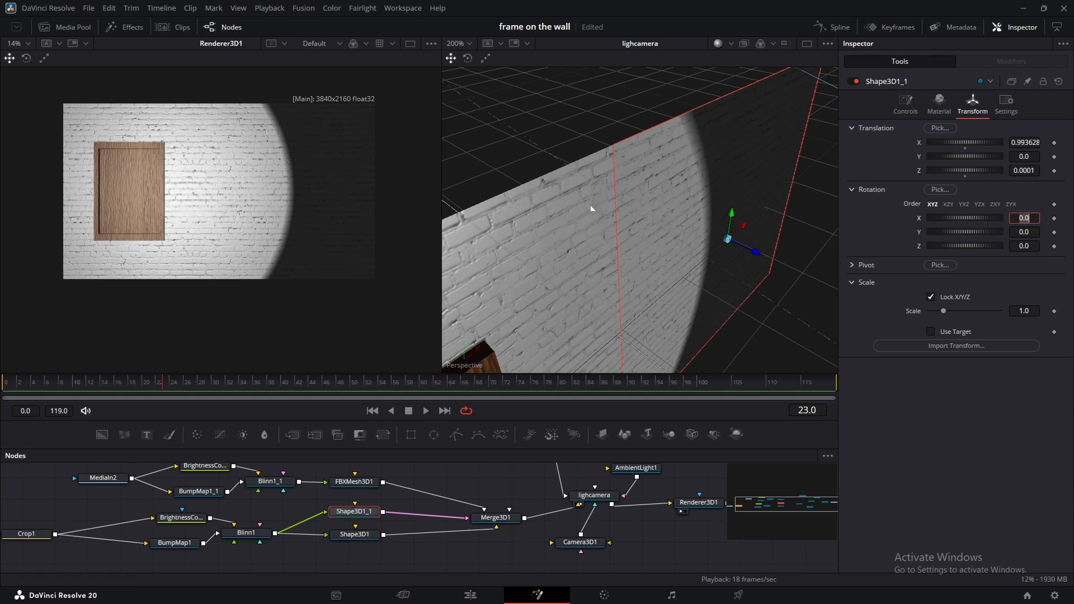
pyautogui.scroll(5, 590, 205)
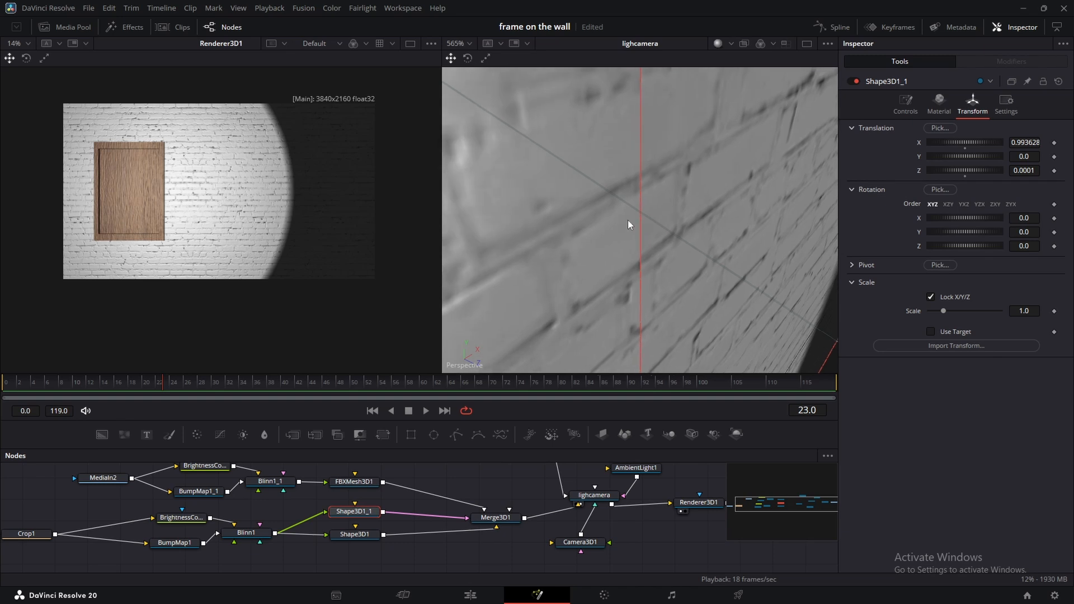
pyautogui.scroll(-5, 628, 220)
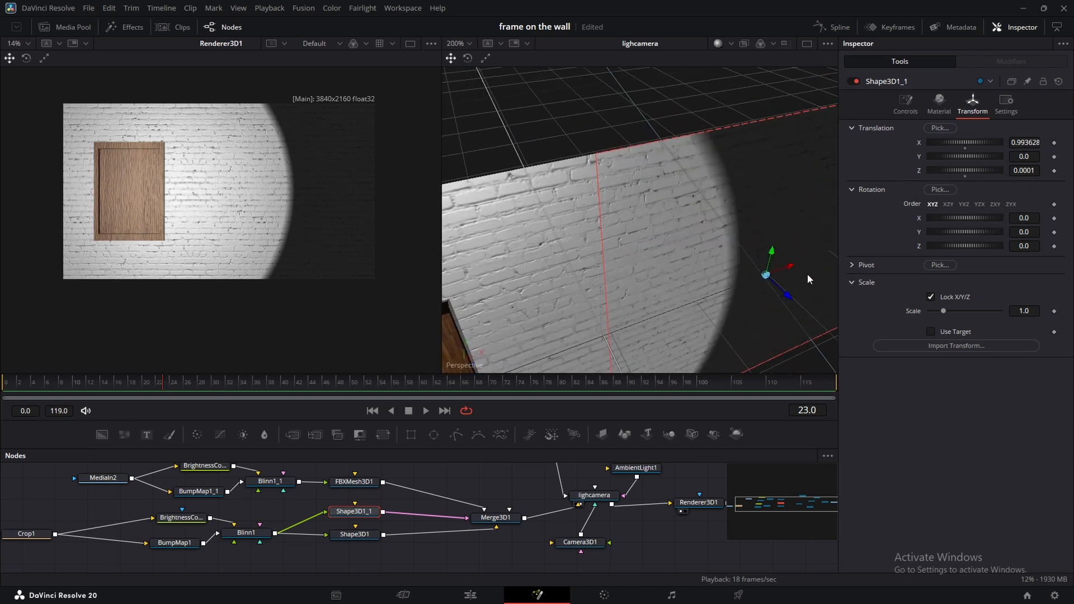
# Move the FBXMesh3D1 picture frame along X towards the middle of the widened wall and delete the existing Camera3D1.
pyautogui.moveTo(785, 271); pyautogui.dragTo(765, 289)
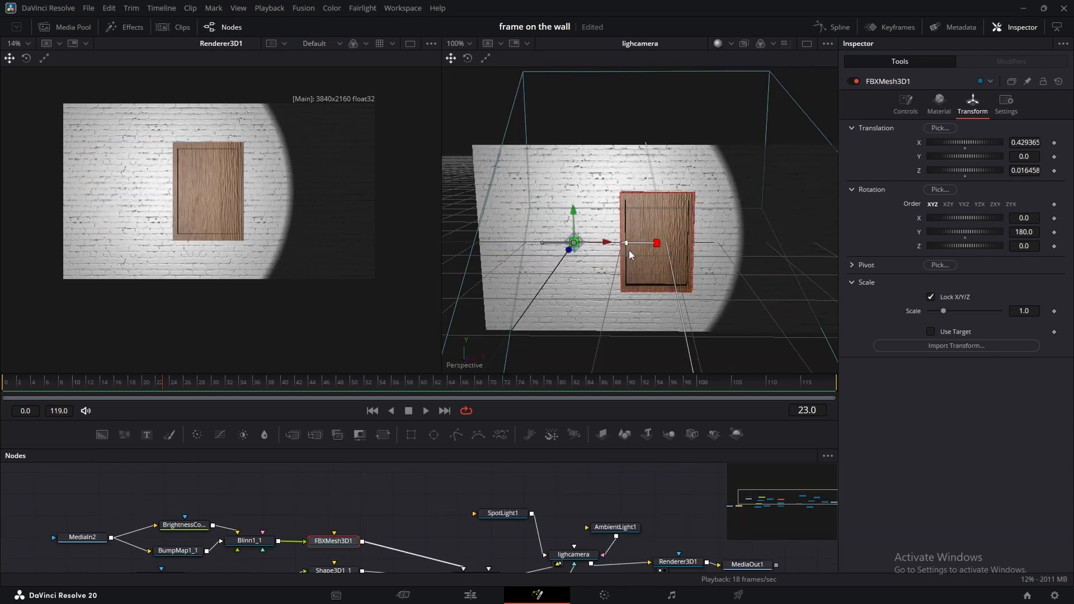
pyautogui.moveTo(628, 250); pyautogui.dragTo(633, 254)
pyautogui.moveTo(749, 254); pyautogui.dragTo(707, 245)
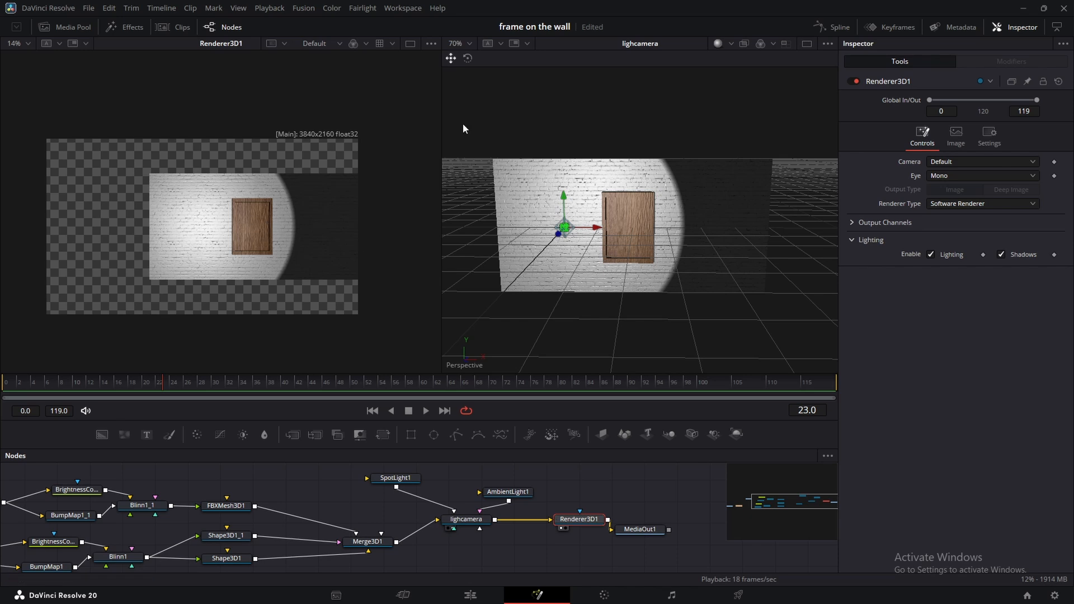
pyautogui.click(746, 265)
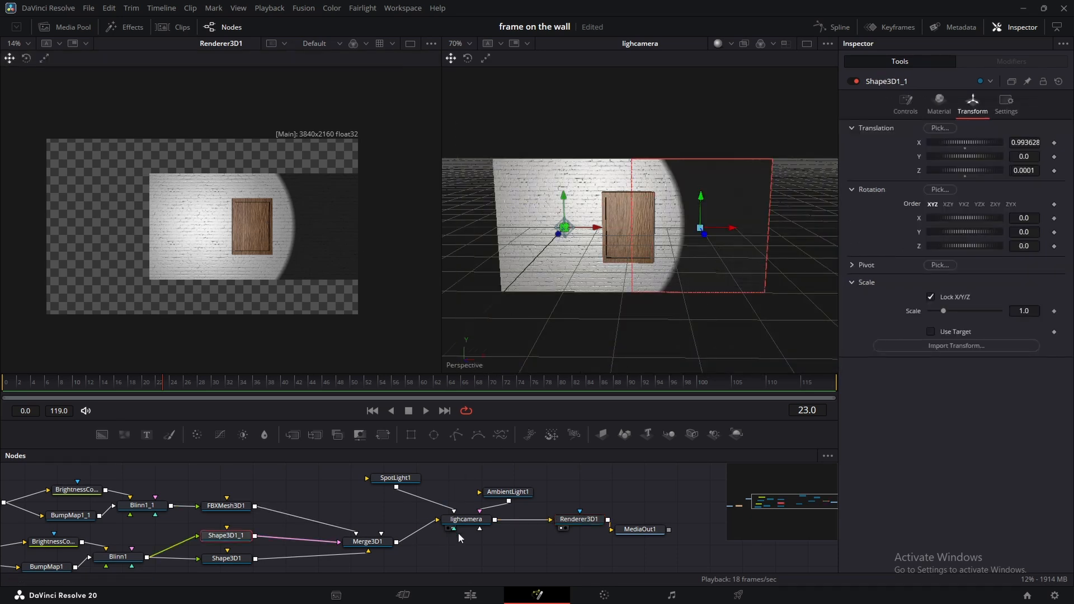
pyautogui.click(466, 519)
pyautogui.moveTo(585, 228); pyautogui.dragTo(649, 253)
pyautogui.scroll(4, 564, 225)
pyautogui.scroll(-2, 565, 226)
pyautogui.hotkey('ctrl', 'z')
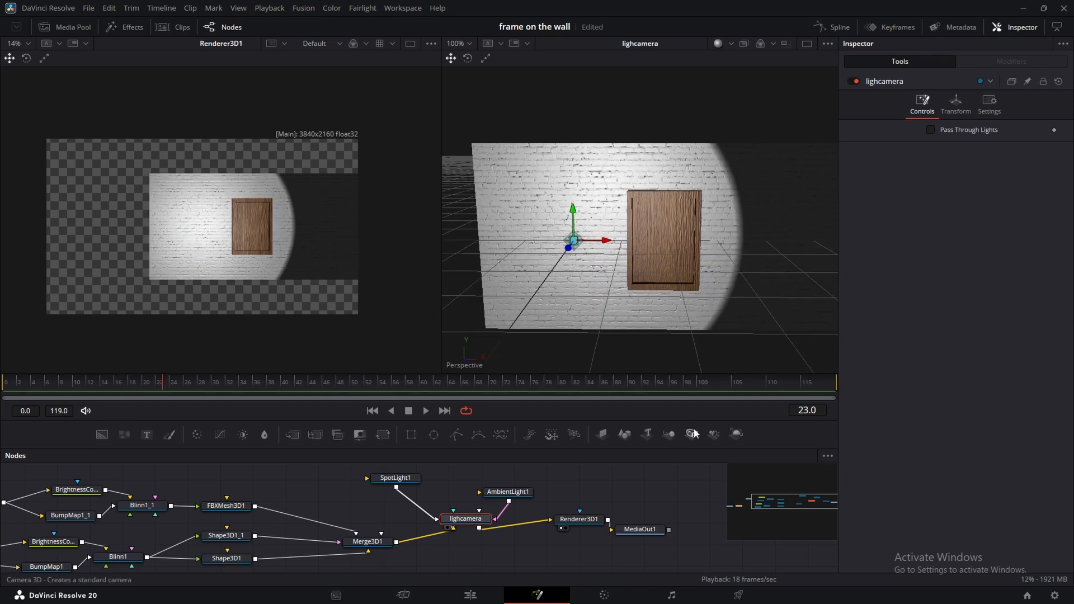
# Add a Camera3D node, connect it to the lighcamera merge and check where the camera sits relative to the wall.
pyautogui.moveTo(646, 493); pyautogui.dragTo(442, 560)
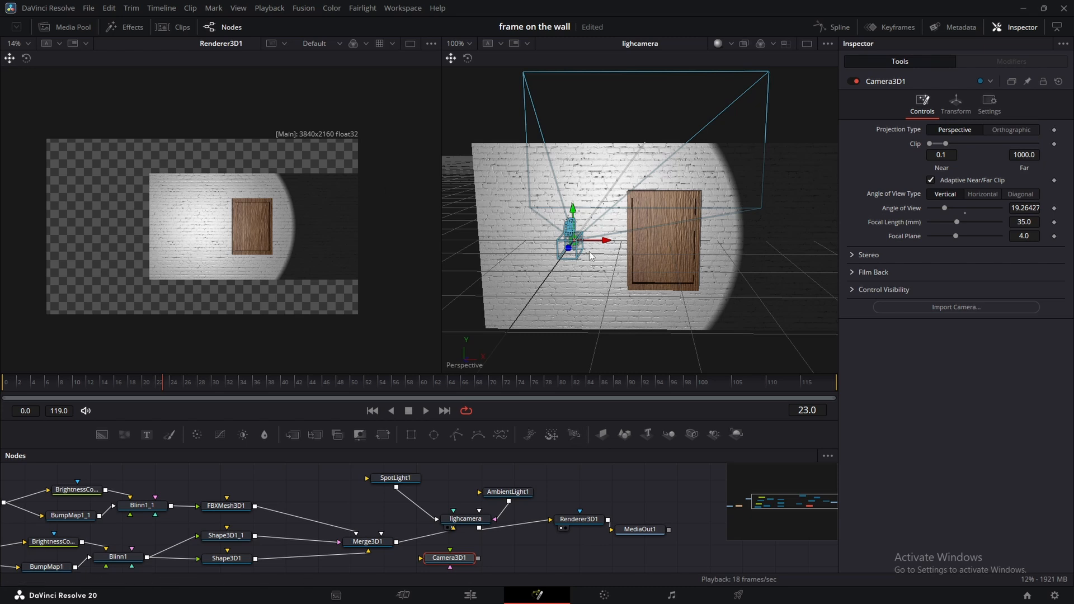
pyautogui.moveTo(478, 559); pyautogui.dragTo(469, 519)
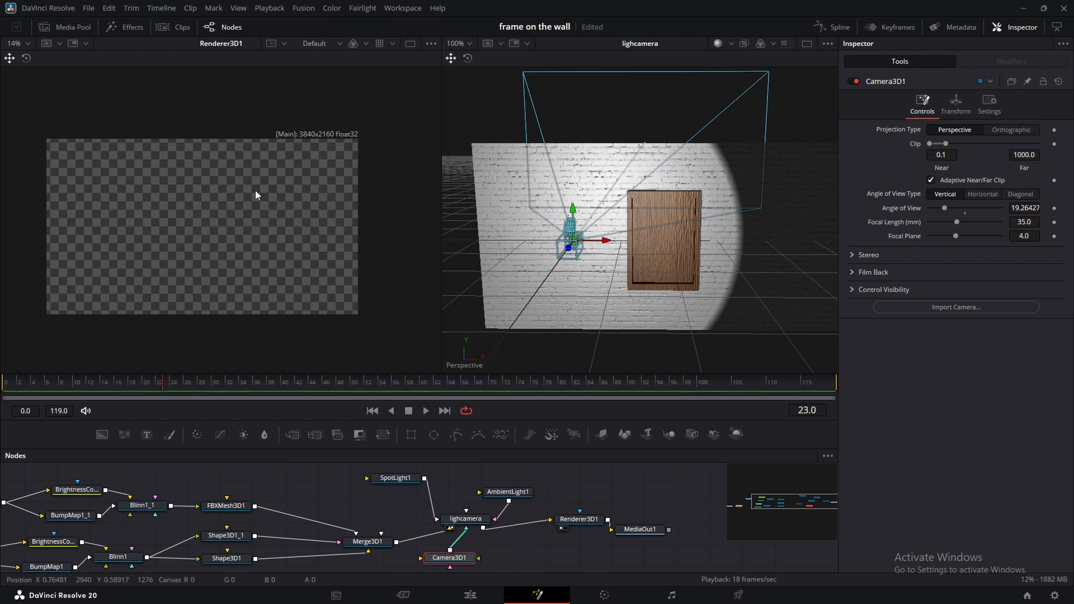
pyautogui.moveTo(502, 206); pyautogui.dragTo(681, 280)
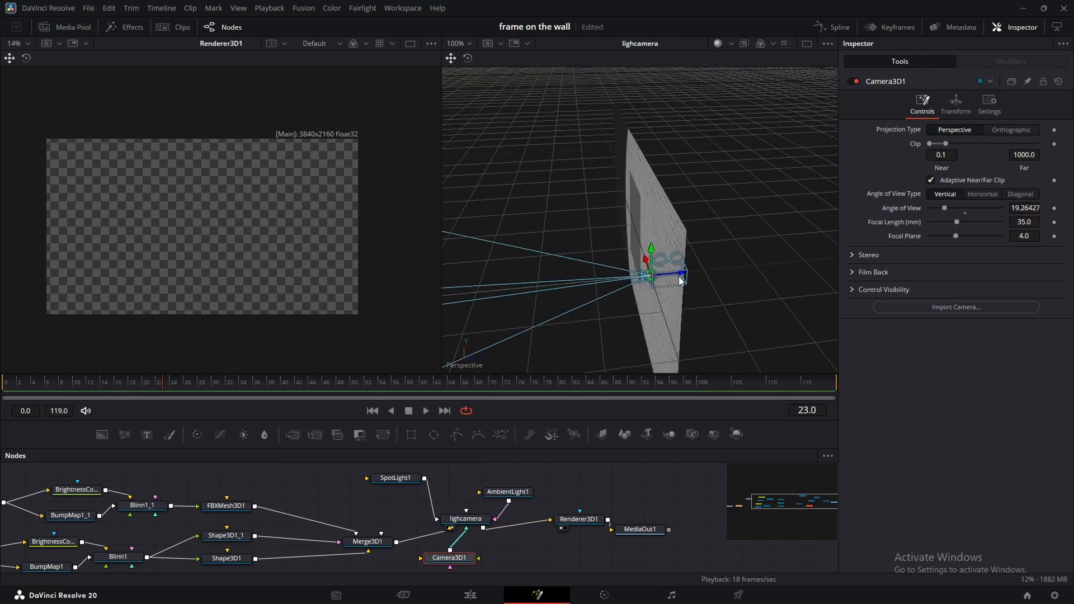
pyautogui.moveTo(563, 283); pyautogui.dragTo(589, 185)
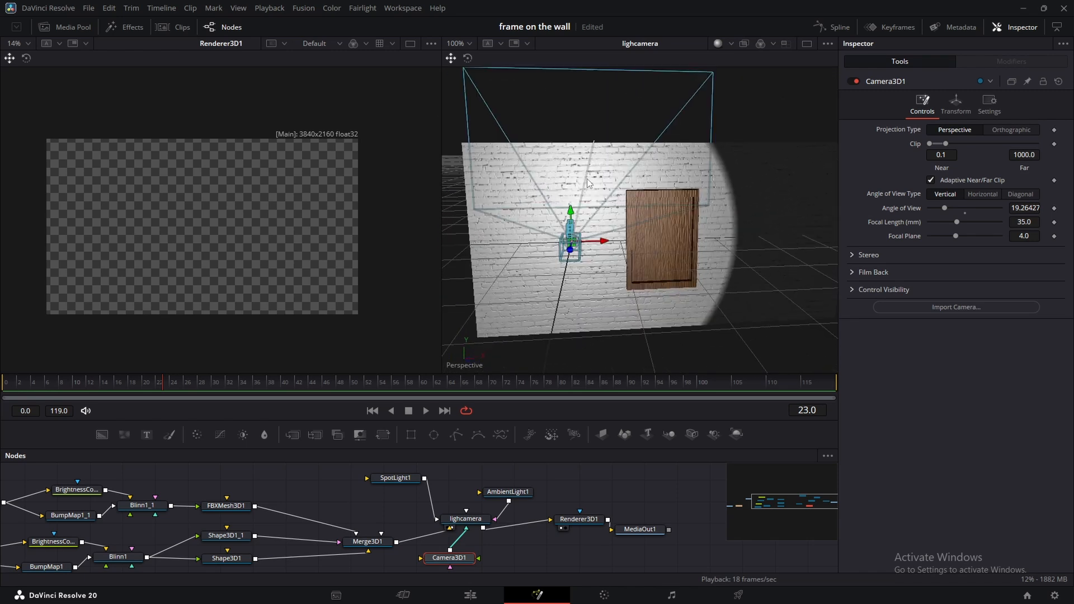
# Set Renderer3D1's camera to Camera3D1.
pyautogui.click(573, 522)
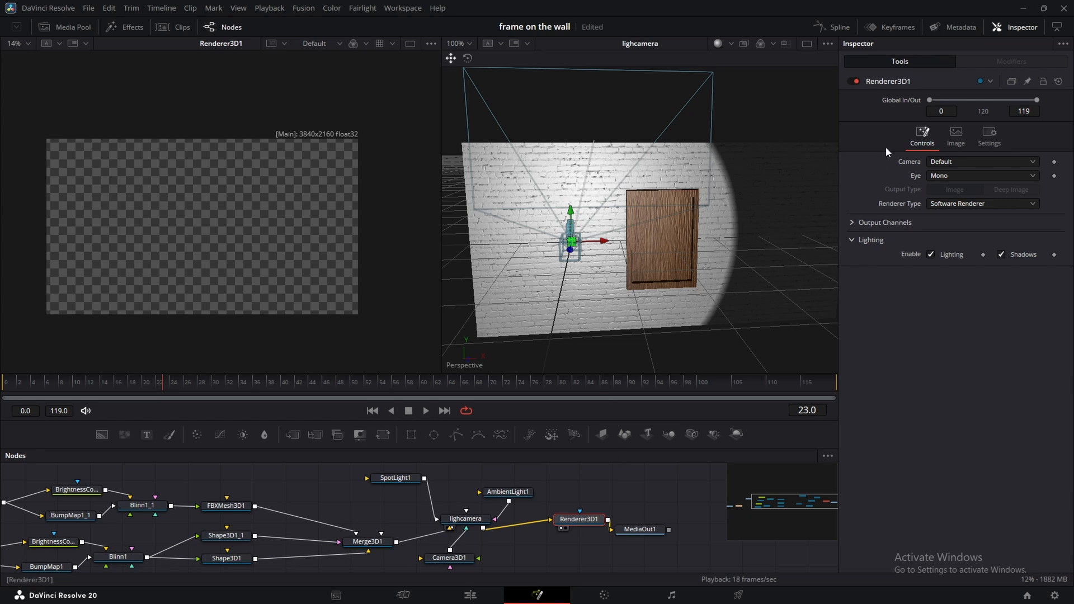
pyautogui.click(945, 163)
pyautogui.click(945, 178)
pyautogui.moveTo(583, 521); pyautogui.dragTo(583, 517)
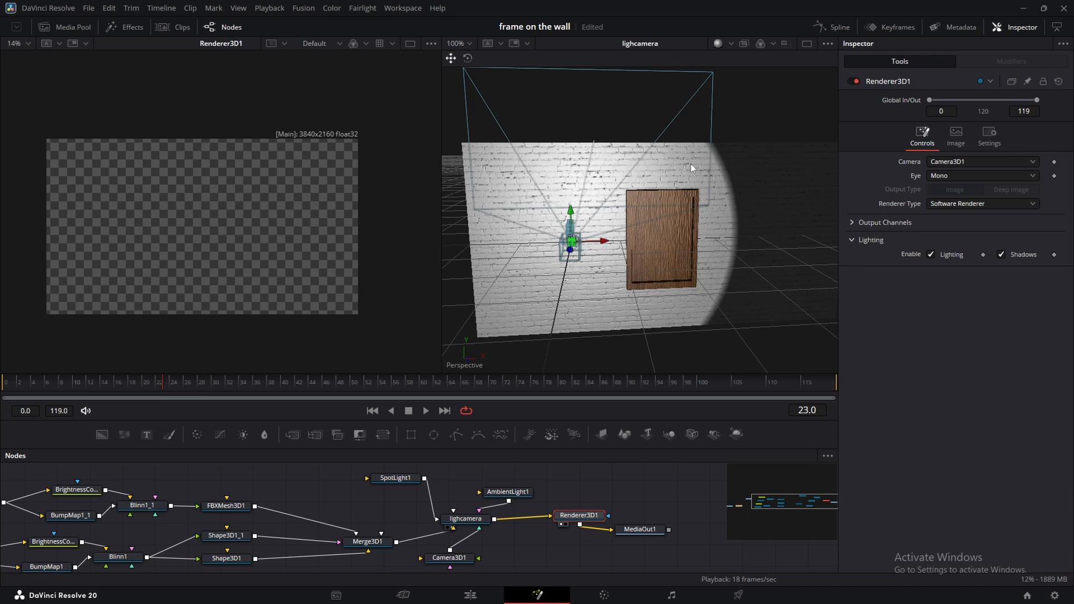
pyautogui.click(962, 163)
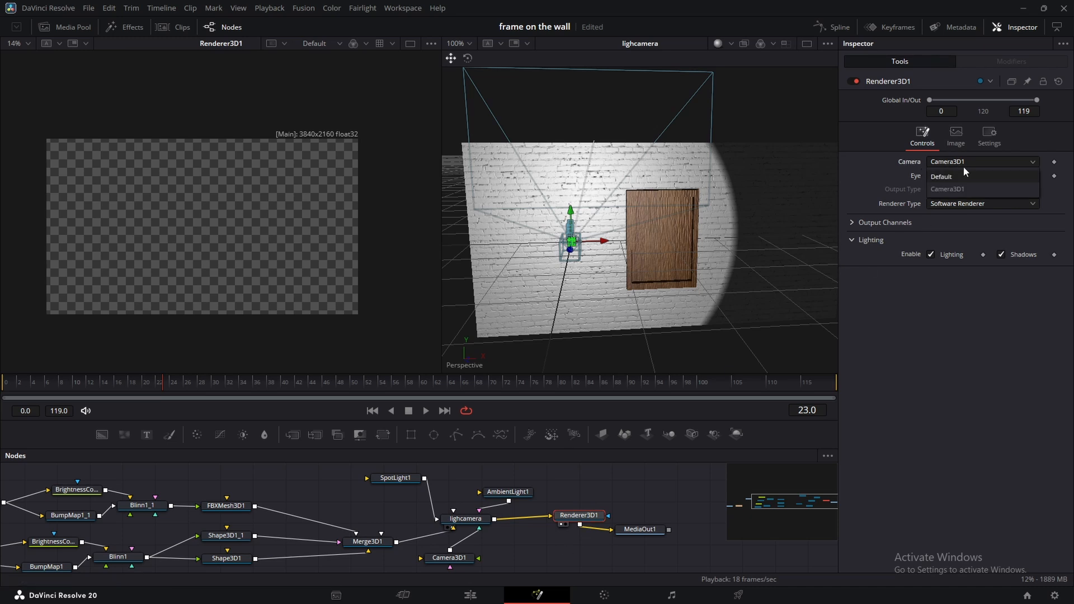
pyautogui.click(957, 189)
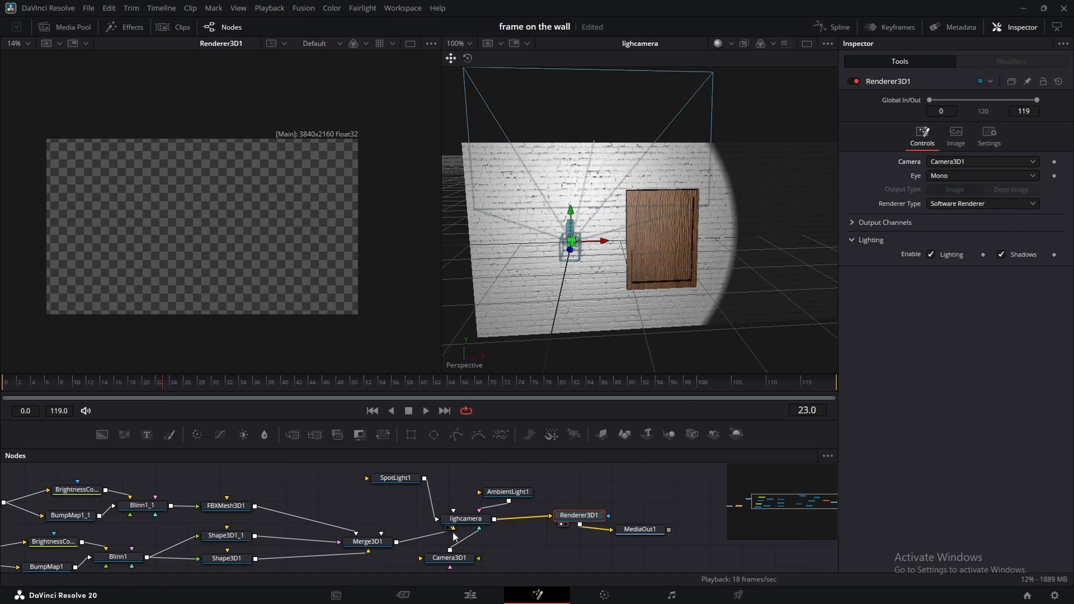
# Move Camera3D1 back from the wall and sideways along X until the whole picture frame is in the render.
pyautogui.moveTo(604, 330); pyautogui.dragTo(611, 370)
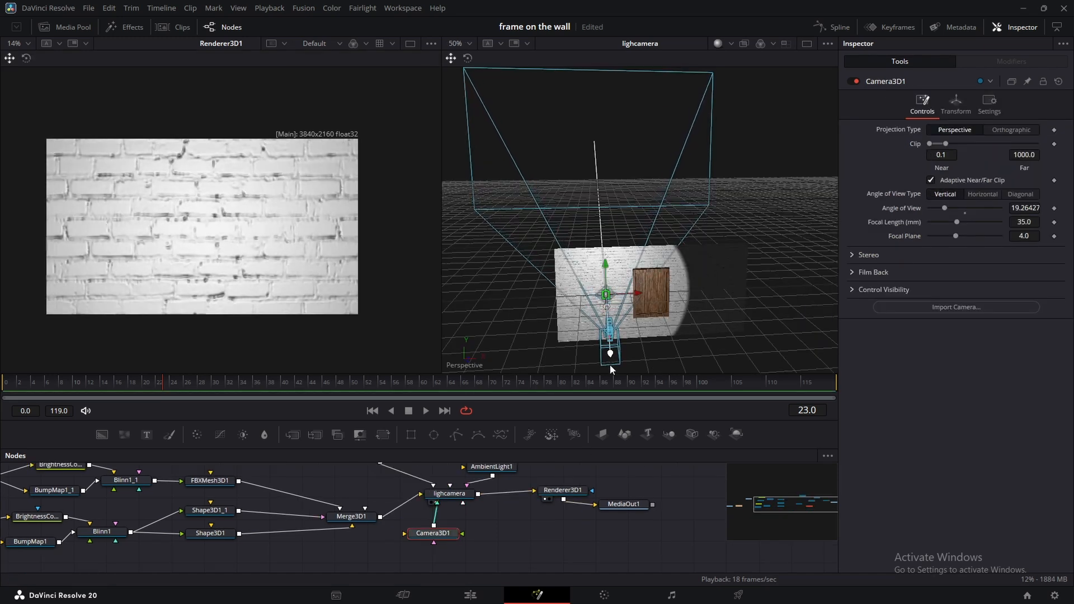
pyautogui.scroll(-3, 674, 248)
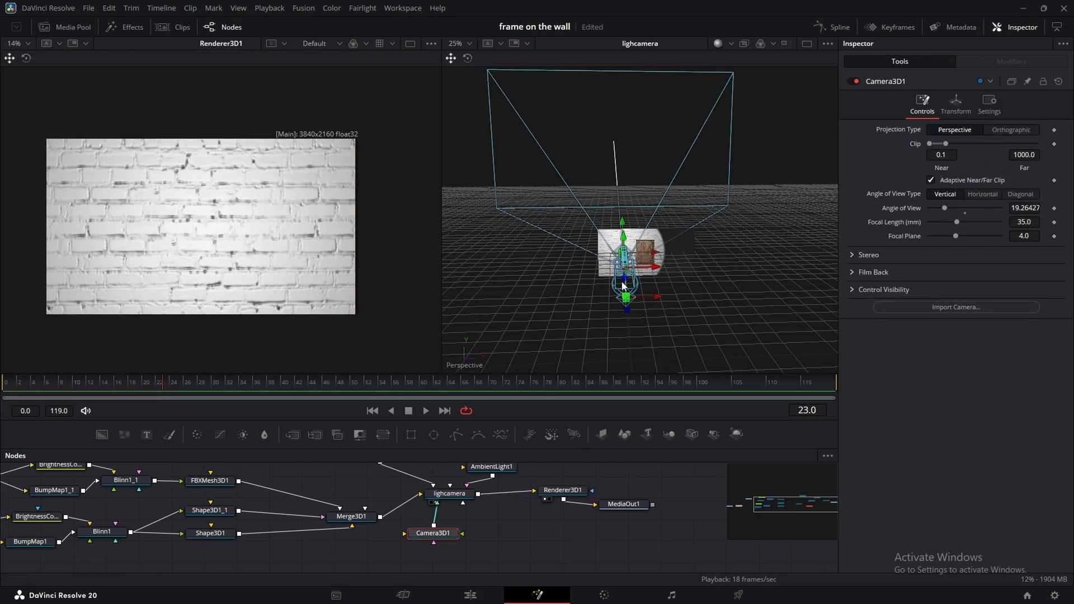
pyautogui.moveTo(625, 284); pyautogui.dragTo(662, 328)
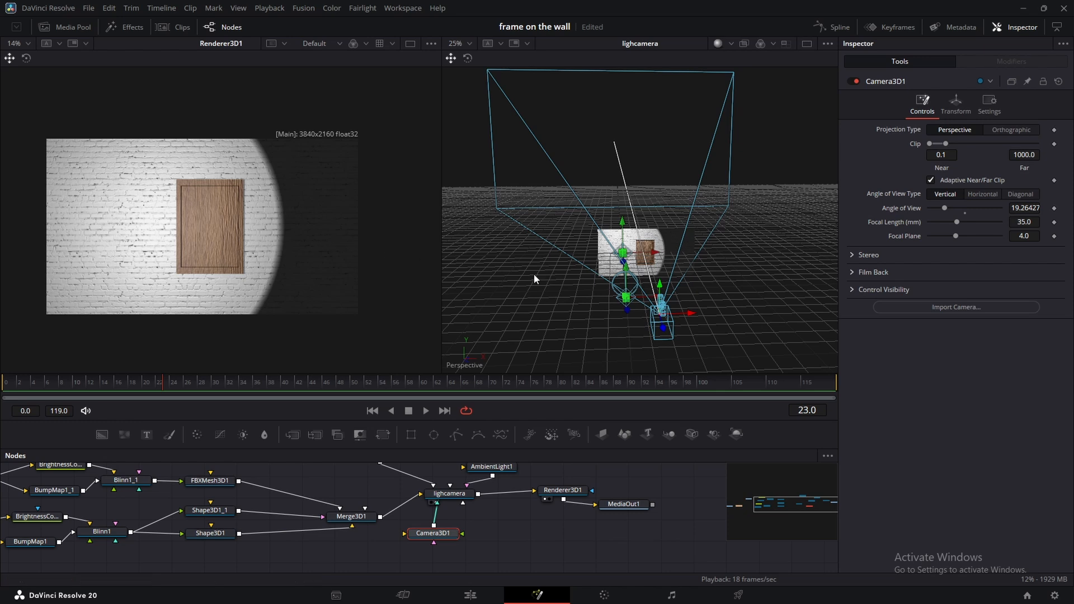
# Move SpotLight1 along X to about 0.46 so its light circle is centred on the picture frame.
pyautogui.moveTo(541, 294); pyautogui.dragTo(588, 297)
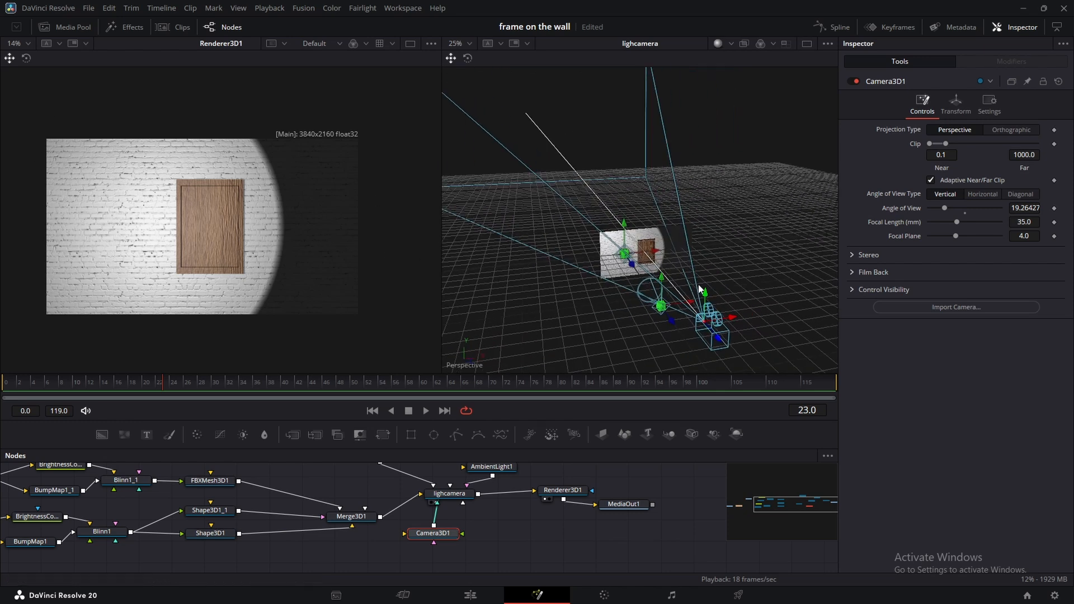
pyautogui.moveTo(698, 284); pyautogui.dragTo(715, 240)
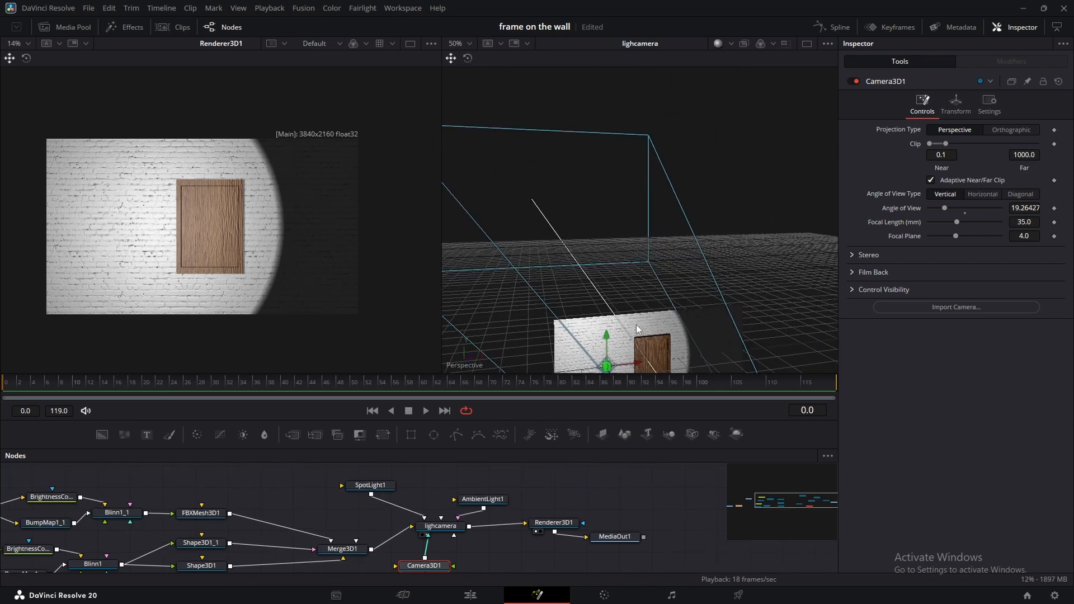
pyautogui.moveTo(635, 324); pyautogui.dragTo(594, 259)
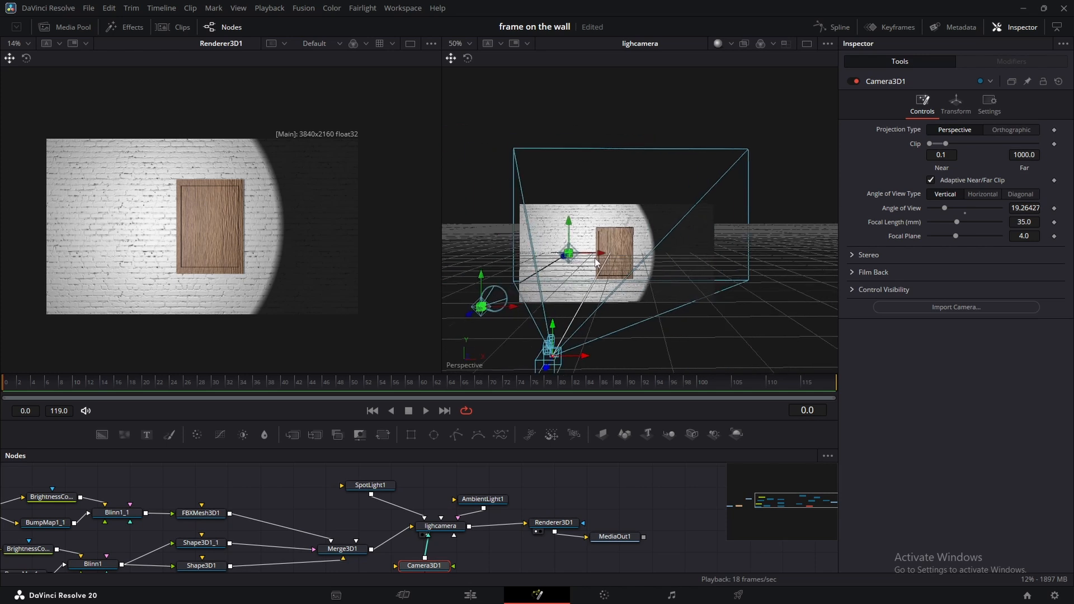
pyautogui.moveTo(513, 306); pyautogui.dragTo(646, 285)
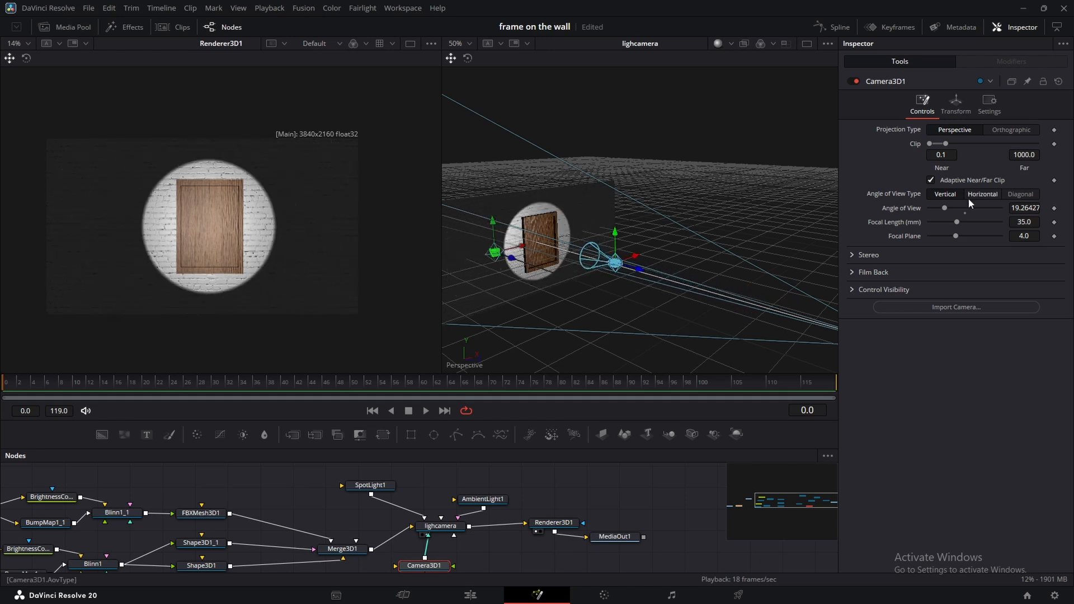
# Rotate SpotLight1 to -90 degrees on the X axis so it points straight down.
pyautogui.click(375, 488)
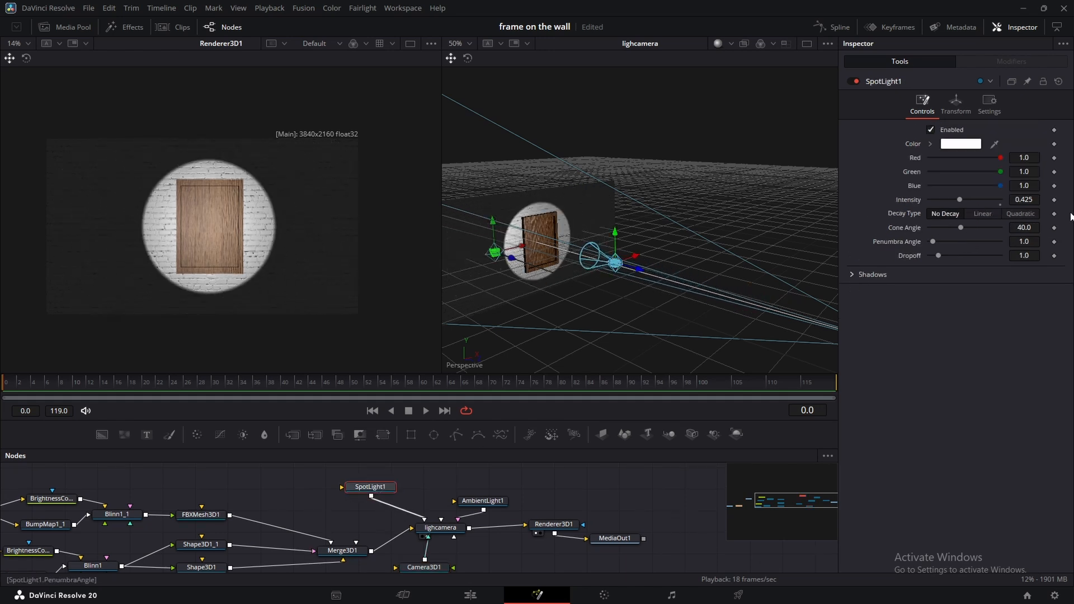
pyautogui.click(956, 103)
pyautogui.moveTo(1006, 224); pyautogui.dragTo(976, 220)
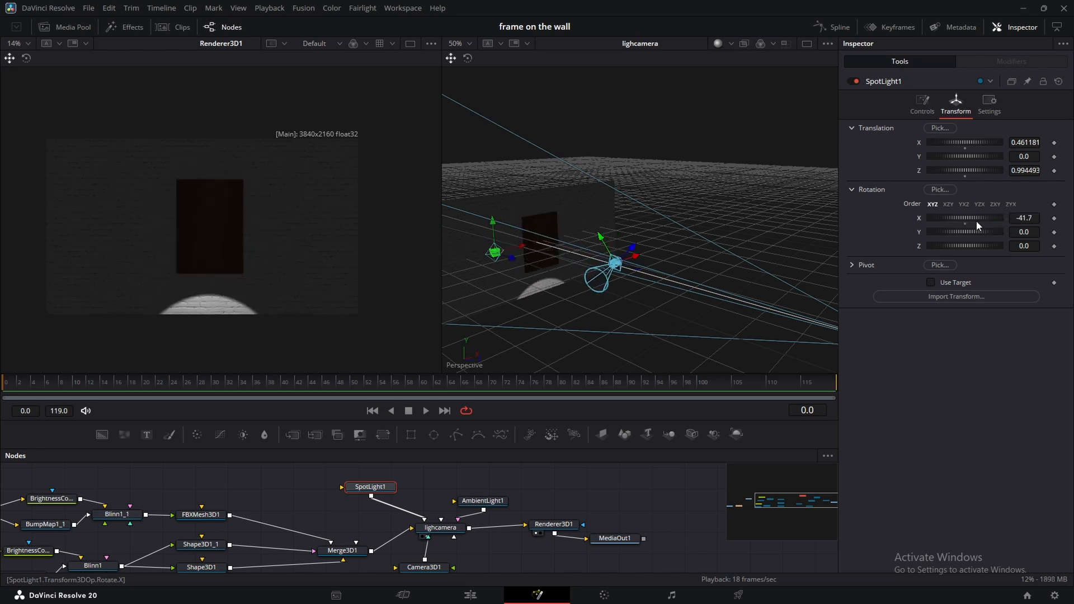
pyautogui.click(1027, 219)
pyautogui.press('BackSpace')
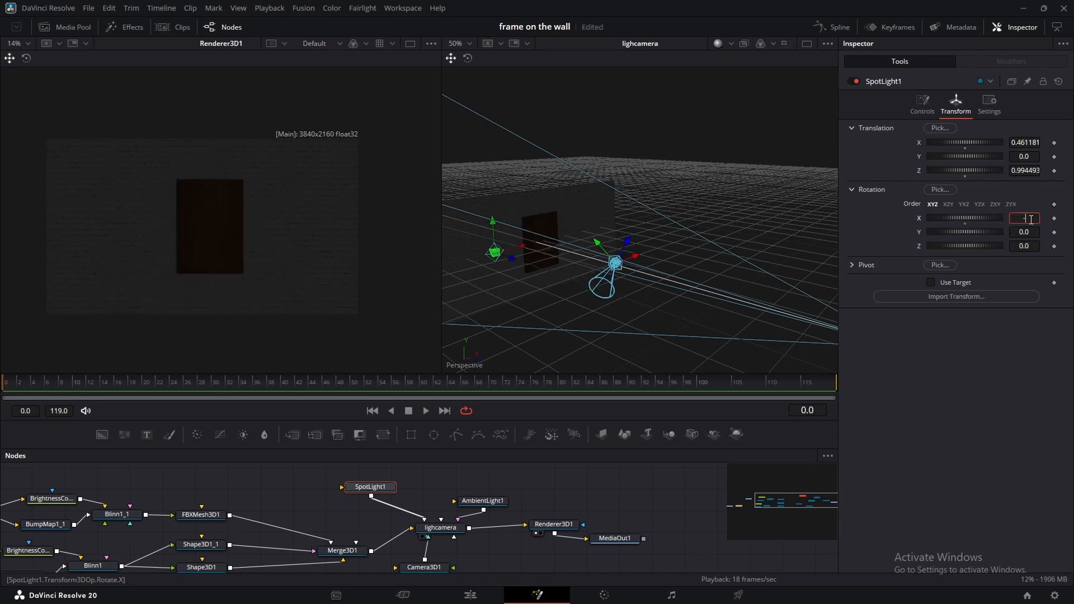
pyautogui.write('-90')
pyautogui.press('Tab')
# Position SpotLight1 above the frame at about Y 0.92 and Z 0.16, and reset its intensity to the default.
pyautogui.moveTo(618, 240); pyautogui.dragTo(696, 227)
pyautogui.click(922, 104)
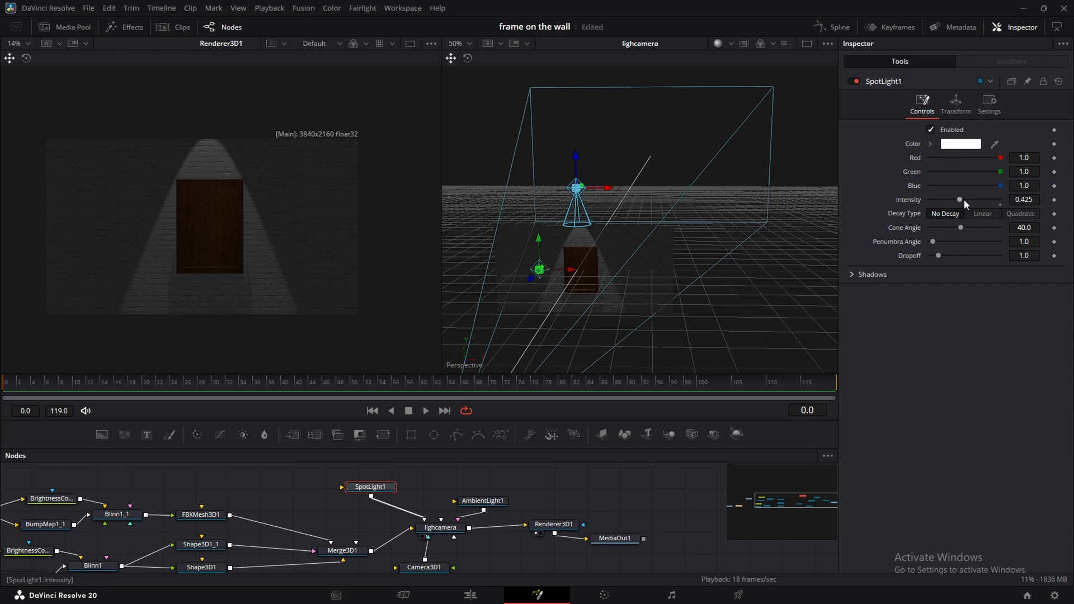
pyautogui.doubleClick(908, 199)
# Move SpotLight1 slightly farther from the wall to about Z 0.18 and delete AmbientLight1 from the scene.
pyautogui.click(949, 111)
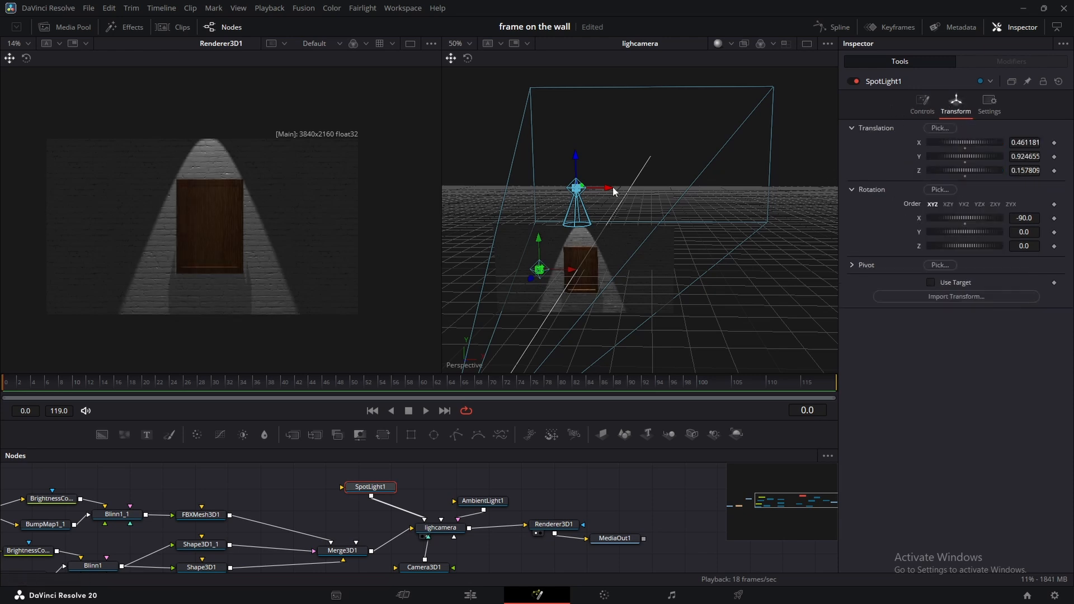
pyautogui.scroll(5, 612, 187)
pyautogui.moveTo(588, 216); pyautogui.dragTo(599, 141)
pyautogui.moveTo(662, 186); pyautogui.dragTo(555, 166)
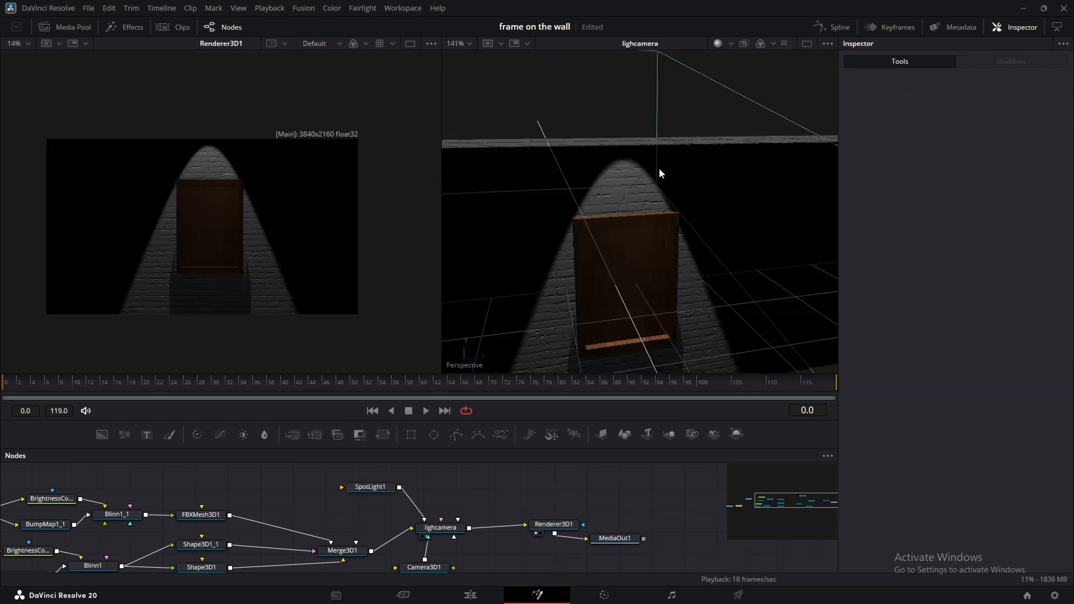
pyautogui.moveTo(659, 168); pyautogui.dragTo(632, 248)
# Tilt SpotLight1 towards the wall by setting its X rotation to -77.0 degrees.
pyautogui.click(370, 487)
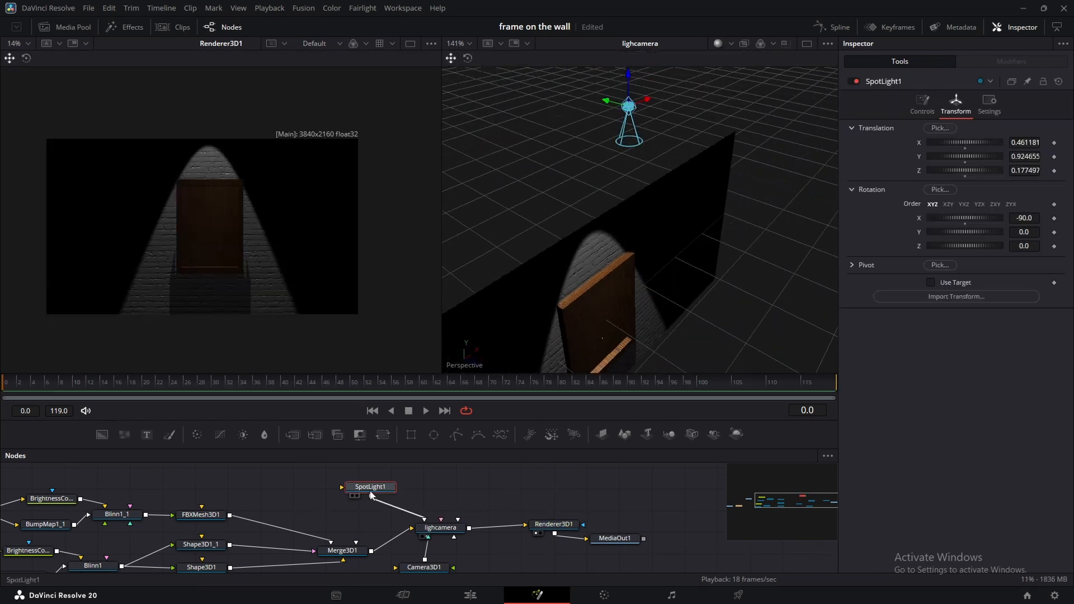
pyautogui.moveTo(964, 217); pyautogui.dragTo(967, 217)
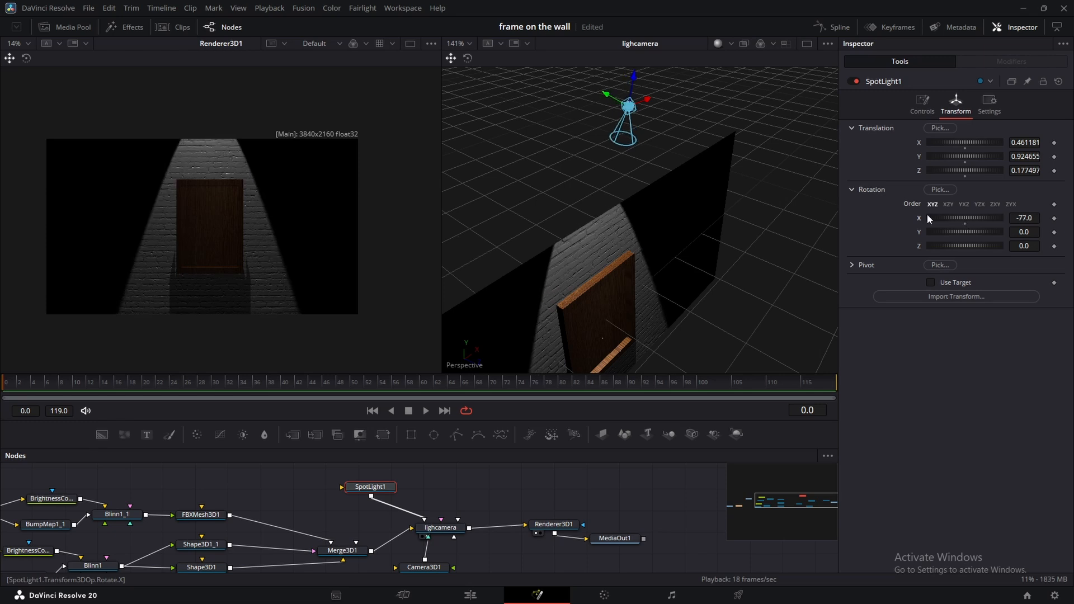
# Move SpotLight1 away from the wall to about Y 0.86 and Z 0.39, and set its X rotation to -69.2 degrees.
pyautogui.moveTo(613, 98); pyautogui.dragTo(678, 146)
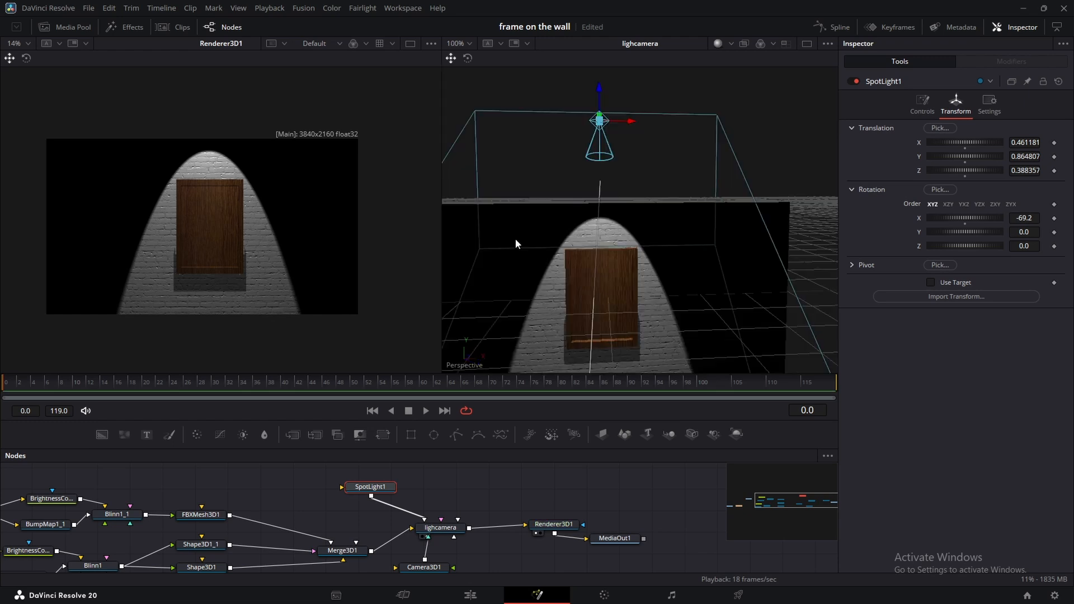
pyautogui.scroll(-3, 620, 249)
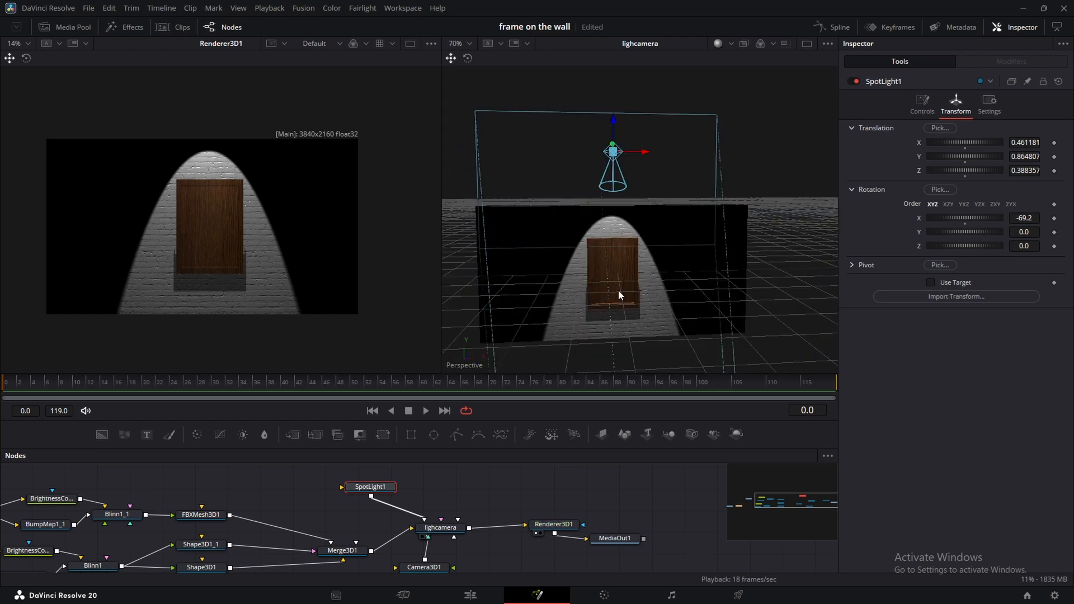
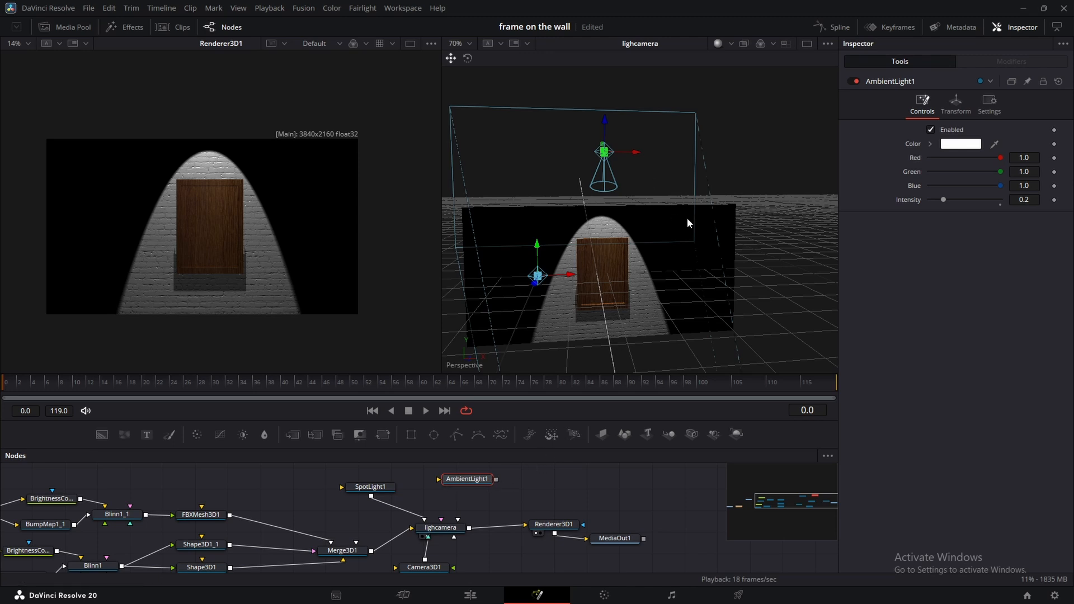
# Add an ambient light to the scene again and connect AmbientLight1 to the lighcamera merge.
pyautogui.scroll(5, 716, 263)
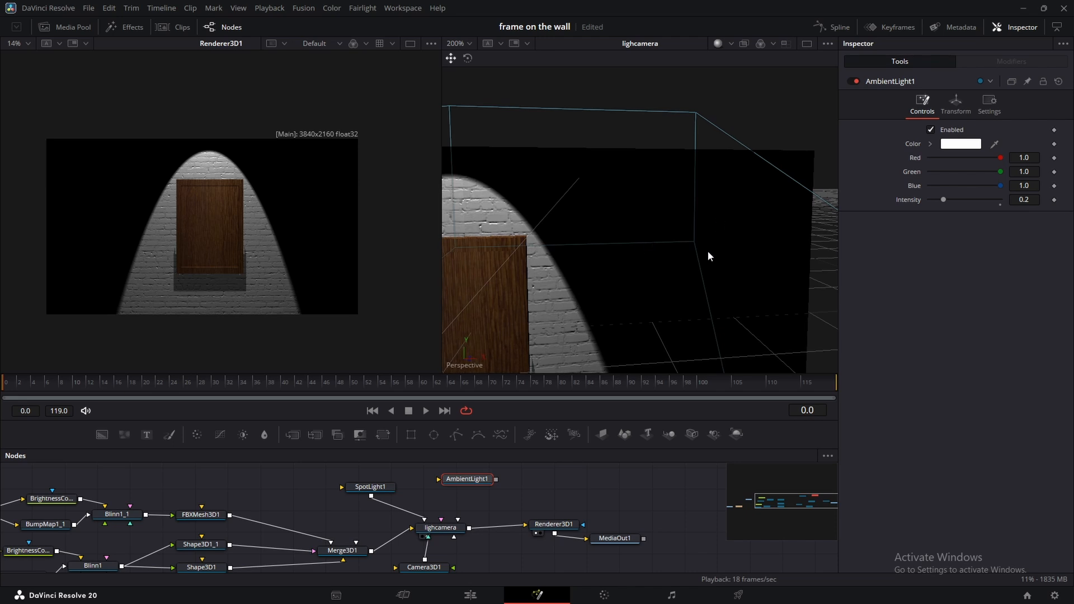
pyautogui.scroll(-4, 708, 256)
pyautogui.moveTo(496, 480); pyautogui.dragTo(459, 521)
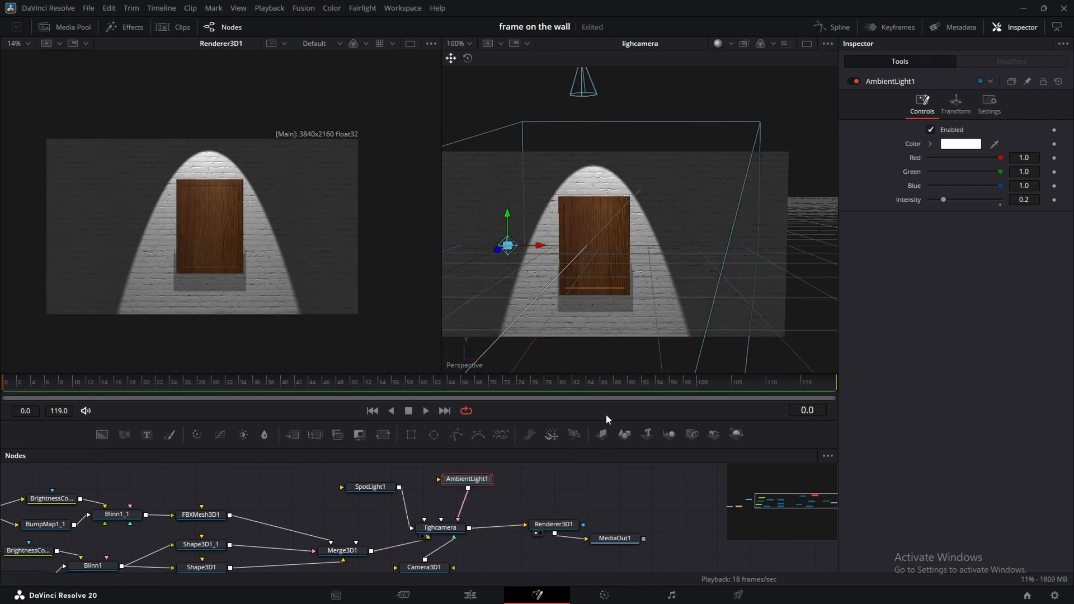
# Lower AmbientLight1's intensity to 0.157.
pyautogui.click(955, 105)
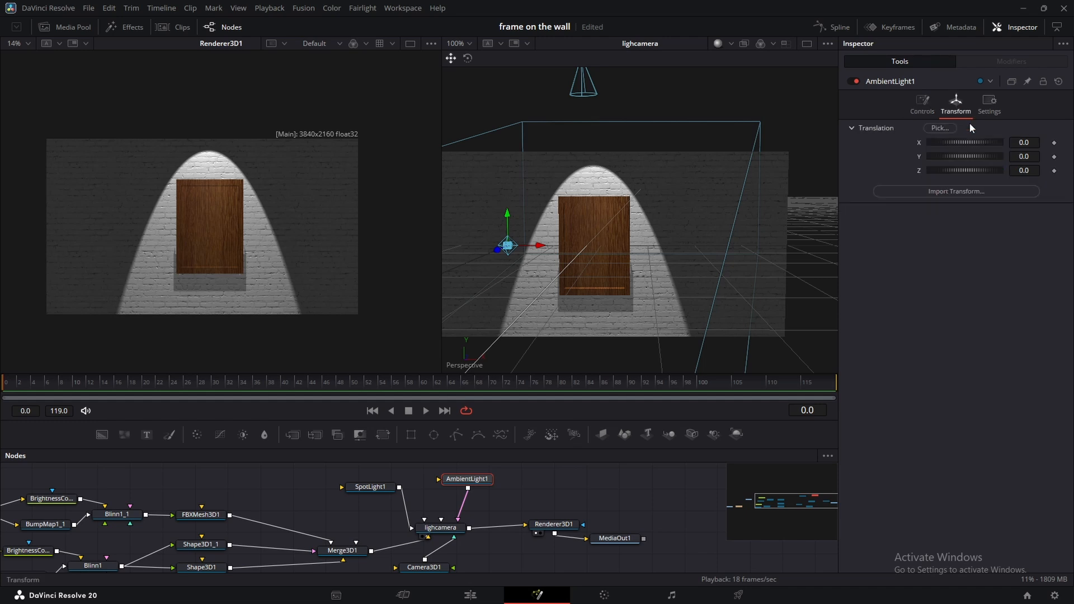
pyautogui.click(922, 105)
pyautogui.moveTo(943, 199); pyautogui.dragTo(940, 199)
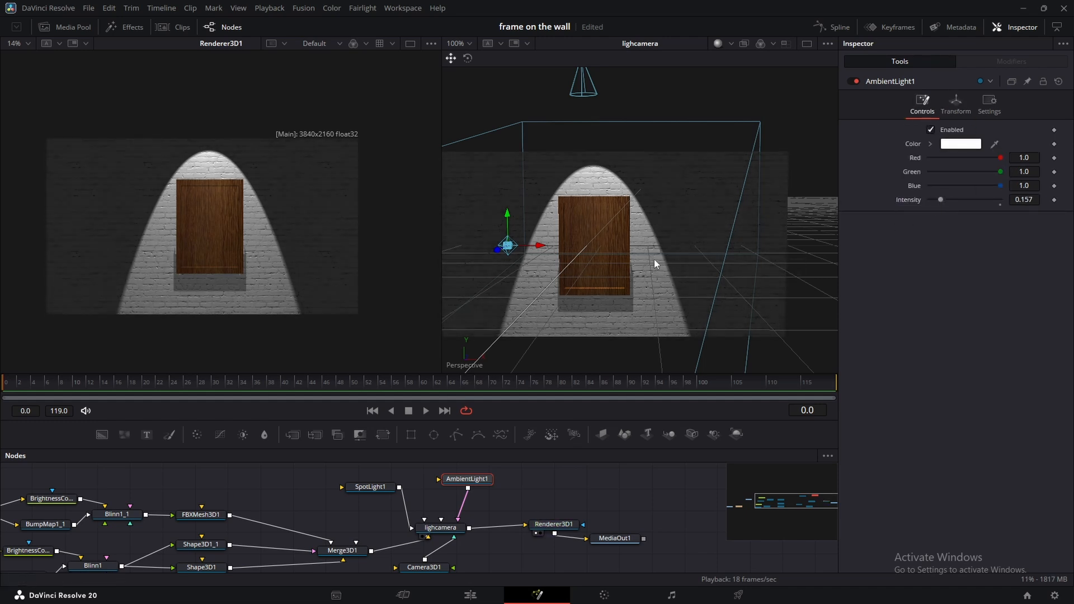
pyautogui.moveTo(653, 259); pyautogui.dragTo(621, 209)
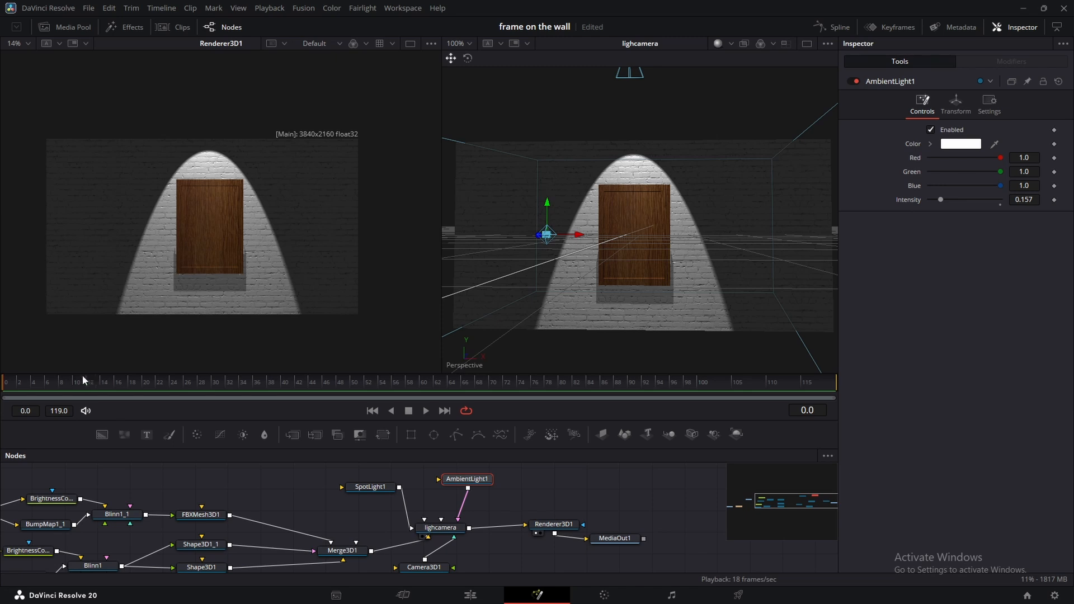
# Start animating SpotLight1's intensity with a keyframe of 0.0 on frame 0.
pyautogui.moveTo(60, 378); pyautogui.dragTo(0, 384)
pyautogui.moveTo(515, 502); pyautogui.dragTo(502, 492)
pyautogui.click(351, 482)
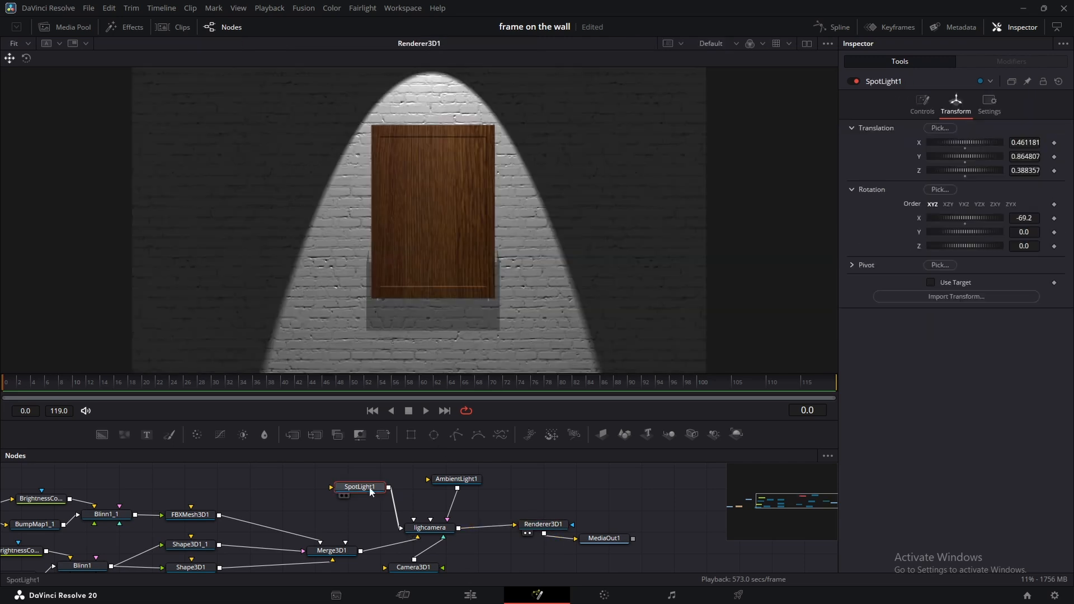
pyautogui.click(922, 110)
pyautogui.click(1054, 200)
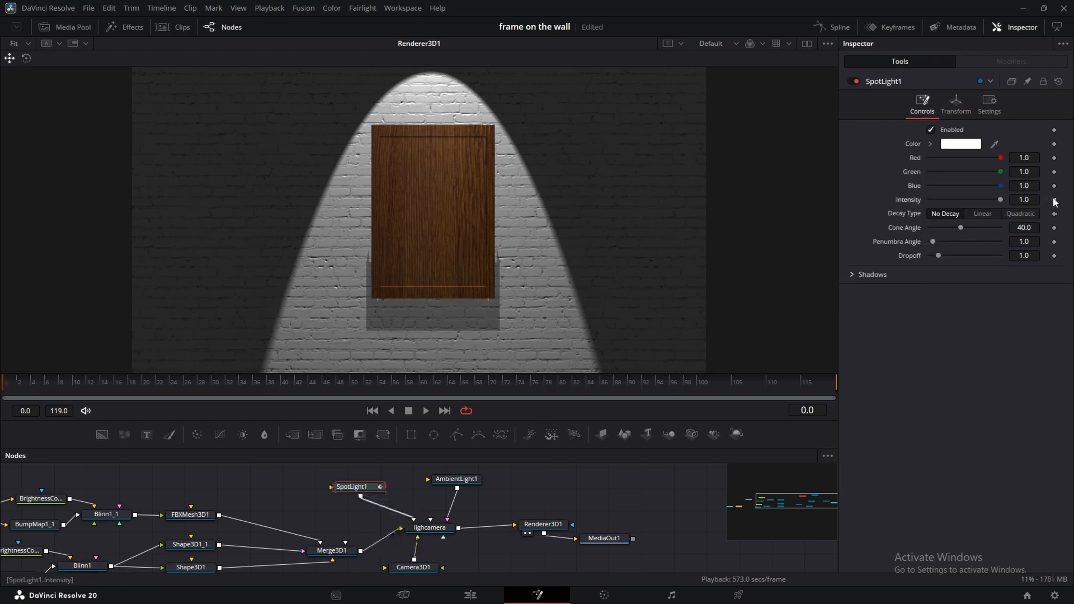
pyautogui.moveTo(1000, 199); pyautogui.dragTo(756, 199)
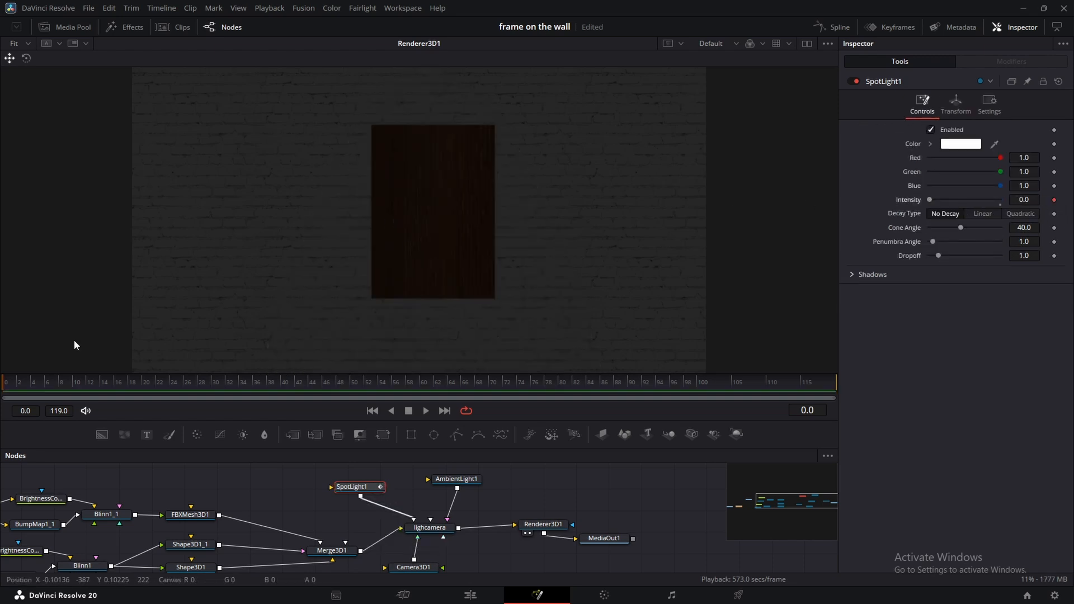
# Keyframe SpotLight1's intensity at 1.0 on frame 4, 0.0 on frame 7 and 0.598 on frame 11.
pyautogui.doubleClick(934, 200)
pyautogui.click(39, 384)
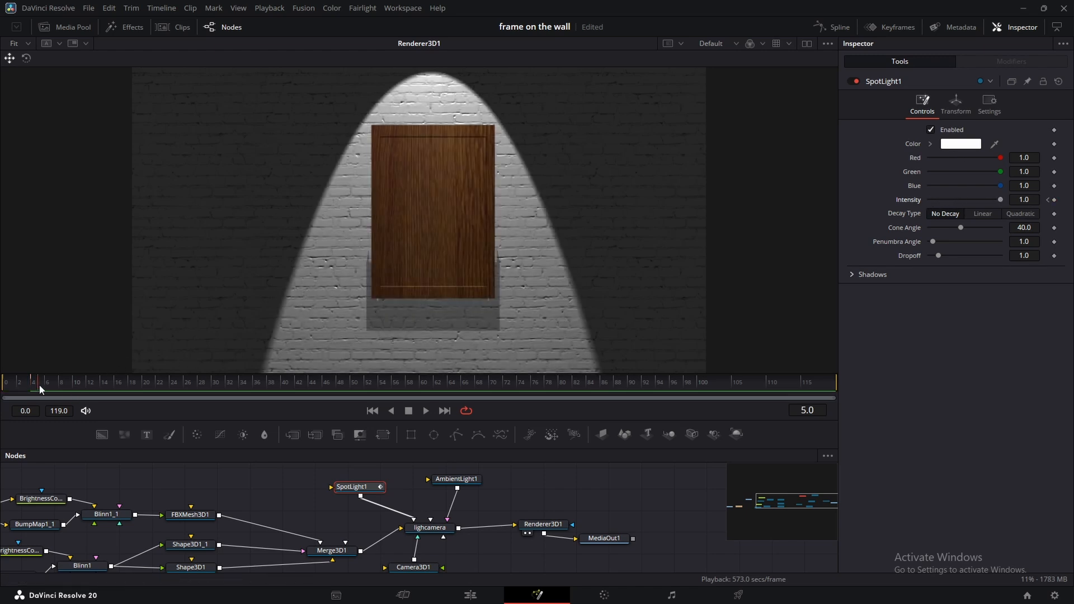
pyautogui.moveTo(991, 200); pyautogui.dragTo(926, 200)
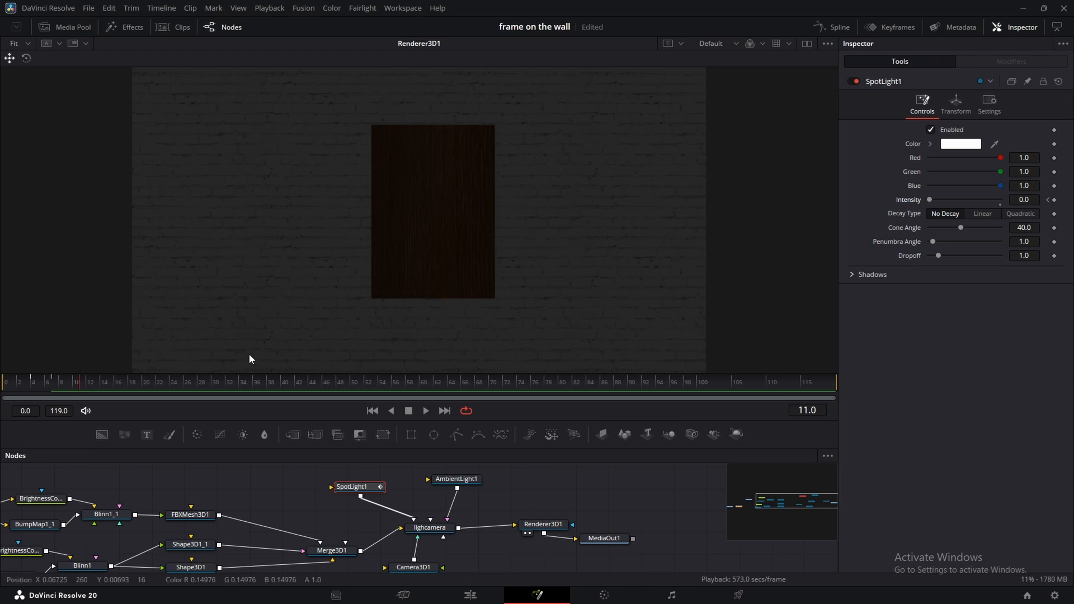
pyautogui.moveTo(932, 201); pyautogui.dragTo(974, 201)
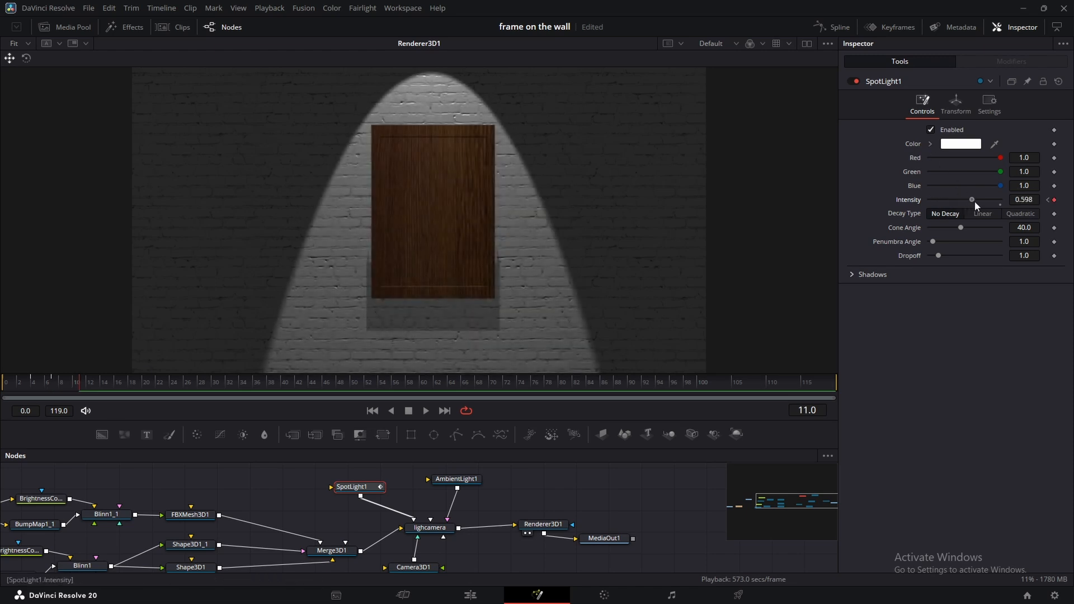
# Continue the spotlight flicker with intensity keyframes of 0.315 on frame 15, 1.0 on frame 20, 0.528 on frame 25 and 1.0 on frame 29.
pyautogui.moveTo(79, 385); pyautogui.dragTo(108, 384)
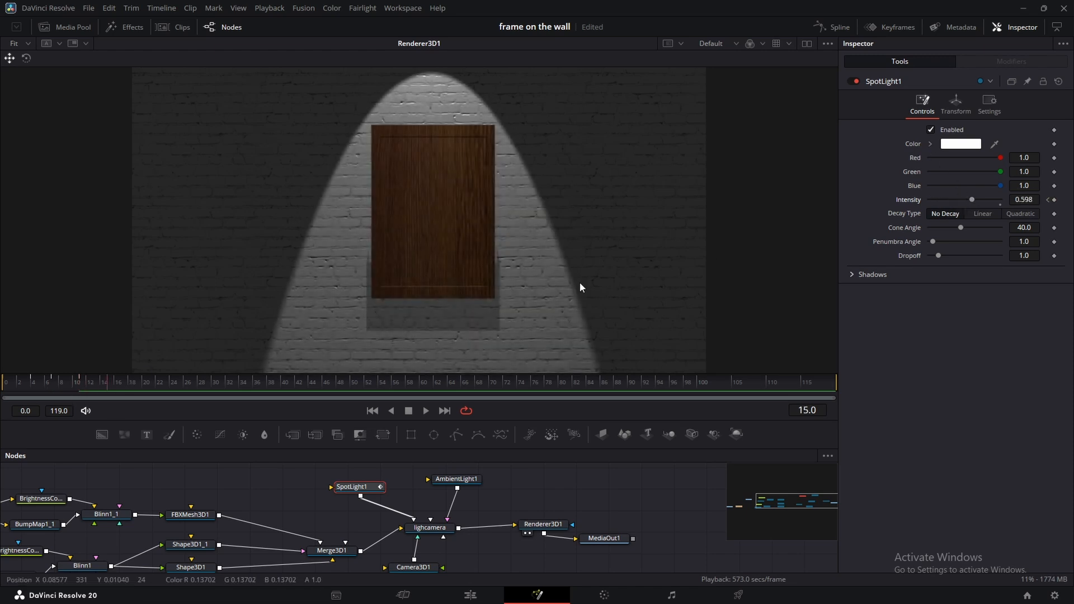
pyautogui.click(935, 200)
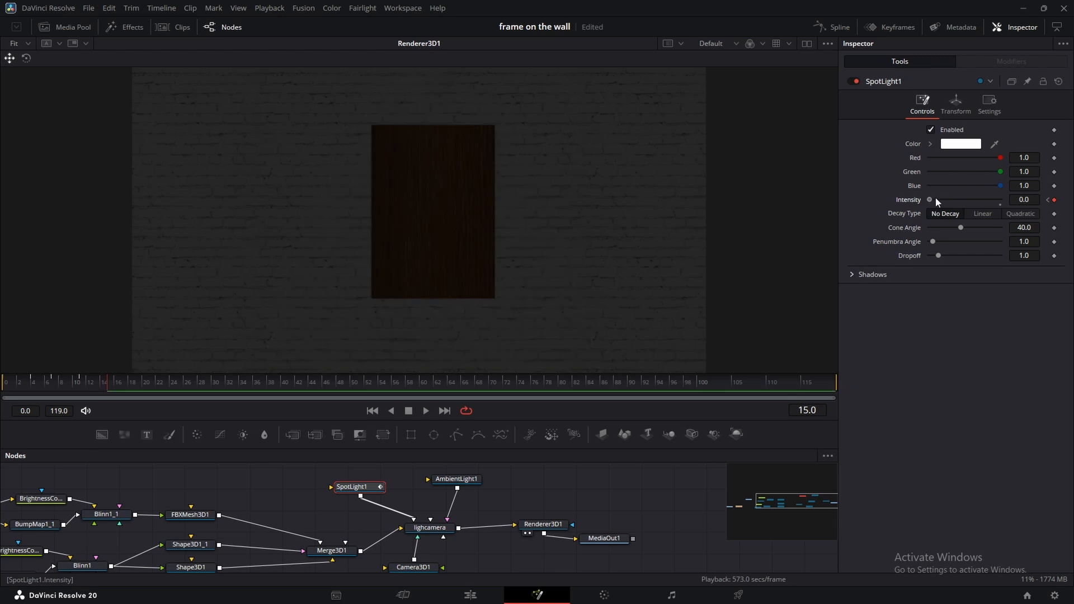
pyautogui.moveTo(931, 199); pyautogui.dragTo(946, 199)
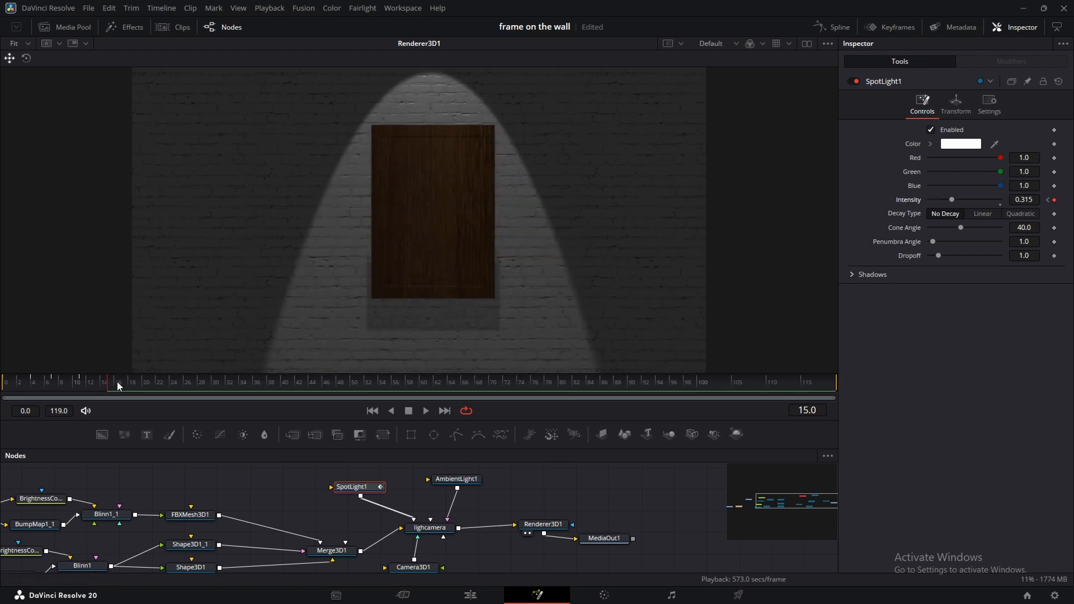
pyautogui.click(144, 385)
pyautogui.moveTo(951, 199)
pyautogui.mouseDown()
pyautogui.moveTo(1001, 199)
pyautogui.moveTo(964, 200)
pyautogui.mouseUp()
pyautogui.click(171, 383)
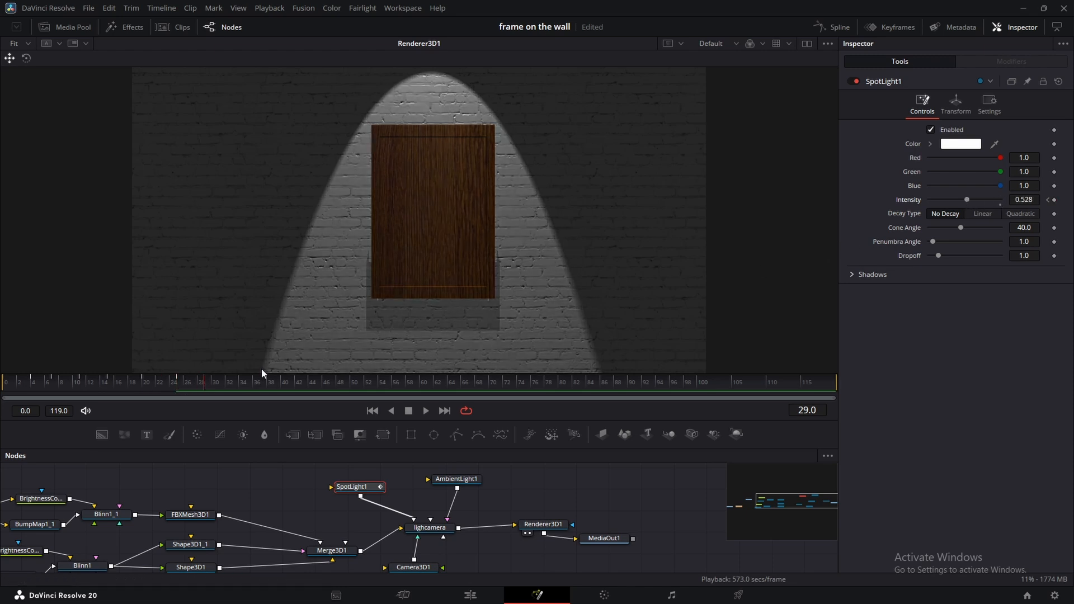
pyautogui.moveTo(967, 200); pyautogui.dragTo(1068, 204)
# Play back the spotlight flicker from the start, return to frame 0 and save the project.
pyautogui.moveTo(23, 384); pyautogui.dragTo(1, 385)
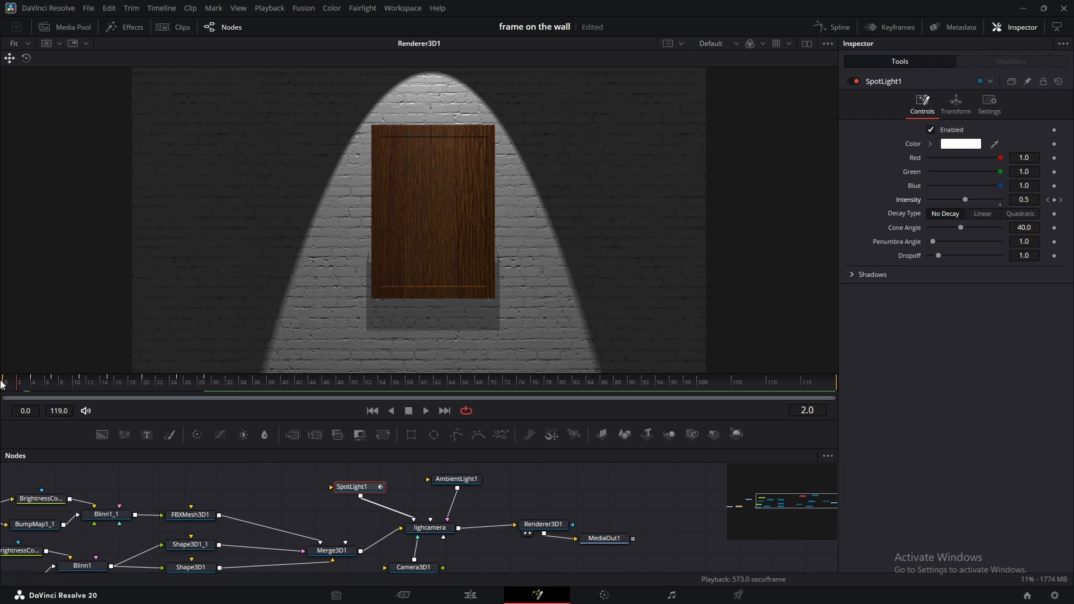
pyautogui.press('space')
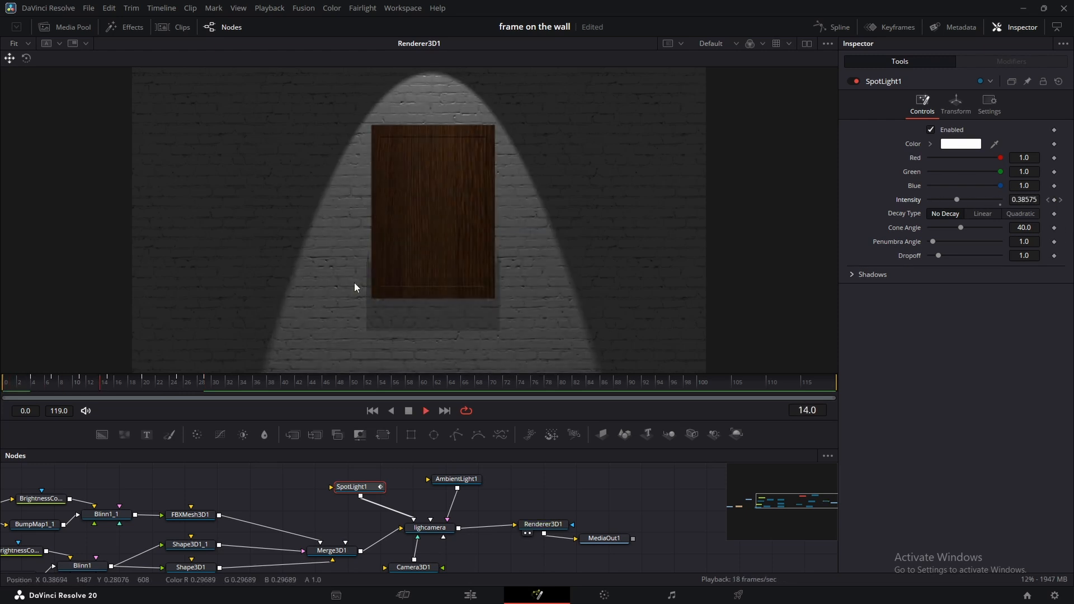
pyautogui.press('space')
pyautogui.click(4, 378)
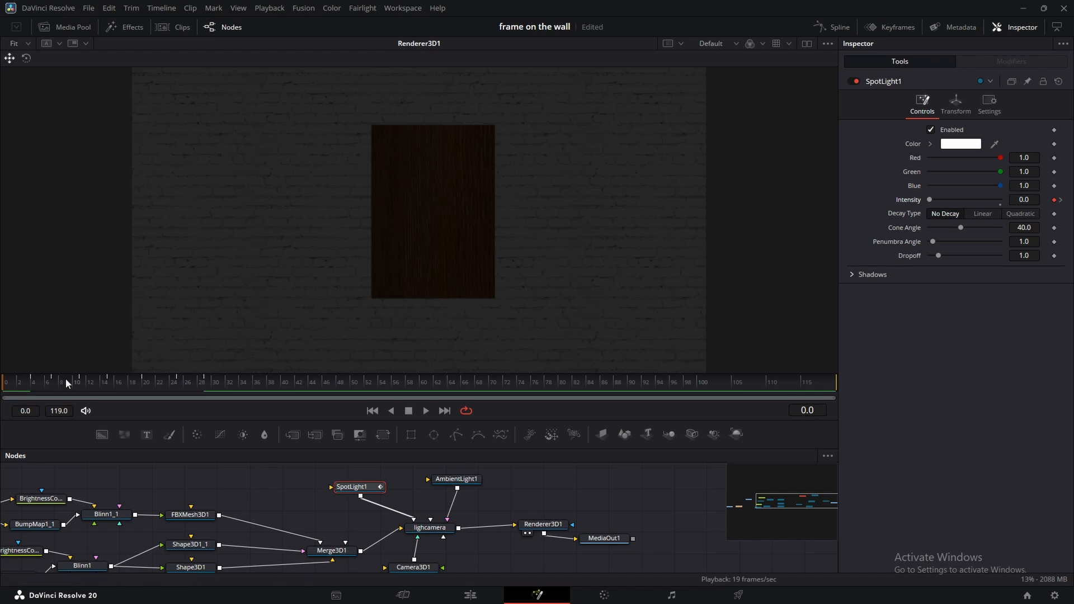
pyautogui.hotkey('ctrl', 's')
# Show SpotLight1's intensity curve in an enlarged spline editor, fitted so that all keyframes are in view.
pyautogui.click(835, 27)
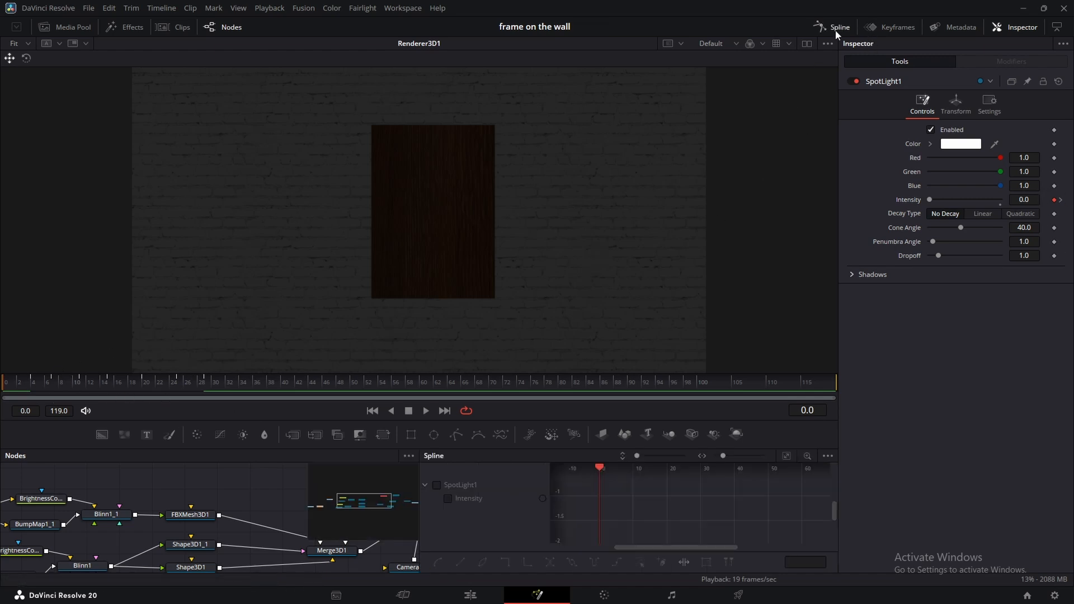
pyautogui.click(438, 485)
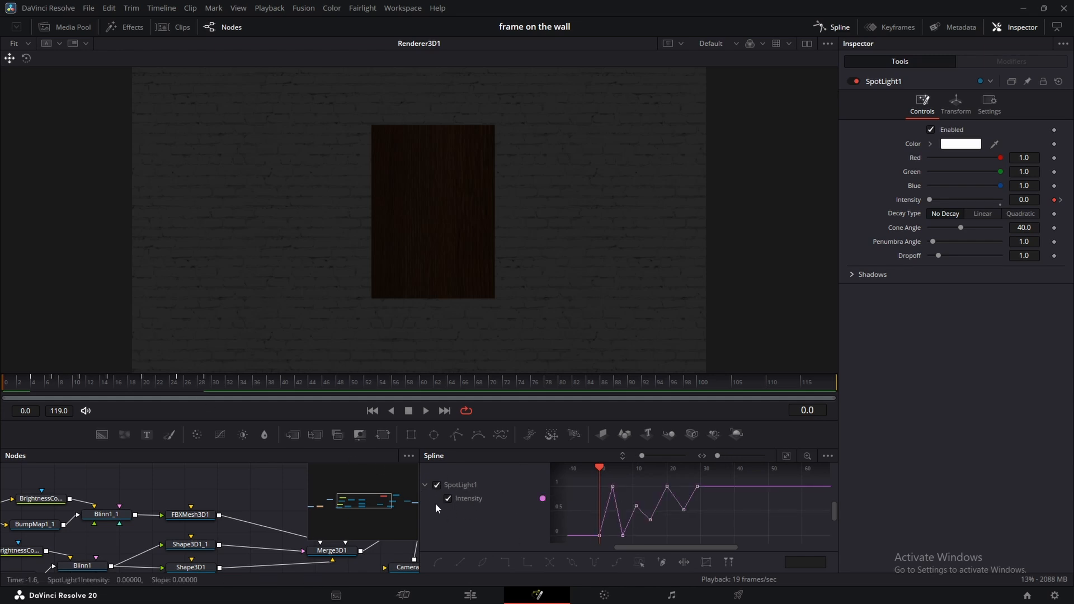
pyautogui.moveTo(730, 374); pyautogui.dragTo(731, 287)
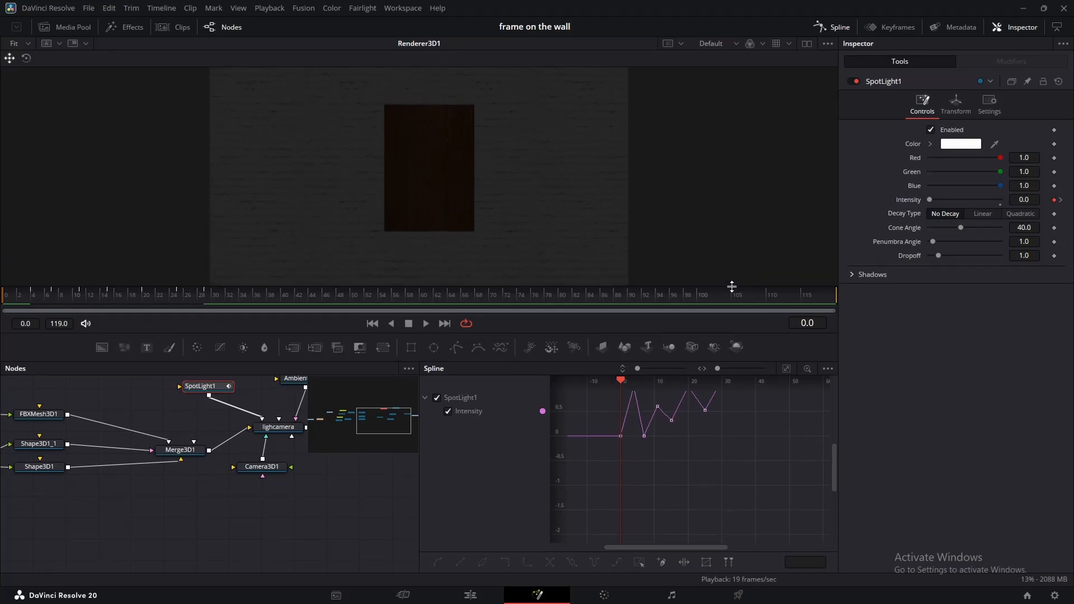
pyautogui.moveTo(726, 445); pyautogui.dragTo(731, 457)
pyautogui.click(786, 369)
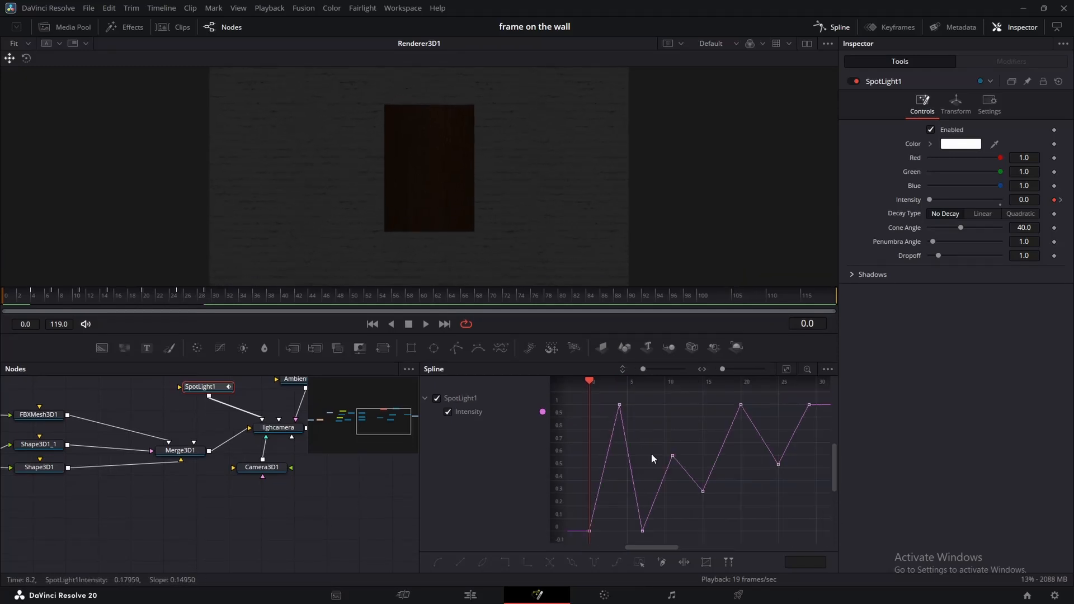
pyautogui.scroll(-2, 651, 453)
# Time-stretch all of SpotLight1's intensity keyframes so the last falls at about frame 64, and play back the slower flicker.
pyautogui.moveTo(599, 404); pyautogui.dragTo(798, 532)
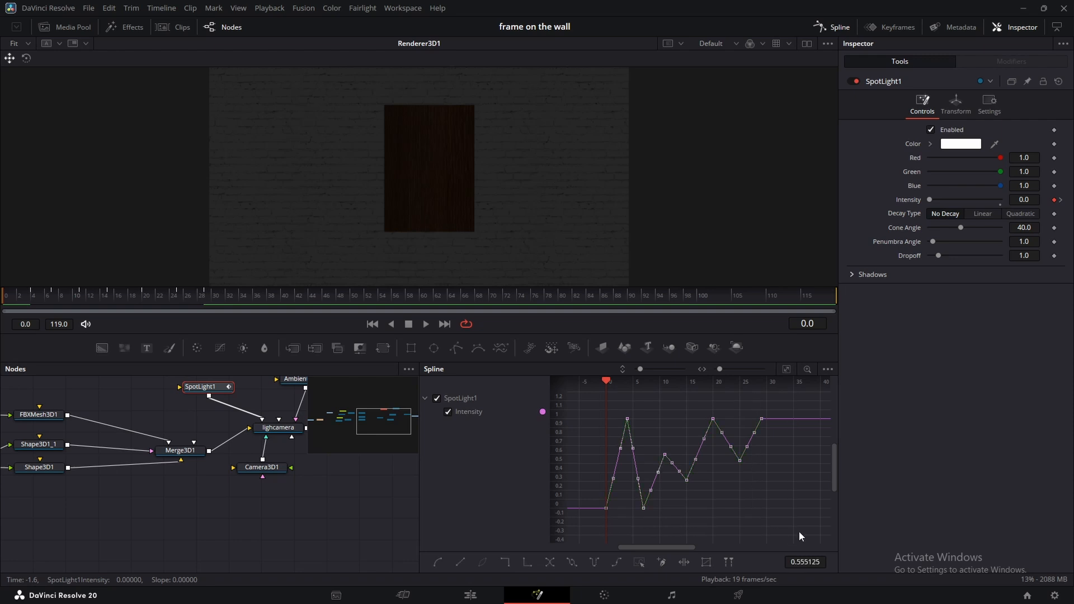
pyautogui.scroll(-3, 709, 468)
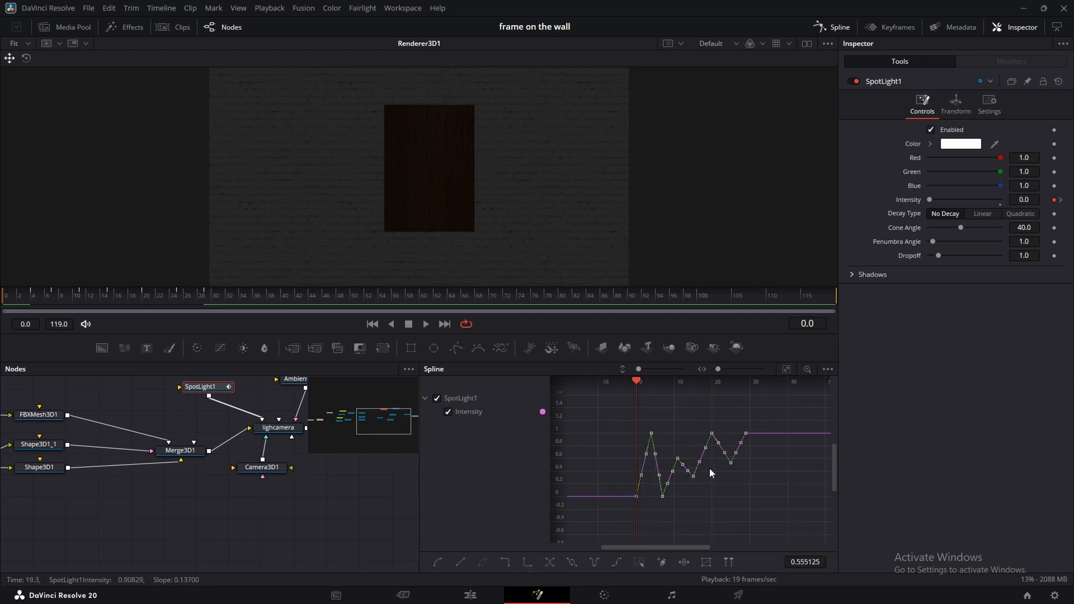
pyautogui.click(683, 562)
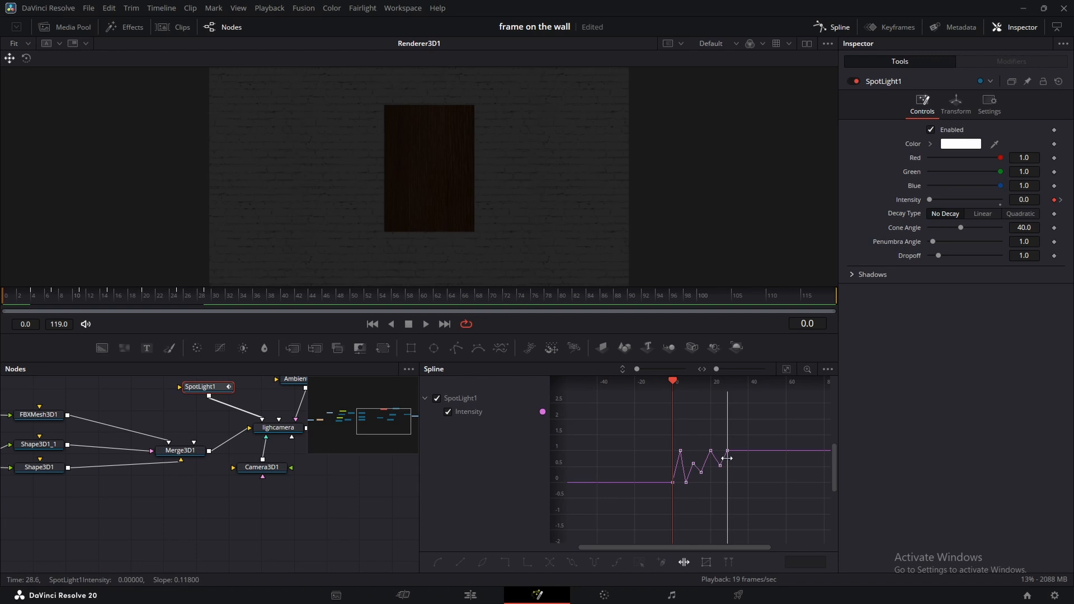
pyautogui.moveTo(726, 458); pyautogui.dragTo(794, 467)
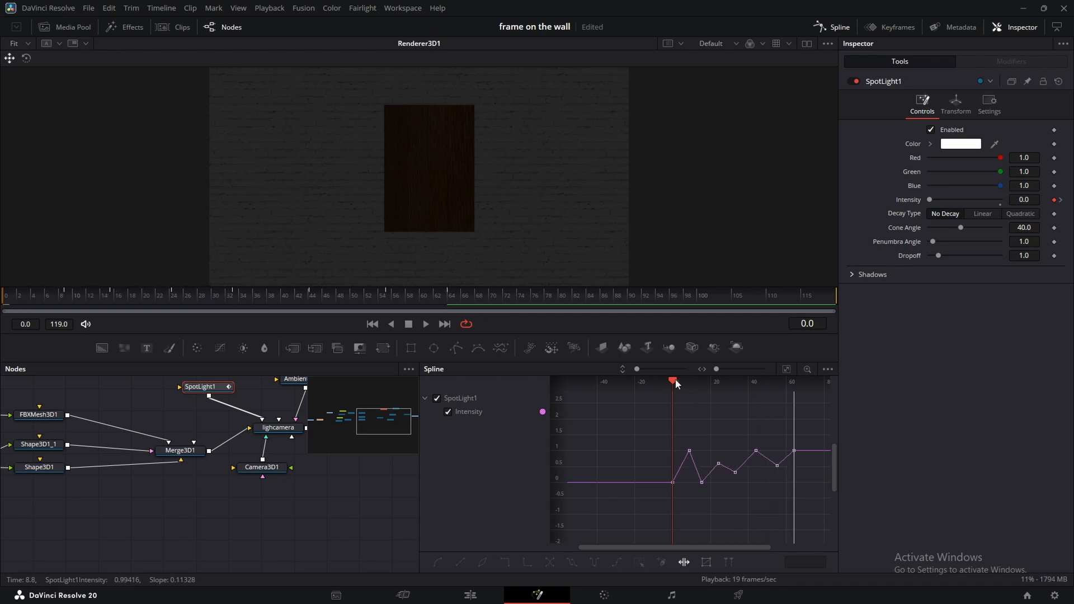
pyautogui.press('space')
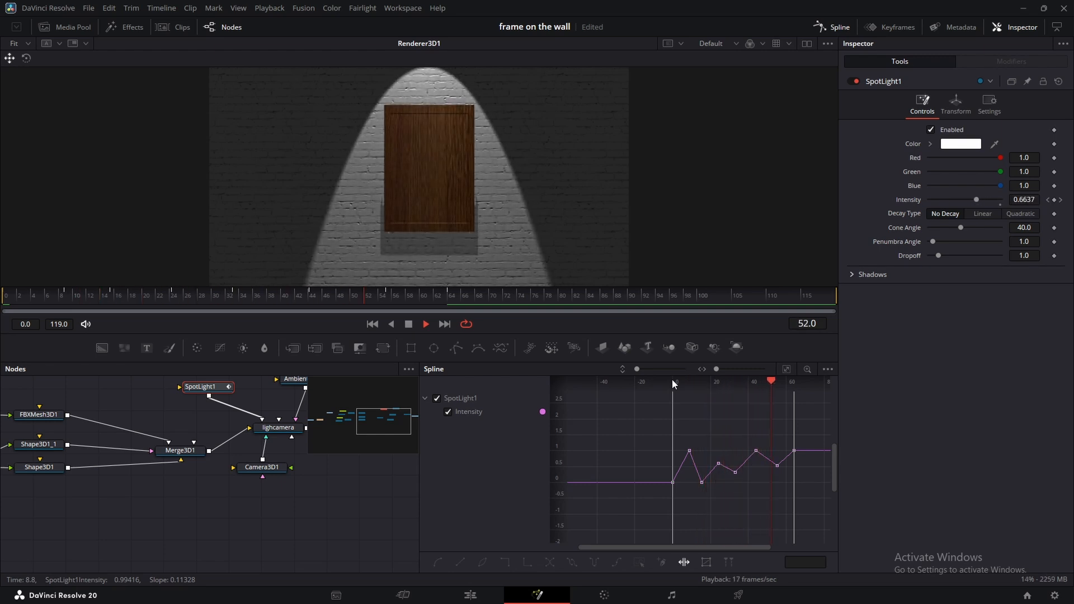
pyautogui.press('space')
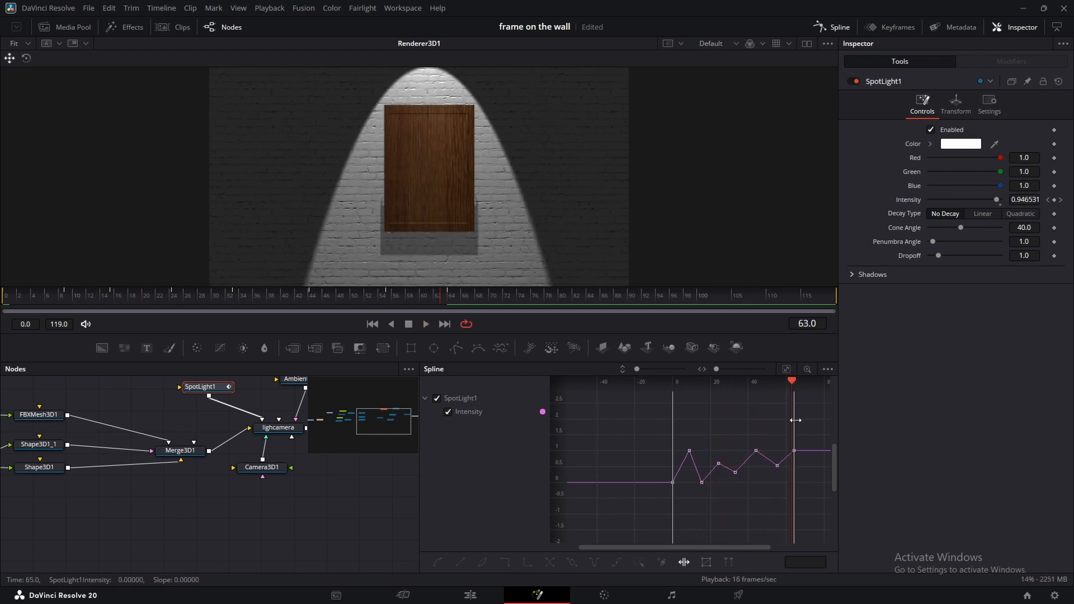
# Compress the stretched intensity keyframes so the last falls at about frame 14, and play back the faster flicker.
pyautogui.moveTo(793, 419); pyautogui.dragTo(701, 381)
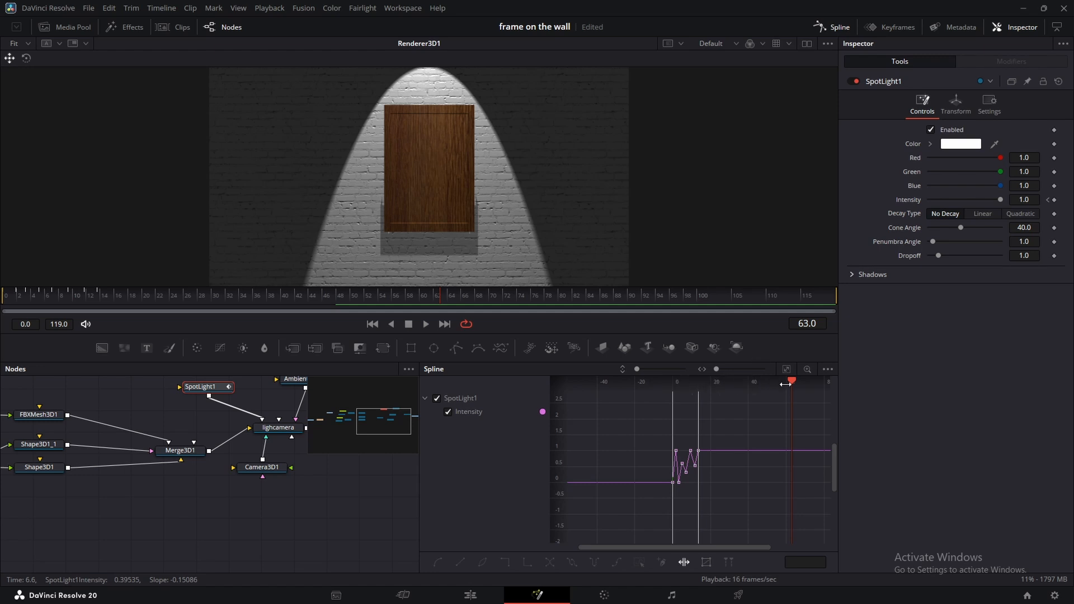
pyautogui.click(656, 381)
pyautogui.press('space')
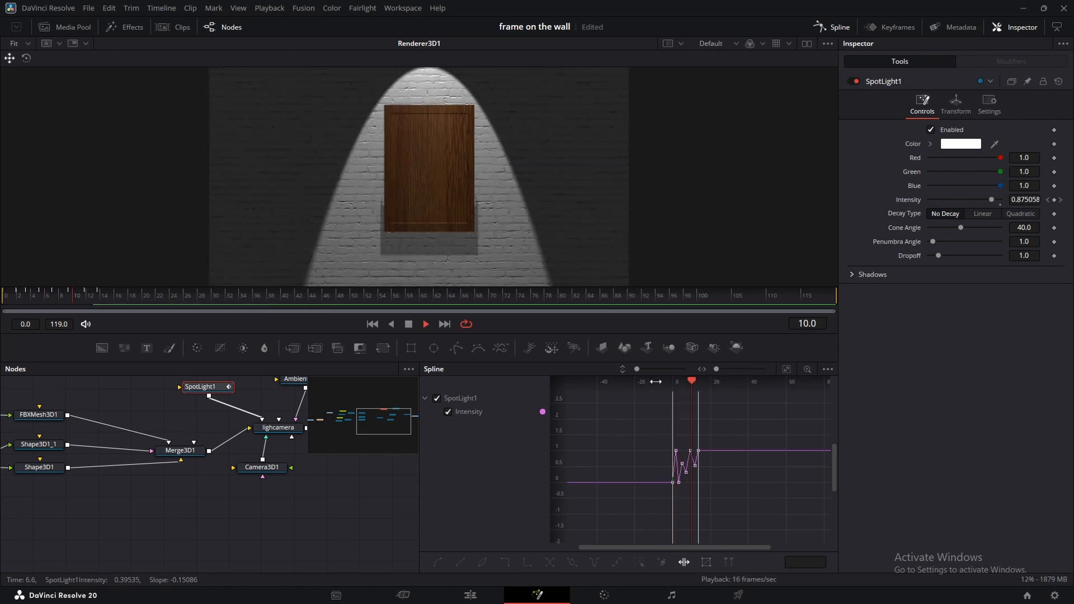
pyautogui.press('space')
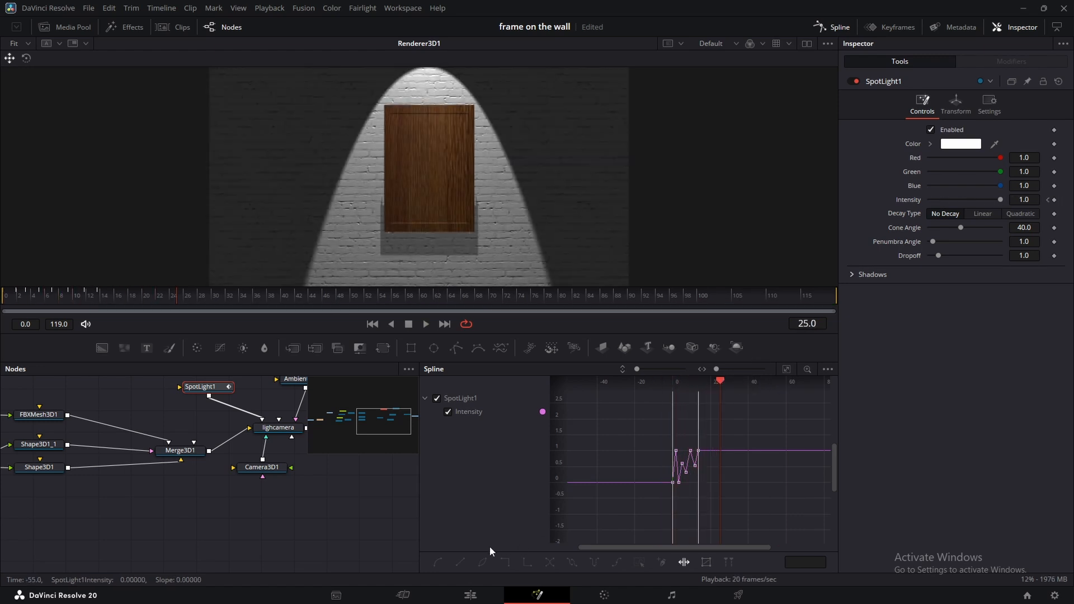
pyautogui.scroll(4, 690, 457)
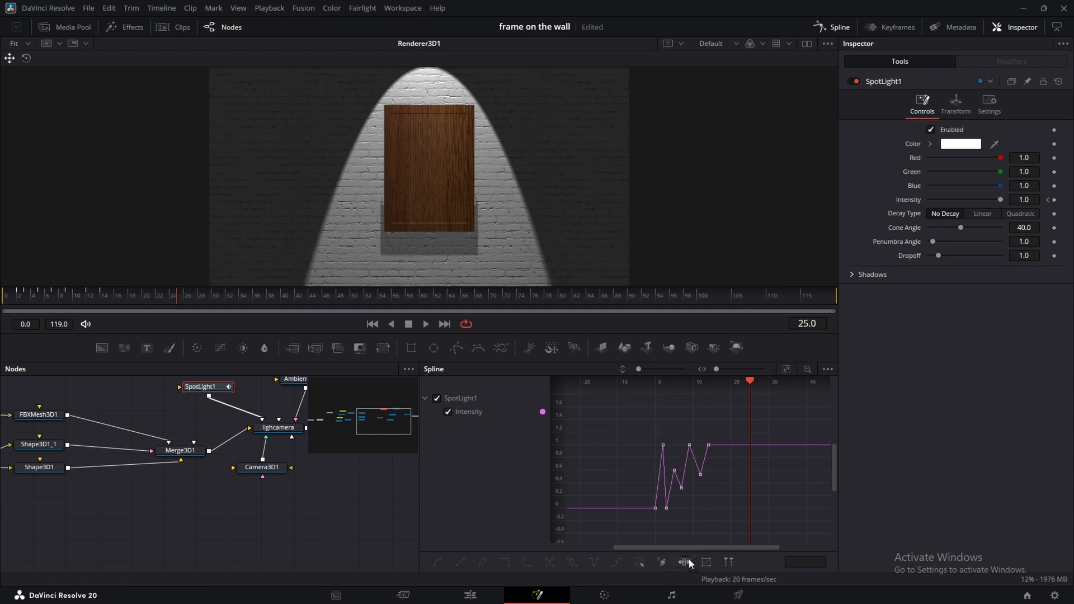
# Smooth all of SpotLight1's intensity keyframes in the spline editor and inspect the resulting curve.
pyautogui.hotkey('ctrl', 'a')
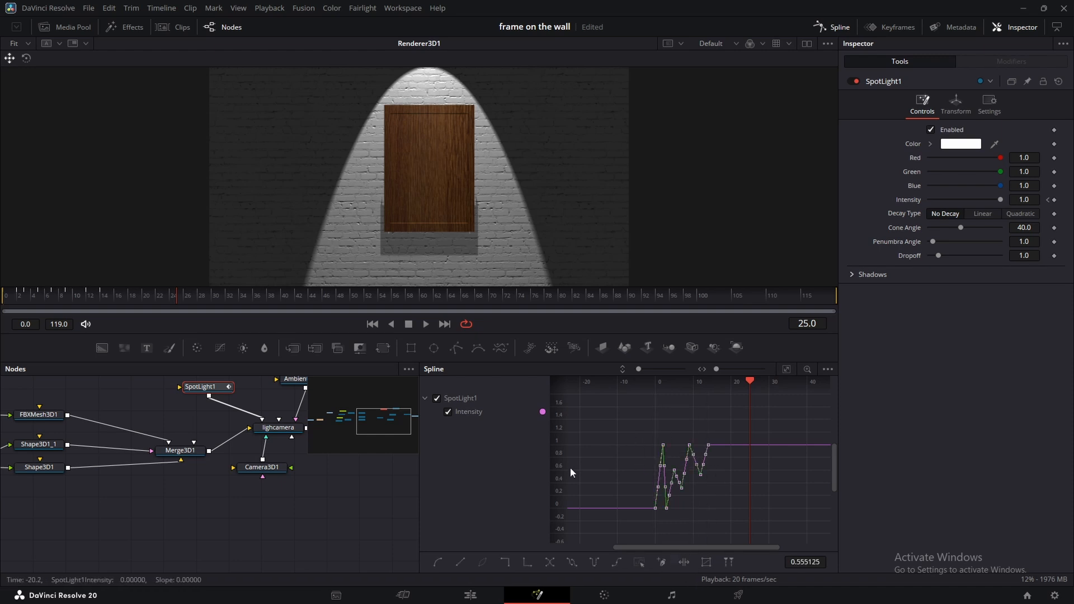
pyautogui.click(441, 561)
pyautogui.scroll(3, 697, 451)
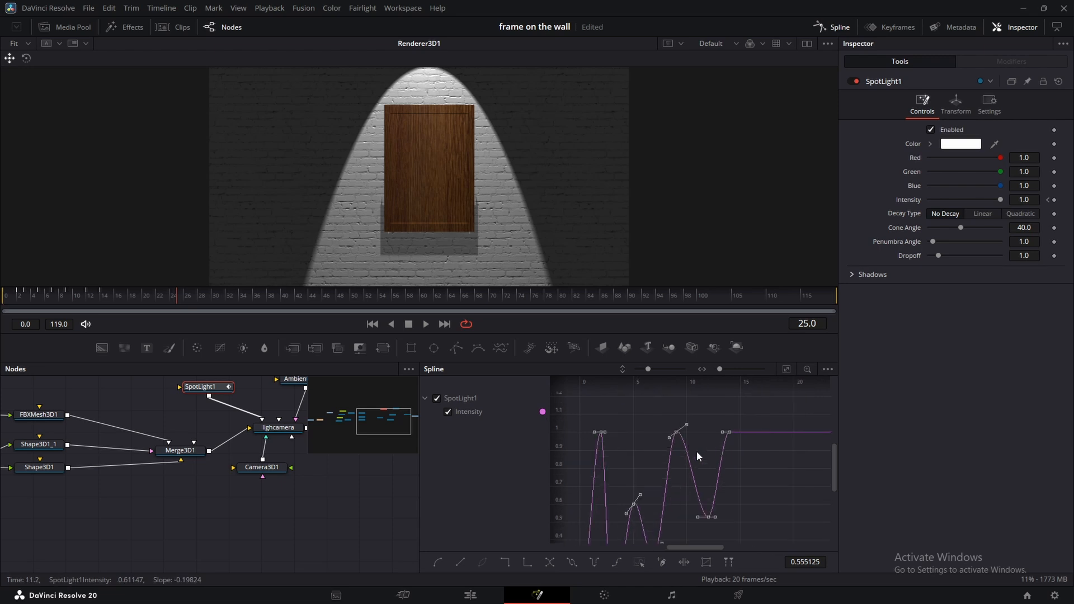
pyautogui.scroll(-3, 600, 416)
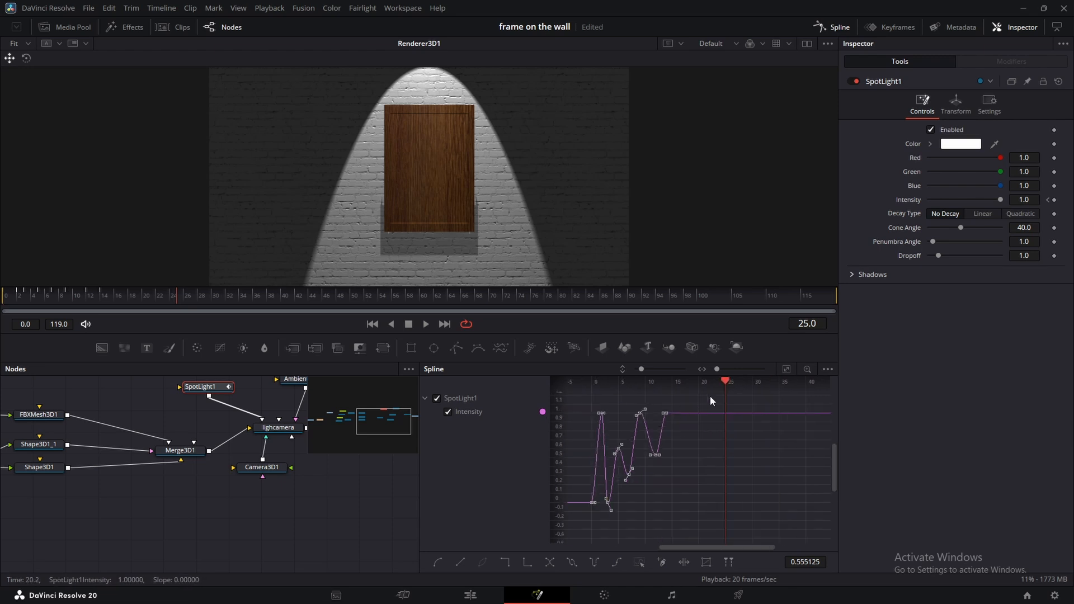
# Play back the smoothed spotlight flicker from frame 1.
pyautogui.moveTo(726, 380); pyautogui.dragTo(551, 382)
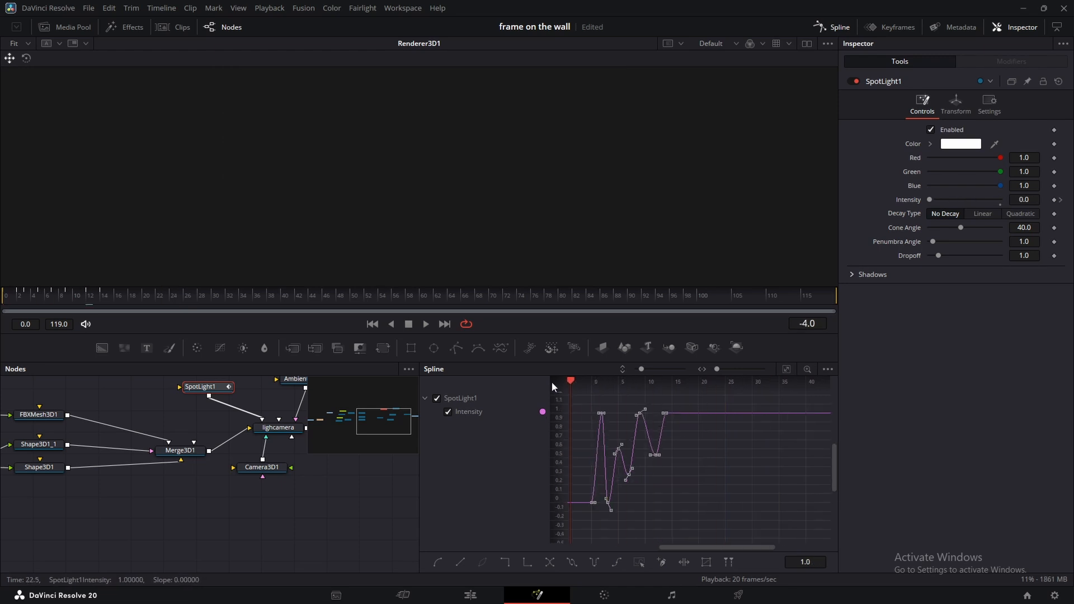
pyautogui.click(19, 293)
pyautogui.moveTo(19, 293)
pyautogui.mouseDown()
pyautogui.moveTo(42, 293)
pyautogui.moveTo(15, 306)
pyautogui.mouseUp()
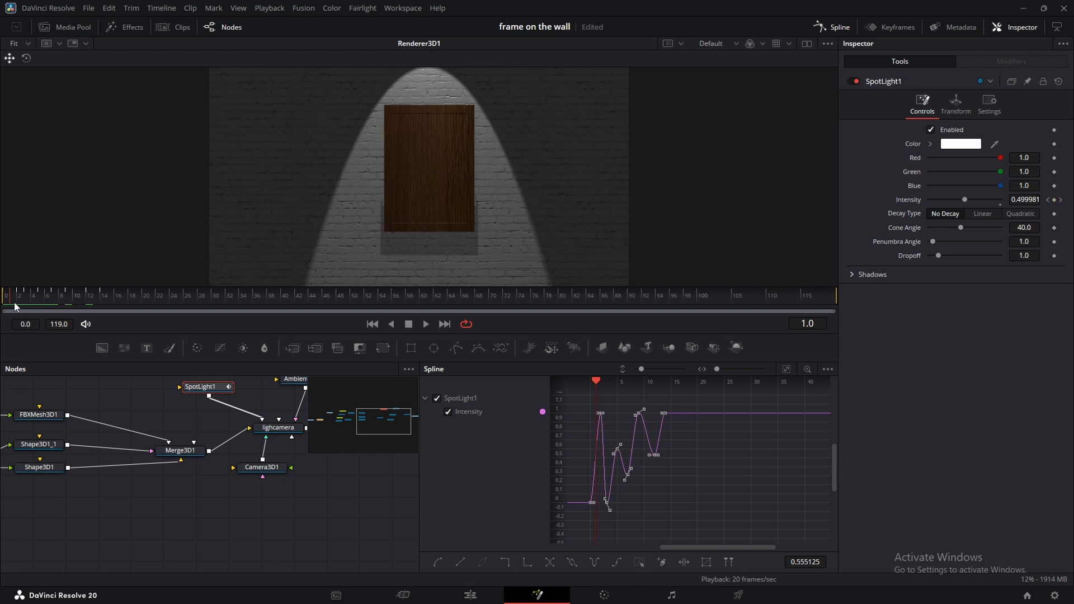
pyautogui.press('space')
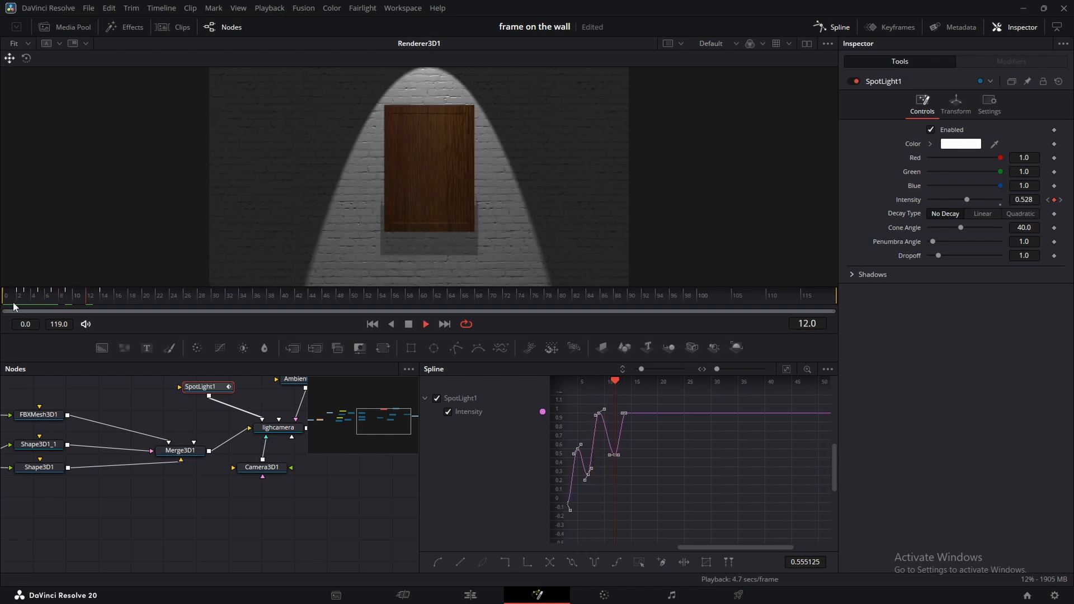
pyautogui.press('space')
# Close the spline editor and enlarge the viewer above the node graph.
pyautogui.click(831, 27)
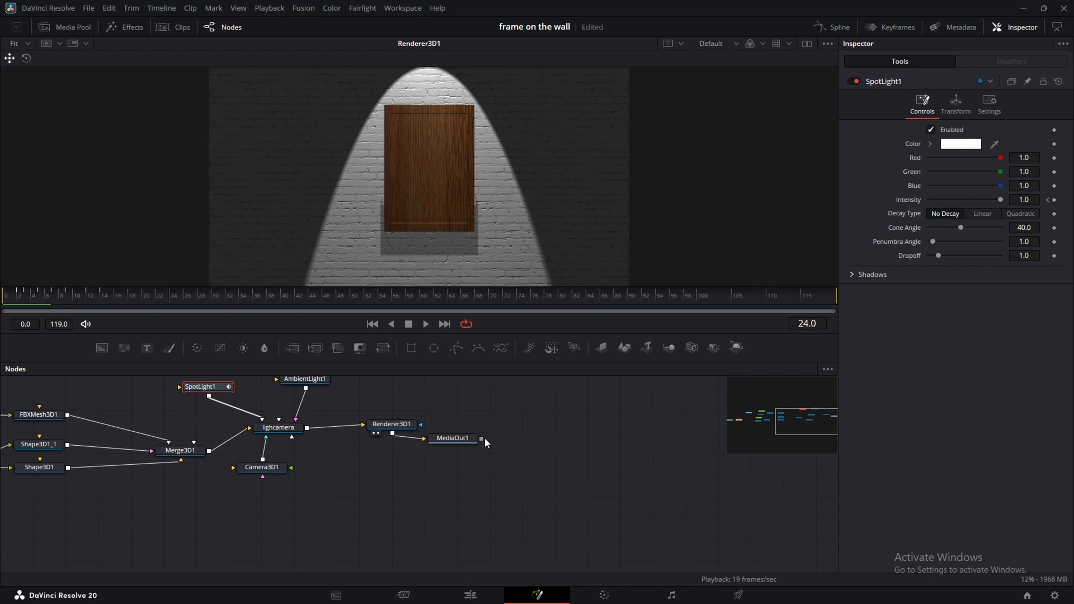
pyautogui.moveTo(503, 458); pyautogui.dragTo(618, 536)
pyautogui.moveTo(412, 287); pyautogui.dragTo(411, 352)
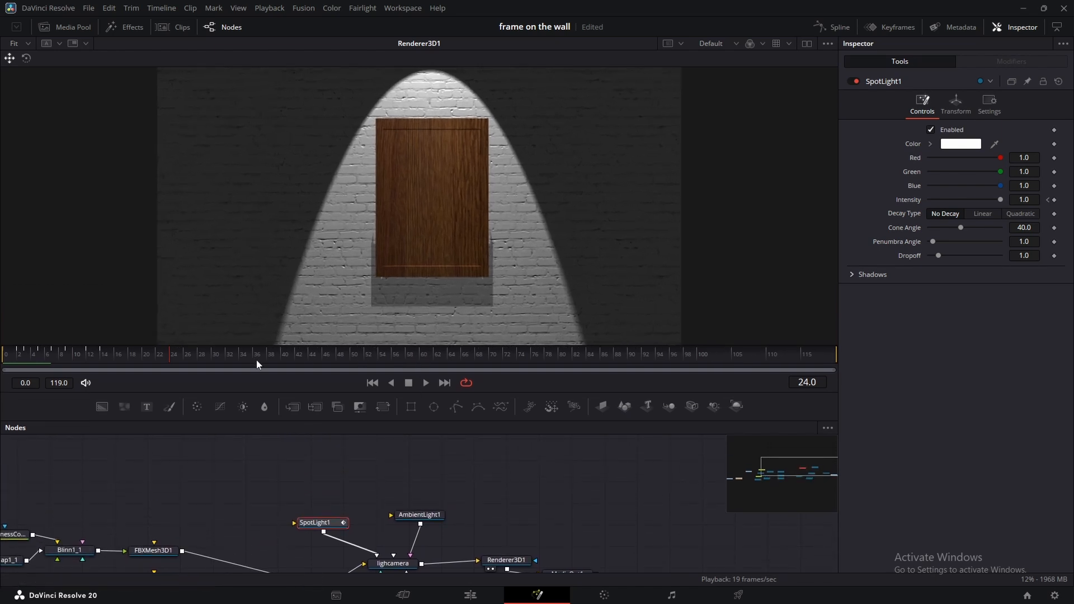
# Switch to the Edit page and play Timeline 1 from its start.
pyautogui.click(459, 593)
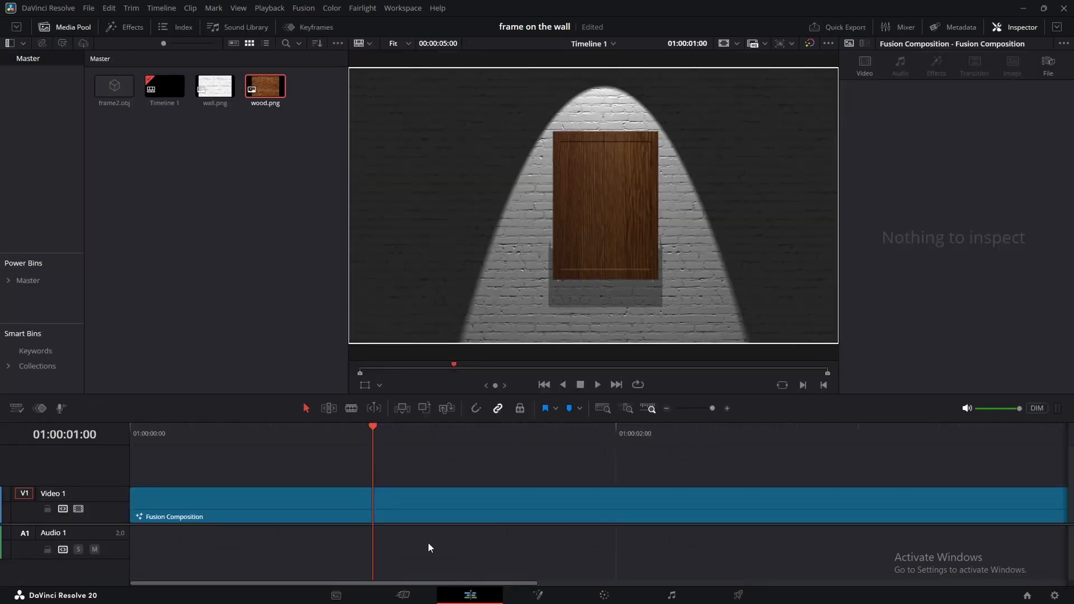
pyautogui.click(133, 436)
pyautogui.press('space')
pyautogui.press('space')
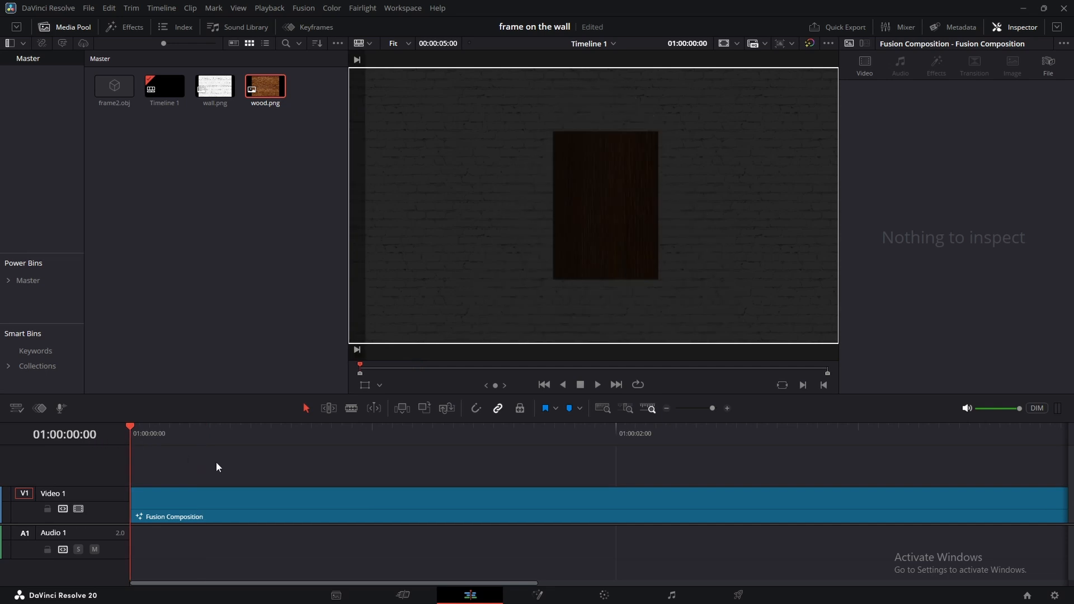
# Review the composition's complete node graph in Fusion, highlight all of its nodes and return to the Edit page.
pyautogui.click(537, 594)
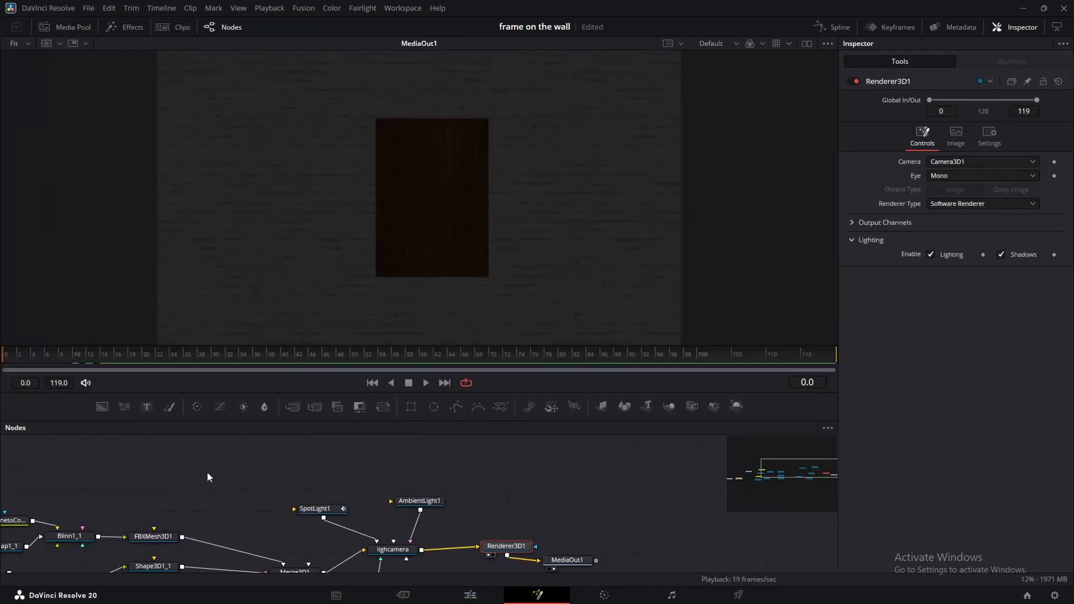
pyautogui.moveTo(262, 454); pyautogui.dragTo(384, 464)
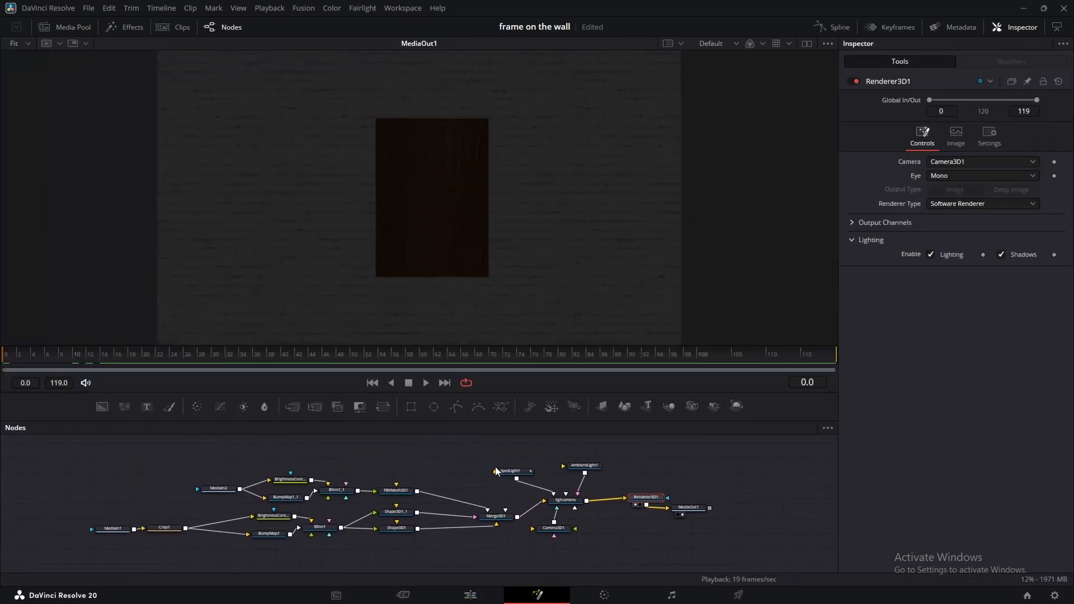
pyautogui.moveTo(67, 459); pyautogui.dragTo(790, 556)
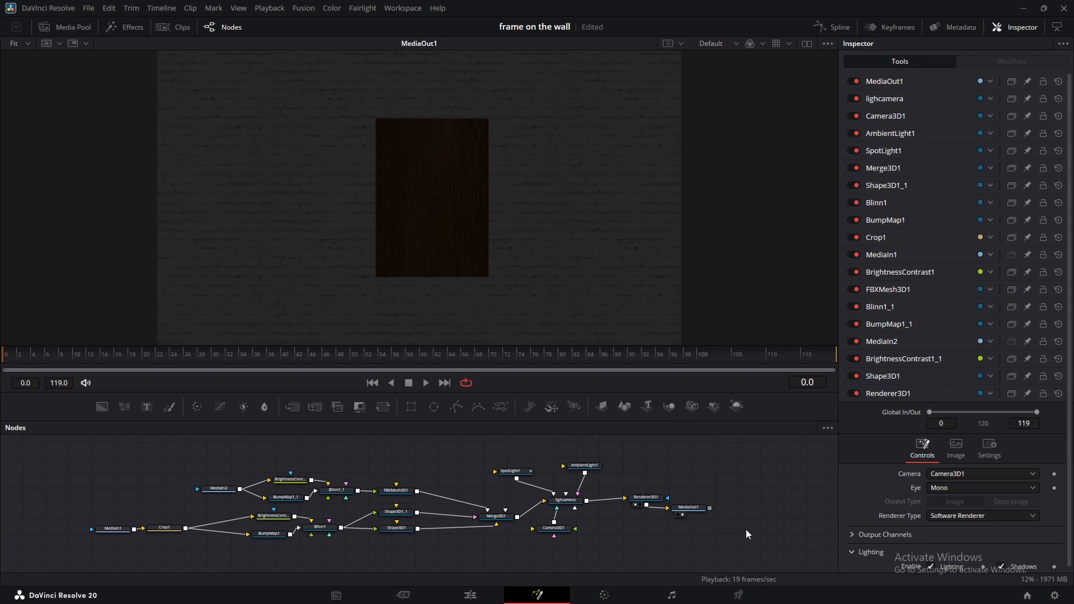
pyautogui.click(470, 593)
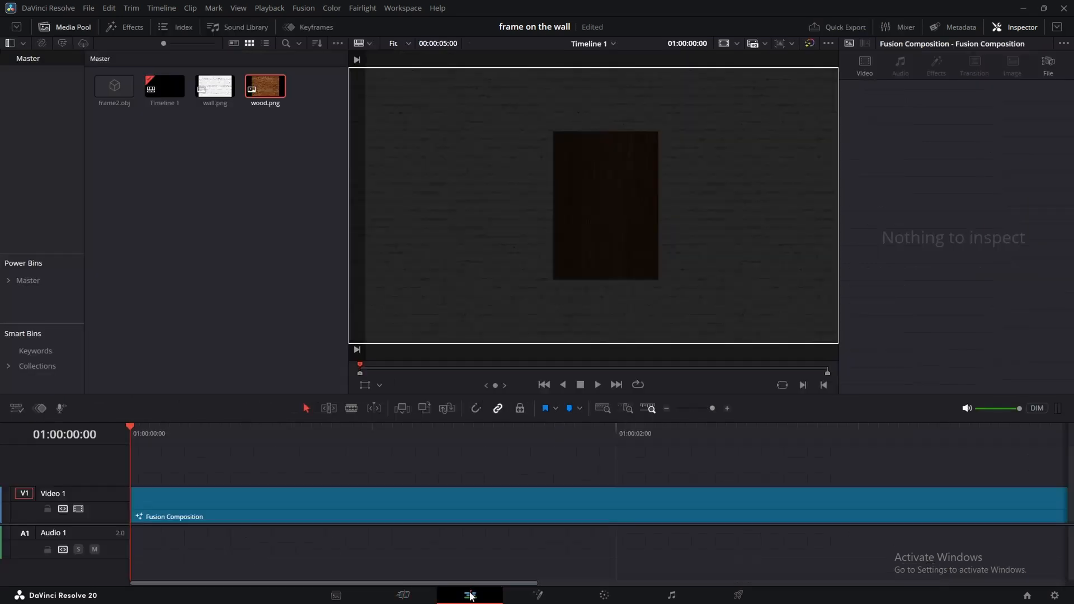
pyautogui.click(553, 598)
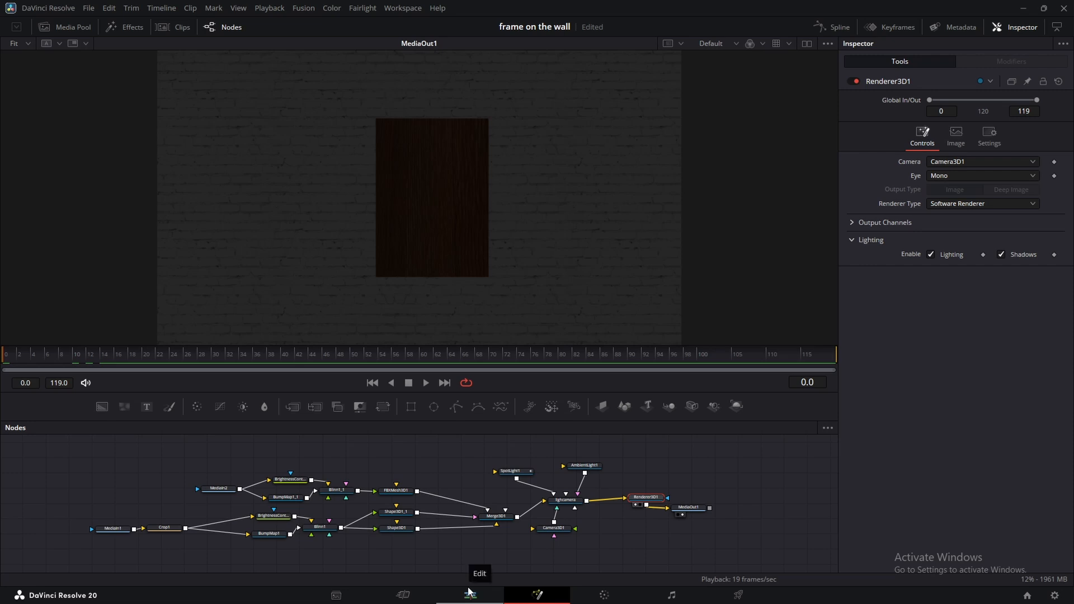
pyautogui.click(470, 593)
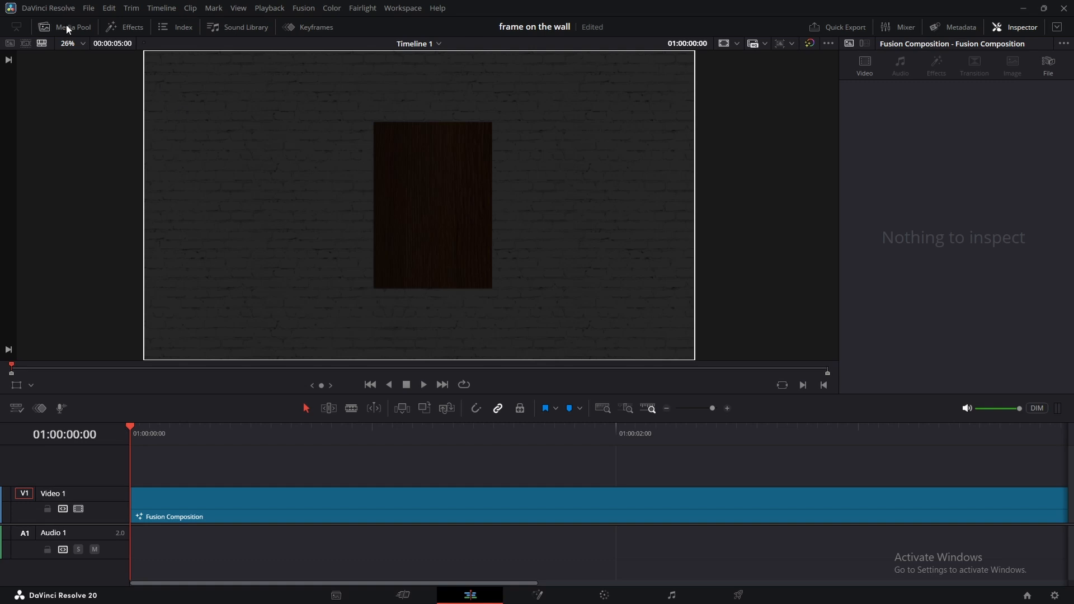
# Show the media pool and import the broken light bulb sound effect from the Downloads folder.
pyautogui.click(66, 27)
pyautogui.click(562, 590)
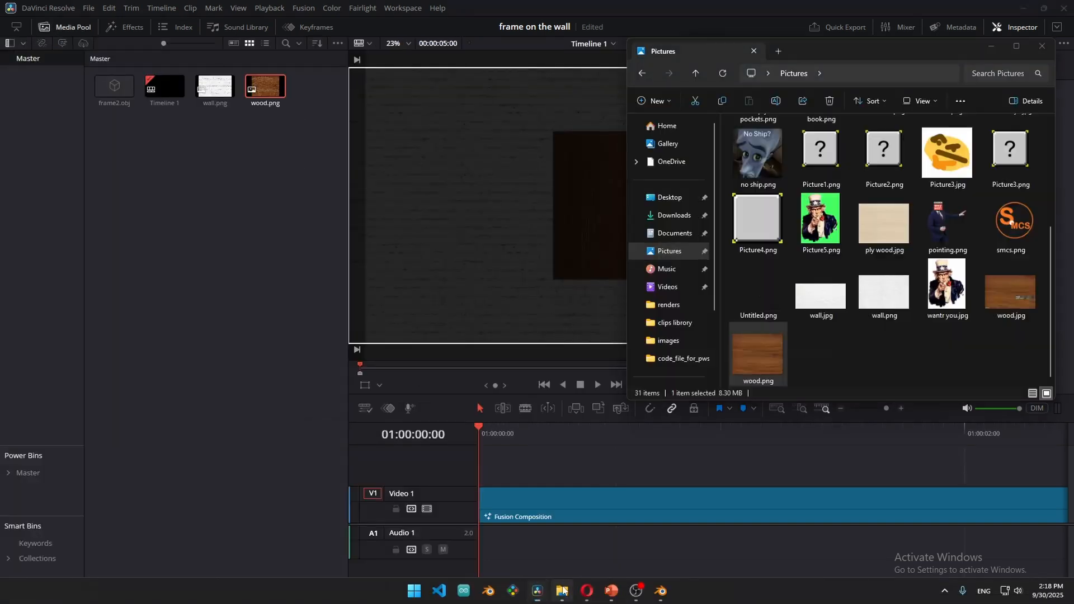
pyautogui.moveTo(752, 153); pyautogui.dragTo(138, 142)
# Switch to the browser to view the sound effect's YouTube page and its MP3Juice download page, and return to DaVinci Resolve.
pyautogui.hotkey('alt', 'Tab')
pyautogui.hotkey('alt', 'Tab')
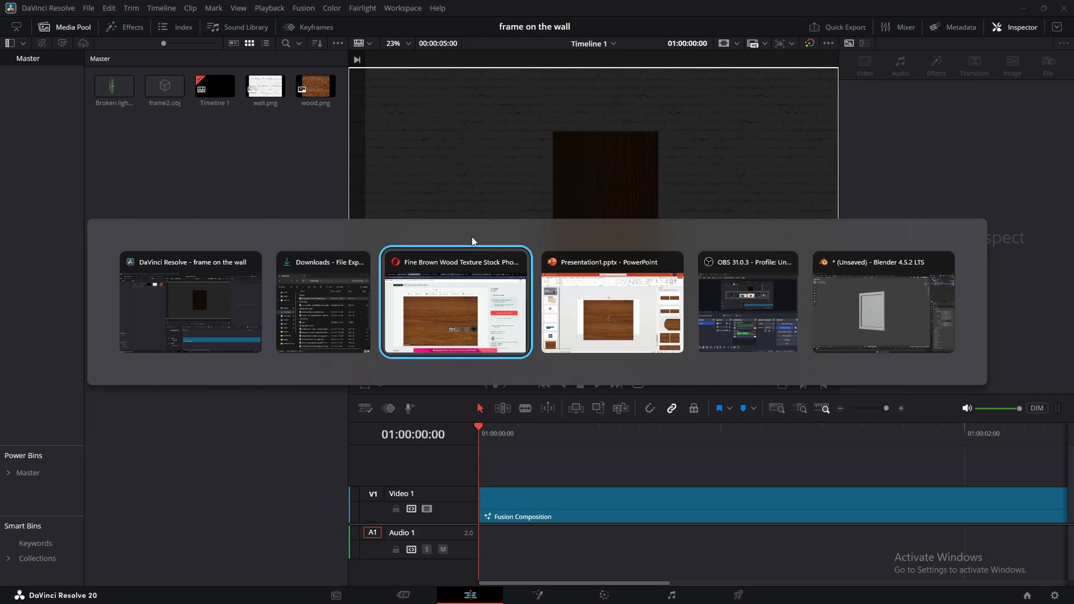
pyautogui.click(839, 10)
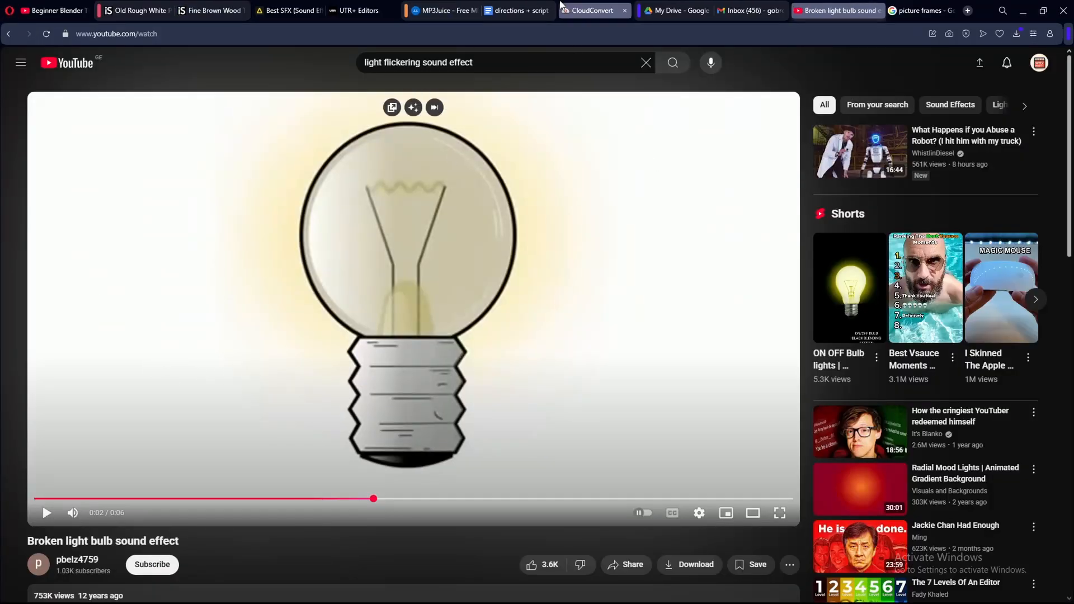
pyautogui.click(438, 7)
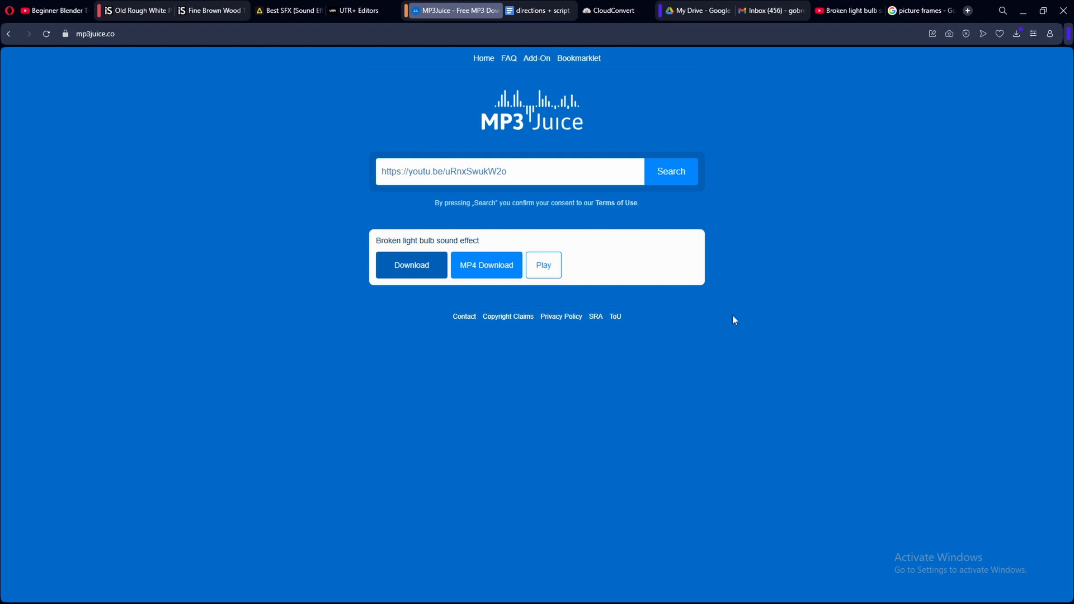
pyautogui.hotkey('alt', 'Tab')
pyautogui.click(310, 331)
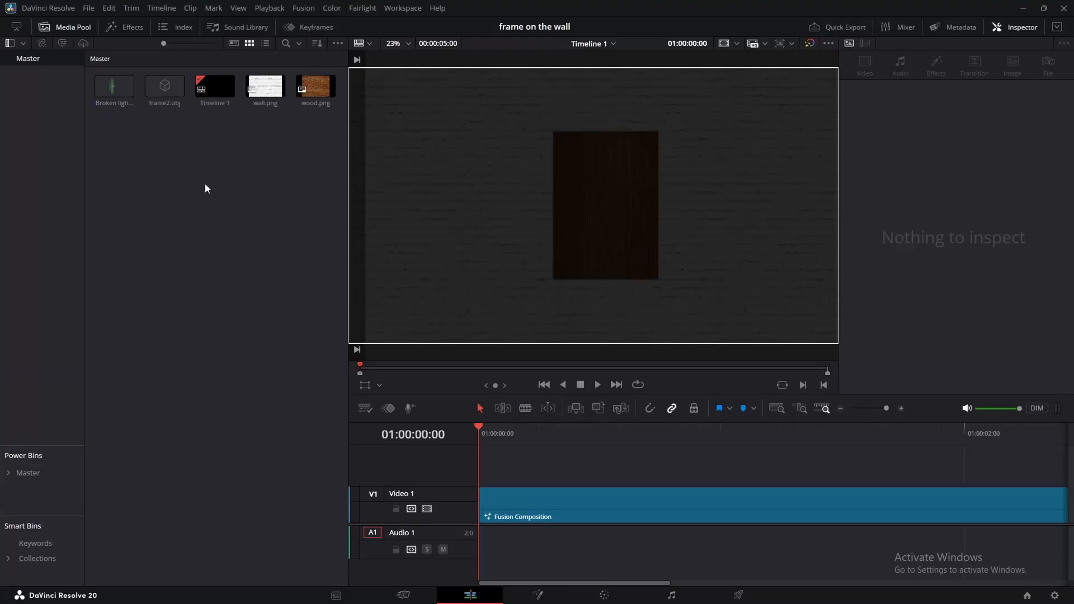
# Place the broken light bulb sound effect on Audio 1 and cut it at 01:00:02:06 and 01:00:03:07.
pyautogui.moveTo(112, 87); pyautogui.dragTo(569, 555)
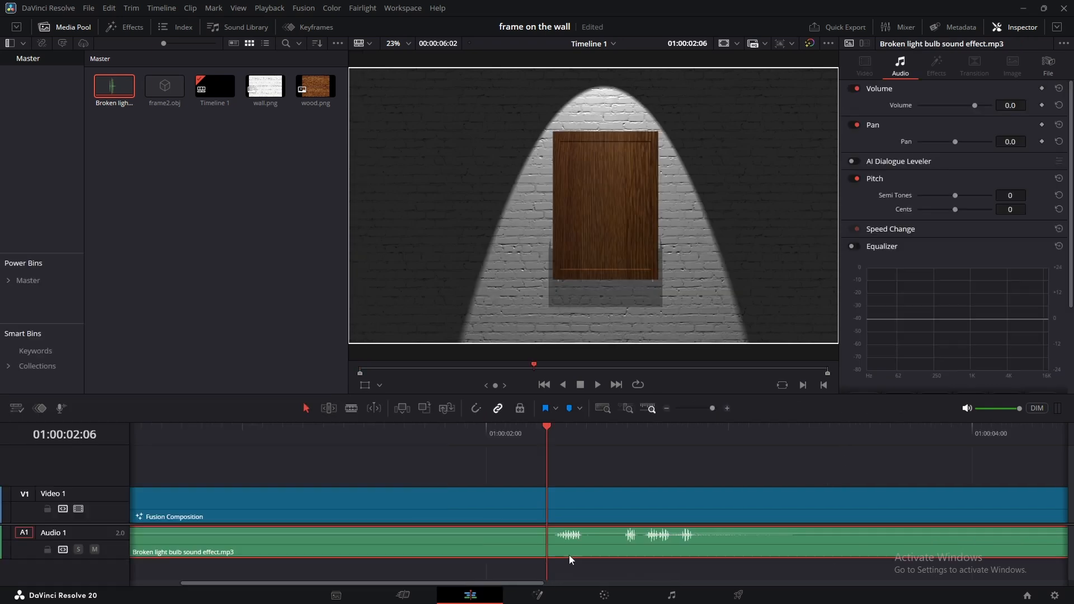
pyautogui.moveTo(553, 451); pyautogui.dragTo(804, 451)
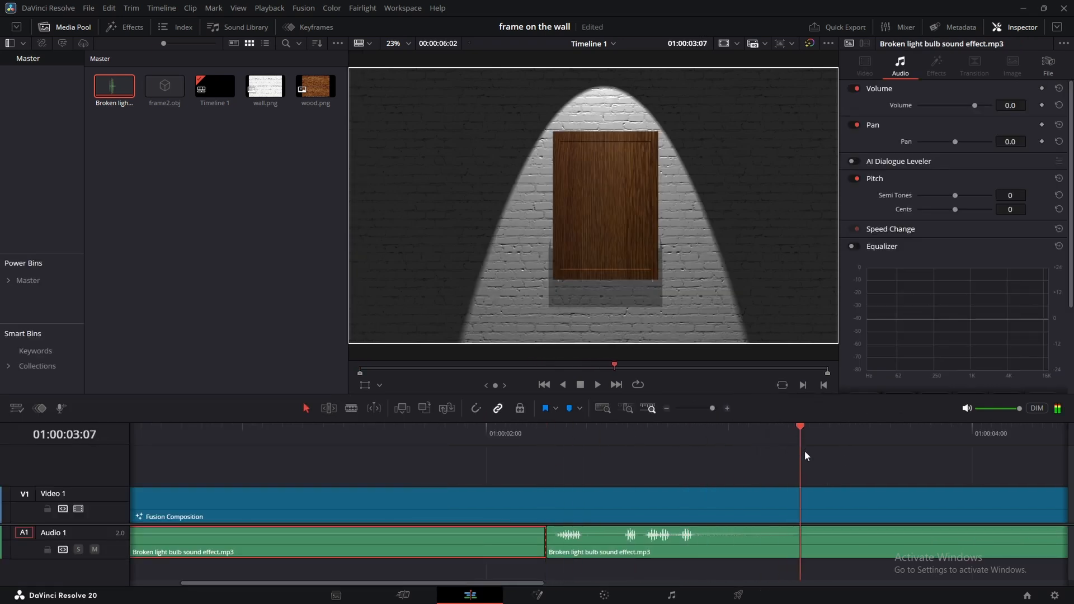
pyautogui.click(806, 525)
pyautogui.hotkey('ctrl', 'b')
# Delete the first and last pieces of the cut sound effect and move the middle piece to the timeline's start.
pyautogui.click(504, 542)
pyautogui.keyDown('ctrl'); pyautogui.click(837, 543); pyautogui.keyUp('ctrl')
pyautogui.press('Delete')
pyautogui.scroll(-2, 833, 543)
pyautogui.moveTo(559, 543); pyautogui.dragTo(268, 543)
# Play back the spotlight flicker with the trimmed sound effect from the start of the timeline.
pyautogui.click(132, 436)
pyautogui.press('space')
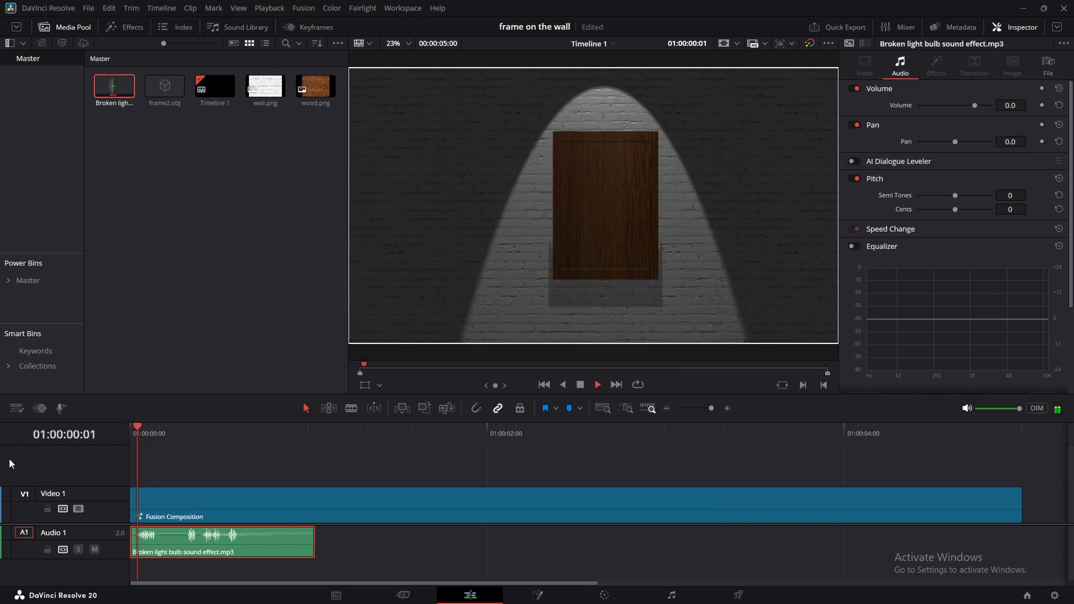
pyautogui.press('space')
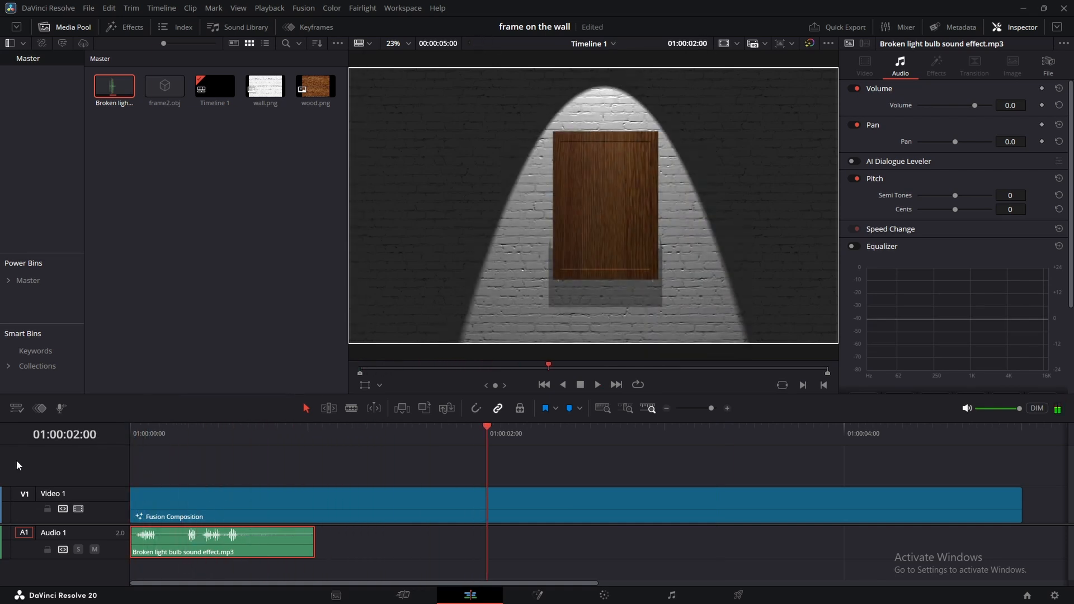
pyautogui.click(184, 436)
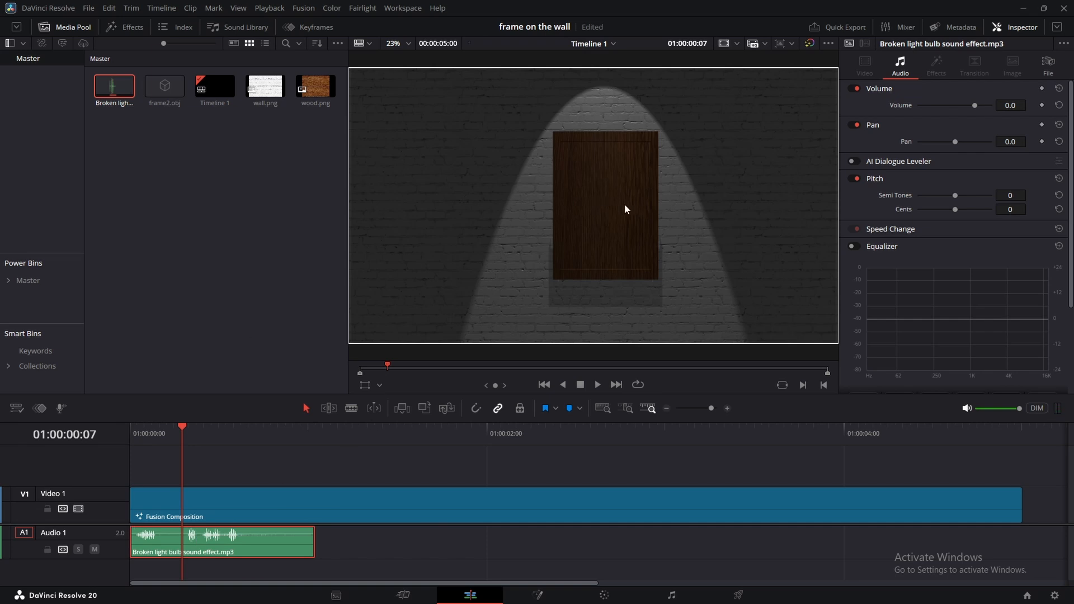
pyautogui.click(132, 434)
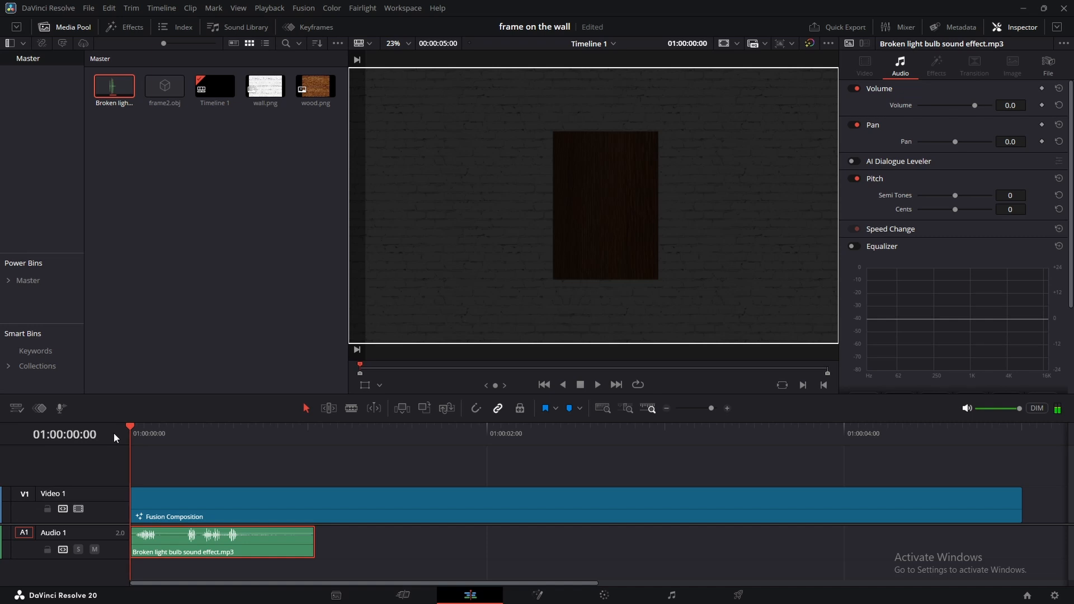
pyautogui.press('space')
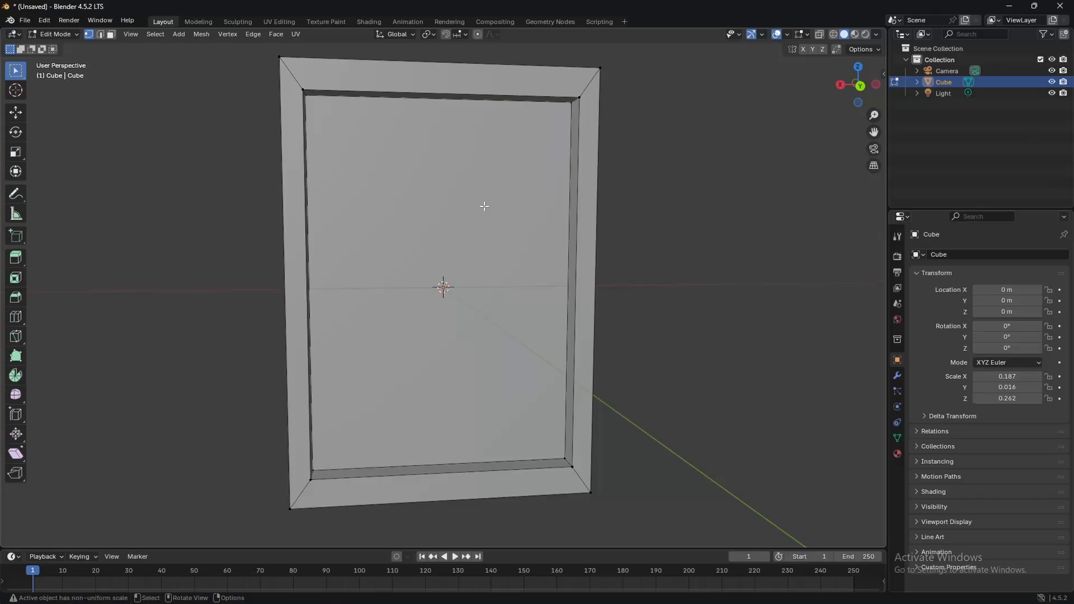
# In Blender, select the four corner vertices of the frame's recessed inner face and extrude them freely.
pyautogui.click(571, 104)
pyautogui.keyDown('shift'); pyautogui.click(307, 96); pyautogui.keyUp('shift')
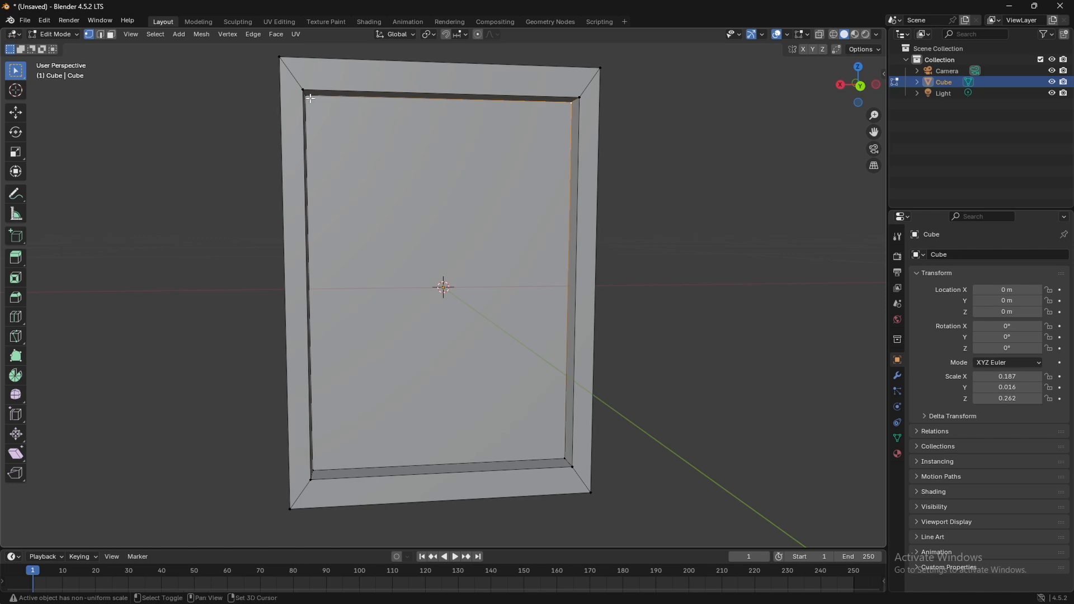
pyautogui.keyDown('shift'); pyautogui.click(313, 469); pyautogui.keyUp('shift')
pyautogui.keyDown('shift'); pyautogui.click(564, 459); pyautogui.keyUp('shift')
pyautogui.press('e')
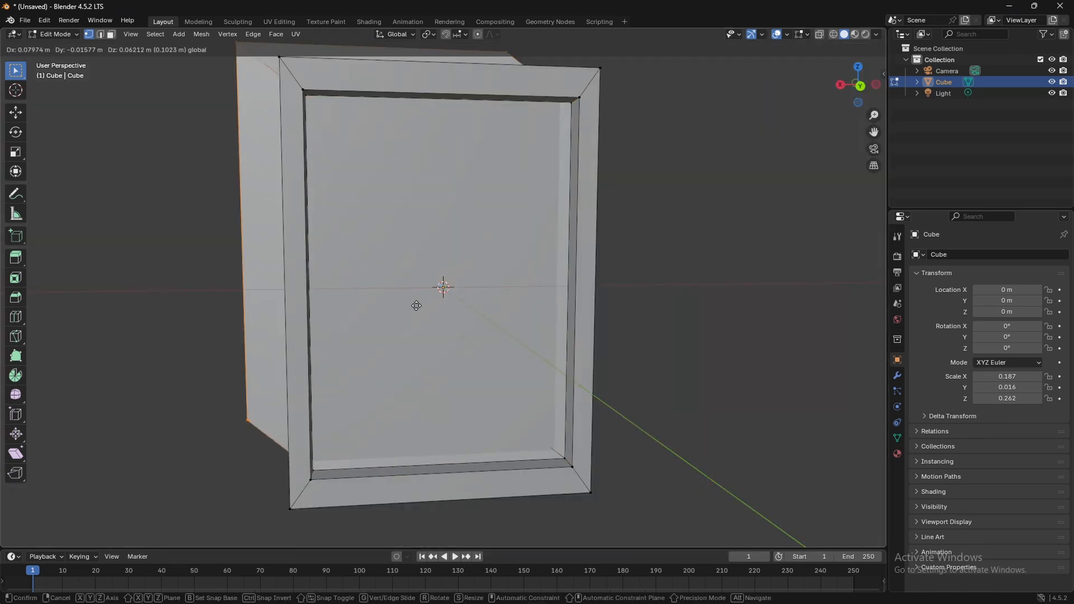
pyautogui.click(427, 305)
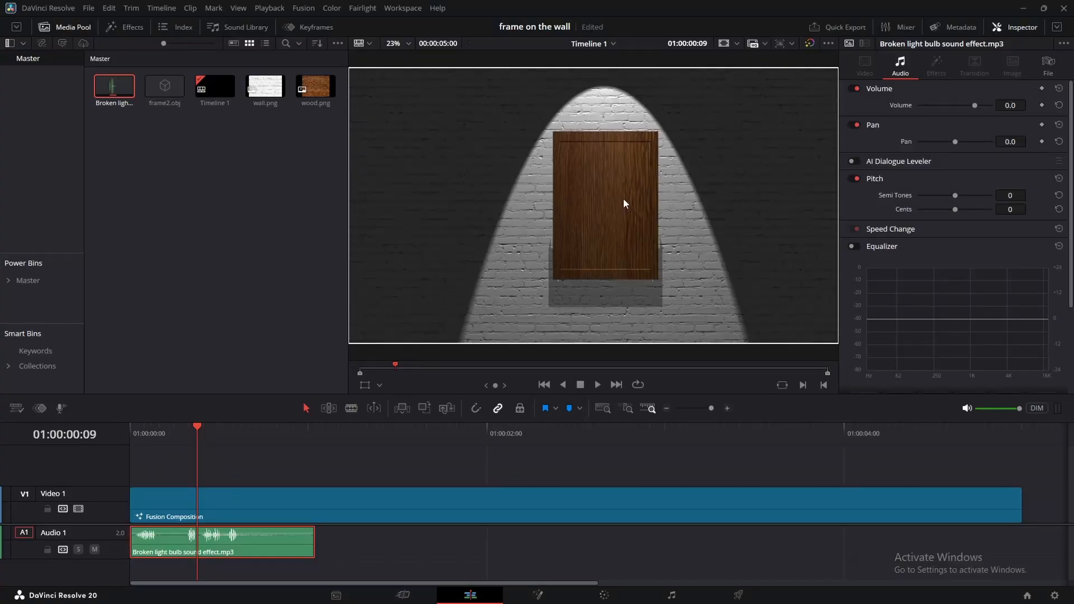
# Switch back to DaVinci Resolve and replay the flicker with its sound from near the timeline's start.
pyautogui.moveTo(210, 438); pyautogui.dragTo(141, 442)
pyautogui.press('space')
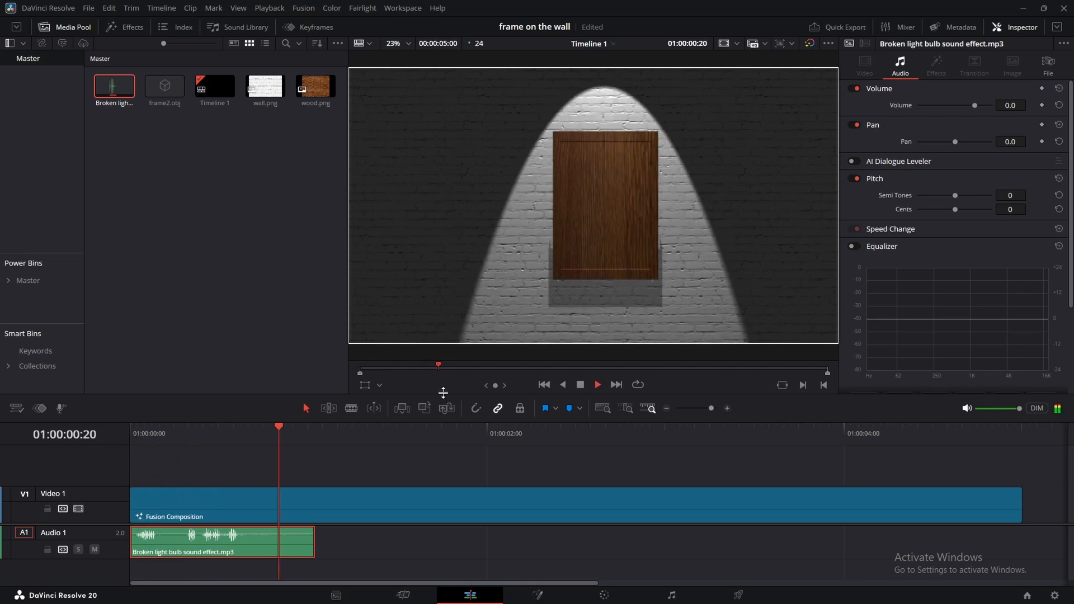